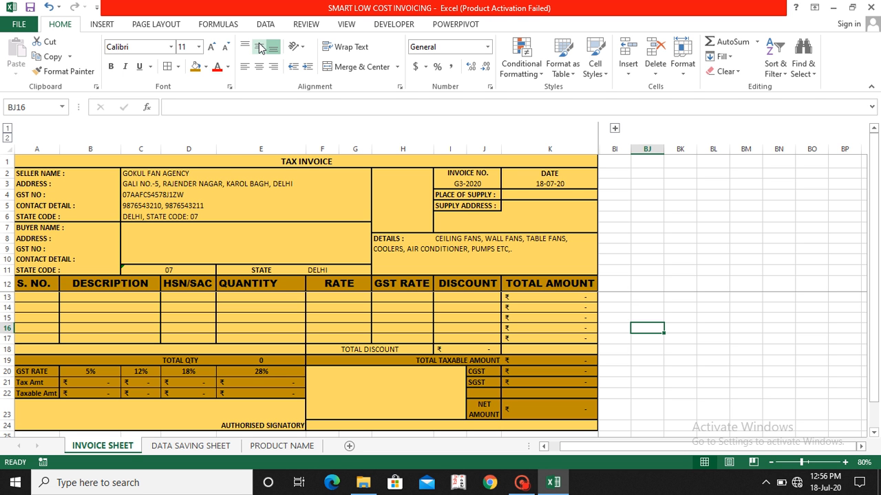
# Step: Examine the layout and saved record on the DATA SAVING SHEET, and return to the INVOICE SHEET
pyautogui.click(219, 205)
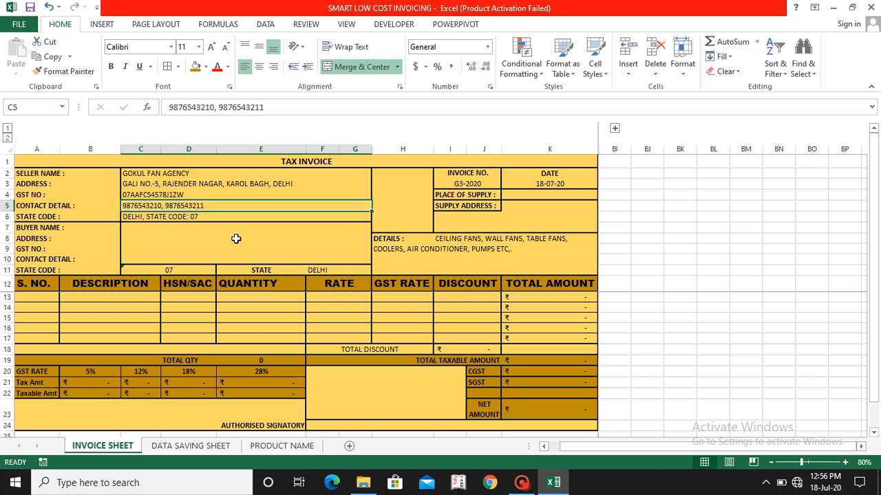
pyautogui.click(187, 446)
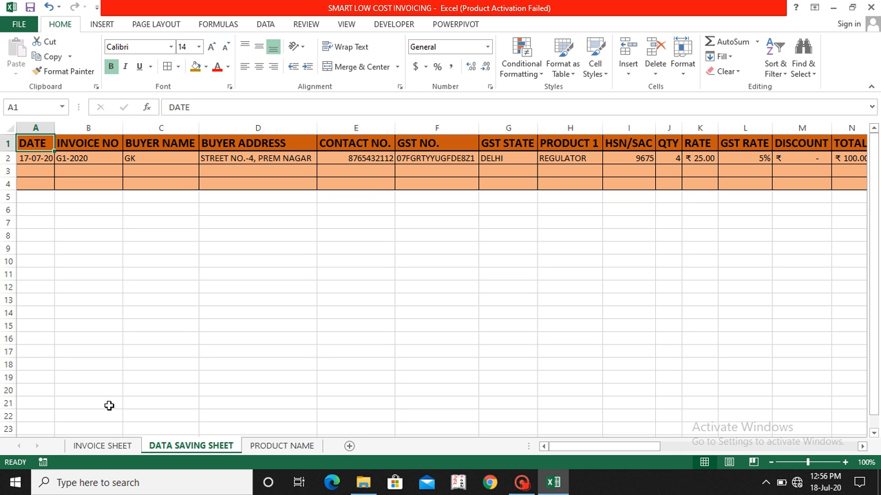
pyautogui.click(104, 446)
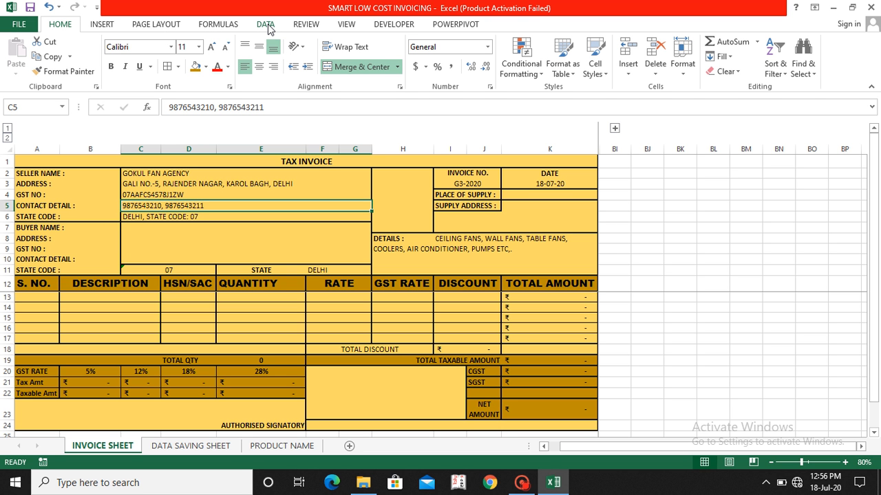
# Step: Draw a bevel shape about 0.63" high and 1.56" wide in the blank cells beside the invoice, across columns BK to BL
pyautogui.click(399, 26)
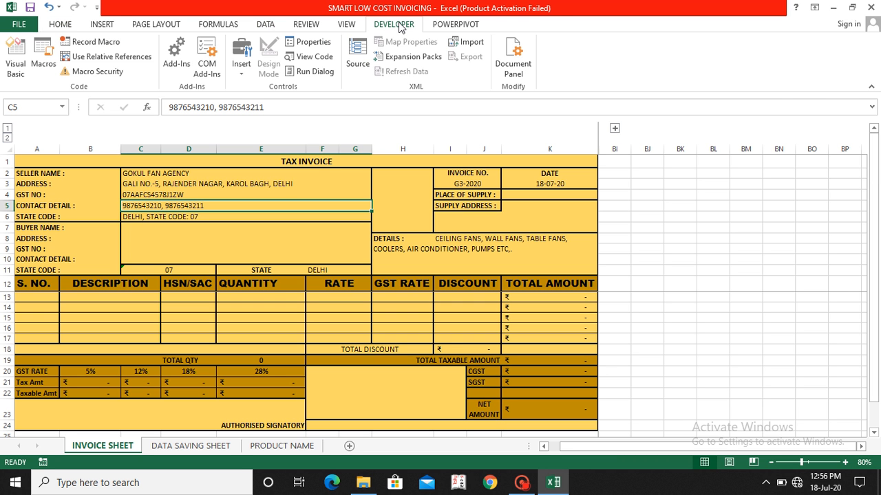
pyautogui.click(103, 25)
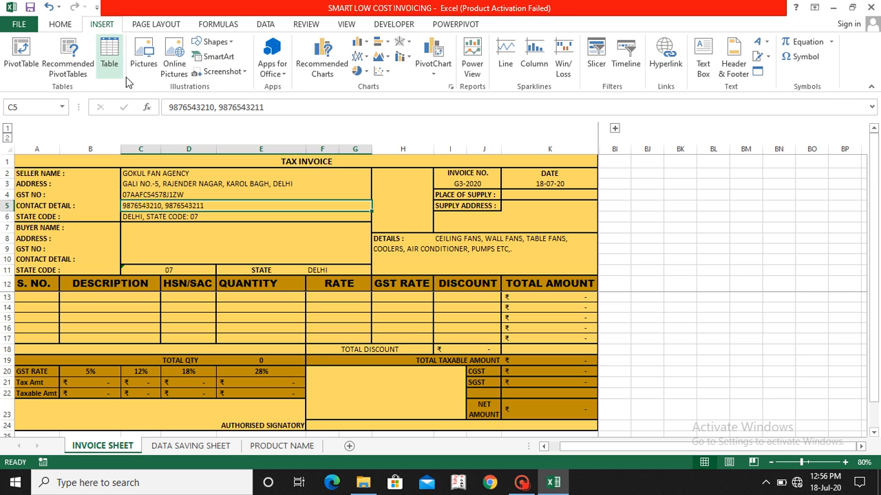
pyautogui.click(230, 44)
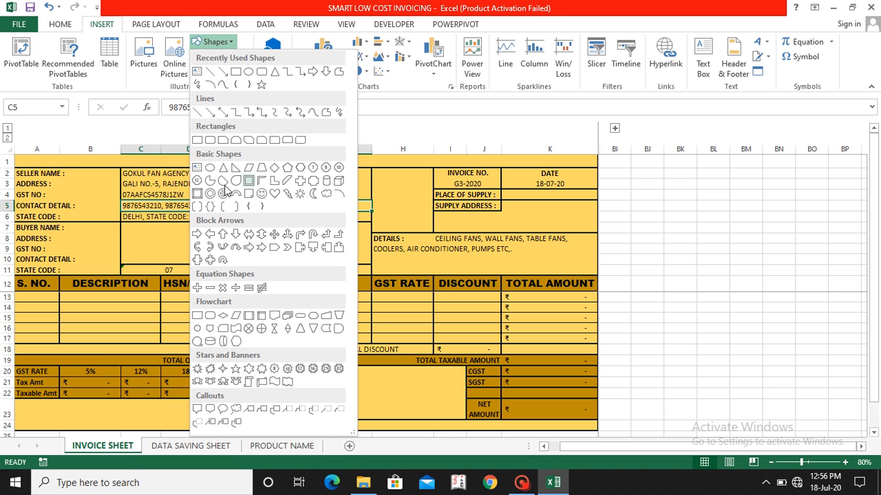
pyautogui.click(198, 194)
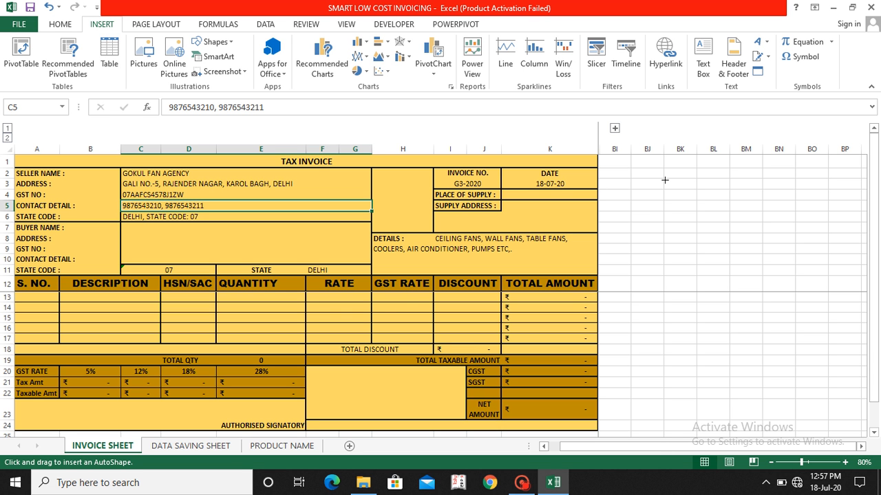
pyautogui.moveTo(664, 181); pyautogui.dragTo(743, 211)
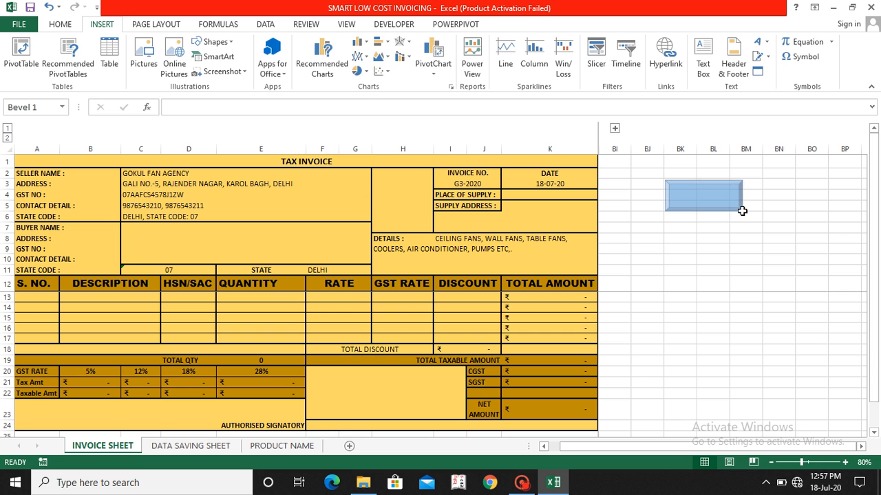
# Step: Add the text SAVE to the bevel shape
pyautogui.rightClick(709, 199)
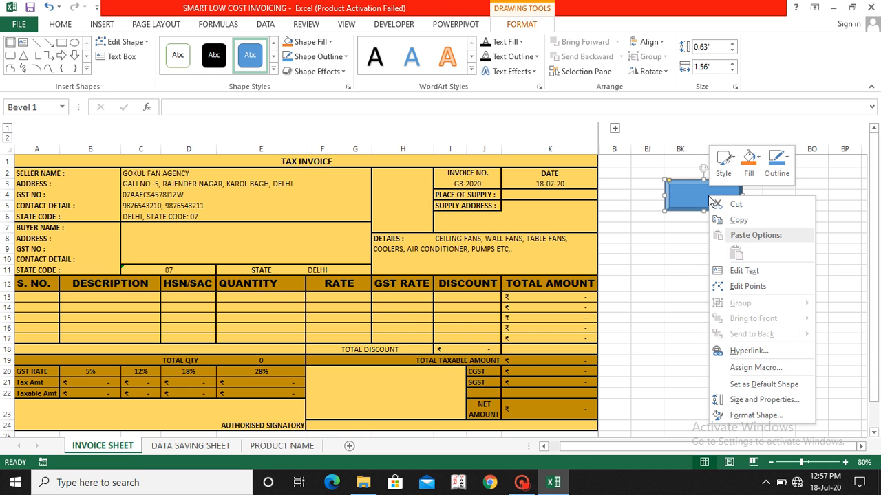
pyautogui.click(732, 272)
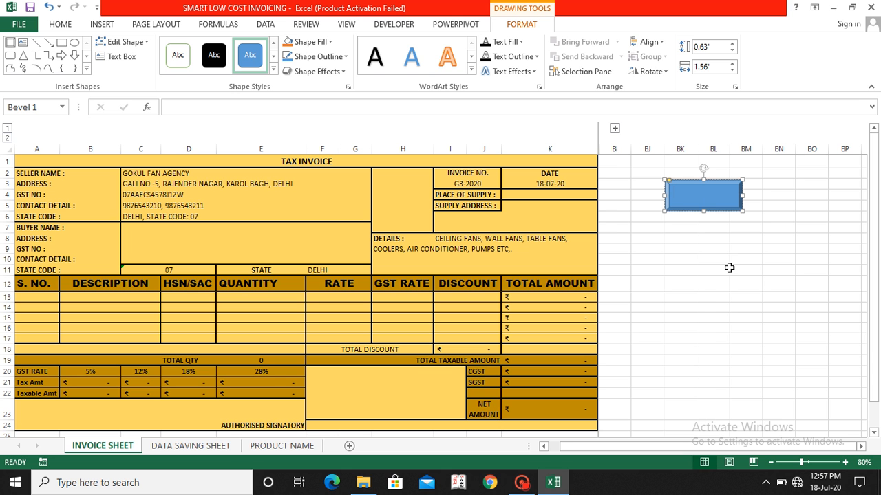
pyautogui.write('SAVE')
# Step: Format the shape's text as bold 24 pt Arial Black and centre it horizontally
pyautogui.hotkey('ctrl', 'a')
pyautogui.click(62, 26)
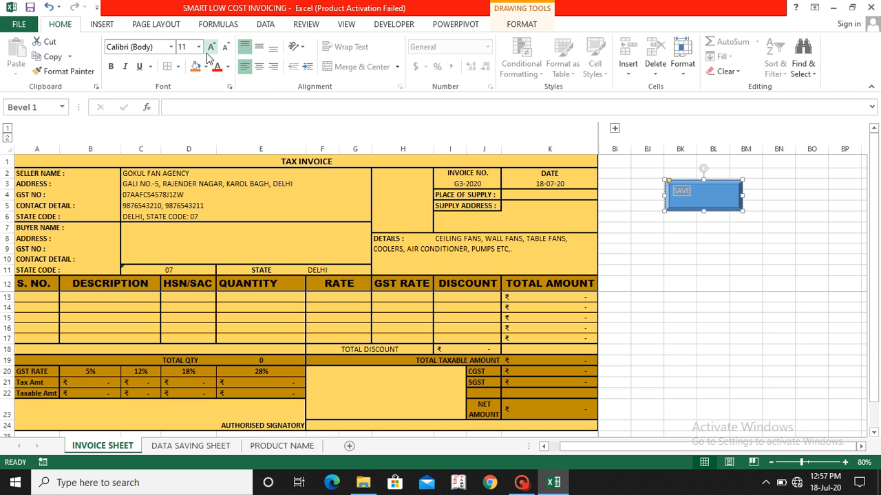
pyautogui.click(111, 72)
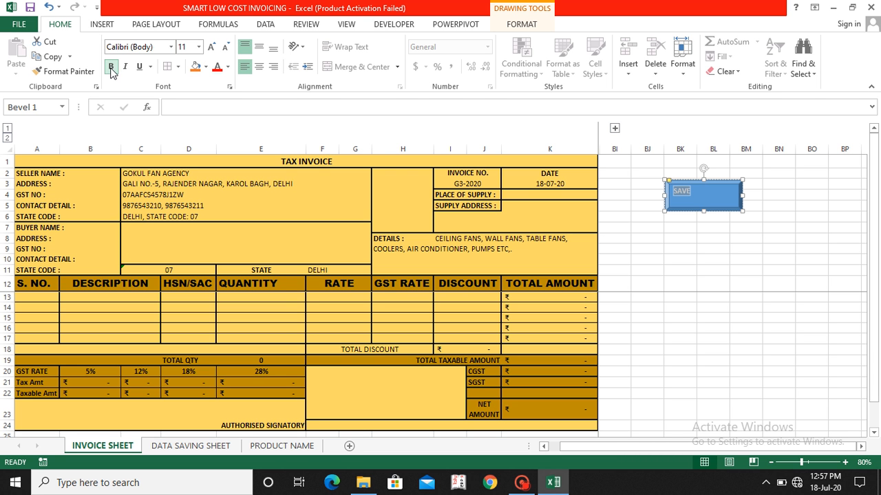
pyautogui.doubleClick(211, 50)
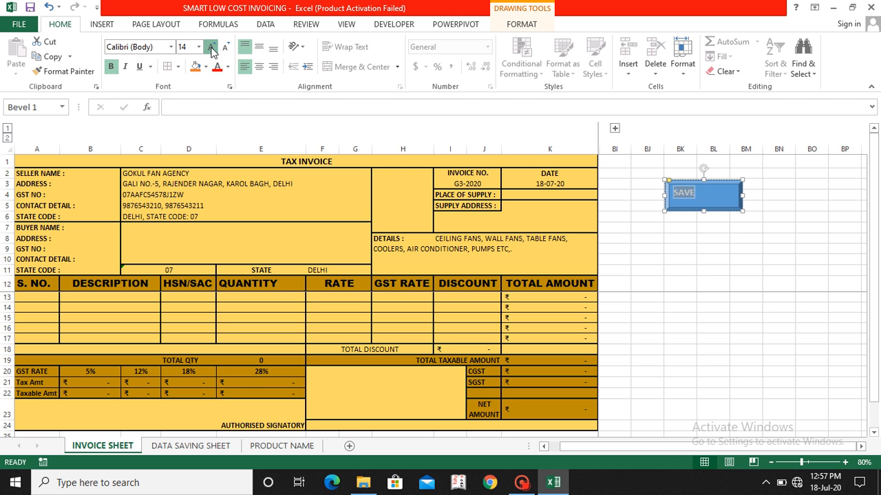
pyautogui.doubleClick(211, 47)
pyautogui.tripleClick(211, 46)
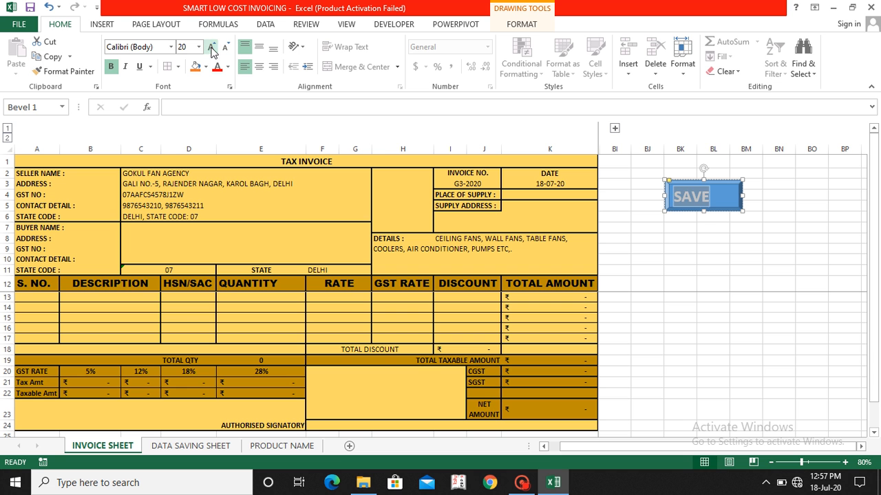
pyautogui.click(260, 67)
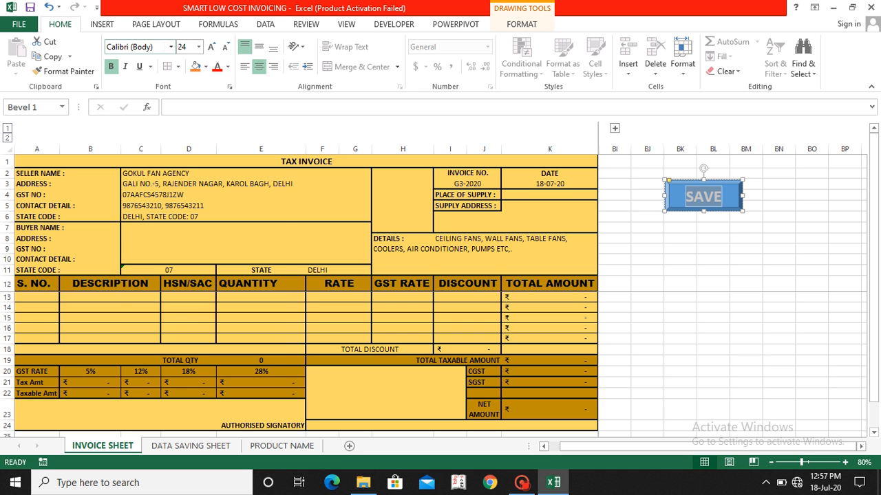
pyautogui.click(171, 48)
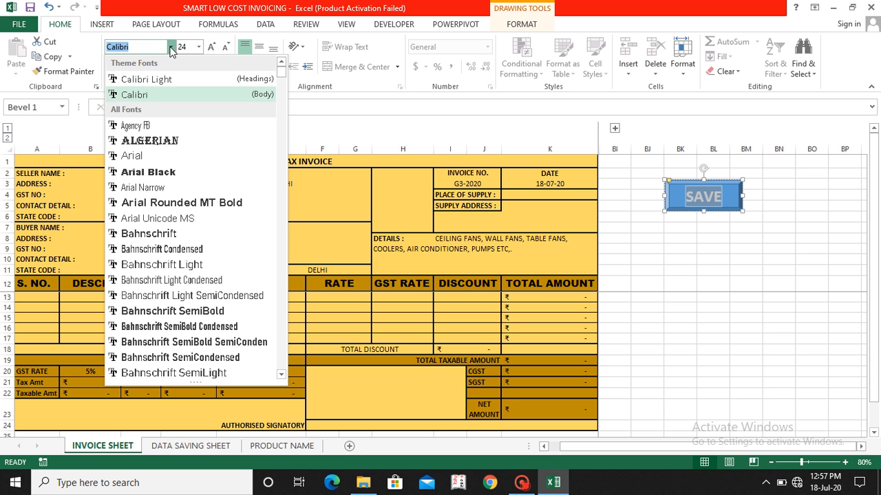
pyautogui.click(147, 172)
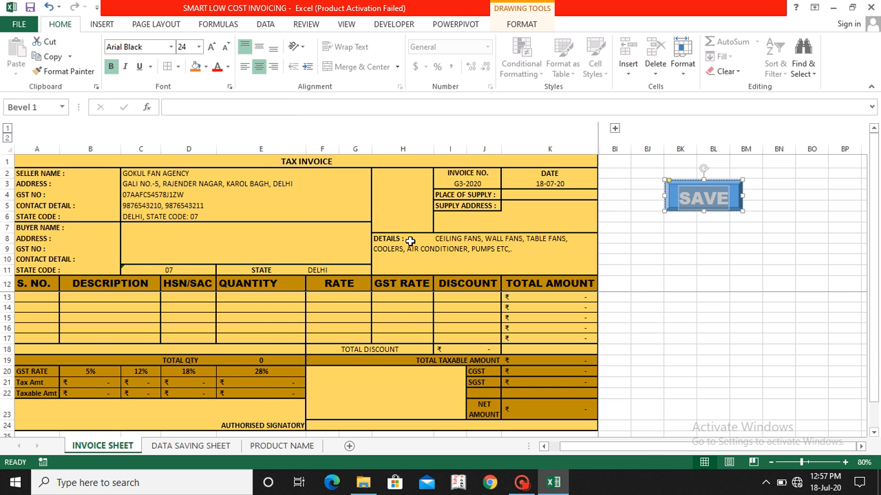
pyautogui.click(674, 269)
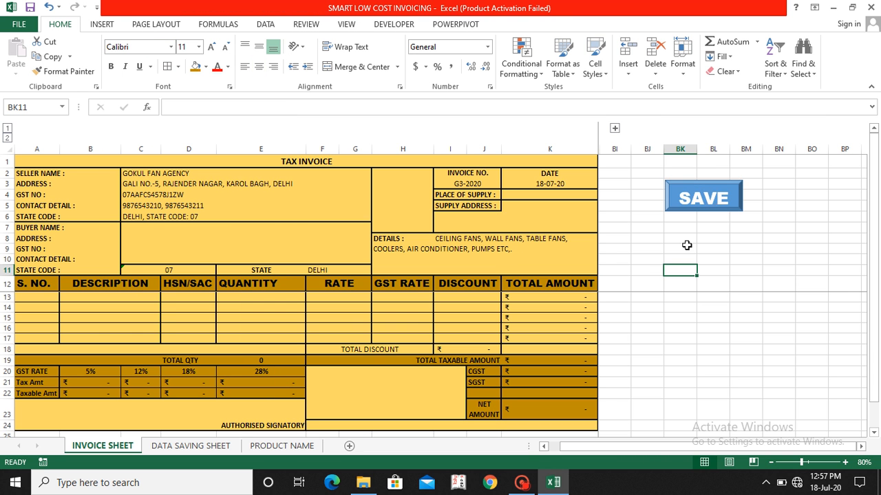
# Step: Assign the macro PERSONAL.XLSB!SAVE to the SAVE shape
pyautogui.rightClick(733, 198)
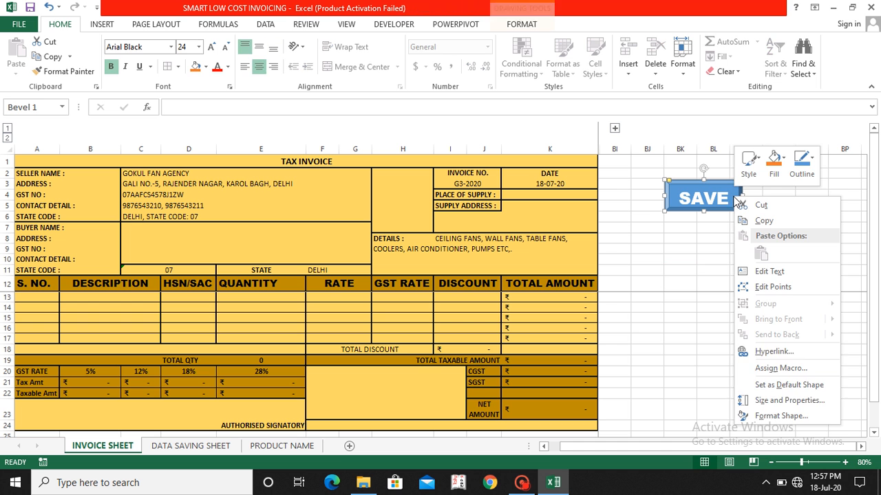
pyautogui.click(772, 369)
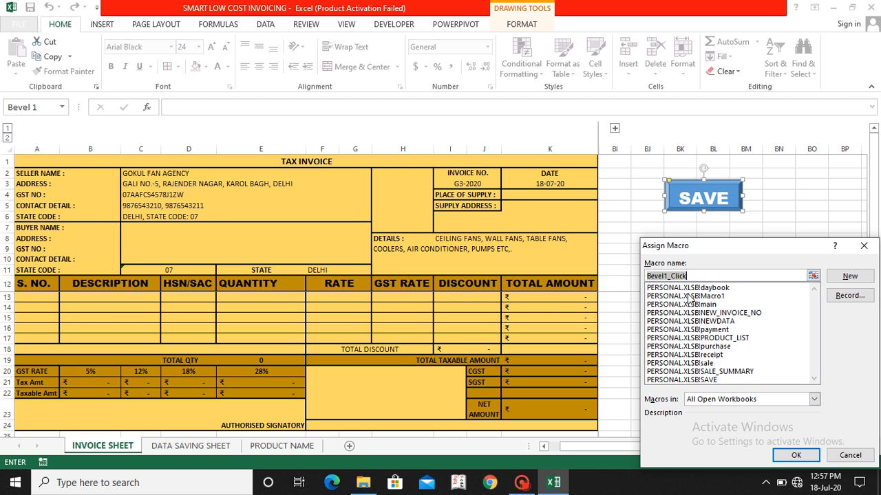
pyautogui.click(694, 381)
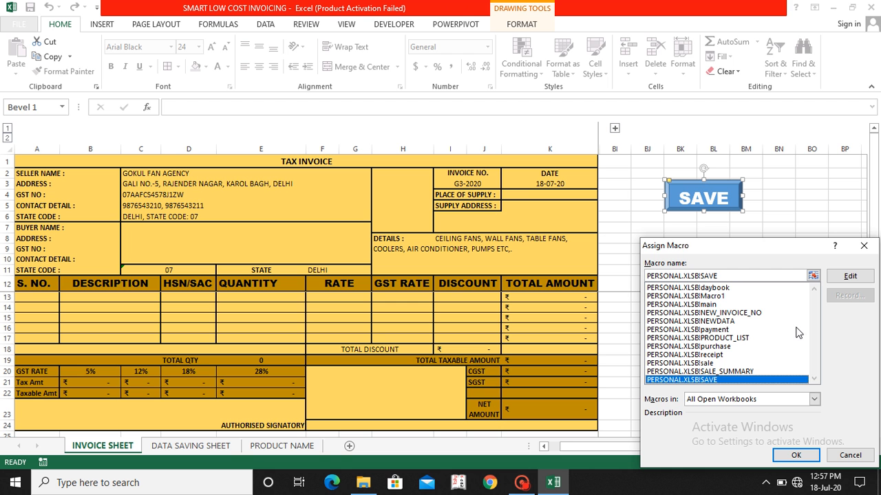
pyautogui.click(779, 460)
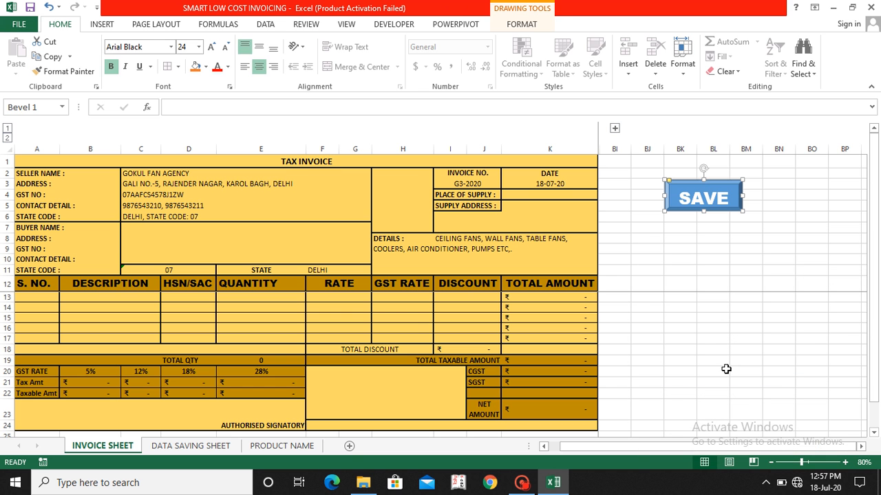
pyautogui.click(725, 369)
# Step: Test the SAVE button on the empty invoice, clear the resulting record in row 3 of the DATA SAVING SHEET, and return to the INVOICE SHEET
pyautogui.click(698, 200)
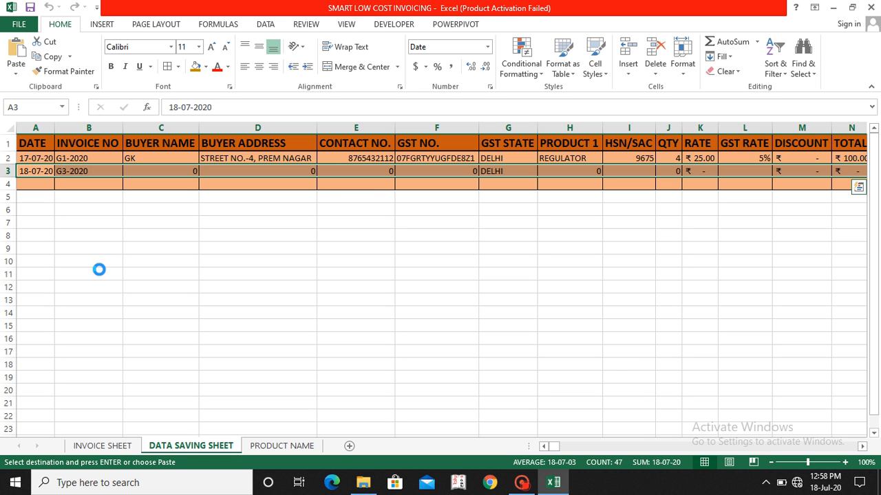
pyautogui.press('Delete')
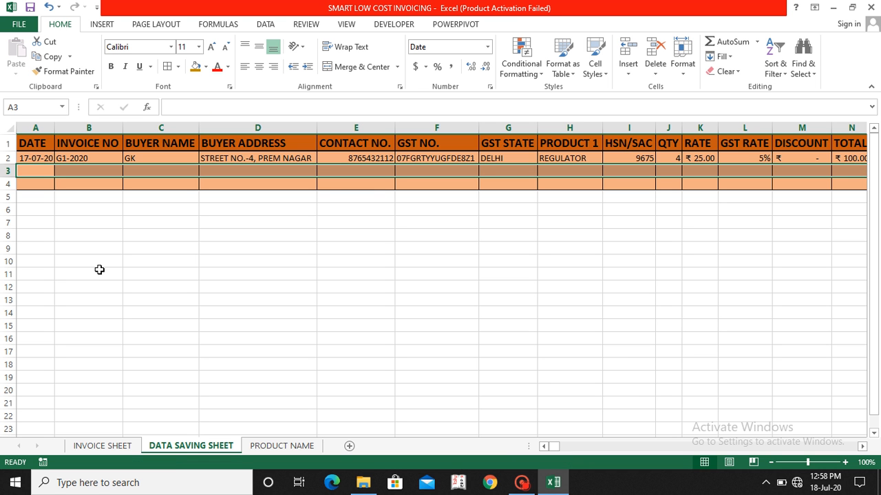
pyautogui.click(102, 446)
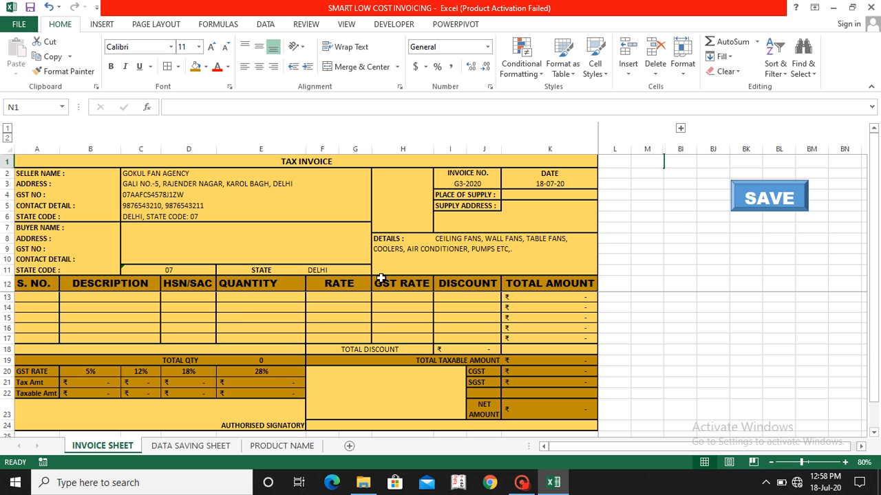
pyautogui.click(655, 237)
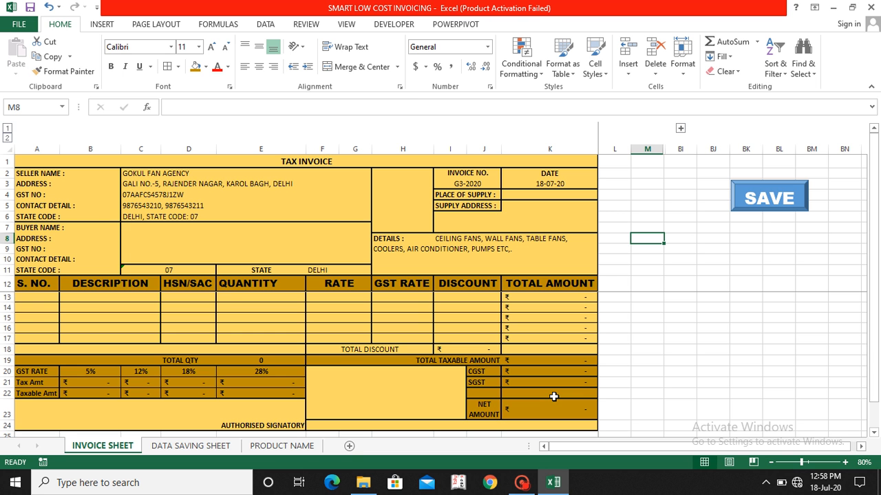
# Step: Enter AB LTD as the buyer name in cell C7
pyautogui.click(132, 230)
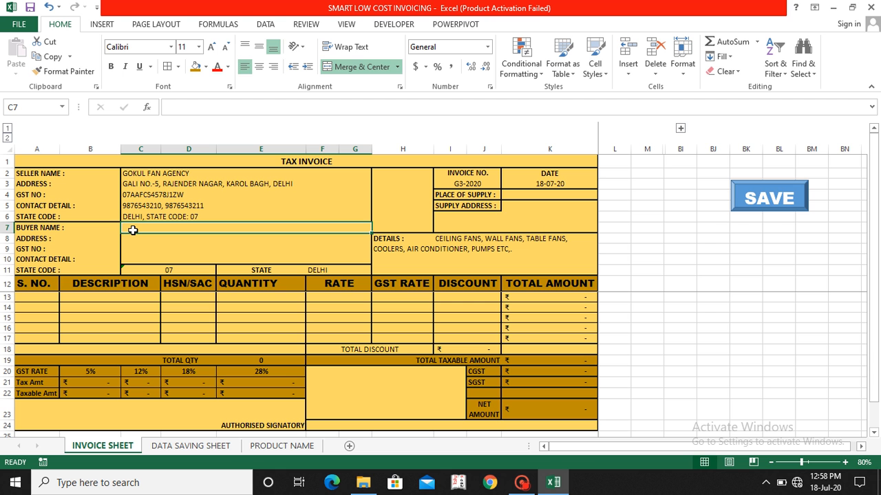
pyautogui.write('SATISH')
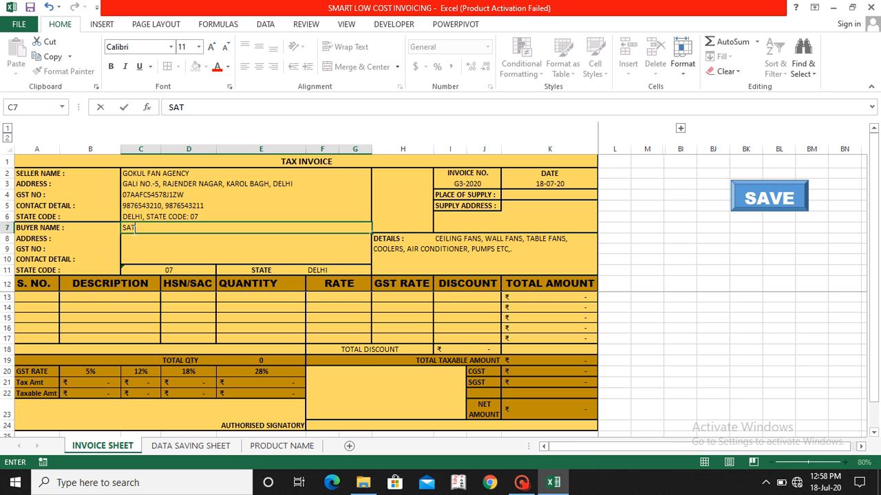
pyautogui.press('BackSpace')
pyautogui.press('BackSpace')
pyautogui.press('BackSpace')
pyautogui.press('BackSpace')
pyautogui.press('BackSpace')
pyautogui.press('BackSpace')
pyautogui.write('AB LTD')
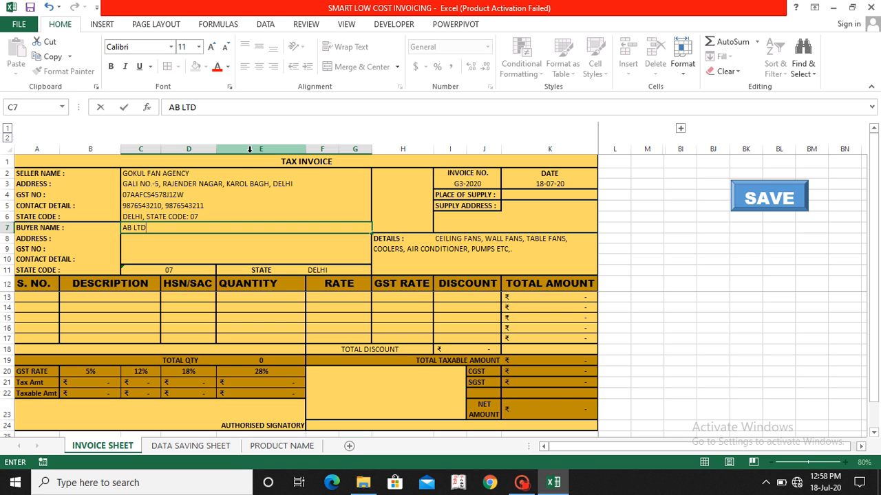
pyautogui.press('Return')
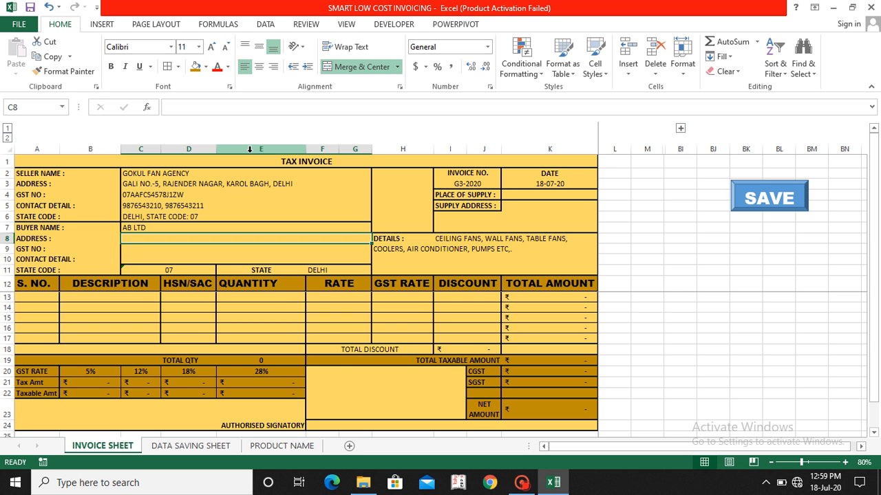
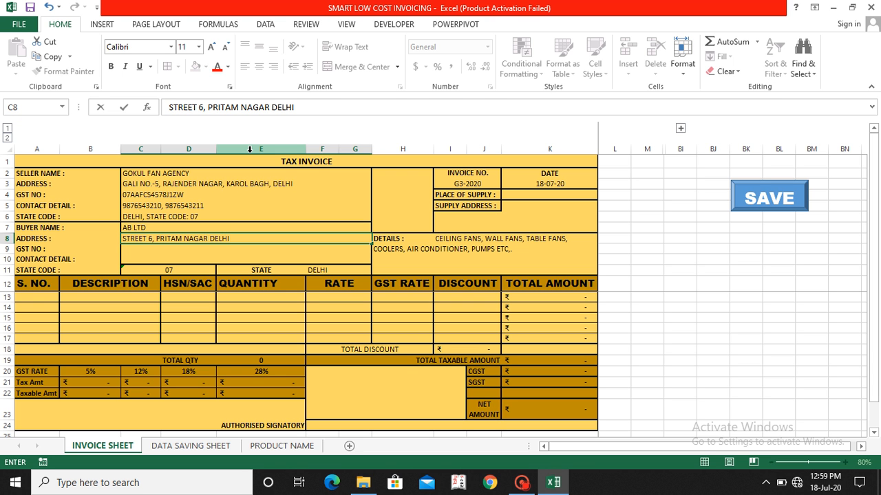
# Step: Fill in the buyer's postal address in cell C8
pyautogui.press('Return')
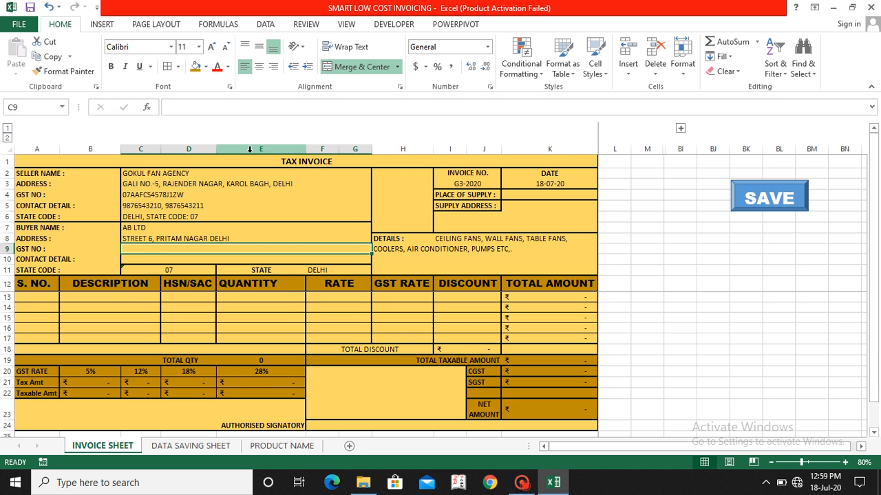
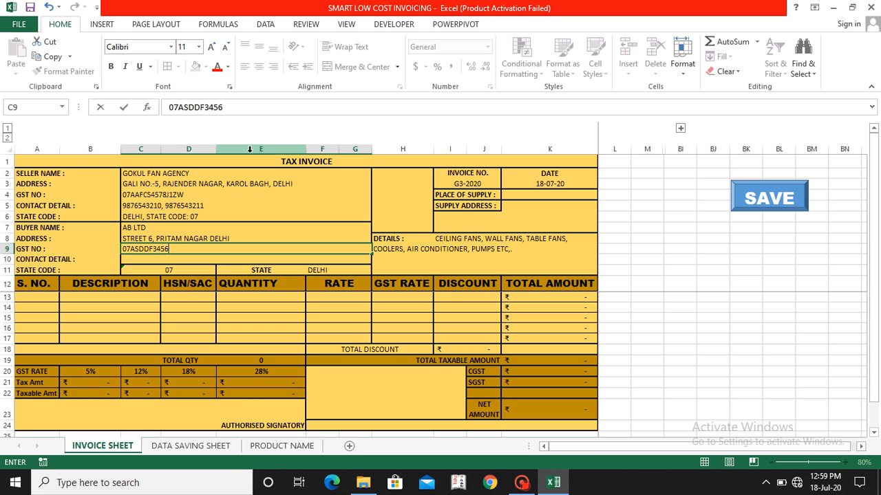
# Step: Fill in the buyer's GST number in cell C9
pyautogui.press('Return')
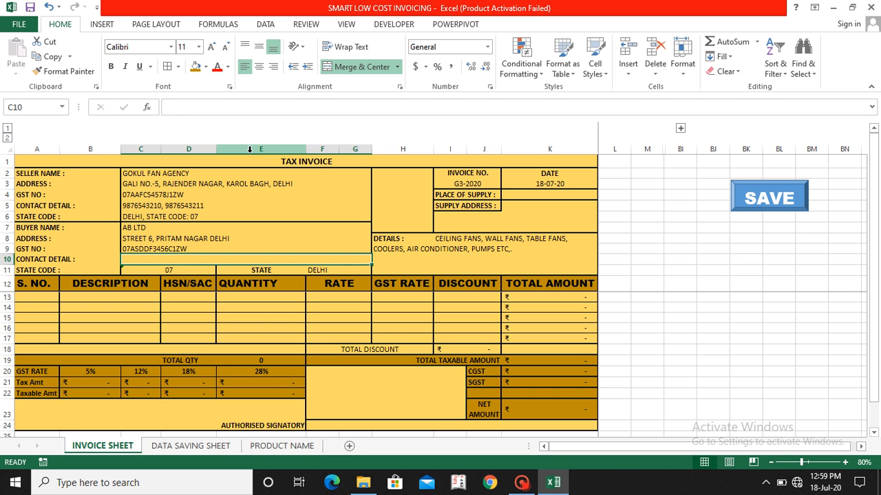
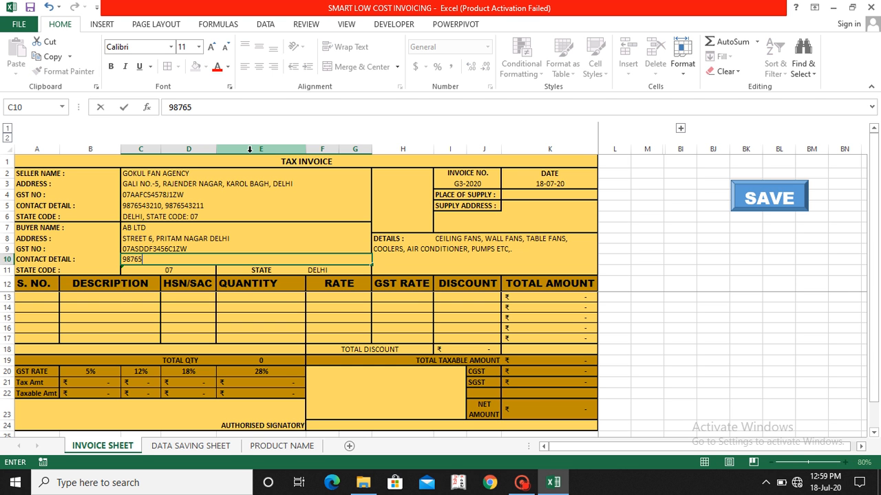
# Step: Fill in the buyer's contact phone number in cell C10
pyautogui.press('BackSpace')
pyautogui.press('Return')
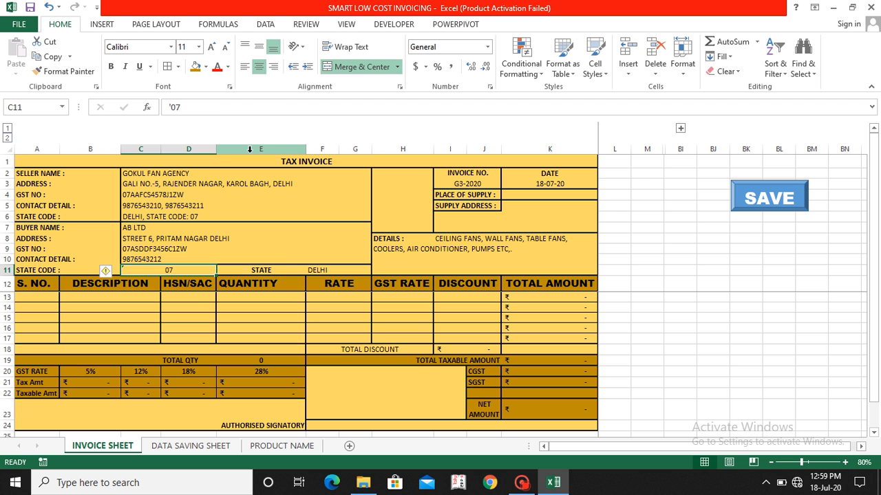
# Step: Check the buyer's state code and state entries in row 11 of the invoice
pyautogui.press('Left')
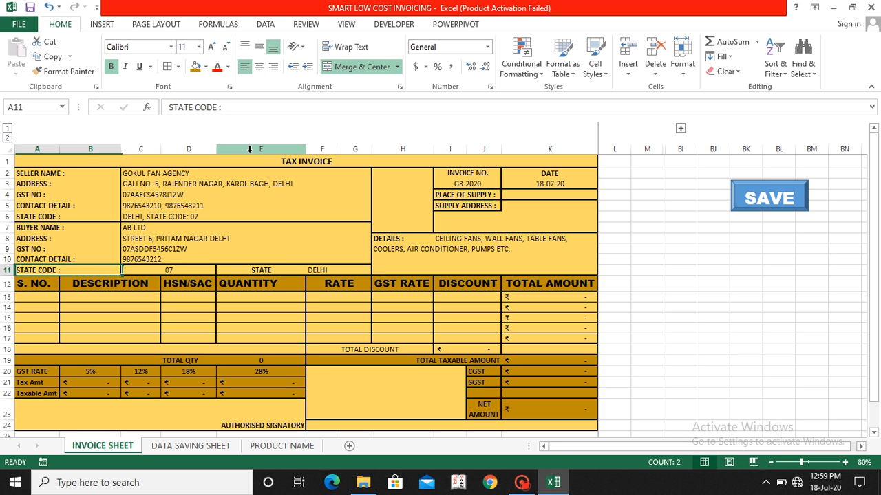
pyautogui.press('Right')
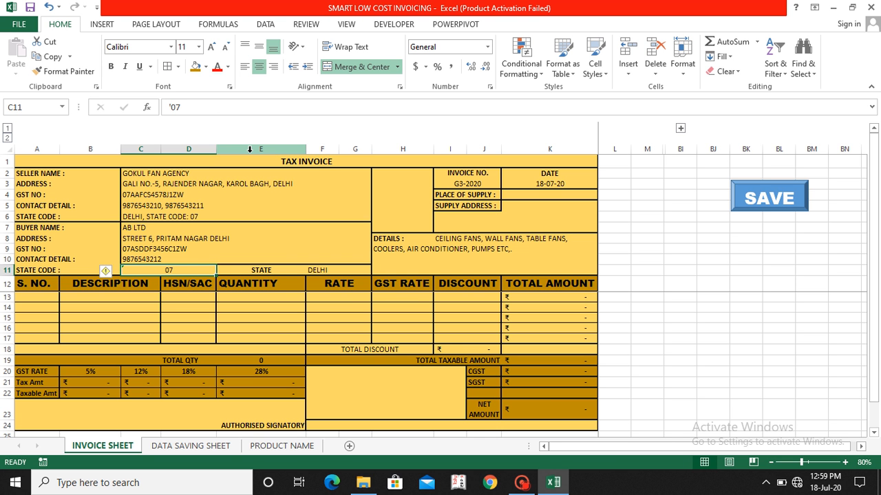
pyautogui.press('Left')
pyautogui.press('Right')
pyautogui.press('Right')
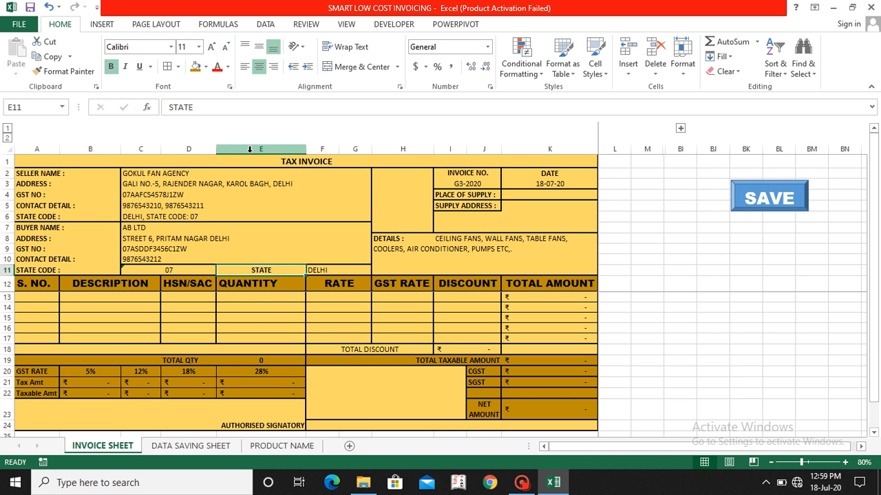
pyautogui.press('Right')
pyautogui.press('Left')
pyautogui.press('Right')
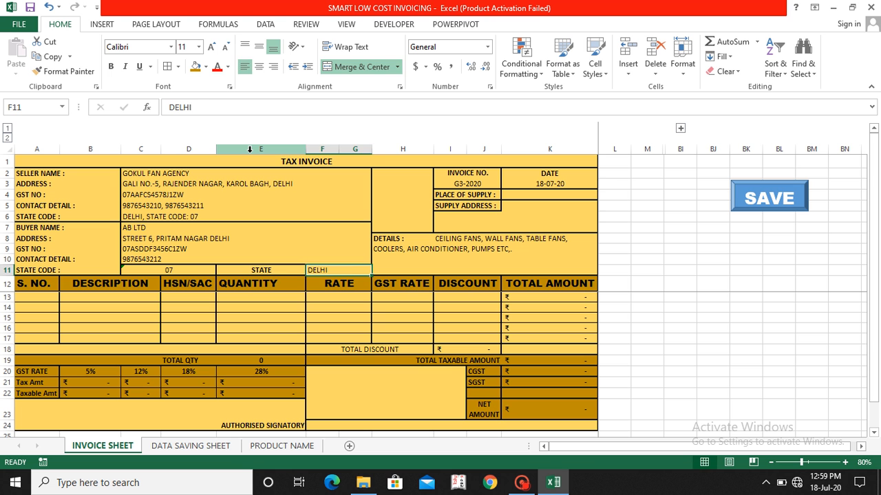
pyautogui.press('Left')
pyautogui.press('Right')
pyautogui.press('Left')
pyautogui.press('Left')
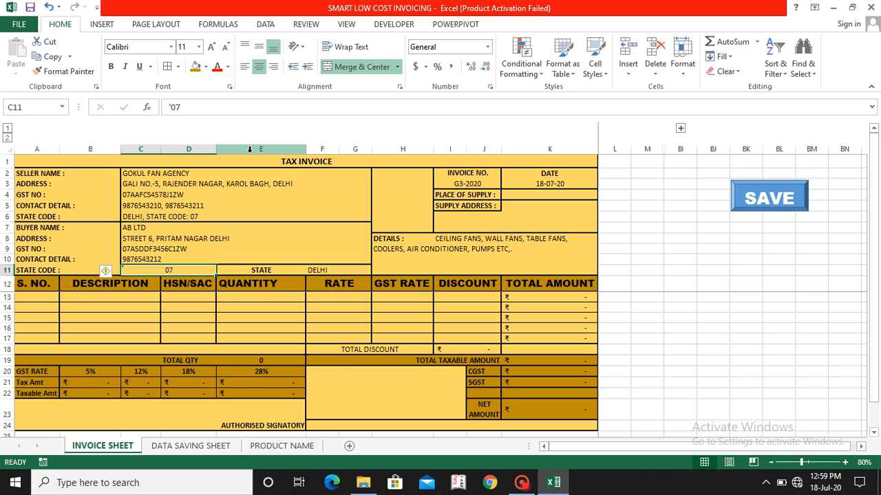
pyautogui.press('Right')
pyautogui.press('Right')
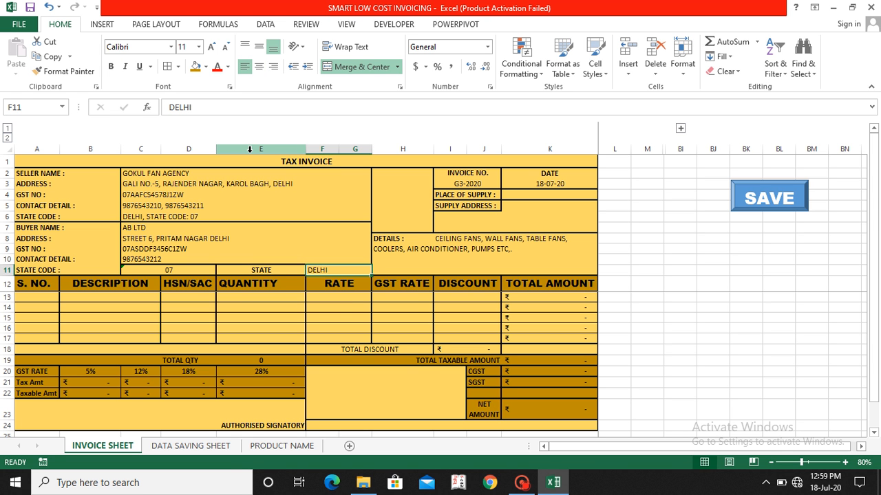
pyautogui.press('Left')
pyautogui.press('Right')
# Step: Change the invoice number in cell I3 to G2-2020 and move on to the date in K3
pyautogui.press('Up')
pyautogui.press('Up')
pyautogui.press('Up')
pyautogui.press('Up')
pyautogui.press('Up')
pyautogui.press('Up')
pyautogui.press('Up')
pyautogui.press('Up')
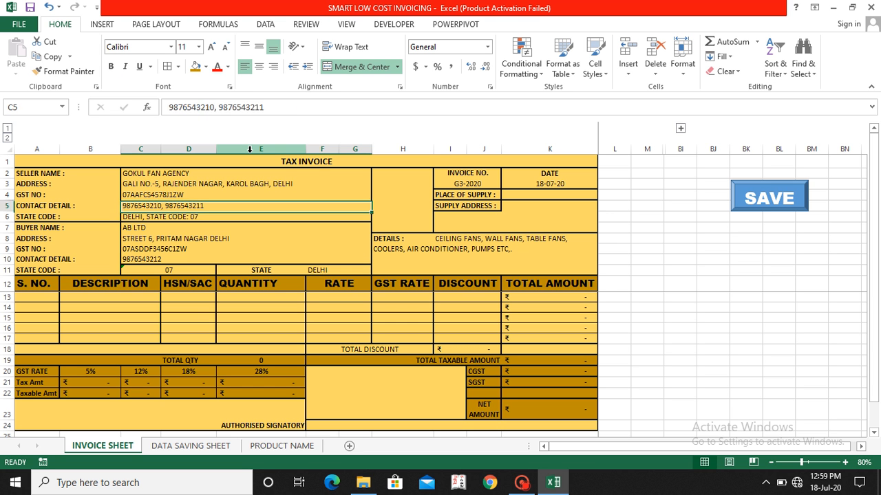
pyautogui.press('Right')
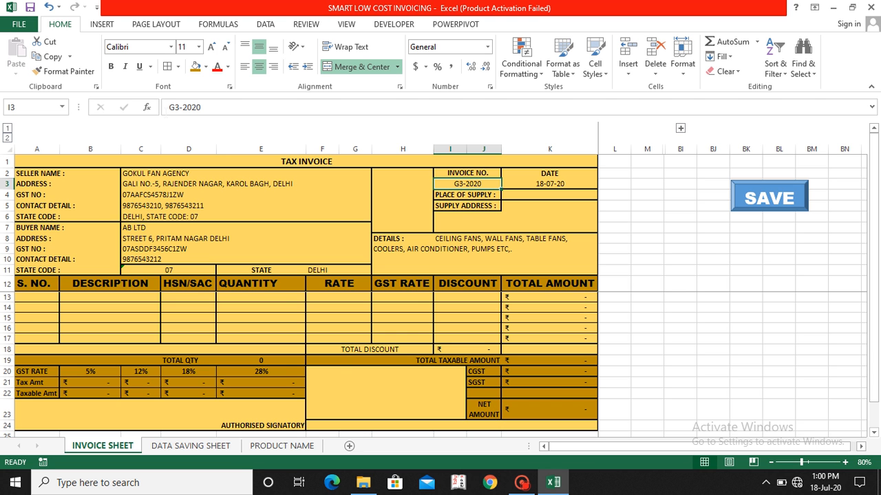
pyautogui.click(176, 107)
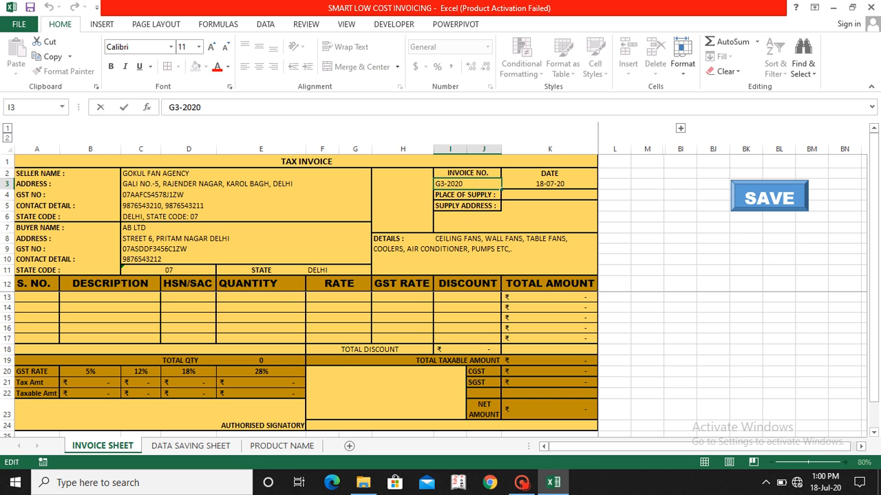
pyautogui.press('BackSpace')
pyautogui.write('2')
pyautogui.press('Return')
pyautogui.press('Up')
pyautogui.press('Right')
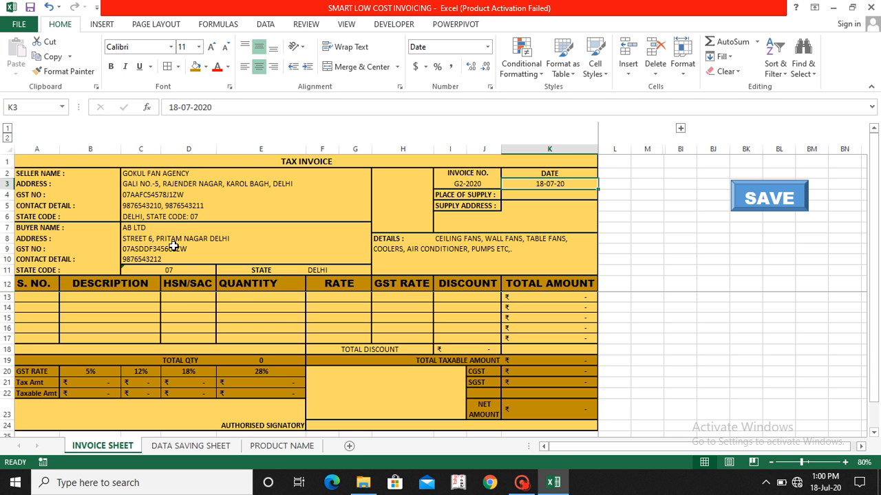
# Step: Choose REGULATOR as the description of the first invoice item in cell B13
pyautogui.click(97, 301)
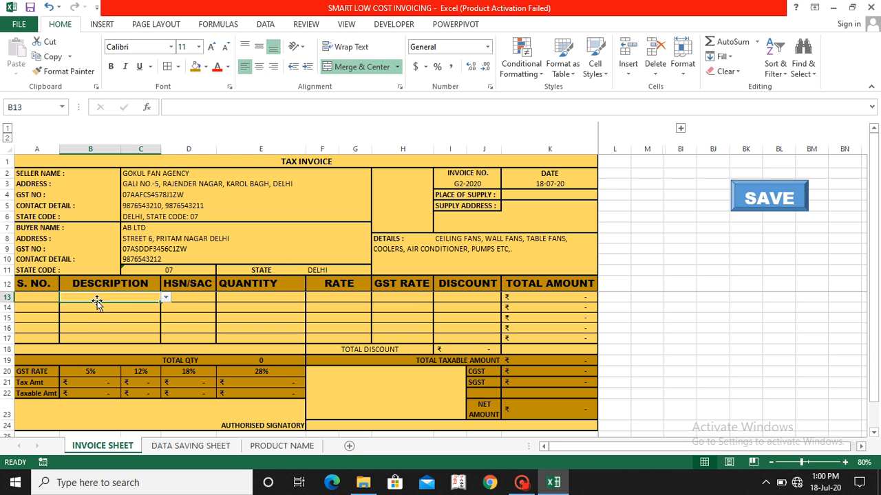
pyautogui.click(166, 297)
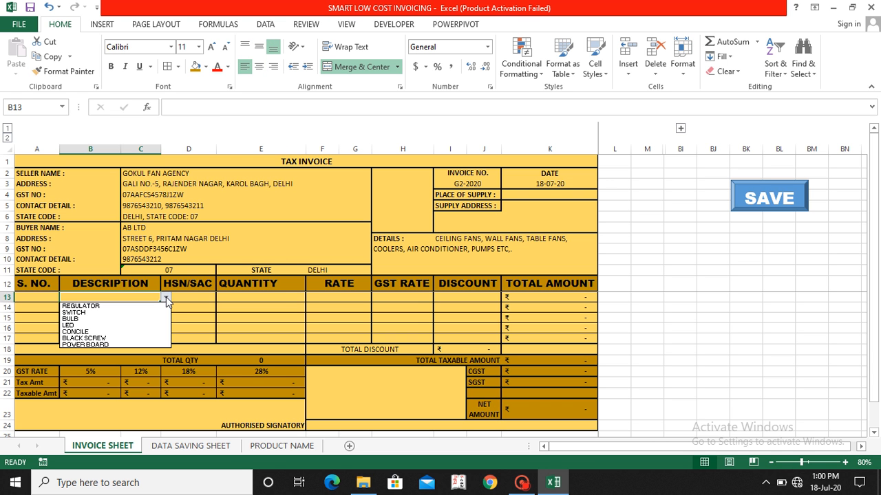
pyautogui.click(92, 307)
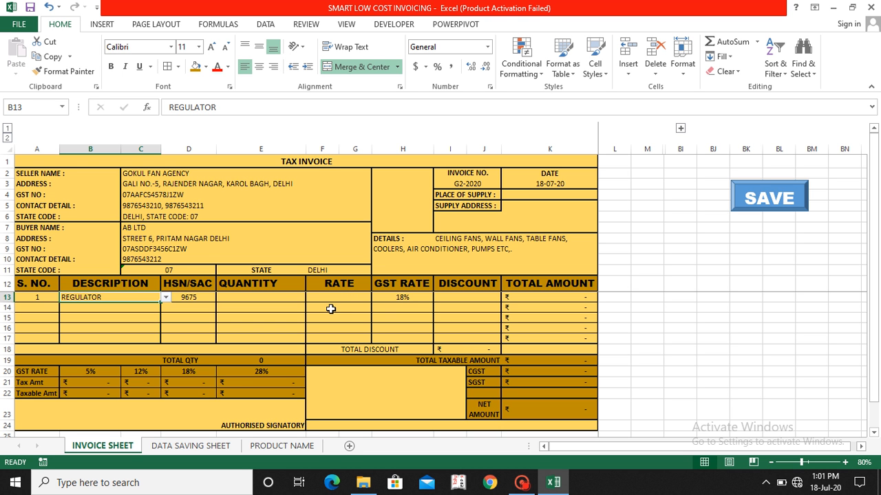
# Step: Enter a quantity of 5 and a rate of 30 for the REGULATOR item in row 13
pyautogui.click(246, 298)
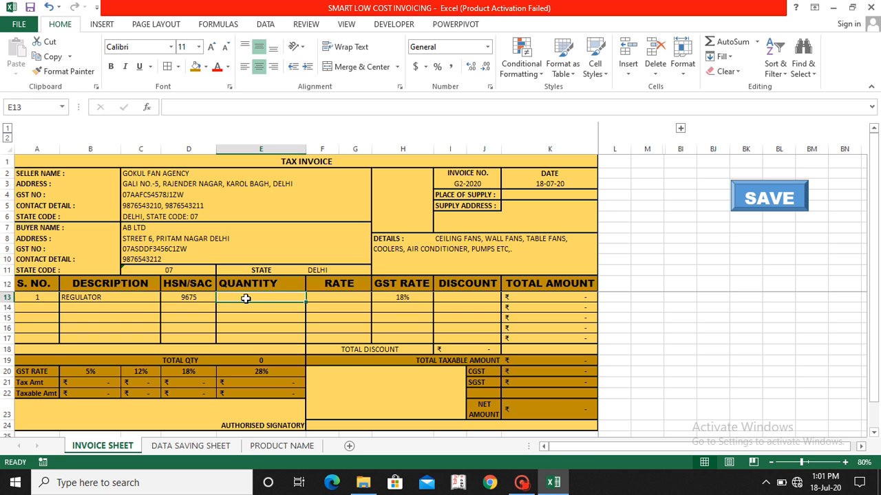
pyautogui.write('5')
pyautogui.press('Return')
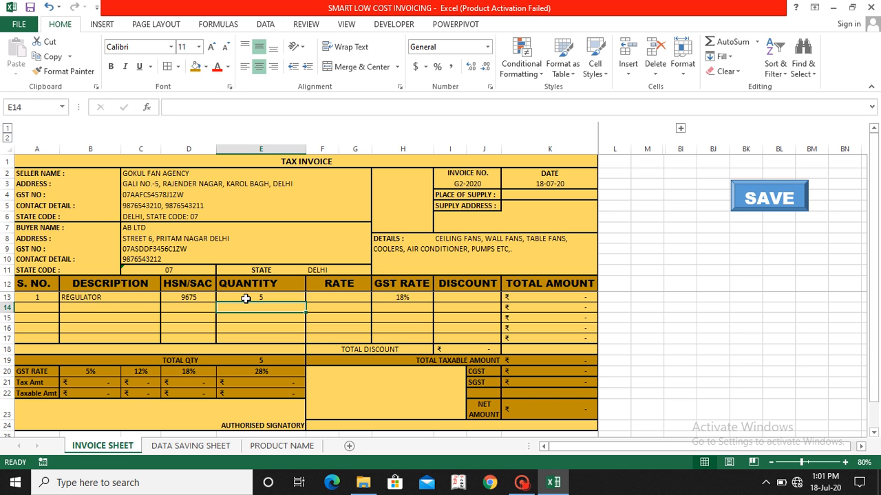
pyautogui.press('Up')
pyautogui.press('Right')
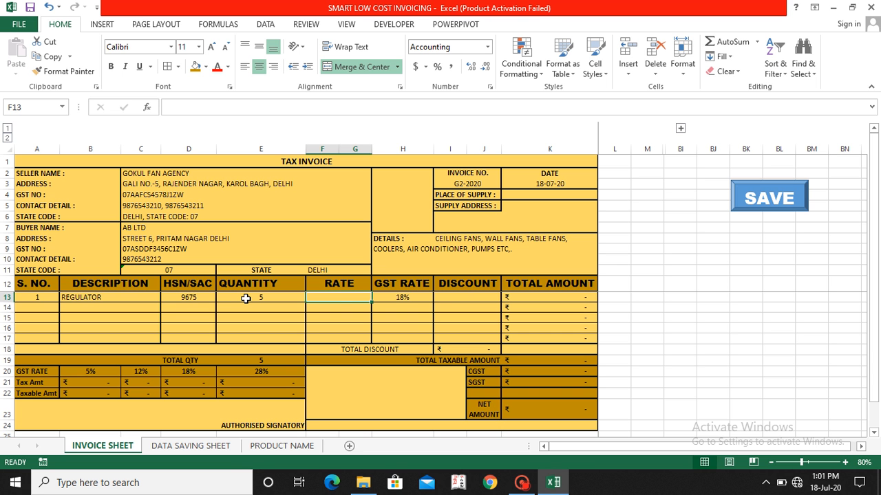
pyautogui.write('30')
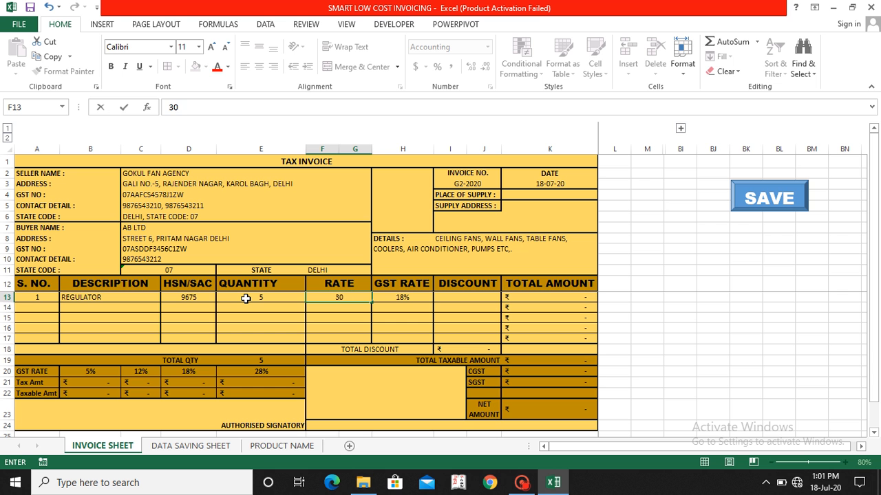
pyautogui.press('Return')
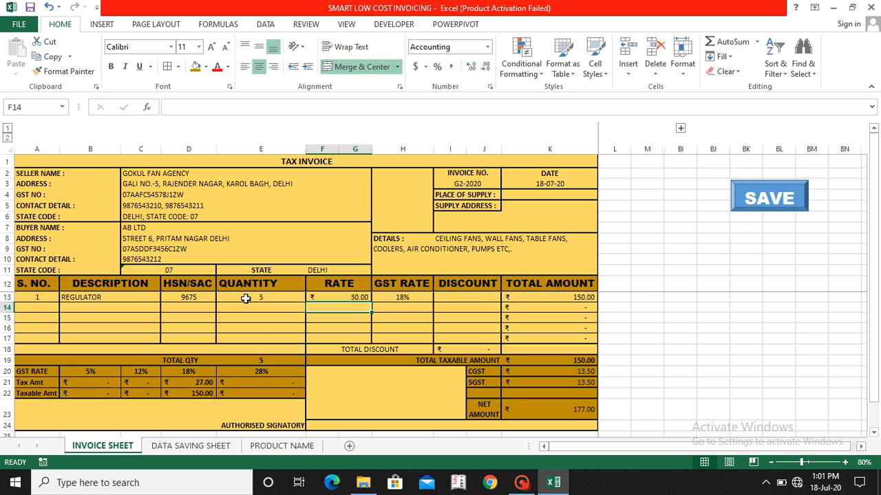
# Step: Enter a discount of 10 for the REGULATOR item in cell I13
pyautogui.press('Up')
pyautogui.press('Right')
pyautogui.press('Right')
pyautogui.press('Right')
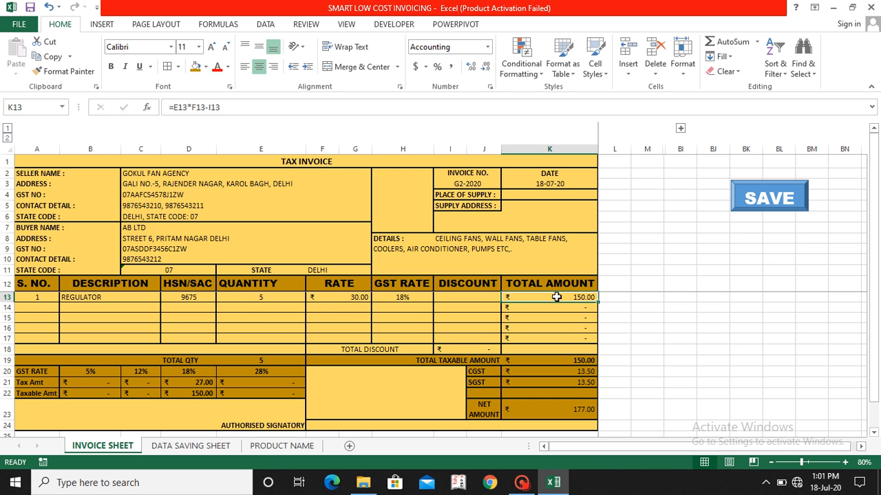
pyautogui.click(451, 299)
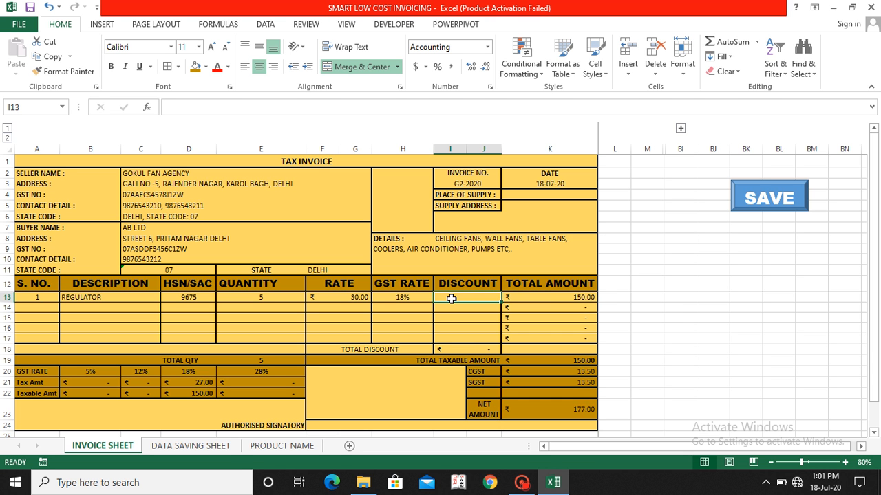
pyautogui.write('10')
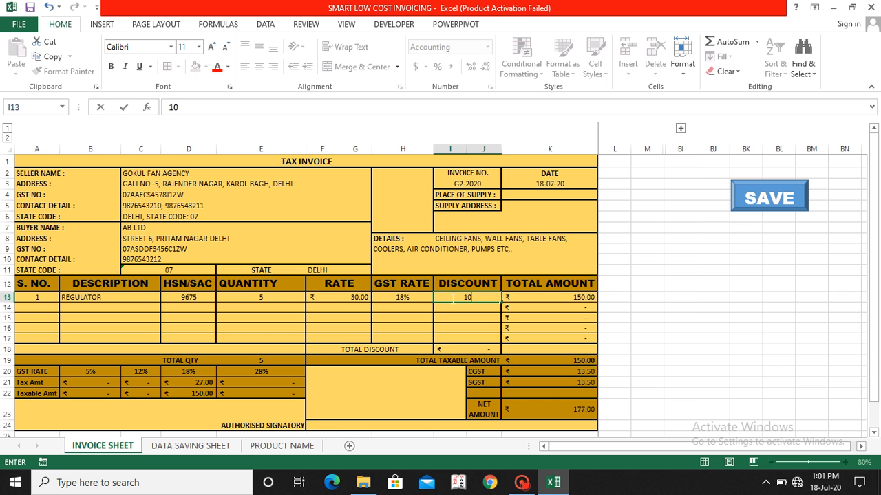
pyautogui.press('Return')
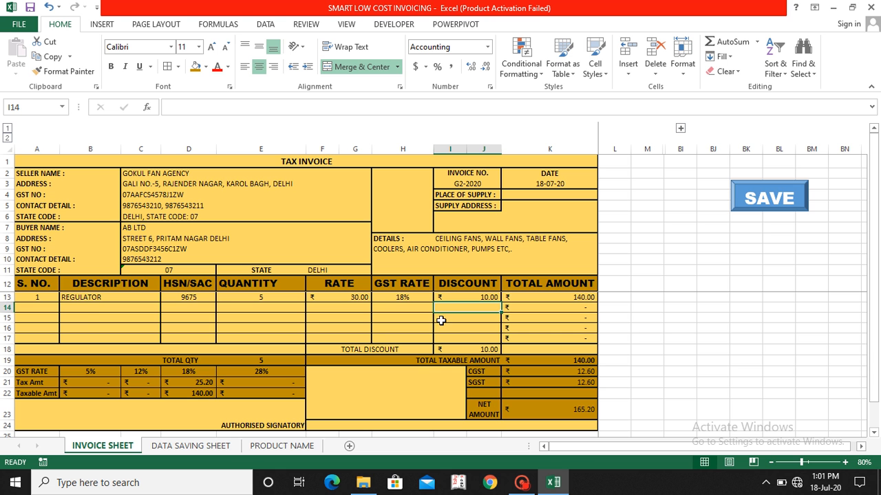
# Step: Choose SWITCH as the description of the second invoice item in cell B14
pyautogui.click(82, 311)
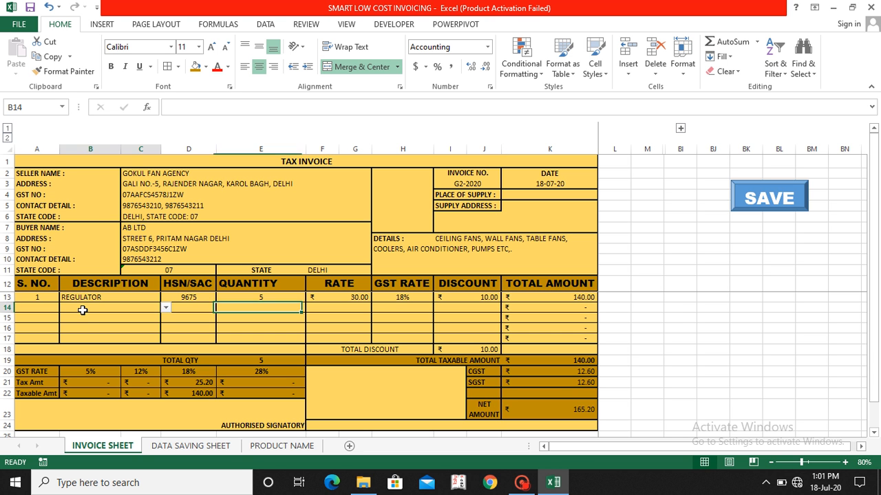
pyautogui.click(166, 309)
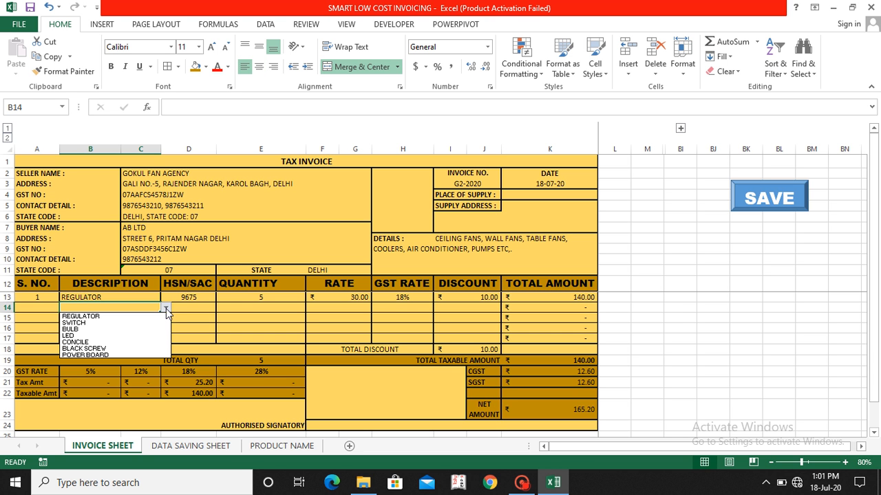
pyautogui.click(132, 323)
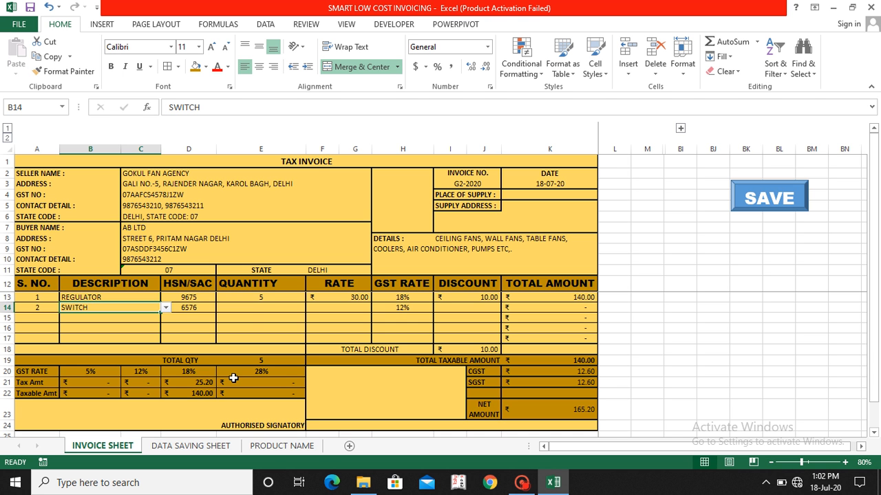
# Step: Enter a quantity of 10 and a rate of 20 for the SWITCH item in row 14
pyautogui.click(257, 306)
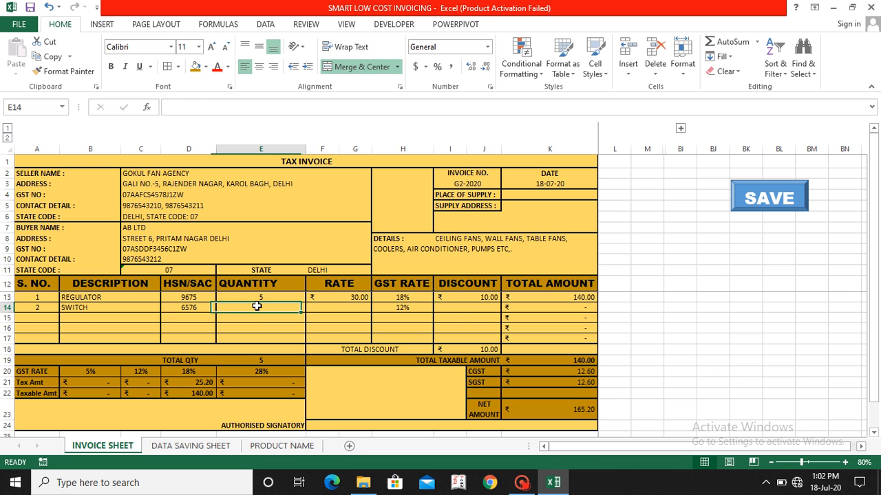
pyautogui.write('10')
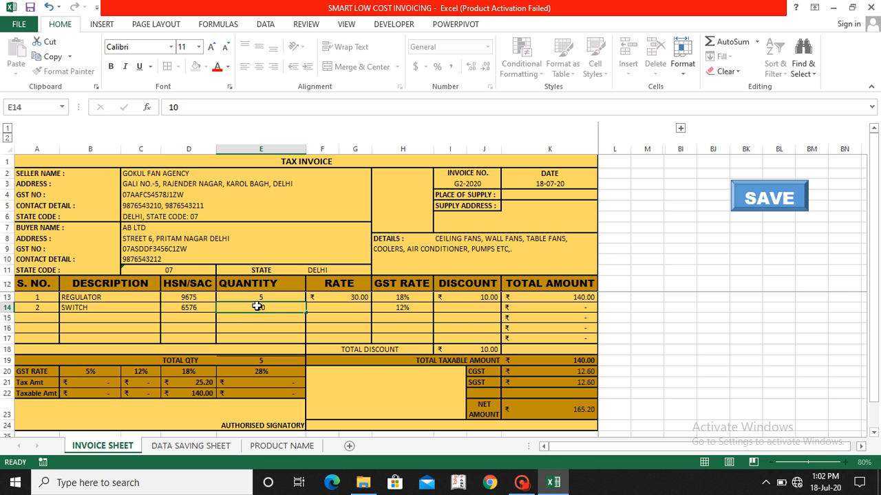
pyautogui.press('Return')
pyautogui.press('Up')
pyautogui.write('20')
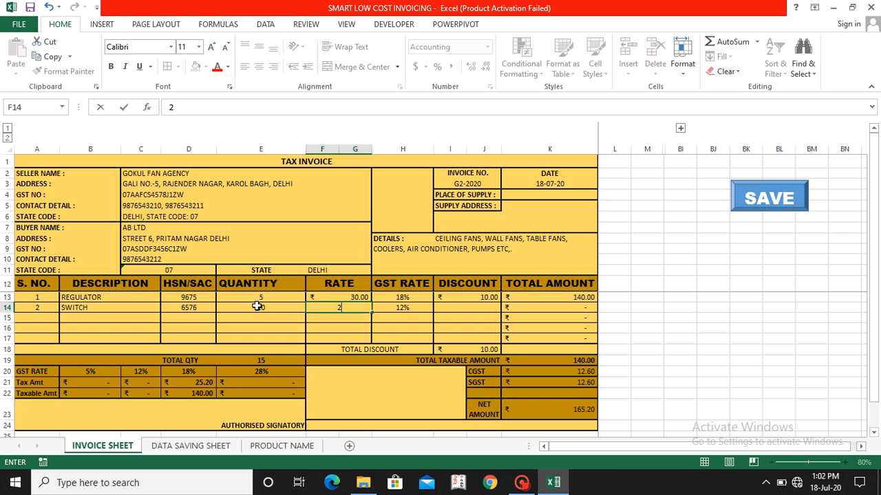
pyautogui.press('Return')
pyautogui.press('Right')
pyautogui.press('Right')
pyautogui.press('Right')
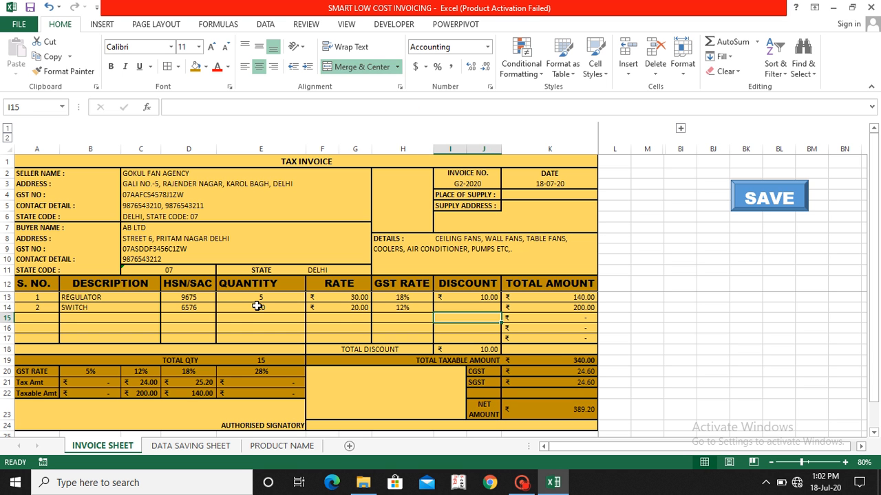
pyautogui.press('Up')
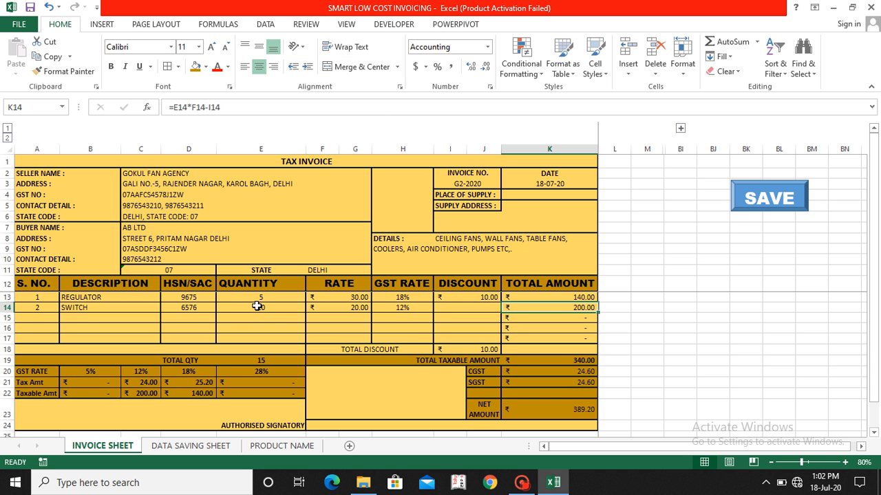
pyautogui.press('Left')
pyautogui.press('Right')
pyautogui.press('Down')
pyautogui.press('Down')
pyautogui.press('Down')
pyautogui.press('Down')
pyautogui.press('Down')
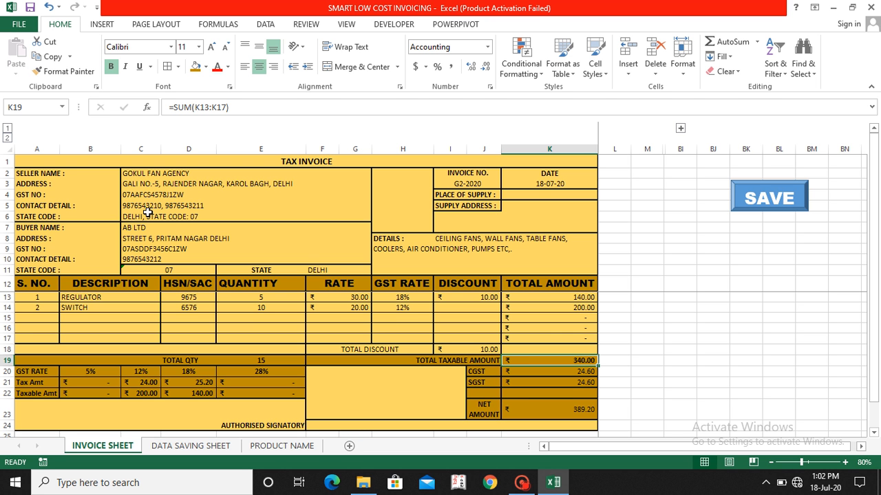
# Step: Try HARYANA as the buyer's state in cell F11 and set it back to DELHI
pyautogui.click(320, 269)
pyautogui.write('HARYANA')
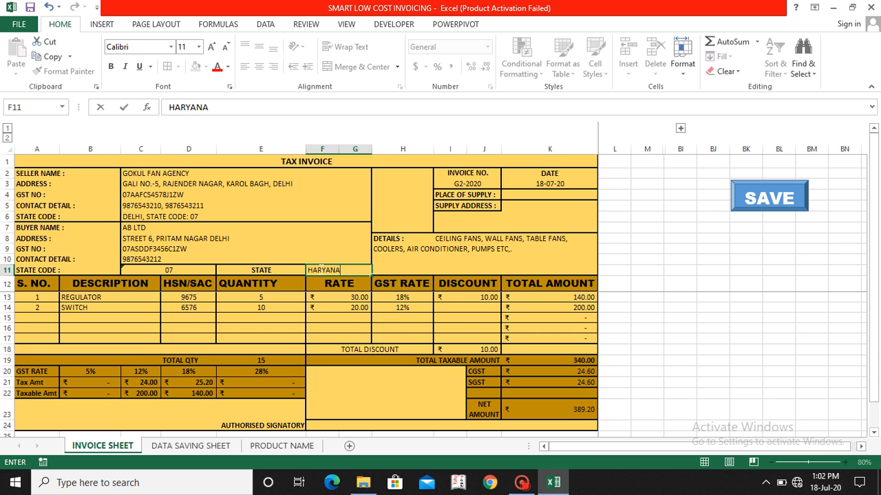
pyautogui.press('Return')
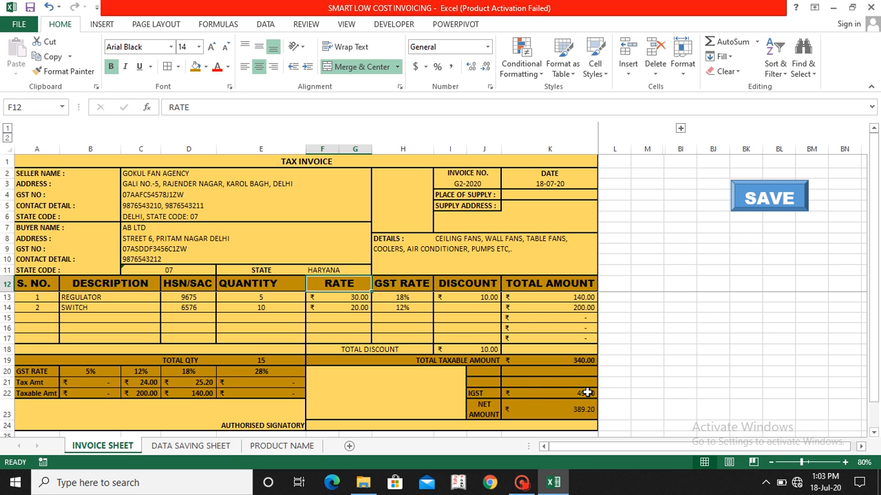
pyautogui.click(331, 271)
pyautogui.write('DELHI')
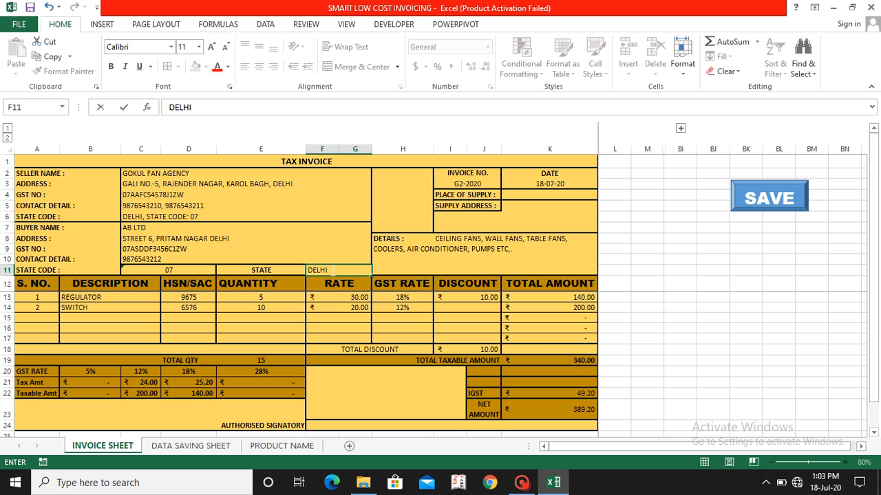
pyautogui.press('Return')
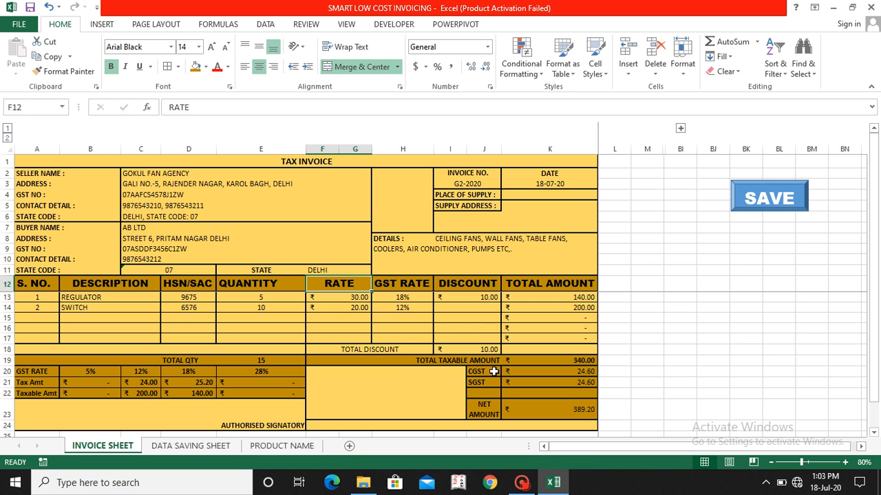
# Step: Store the completed invoice with the sheet's SAVE macro and review its record across all columns of the DATA SAVING SHEET
pyautogui.click(769, 199)
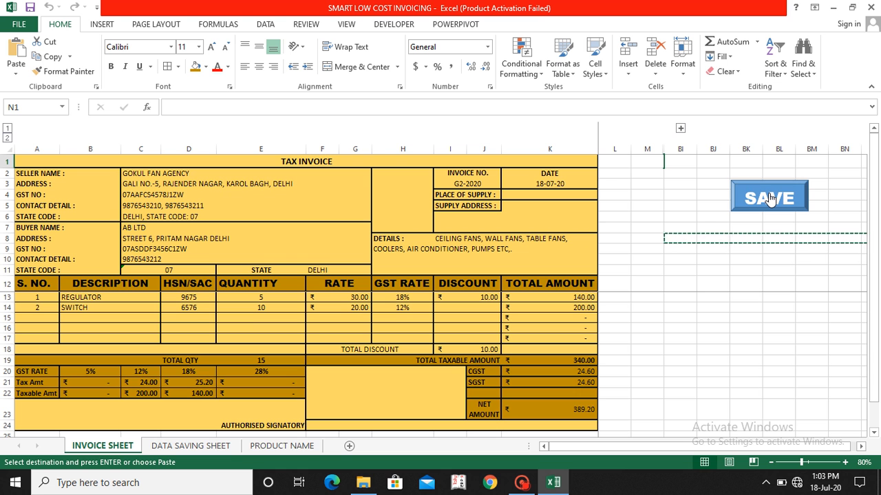
pyautogui.click(215, 447)
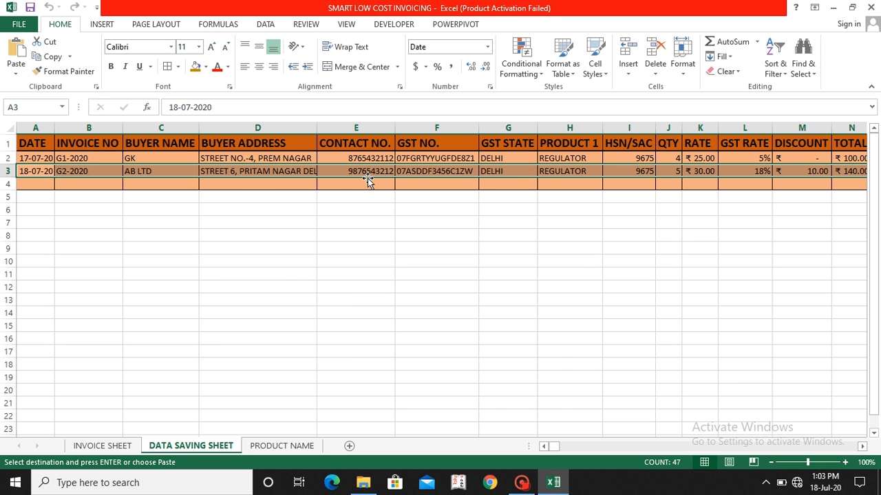
pyautogui.hscroll(4, 368, 180)
pyautogui.hscroll(6, 367, 179)
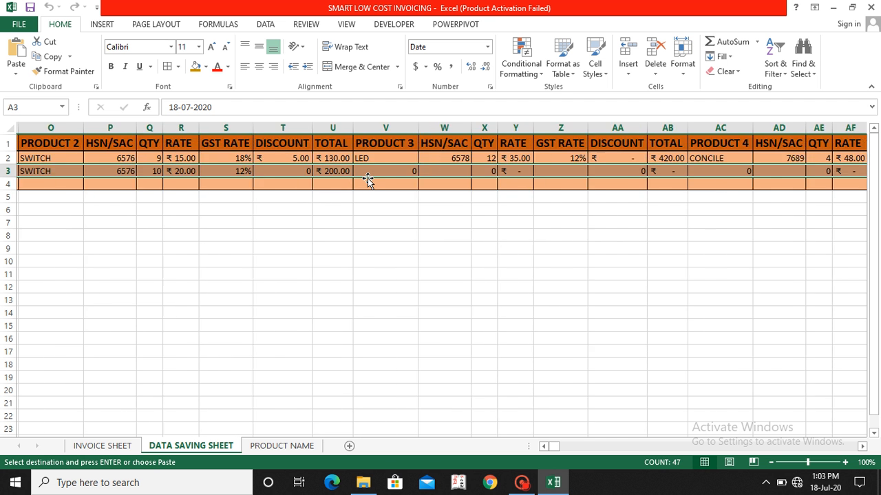
pyautogui.hscroll(3, 367, 180)
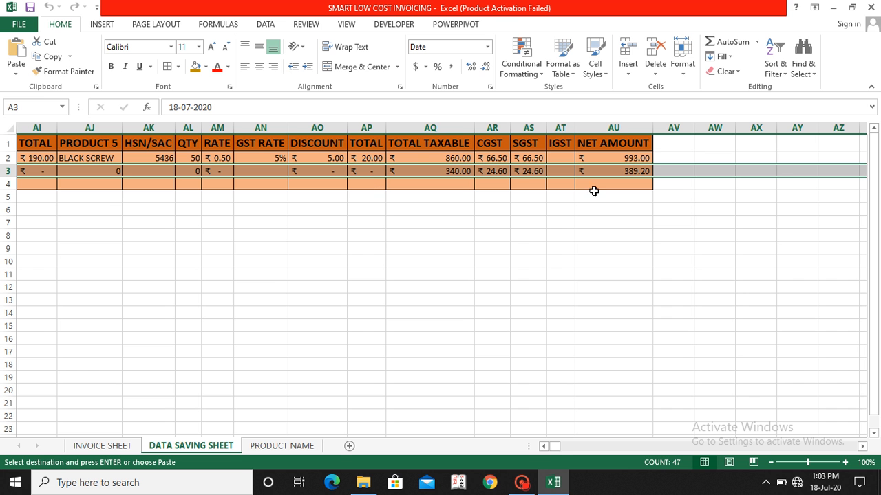
pyautogui.hscroll(-10, 578, 174)
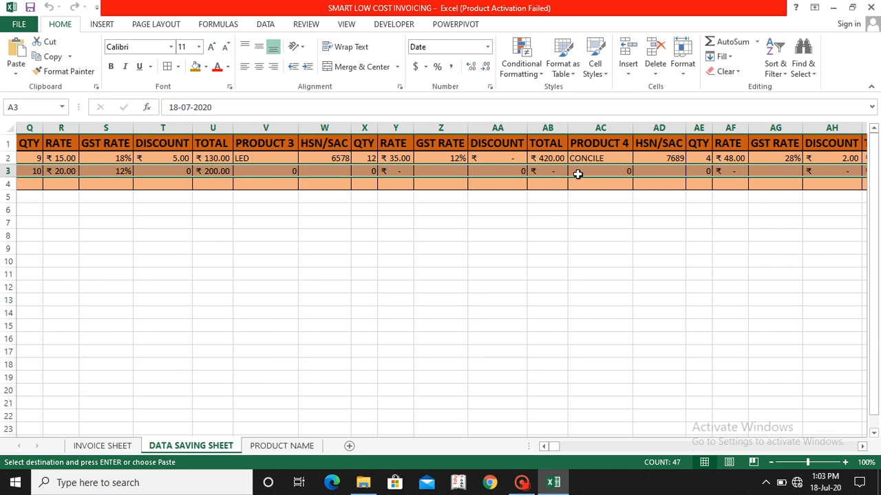
pyautogui.hscroll(-3, 578, 174)
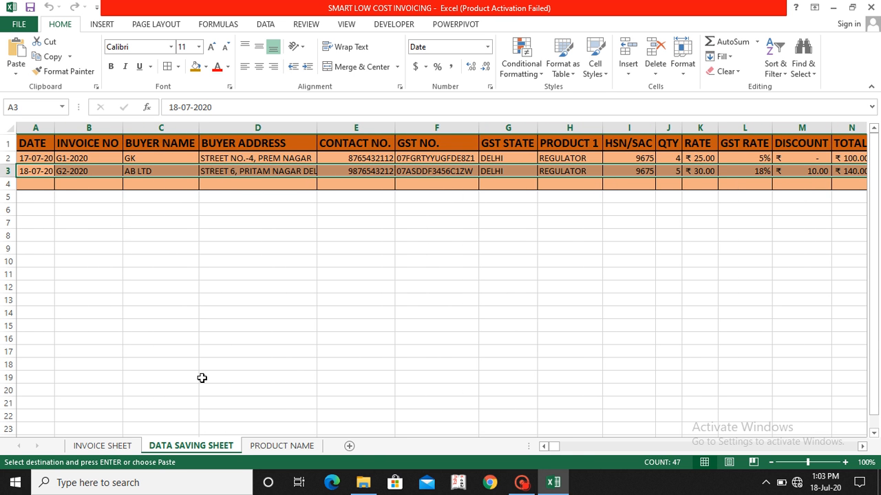
# Step: Select the whole invoice A1:K24 on the INVOICE SHEET and set printing to Print Selection
pyautogui.click(98, 447)
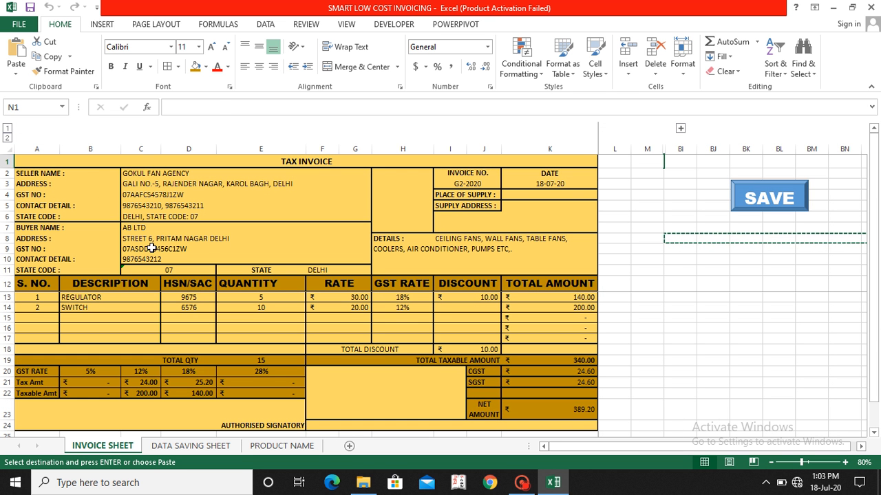
pyautogui.moveTo(96, 165); pyautogui.dragTo(96, 157)
pyautogui.hotkey('shift', 'Down')
pyautogui.hotkey('shift', 'Down')
pyautogui.hotkey('shift', 'Down')
pyautogui.hotkey('shift', 'Down')
pyautogui.hotkey('shift', 'Down')
pyautogui.hotkey('shift', 'Down')
pyautogui.hotkey('shift', 'Down')
pyautogui.hotkey('shift', 'Down')
pyautogui.hotkey('shift', 'Down')
pyautogui.hotkey('shift', 'Down')
pyautogui.hotkey('shift', 'Down')
pyautogui.hotkey('shift', 'Down')
pyautogui.hotkey('shift', 'Down')
pyautogui.hotkey('shift', 'Down')
pyautogui.hotkey('shift', 'Down')
pyautogui.hotkey('shift', 'Down')
pyautogui.hotkey('shift', 'Down')
pyautogui.hotkey('shift', 'Down')
pyautogui.hotkey('shift', 'Down')
pyautogui.hotkey('shift', 'Down')
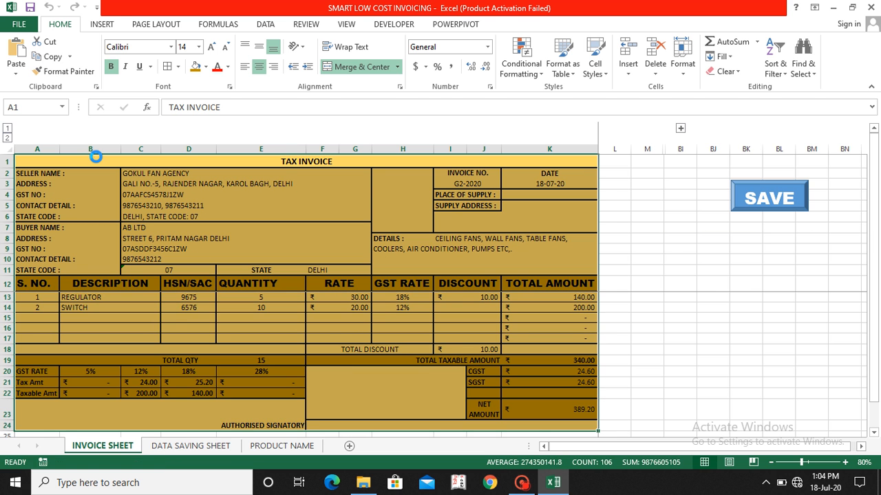
pyautogui.hotkey('ctrl', 'p')
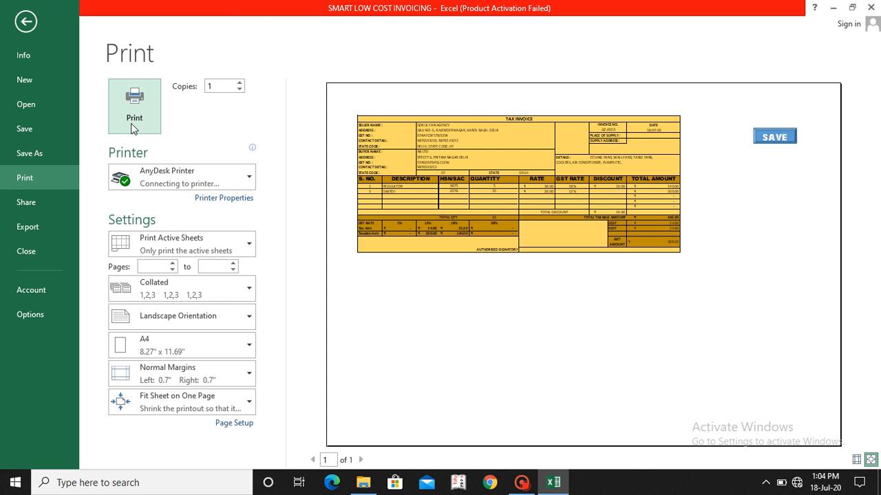
pyautogui.click(156, 173)
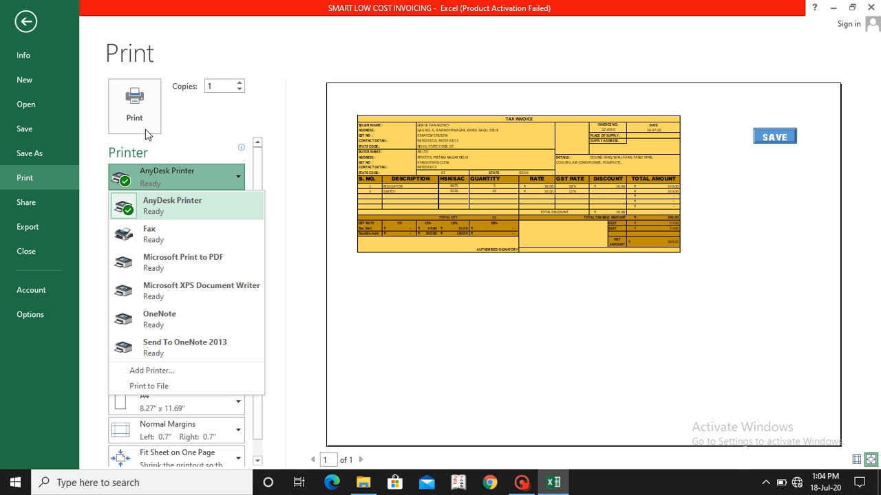
pyautogui.click(151, 180)
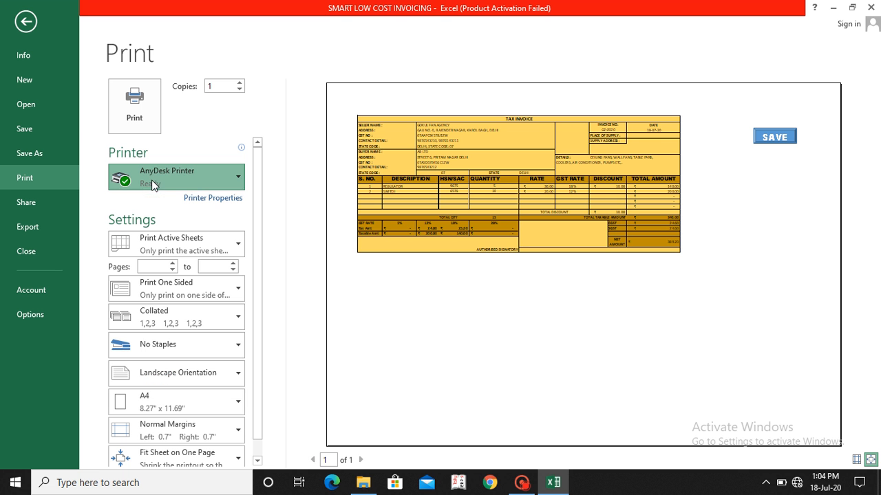
pyautogui.click(187, 243)
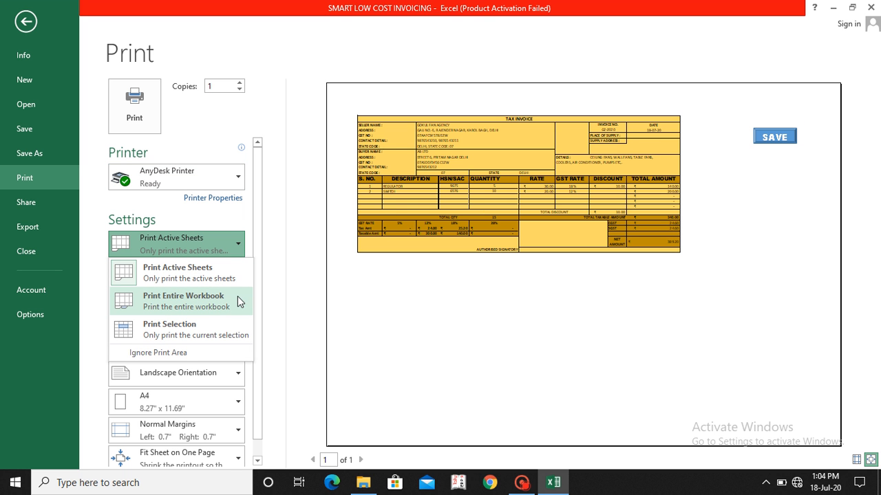
pyautogui.click(183, 333)
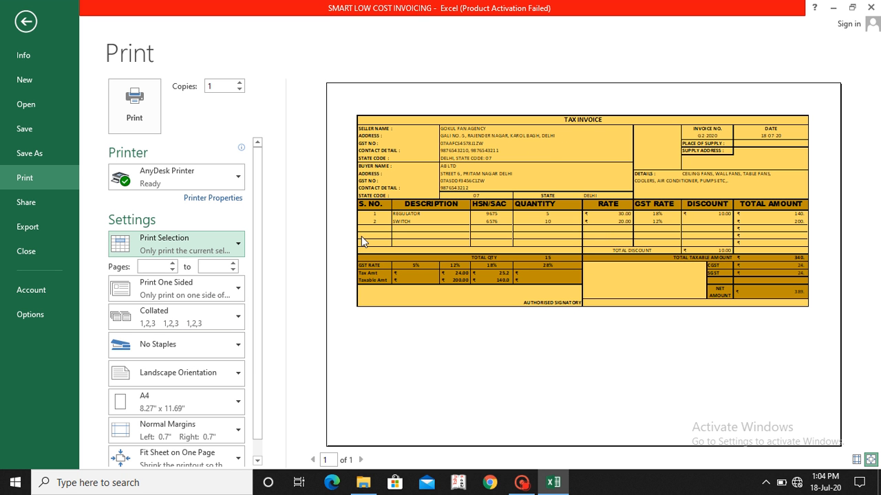
# Step: Print the selected invoice with Microsoft Print to PDF and save it on the Desktop as G2-2020
pyautogui.click(207, 179)
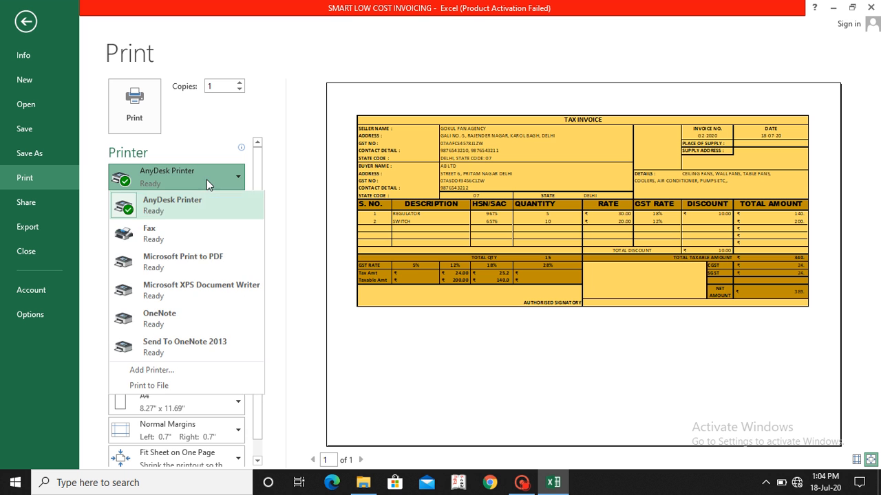
pyautogui.click(213, 264)
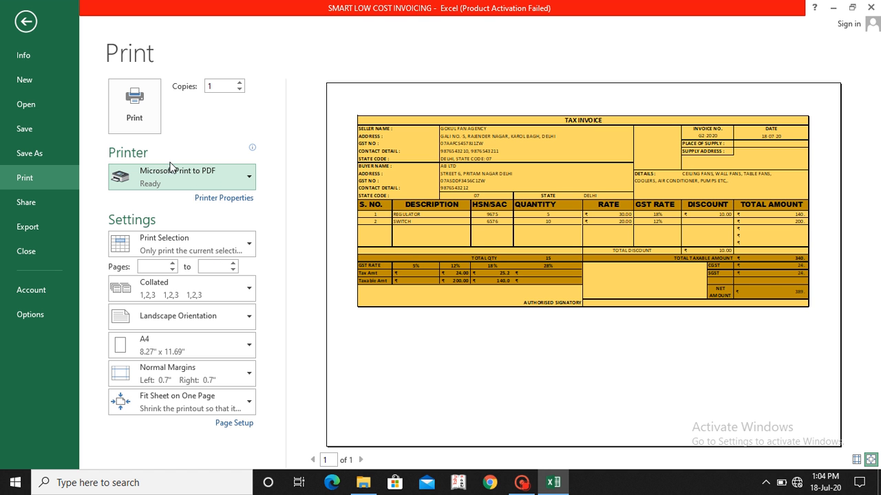
pyautogui.click(134, 111)
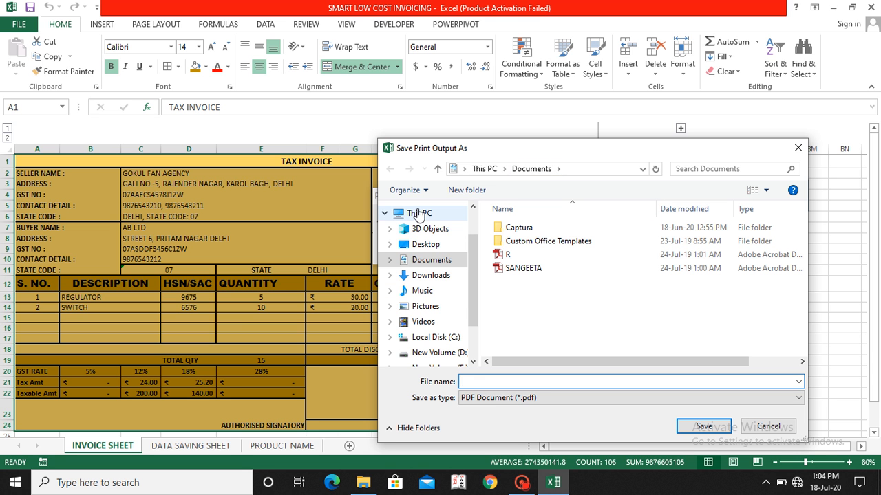
pyautogui.click(423, 248)
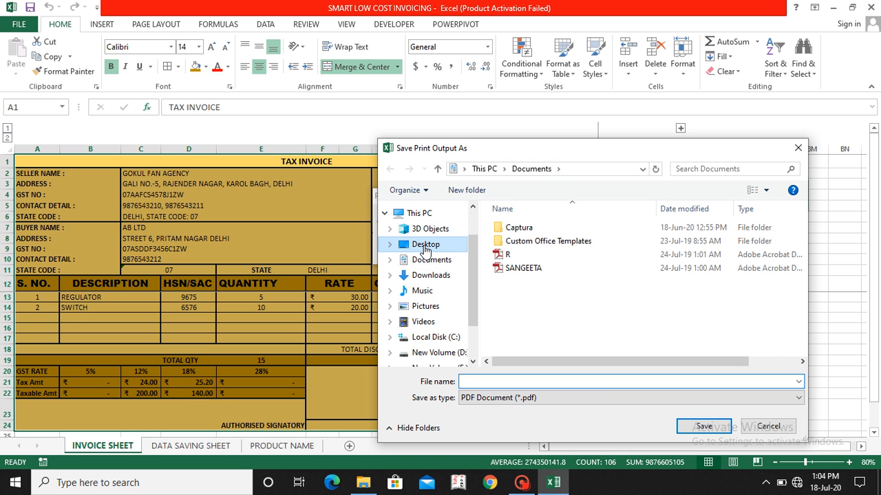
pyautogui.click(504, 382)
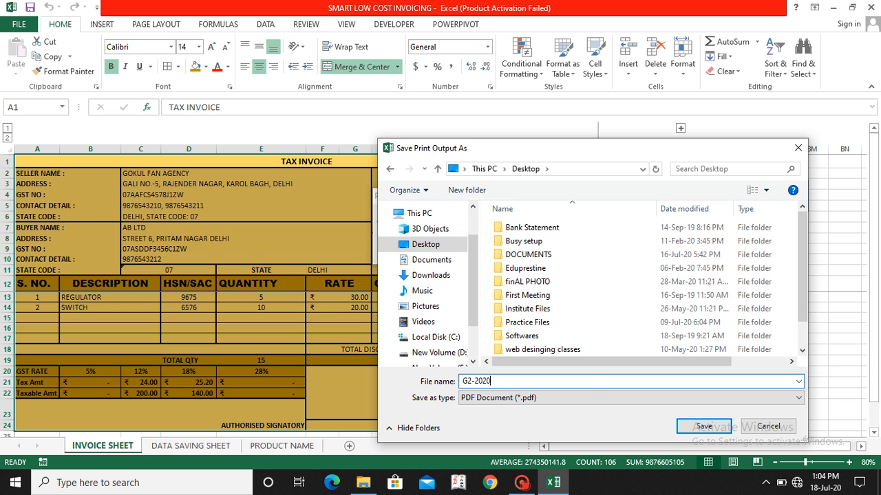
pyautogui.press('Return')
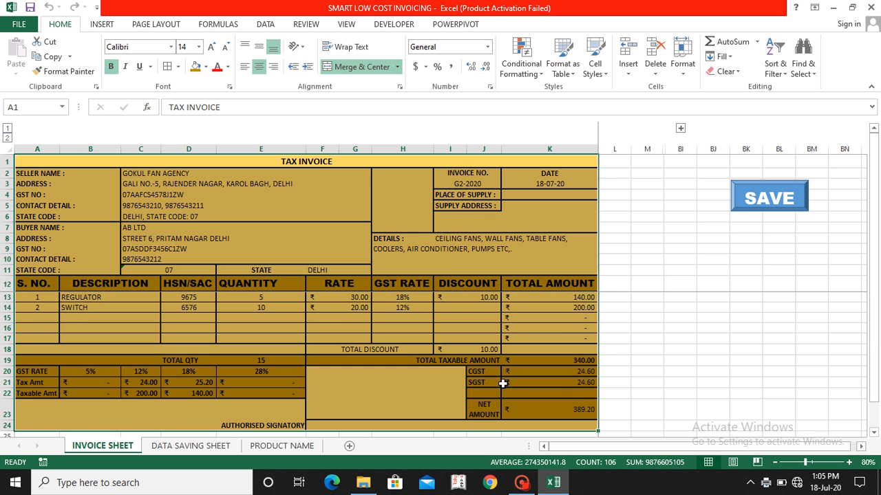
# Step: Open the G2-2020 PDF from the desktop to check the printed invoice, and return to the invoice workbook
pyautogui.click(833, 8)
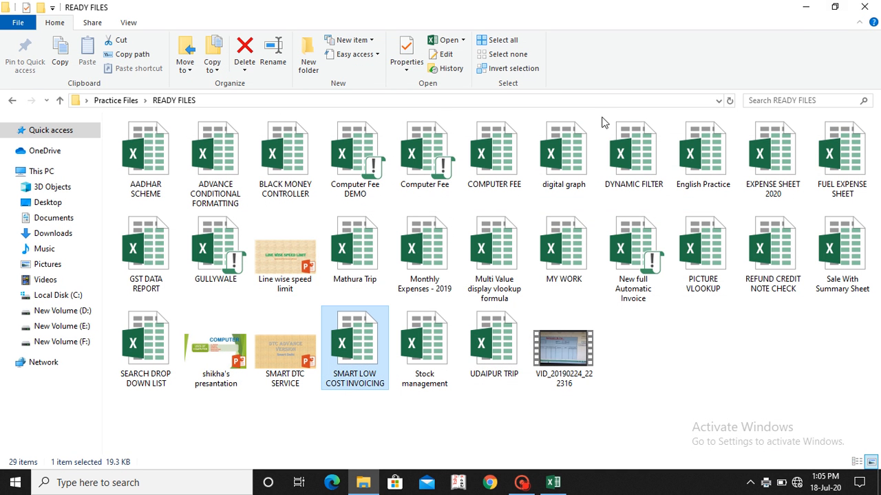
pyautogui.click(805, 8)
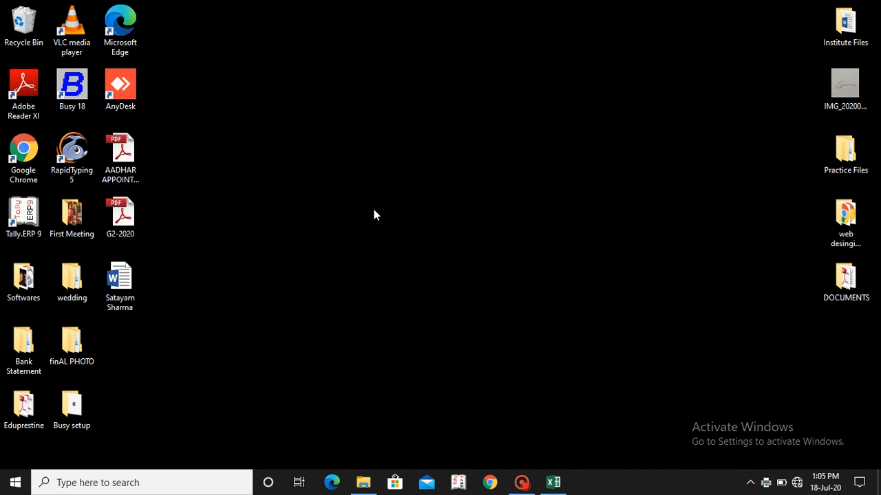
pyautogui.doubleClick(126, 218)
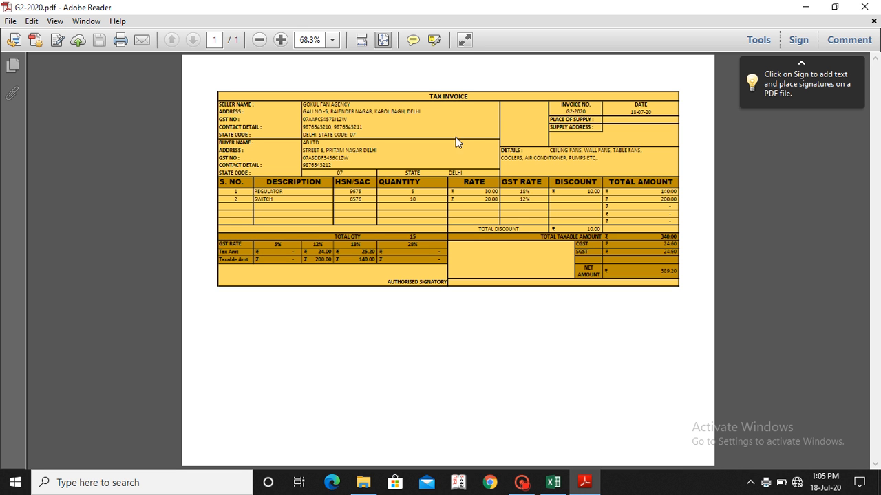
pyautogui.click(860, 7)
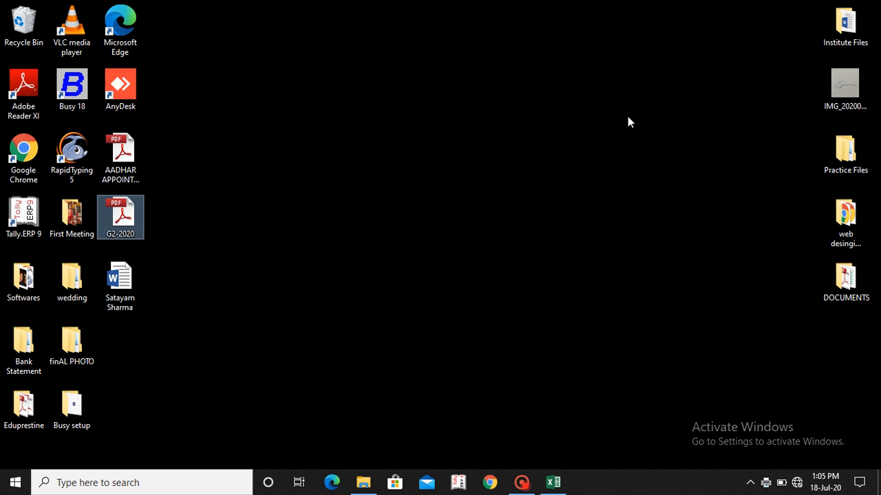
pyautogui.hotkey('alt', 'Tab')
pyautogui.hotkey('alt', 'Tab')
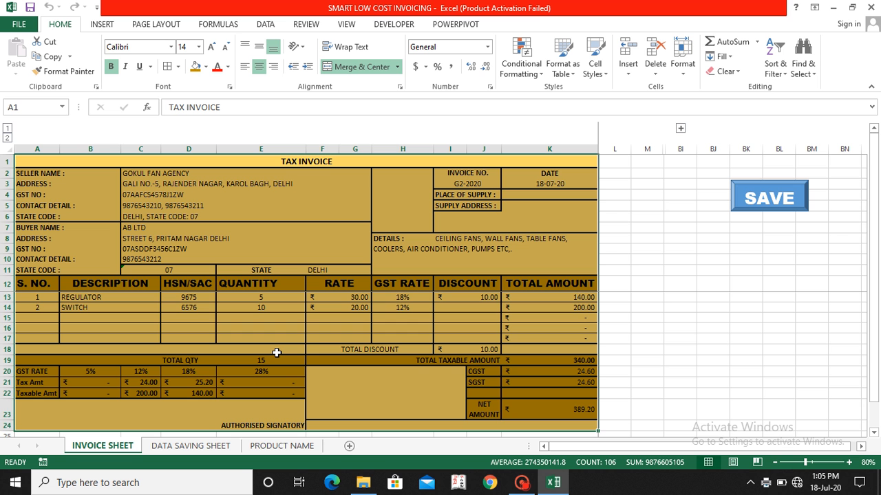
# Step: Copy the whole invoice range A1:K24 and create a new blank workbook
pyautogui.hotkey('ctrl', 'n')
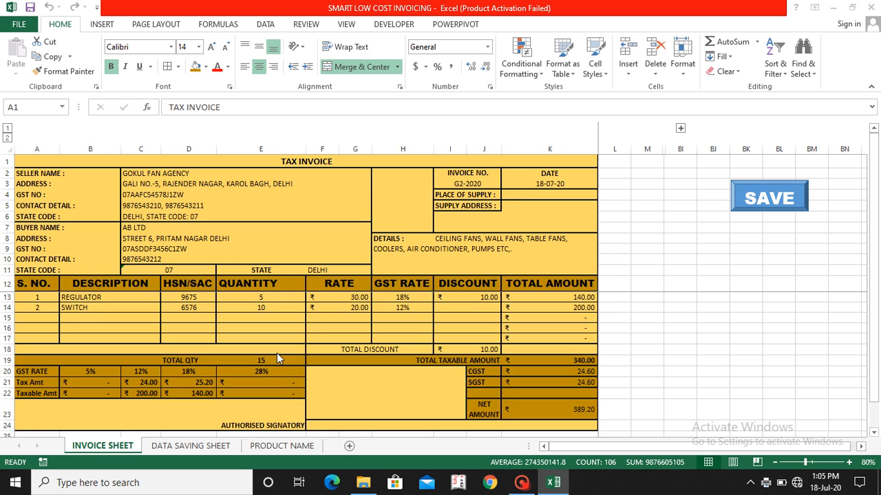
pyautogui.hotkey('alt', 'Tab')
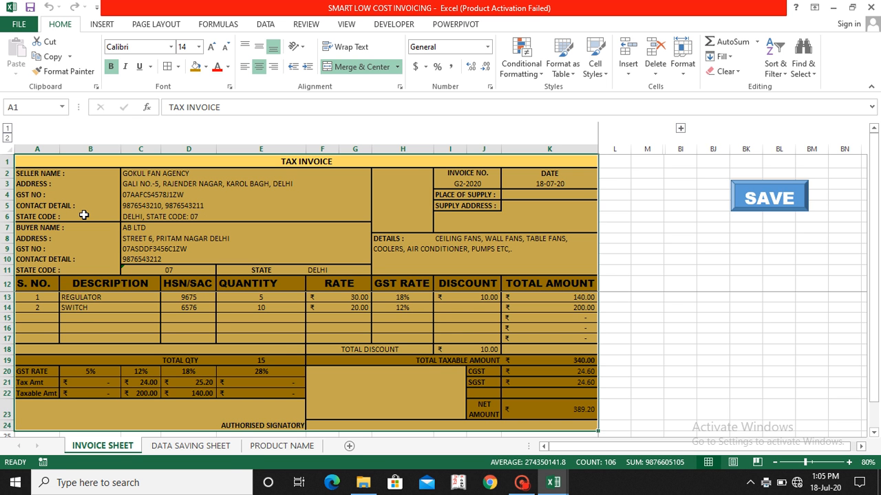
pyautogui.click(28, 160)
pyautogui.hotkey('shift', 'Down')
pyautogui.press('Down')
pyautogui.press('Down')
pyautogui.press('Down')
pyautogui.press('Down')
pyautogui.press('Down')
pyautogui.press('Down')
pyautogui.press('Down')
pyautogui.press('Down')
pyautogui.press('Down')
pyautogui.press('Down')
pyautogui.press('Down')
pyautogui.press('Down')
pyautogui.press('Down')
pyautogui.press('Down')
pyautogui.press('Down')
pyautogui.press('Down')
pyautogui.press('Down')
pyautogui.press('Down')
pyautogui.press('Down')
pyautogui.press('Down')
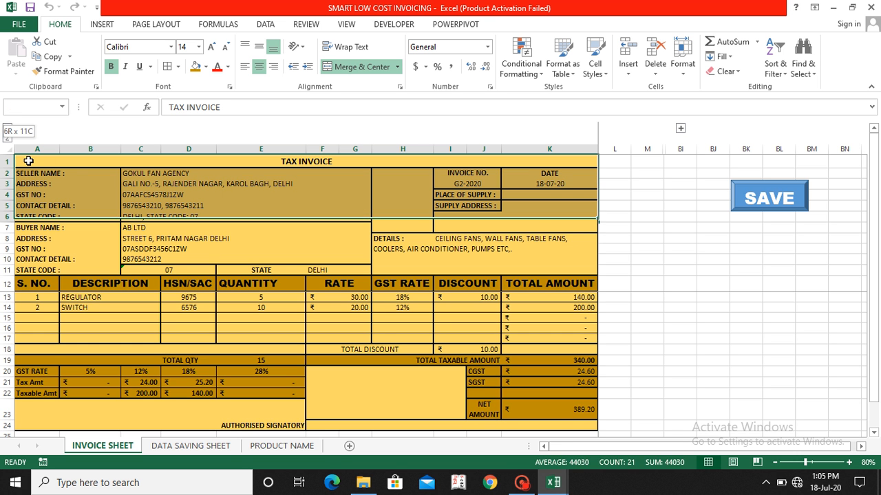
pyautogui.hotkey('shift', 'Down')
pyautogui.hotkey('shift', 'Down')
pyautogui.hotkey('shift', 'Up')
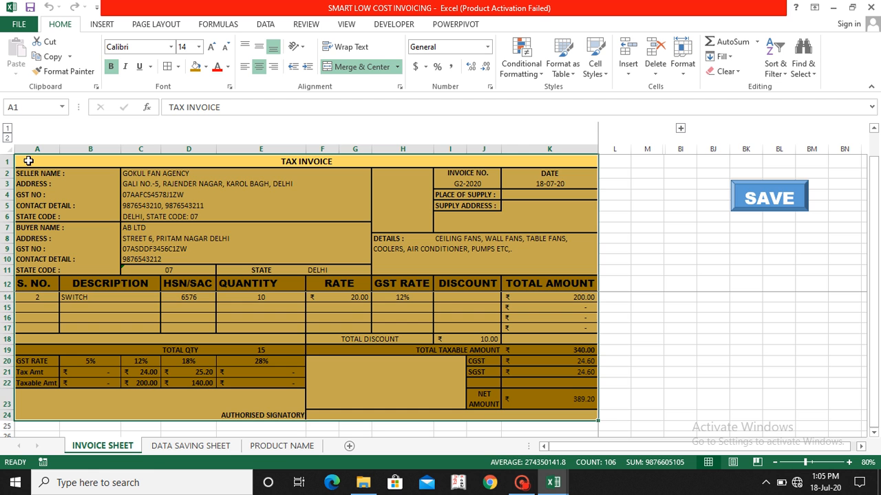
pyautogui.hotkey('ctrl', 'c')
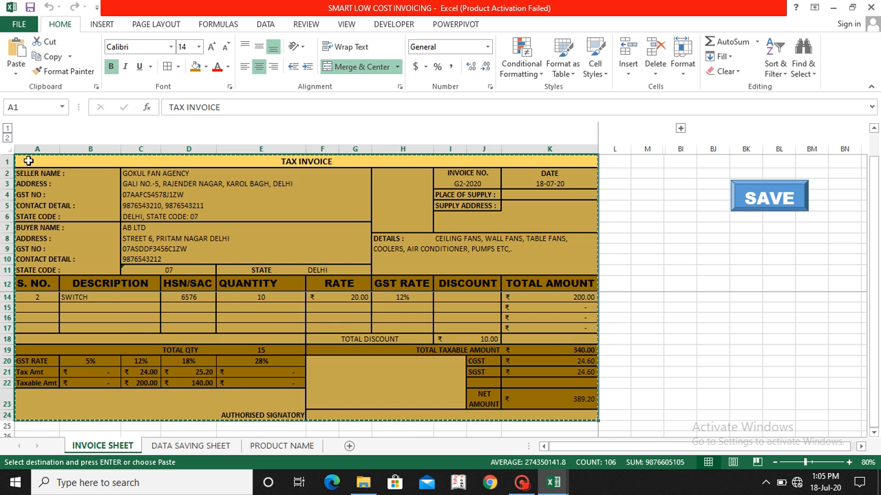
pyautogui.hotkey('ctrl', 'n')
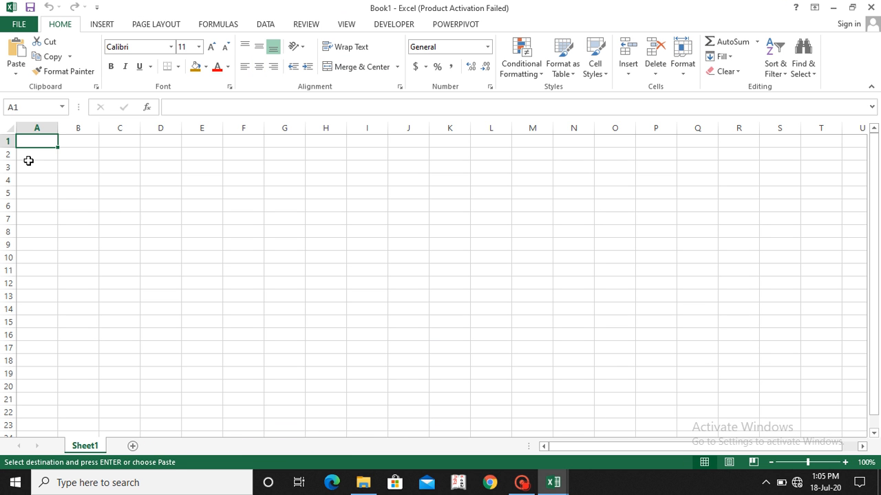
# Step: Paste the copied invoice into Sheet1 starting at A1 and autofit the widths of columns A to K
pyautogui.hotkey('ctrl', 'v')
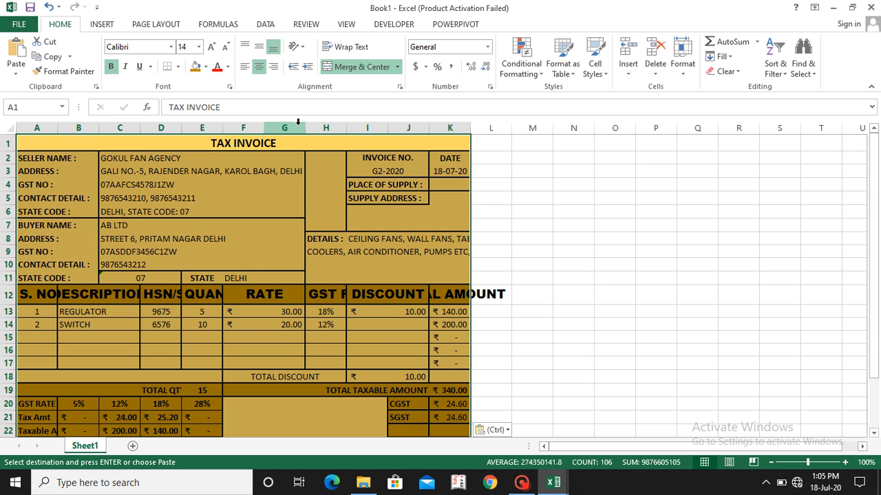
pyautogui.moveTo(46, 124); pyautogui.dragTo(47, 123)
pyautogui.hotkey('shift', 'Right')
pyautogui.hotkey('shift', 'Right')
pyautogui.hotkey('shift', 'Left')
pyautogui.hotkey('shift', 'Left')
pyautogui.hotkey('shift', 'Left')
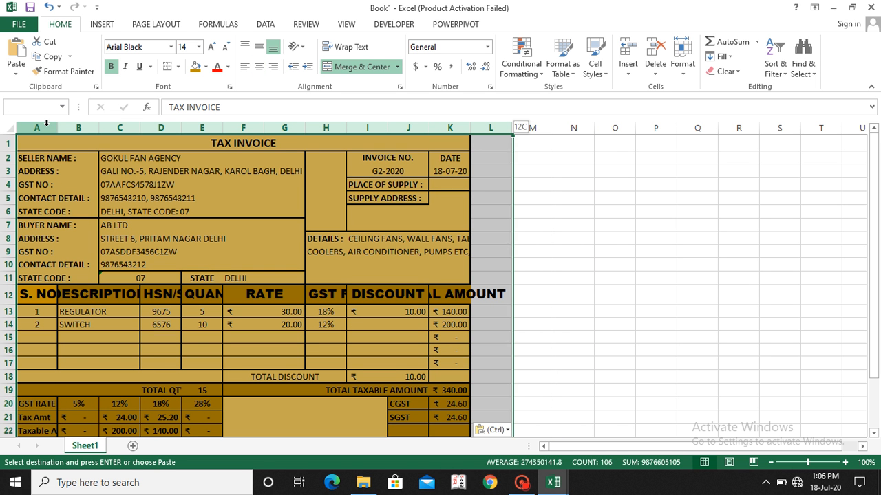
pyautogui.doubleClick(348, 125)
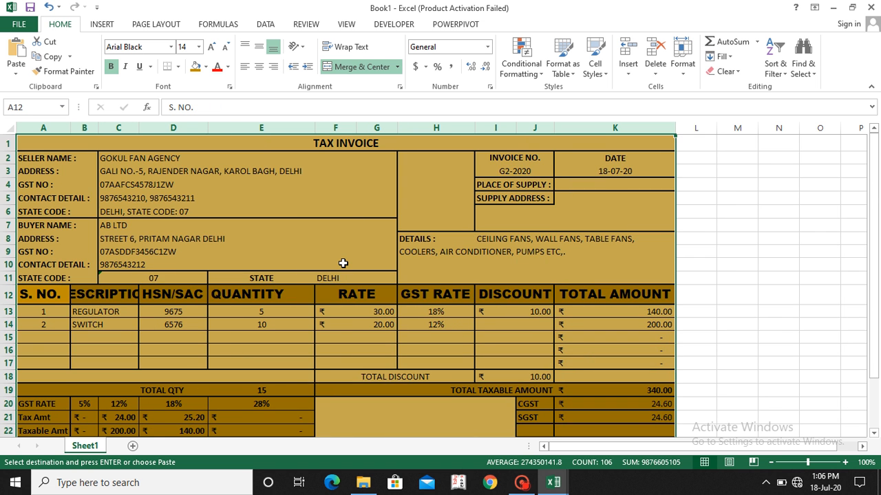
# Step: Delete the empty item rows 15 to 17 from the pasted invoice
pyautogui.scroll(-2, 342, 262)
pyautogui.scroll(2, 343, 262)
pyautogui.click(771, 464)
pyautogui.click(771, 463)
pyautogui.click(676, 303)
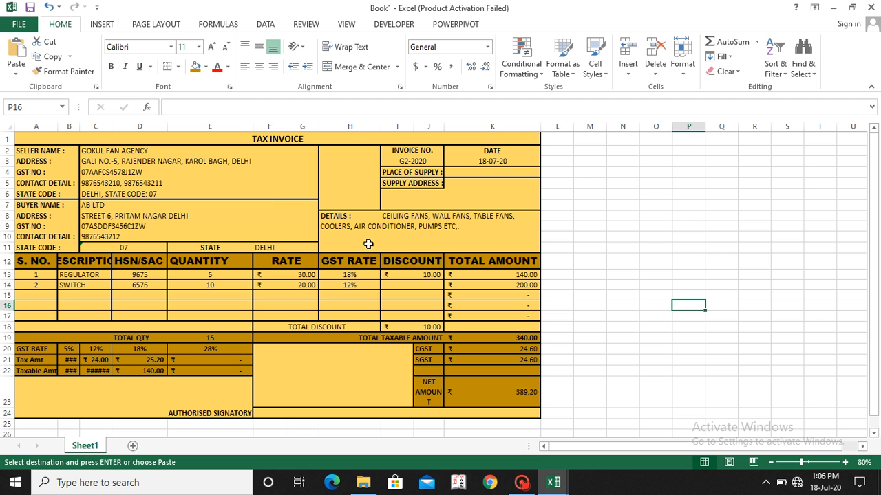
pyautogui.click(4, 295)
pyautogui.moveTo(3, 295); pyautogui.dragTo(3, 315)
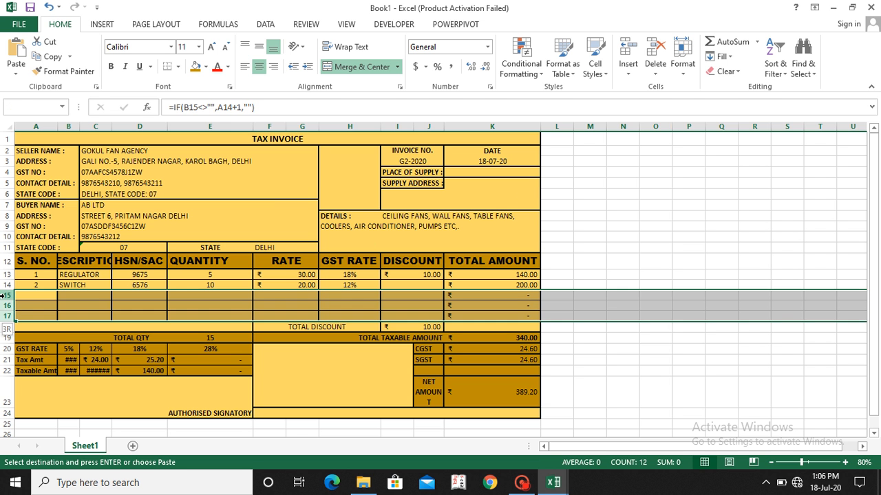
pyautogui.press('Escape')
pyautogui.click(655, 48)
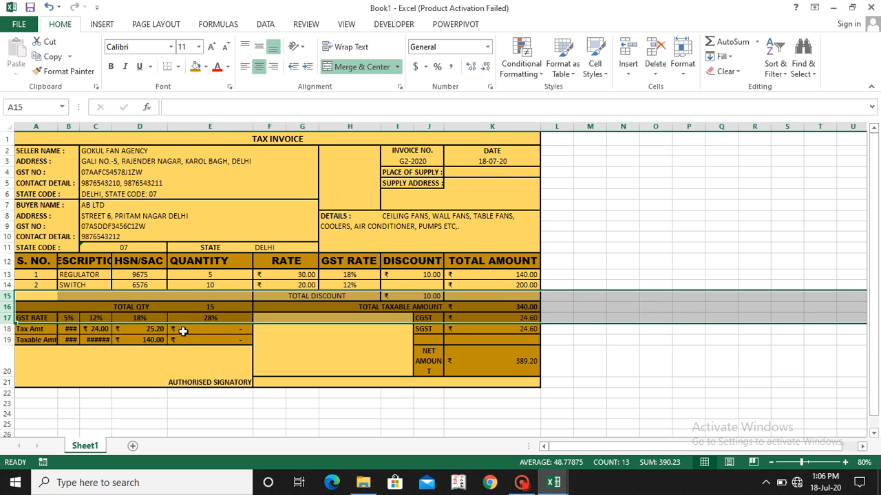
pyautogui.click(560, 238)
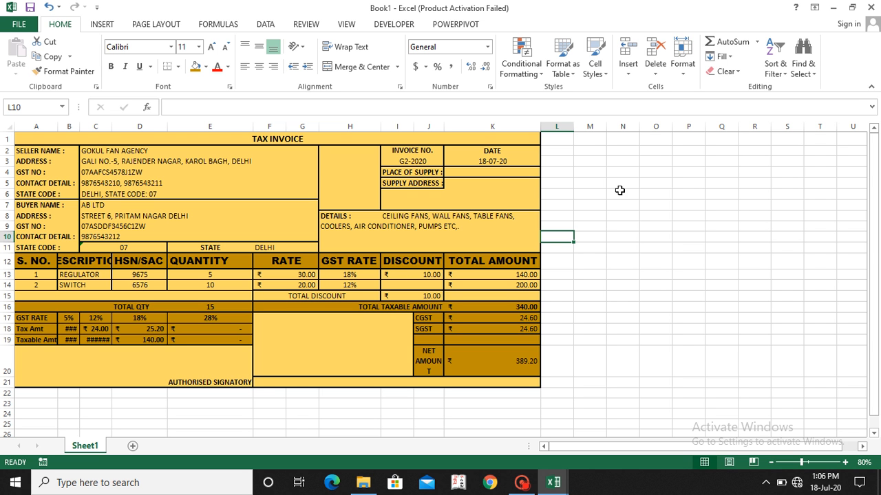
# Step: Select all cells containing formulas and clear their contents, and widen column J slightly so NET AMOUNT fits
pyautogui.click(804, 71)
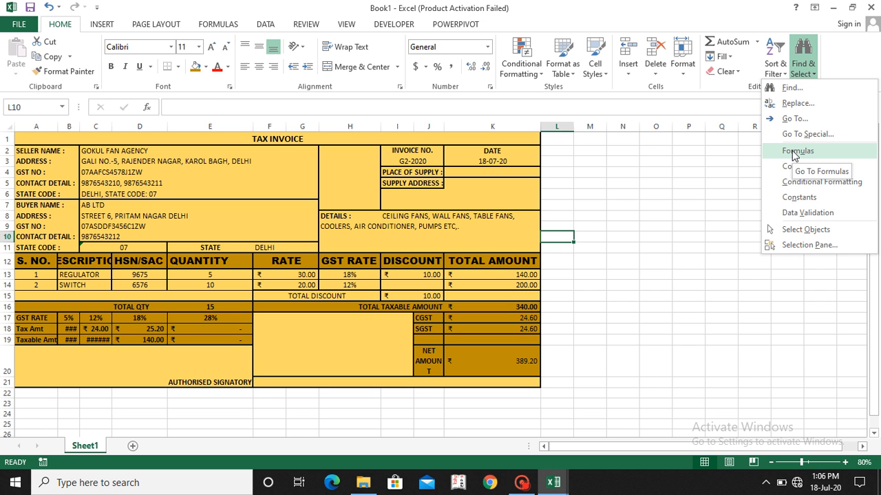
pyautogui.click(796, 152)
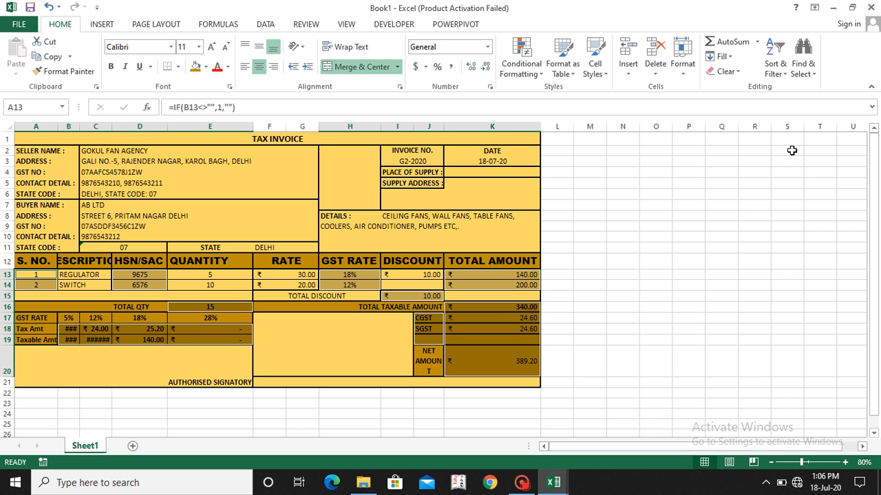
pyautogui.press('Delete')
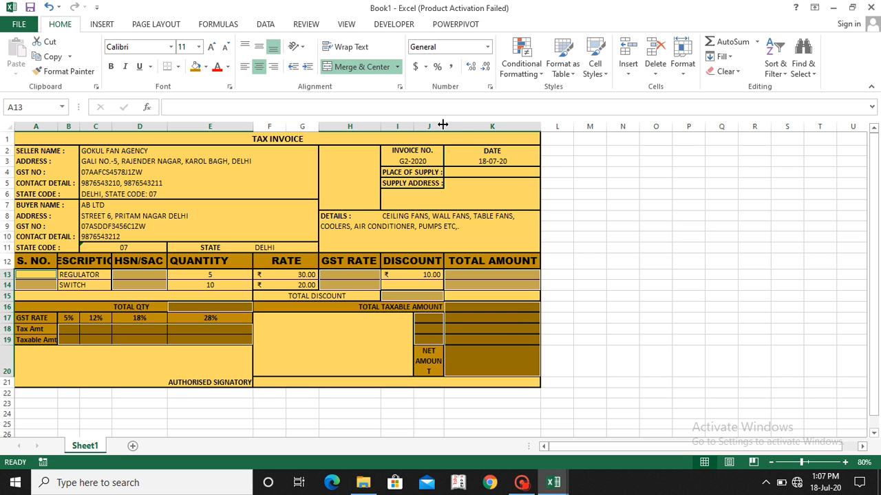
pyautogui.moveTo(443, 125); pyautogui.dragTo(448, 124)
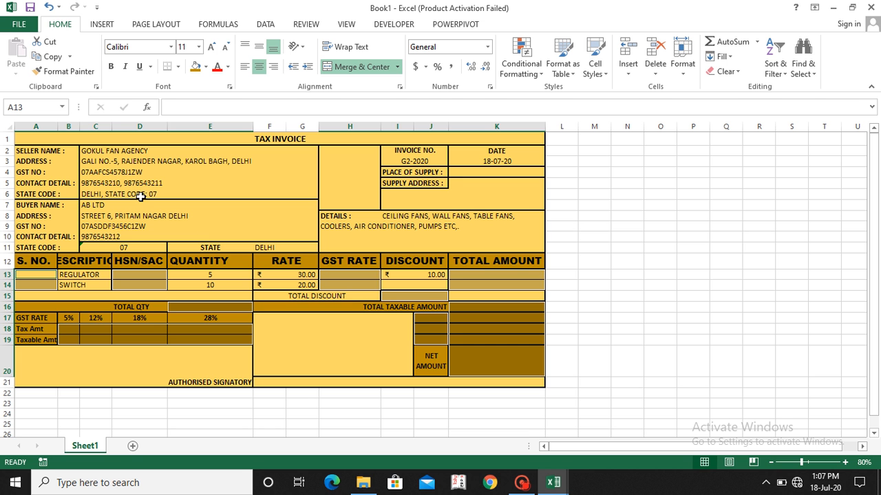
# Step: Clear the remaining description, quantity, rate and discount entries in item rows 13 and 14
pyautogui.click(76, 273)
pyautogui.hotkey('shift', 'Down')
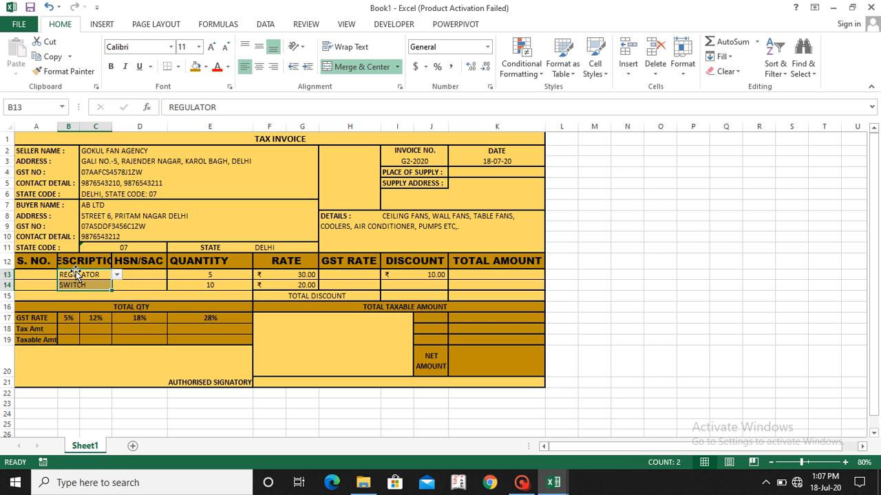
pyautogui.press('Delete')
pyautogui.click(215, 274)
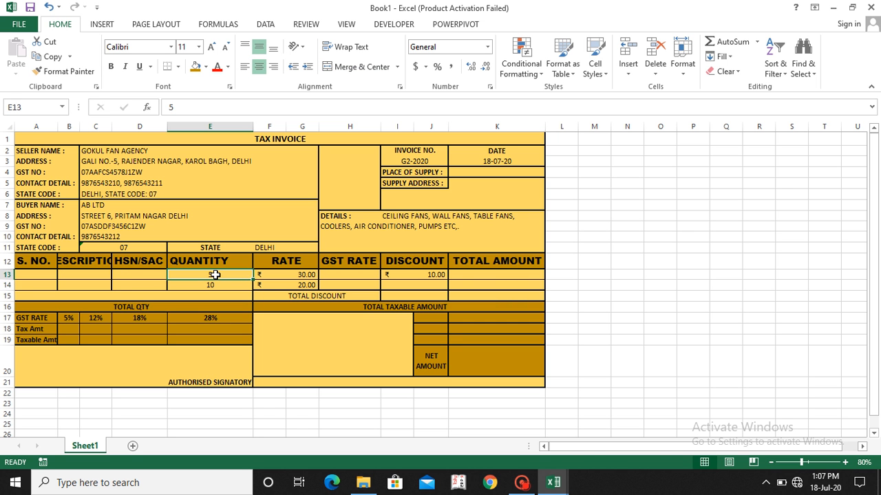
pyautogui.hotkey('shift', 'Down')
pyautogui.press('Delete')
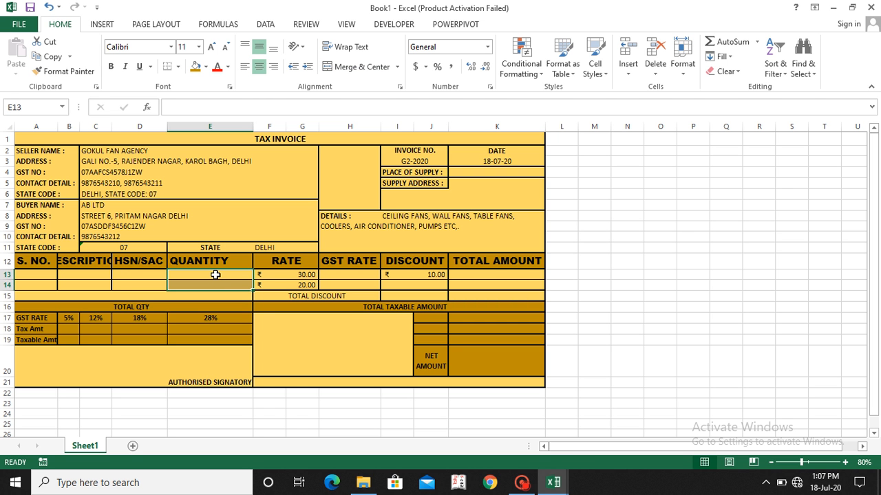
pyautogui.click(280, 274)
pyautogui.hotkey('shift', 'Down')
pyautogui.press('Delete')
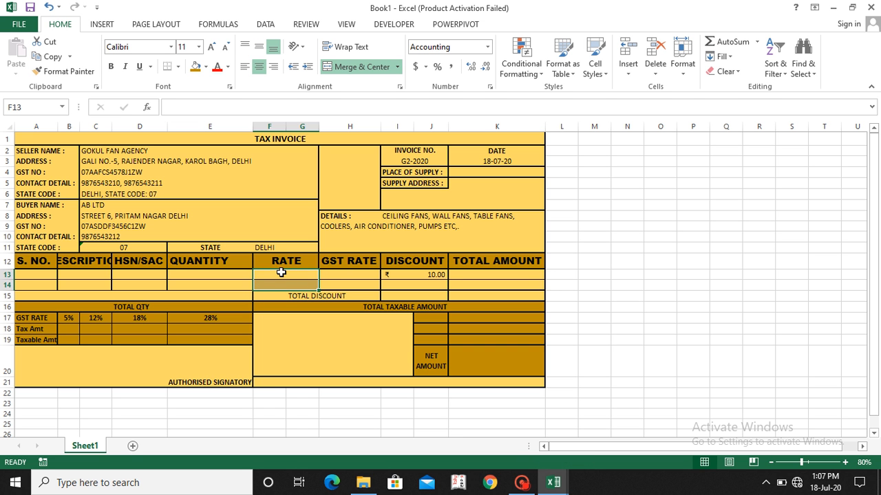
pyautogui.click(431, 272)
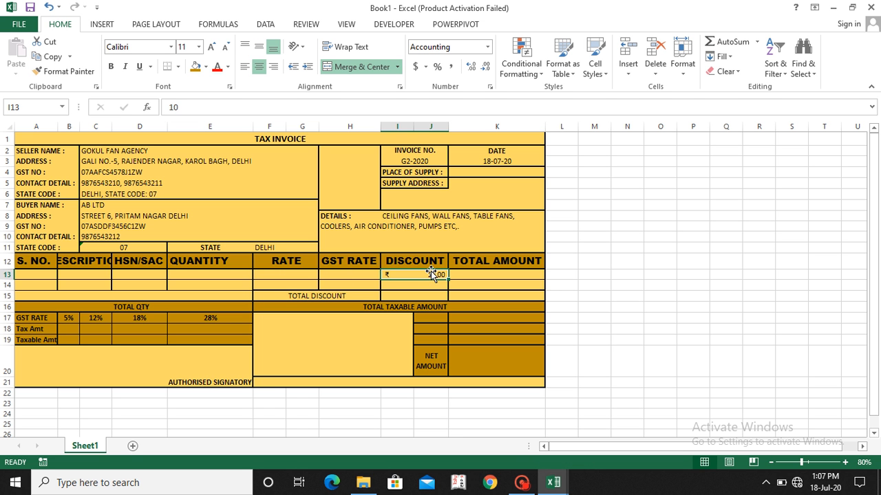
pyautogui.press('Delete')
# Step: Clear the buyer's name, address, GST number, contact detail, state code and state from the invoice
pyautogui.moveTo(107, 206); pyautogui.dragTo(105, 205)
pyautogui.hotkey('shift', 'Down')
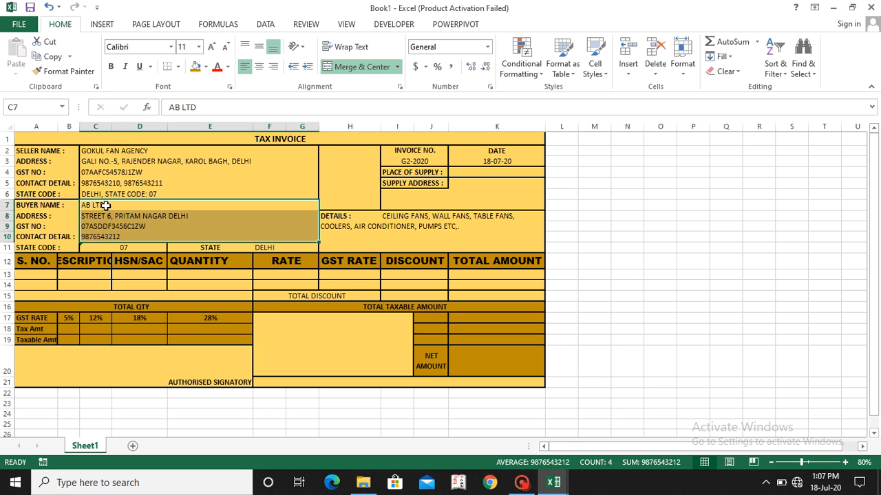
pyautogui.press('Delete')
pyautogui.click(123, 248)
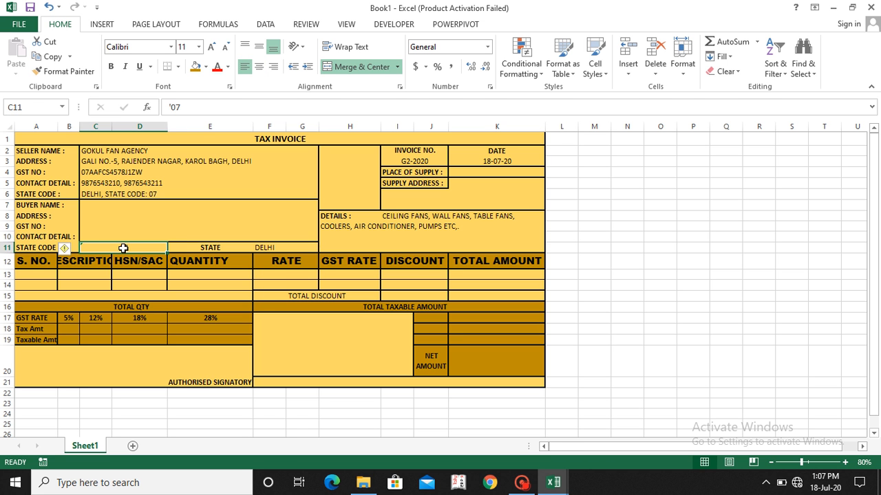
pyautogui.press('Delete')
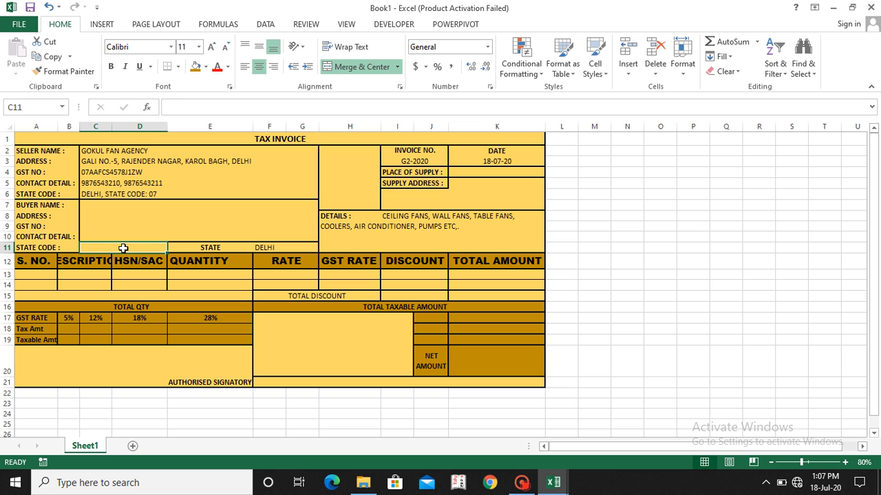
pyautogui.click(281, 250)
pyautogui.press('Delete')
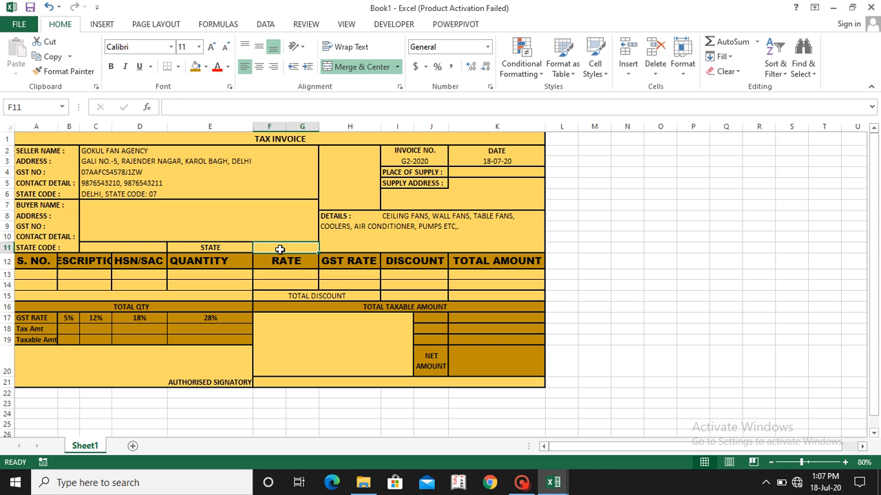
# Step: Change the invoice number in I3 to G1-2020 and resize columns B and C so the DESCRIPTION heading fits
pyautogui.click(409, 161)
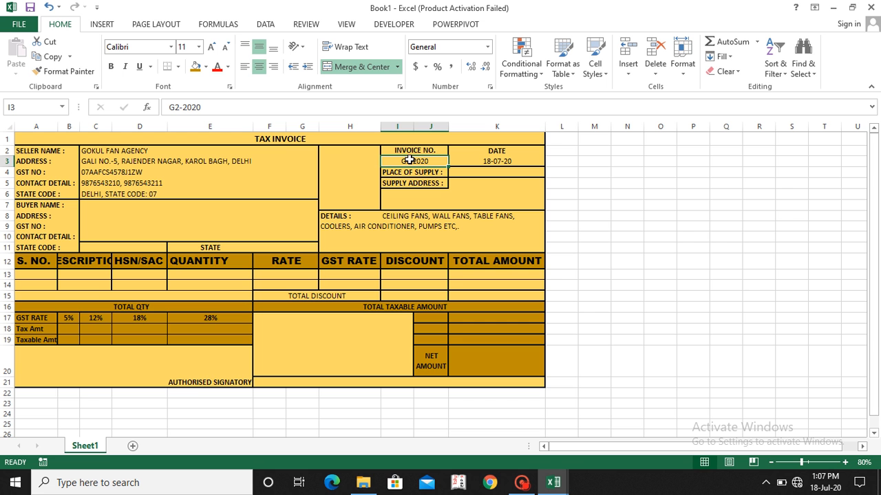
pyautogui.click(180, 108)
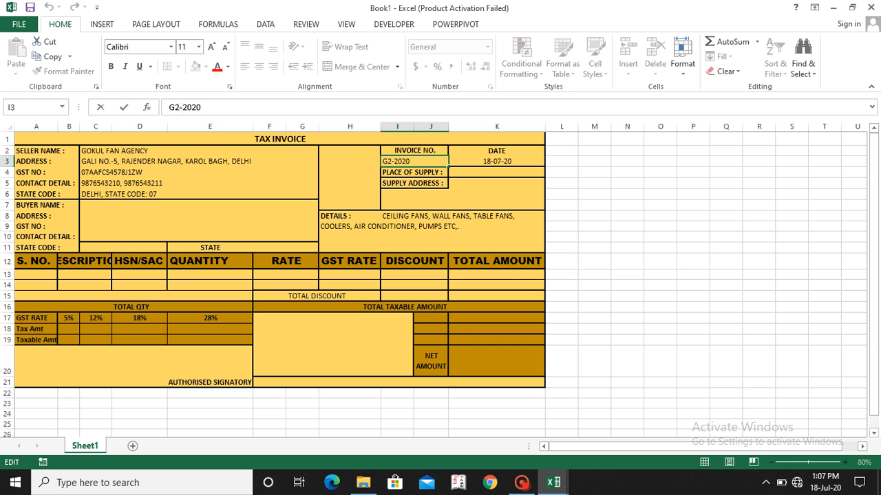
pyautogui.press('BackSpace')
pyautogui.write('1')
pyautogui.press('Return')
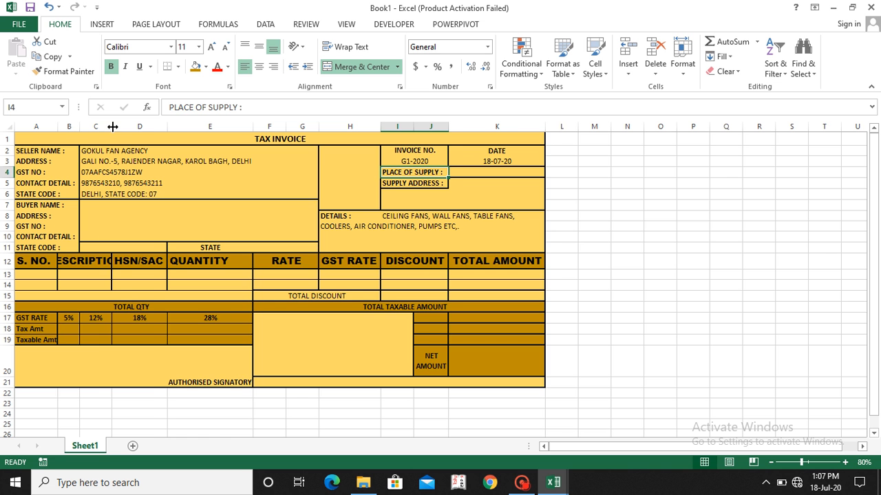
pyautogui.moveTo(112, 124); pyautogui.dragTo(72, 124)
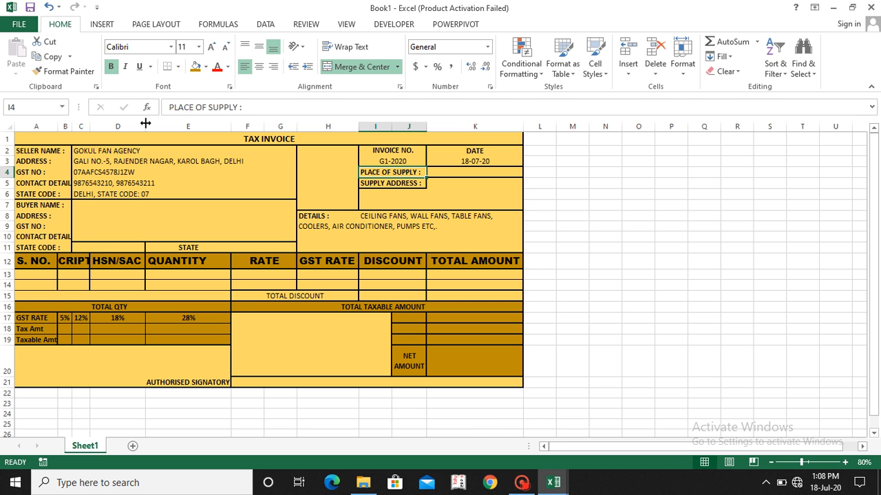
pyautogui.moveTo(89, 124); pyautogui.dragTo(140, 128)
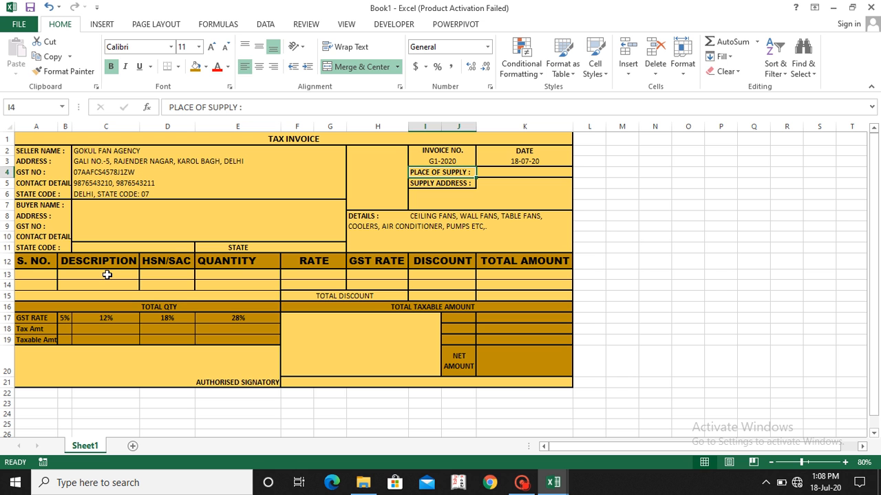
# Step: Apply all borders to the item table A12:K14, from the S. NO. heading to the TOTAL AMOUNT column
pyautogui.click(33, 265)
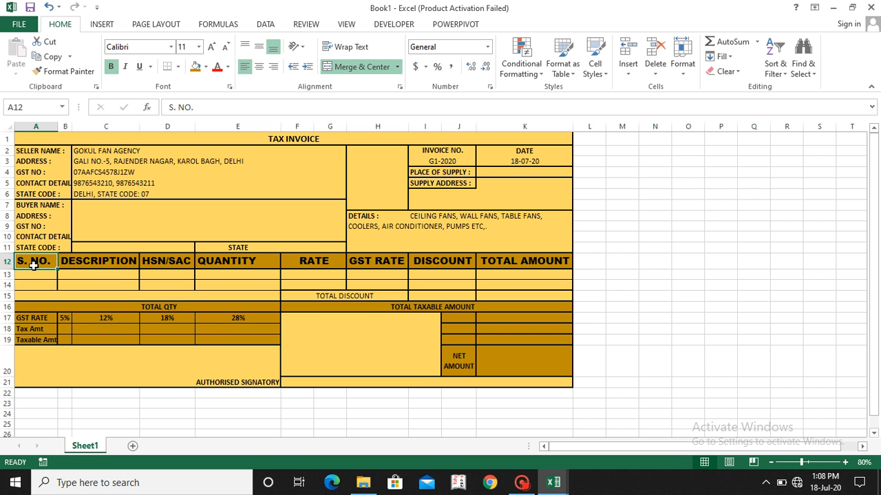
pyautogui.hotkey('shift', 'Down')
pyautogui.hotkey('shift', 'Down')
pyautogui.hotkey('shift', 'Right')
pyautogui.hotkey('shift', 'Right')
pyautogui.hotkey('shift', 'Right')
pyautogui.hotkey('shift', 'Right')
pyautogui.hotkey('shift', 'Right')
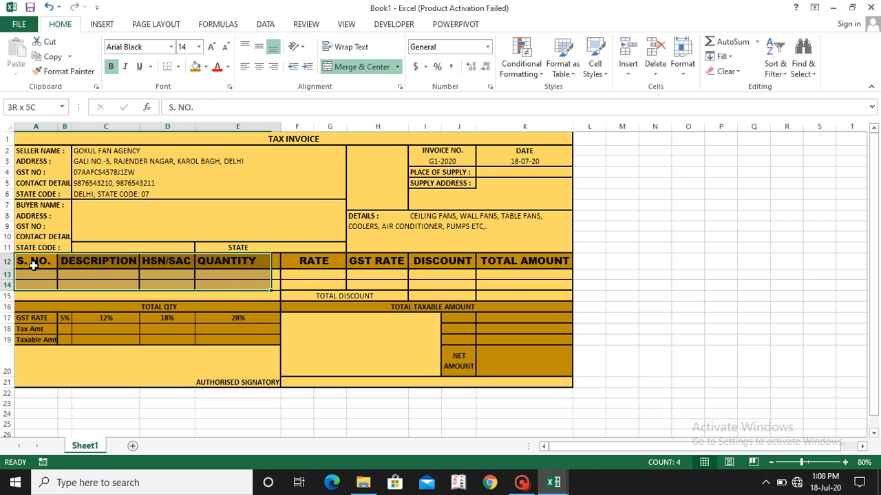
pyautogui.hotkey('shift', 'Right')
pyautogui.hotkey('shift', 'Right')
pyautogui.hotkey('shift', 'Right')
pyautogui.hotkey('shift', 'Left')
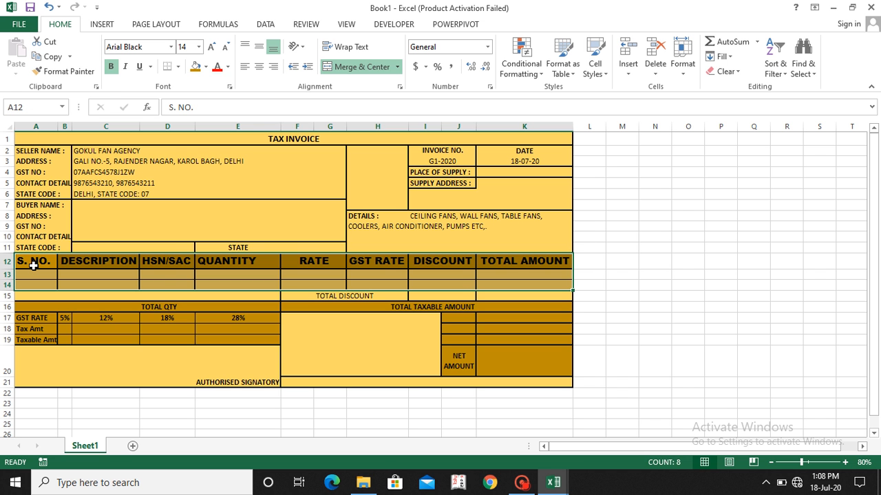
pyautogui.hotkey('alt', 'h')
pyautogui.press('b')
pyautogui.press('a')
pyautogui.click(161, 272)
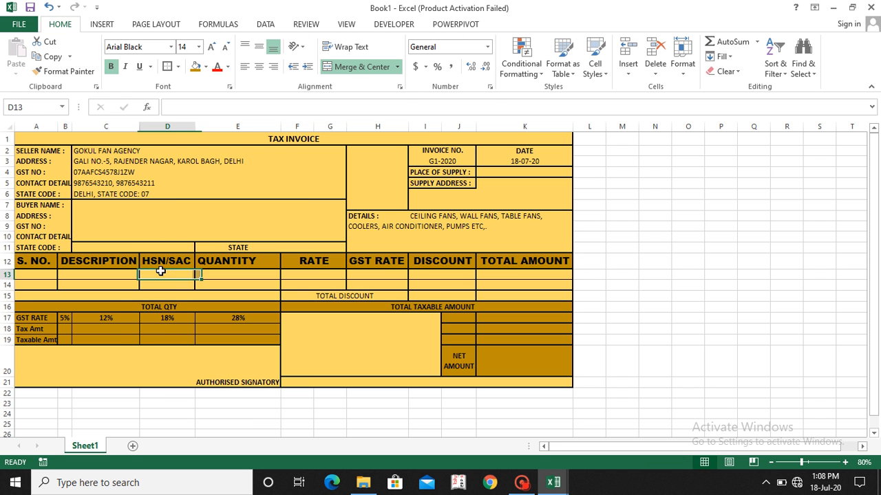
pyautogui.click(122, 277)
pyautogui.hotkey('shift', 'Down')
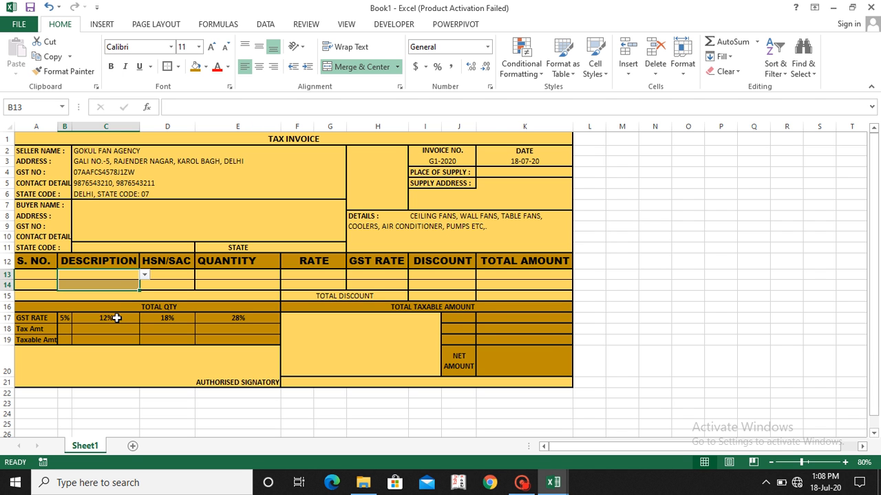
# Step: Add a new worksheet and name it PRODUCT DETAIL
pyautogui.click(132, 446)
pyautogui.doubleClick(128, 446)
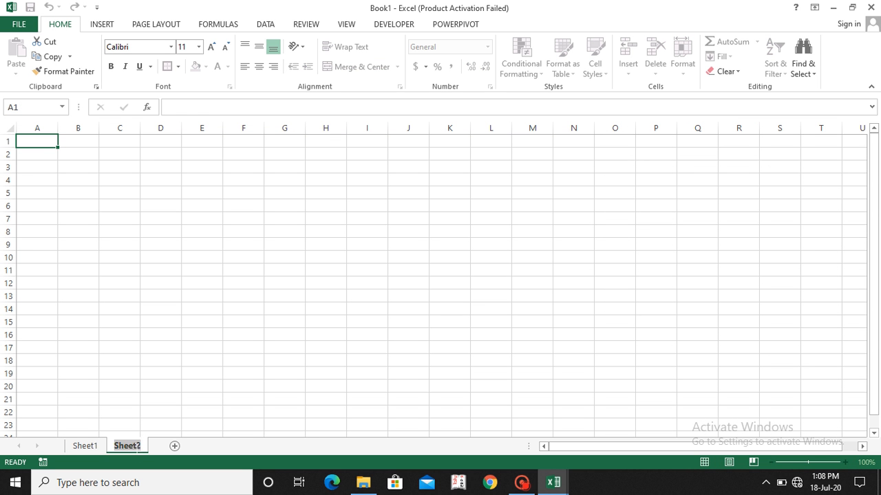
pyautogui.write('PRODUCT DE')
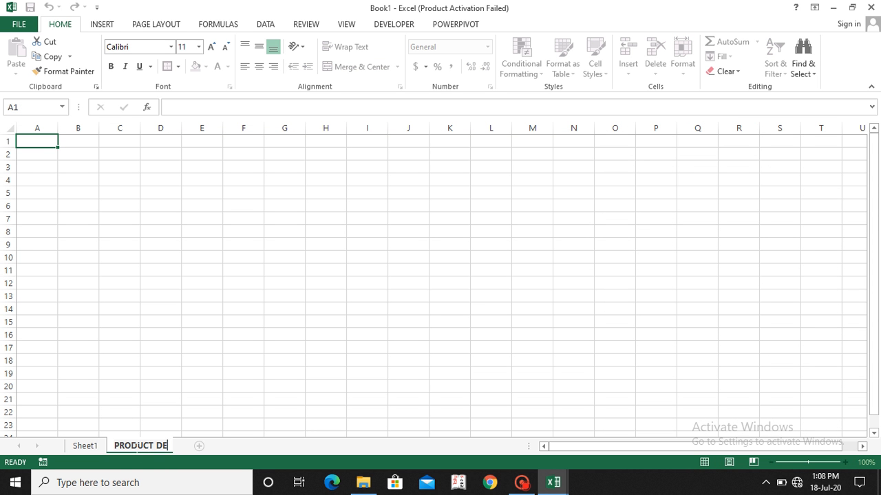
pyautogui.write('TQIL')
pyautogui.press('BackSpace')
pyautogui.press('BackSpace')
pyautogui.press('BackSpace')
pyautogui.write('AIL')
pyautogui.press('Return')
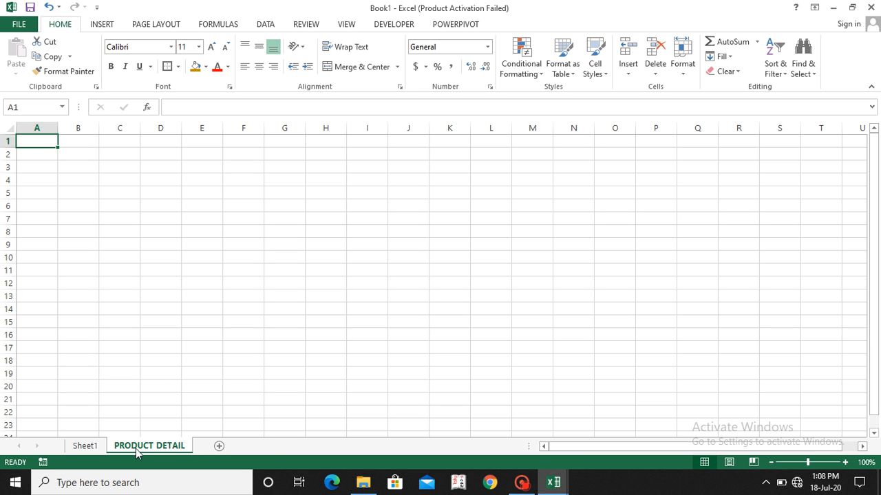
# Step: Enter the heading PRODUCT NAME in cell C5 of the PRODUCT DETAIL sheet
pyautogui.click(128, 195)
pyautogui.write('PR')
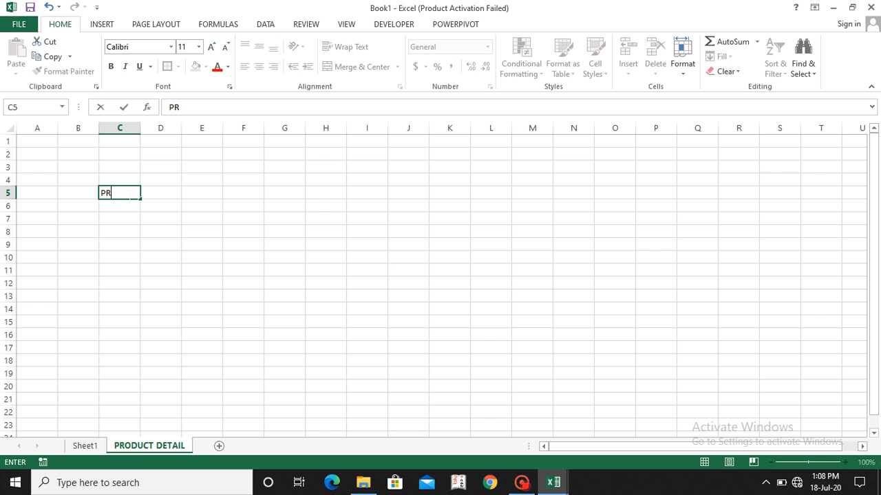
pyautogui.write('O')
pyautogui.press('BackSpace')
pyautogui.write('ODUCT NAME')
pyautogui.press('BackSpace')
pyautogui.press('BackSpace')
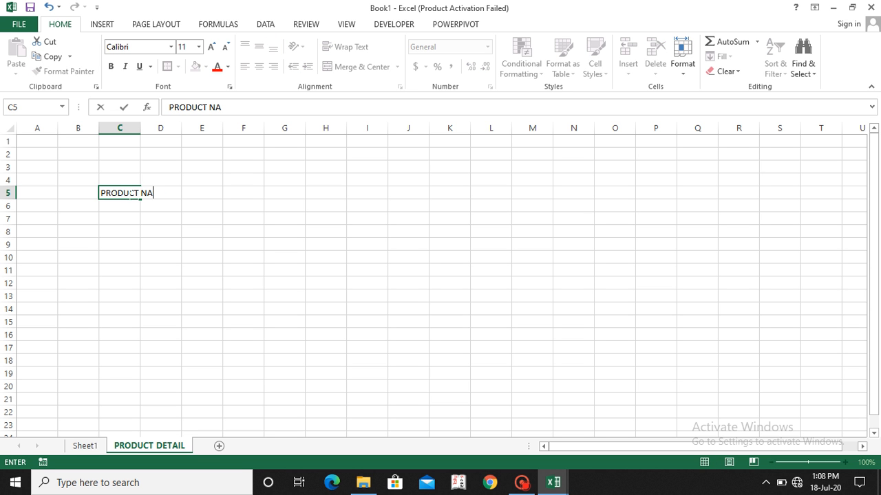
pyautogui.write('E')
pyautogui.press('BackSpace')
pyautogui.press('BackSpace')
pyautogui.write('ME')
pyautogui.press('Return')
# Step: Add the headings HSN/SAC in D5 and GST RATE in E5 beside the product name heading
pyautogui.press('Up')
pyautogui.press('Right')
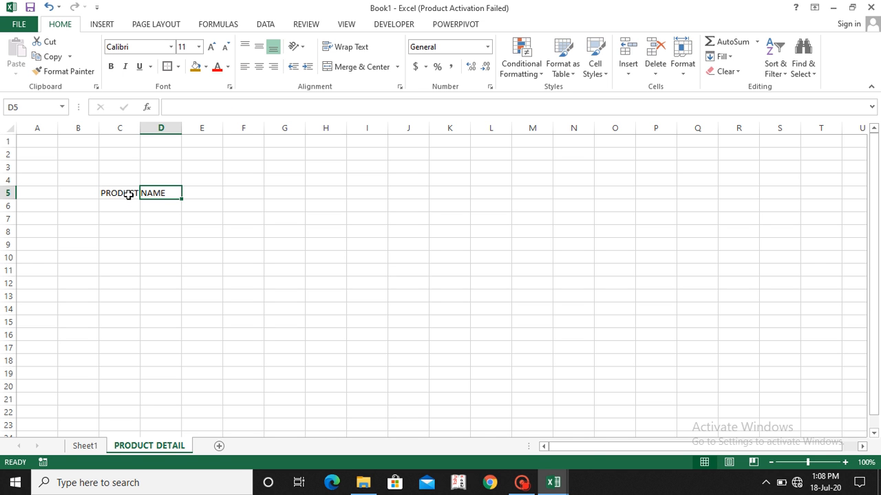
pyautogui.write('HSN')
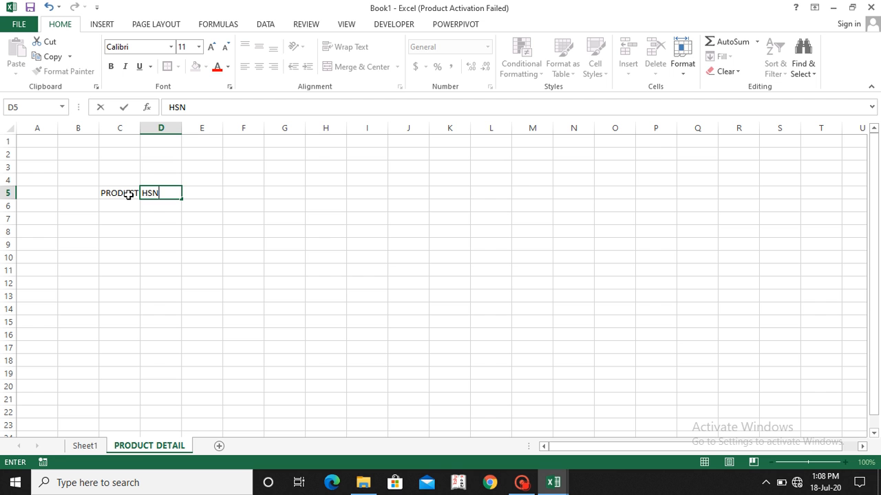
pyautogui.write('/SAC')
pyautogui.press('Return')
pyautogui.press('Right')
pyautogui.press('Up')
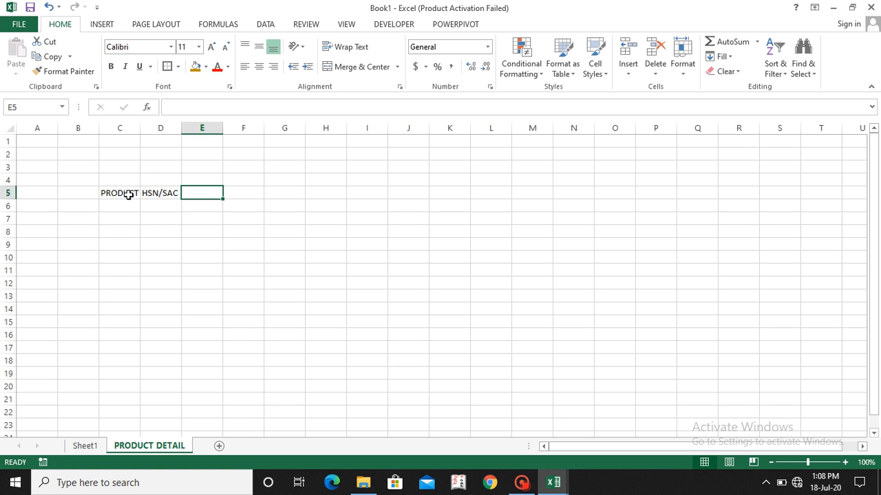
pyautogui.write('GS')
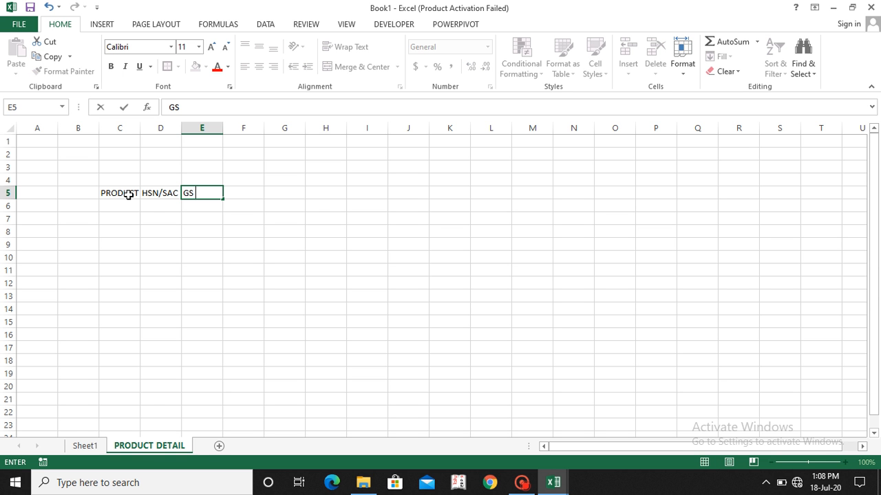
pyautogui.write('T RATE')
pyautogui.press('Return')
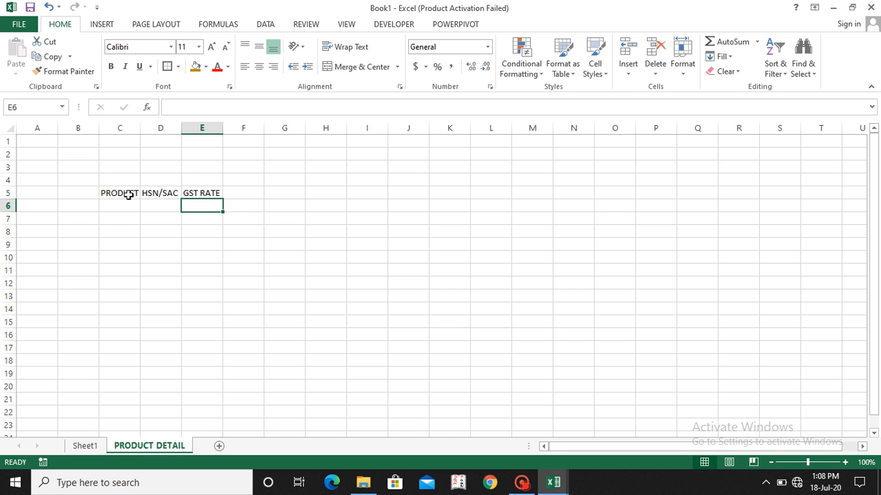
# Step: Make the headings in C5:E5 bold and fit column C to the PRODUCT NAME heading
pyautogui.press('Left')
pyautogui.press('Left')
pyautogui.hotkey('shift', 'Up')
pyautogui.moveTo(128, 194); pyautogui.dragTo(202, 194)
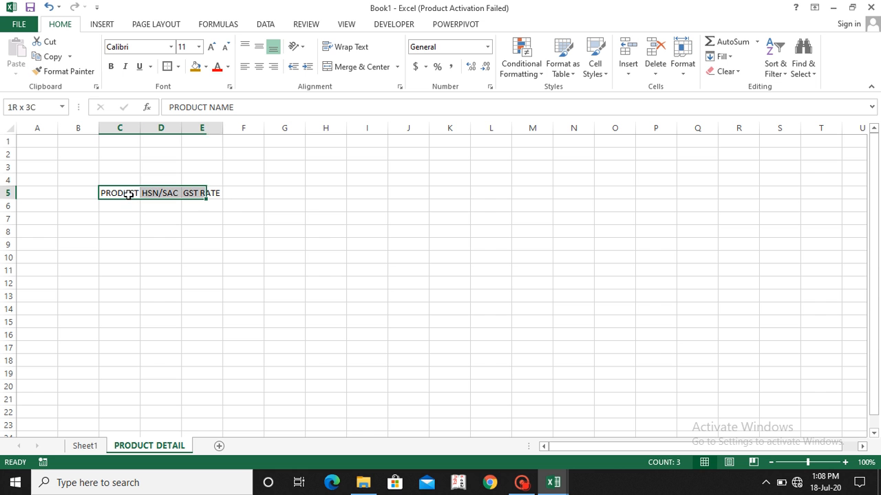
pyautogui.hotkey('ctrl', 'b')
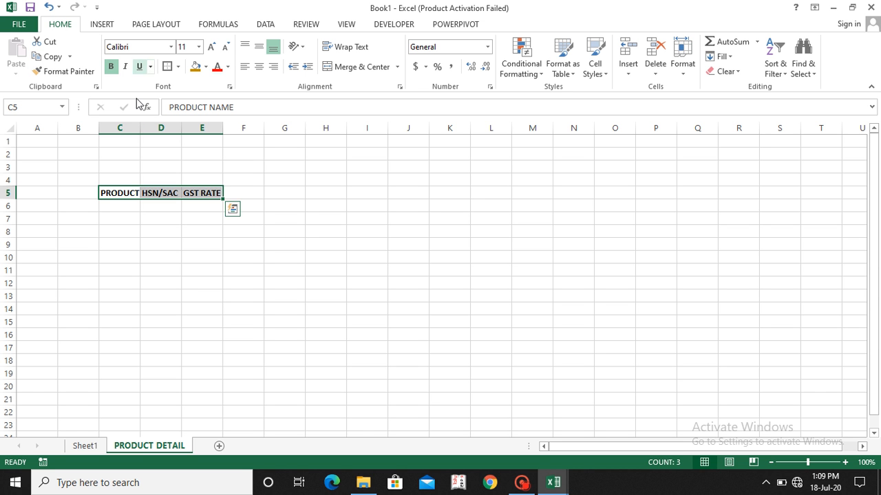
pyautogui.doubleClick(142, 128)
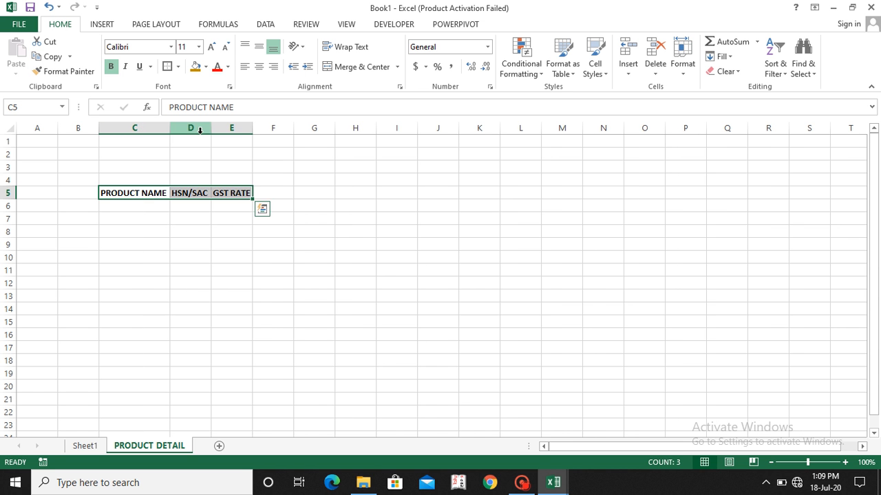
# Step: List the products REGULATOR, SWITCH and BOARD in cells C6 to C8 under PRODUCT NAME
pyautogui.click(125, 205)
pyautogui.write('RE')
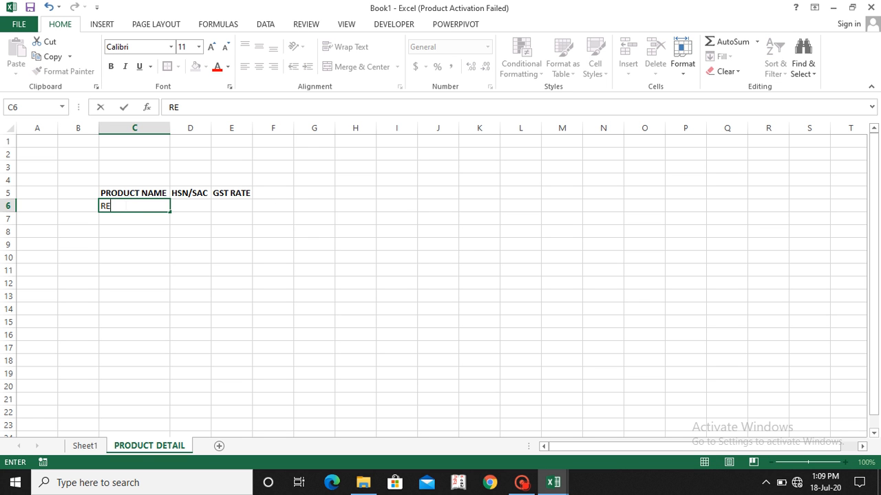
pyautogui.write('GULATOR')
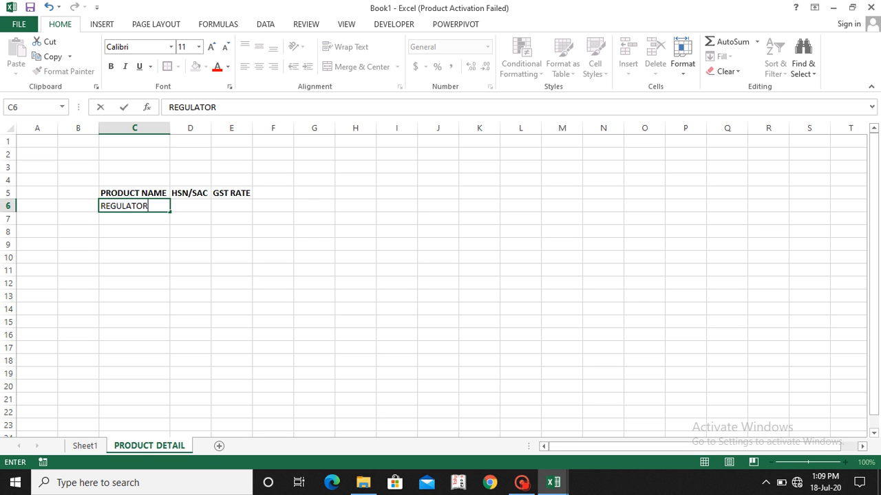
pyautogui.press('Return')
pyautogui.write('SWITH')
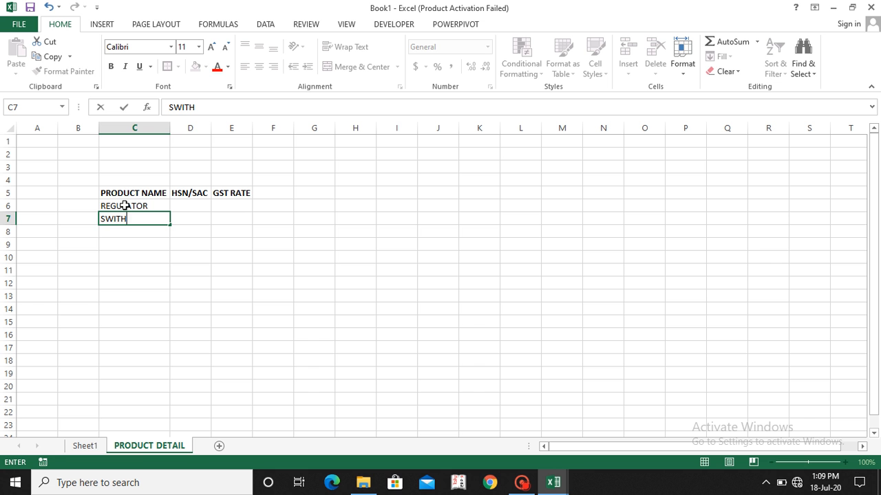
pyautogui.press('BackSpace')
pyautogui.write('CH')
pyautogui.press('Return')
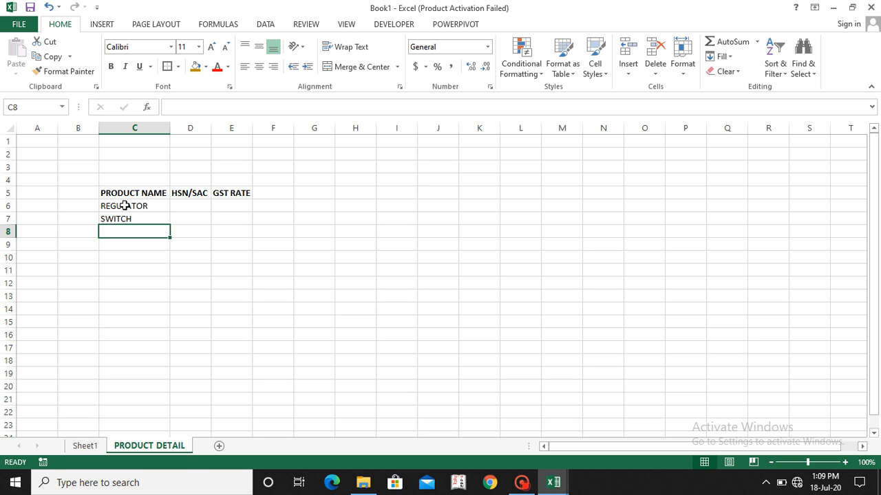
pyautogui.write('BOARGD')
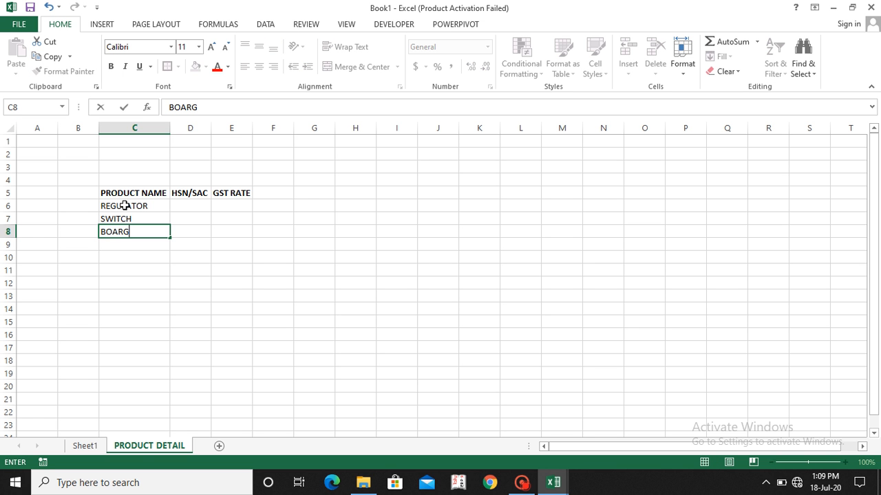
pyautogui.press('BackSpace')
pyautogui.press('BackSpace')
pyautogui.write('D')
pyautogui.press('Return')
# Step: Enter the HSN/SAC codes 6546, 9876 and 4567 in D6 to D8 for the three products
pyautogui.press('Right')
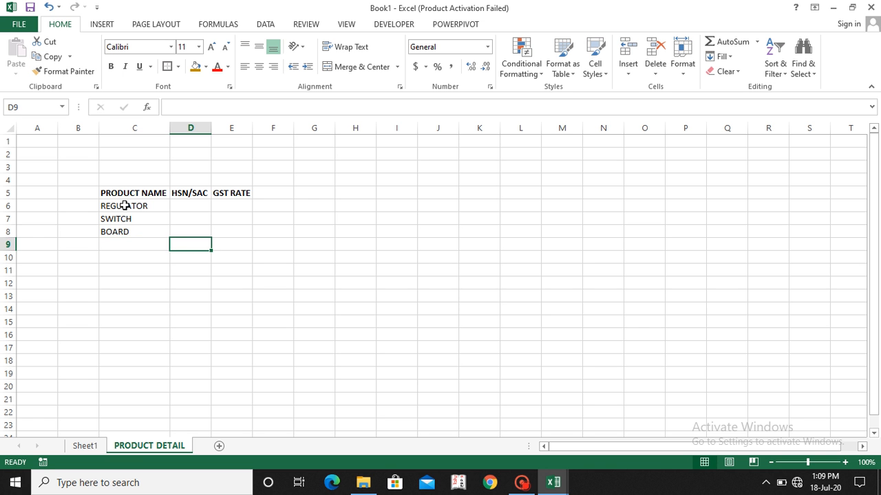
pyautogui.press('Up')
pyautogui.press('Up')
pyautogui.press('Up')
pyautogui.write('6546')
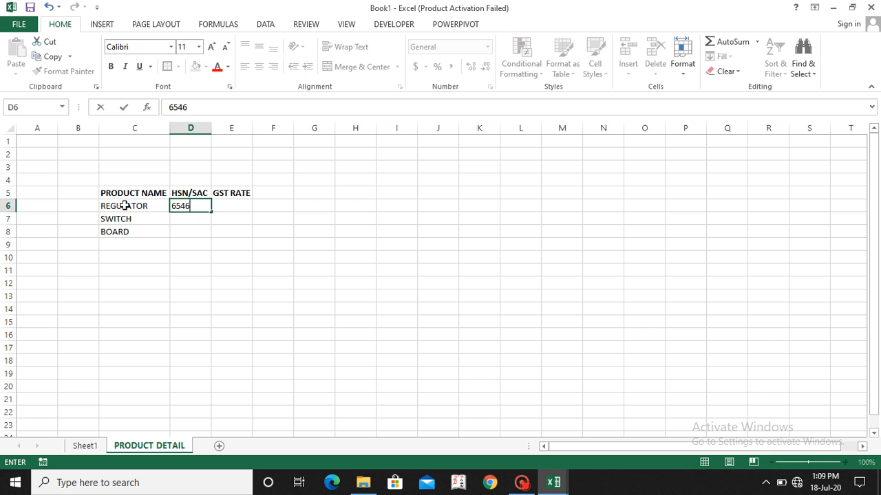
pyautogui.press('Return')
pyautogui.write('9876')
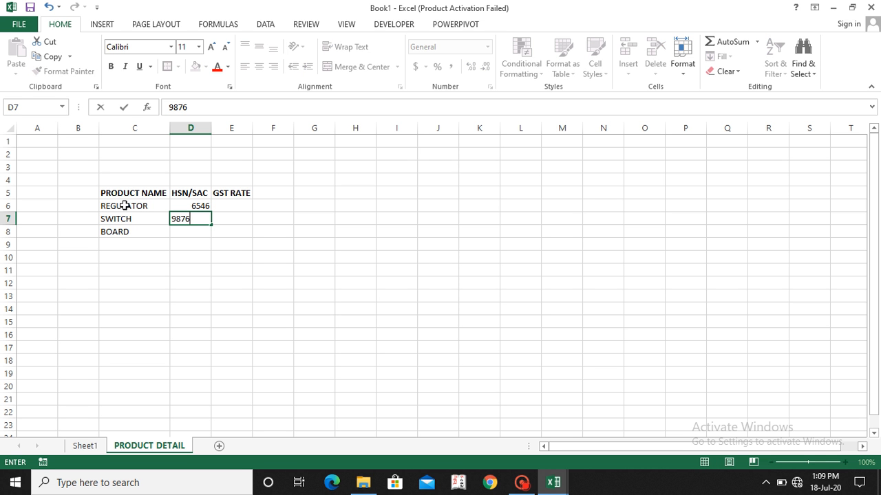
pyautogui.press('Return')
pyautogui.write('4567')
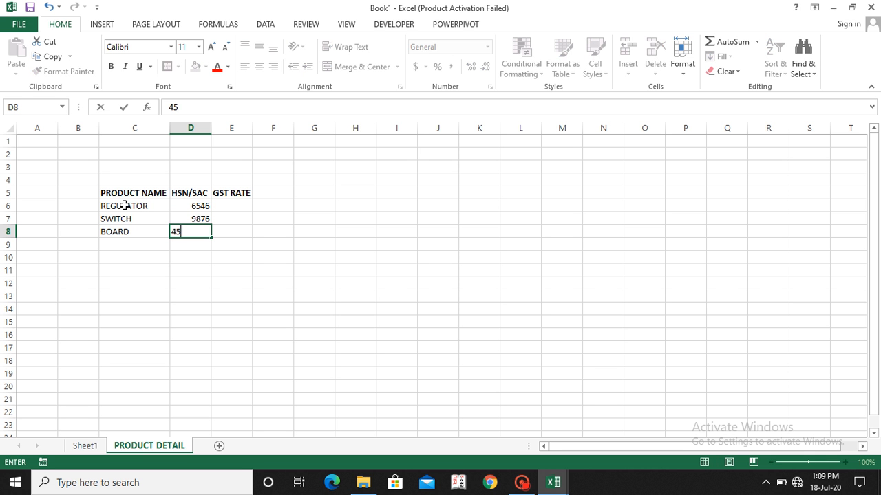
pyautogui.press('Right')
pyautogui.press('Up')
pyautogui.press('Up')
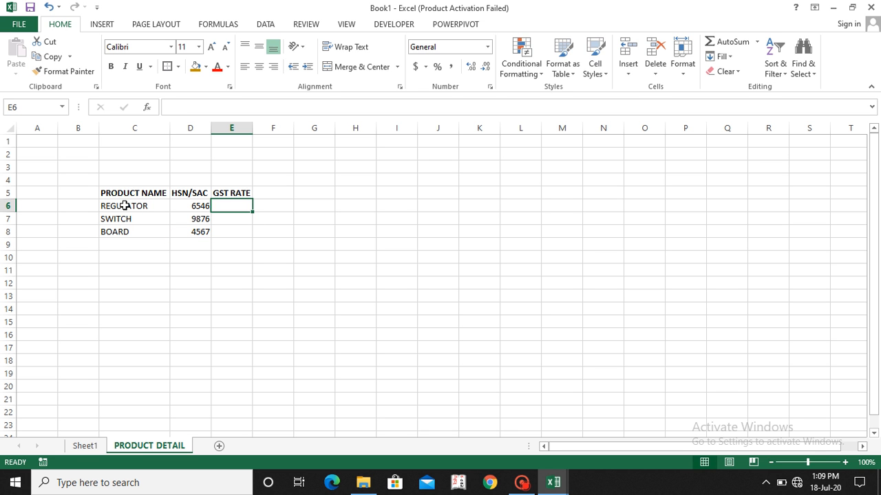
pyautogui.write('18')
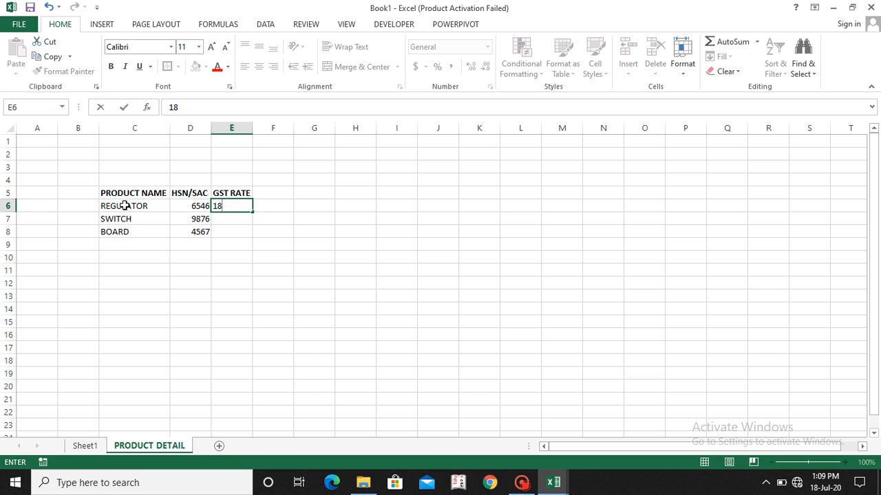
pyautogui.press('Escape')
# Step: Format the GST RATE cells E6:E8 as percentages
pyautogui.hotkey('shift', 'Down')
pyautogui.hotkey('shift', 'Down')
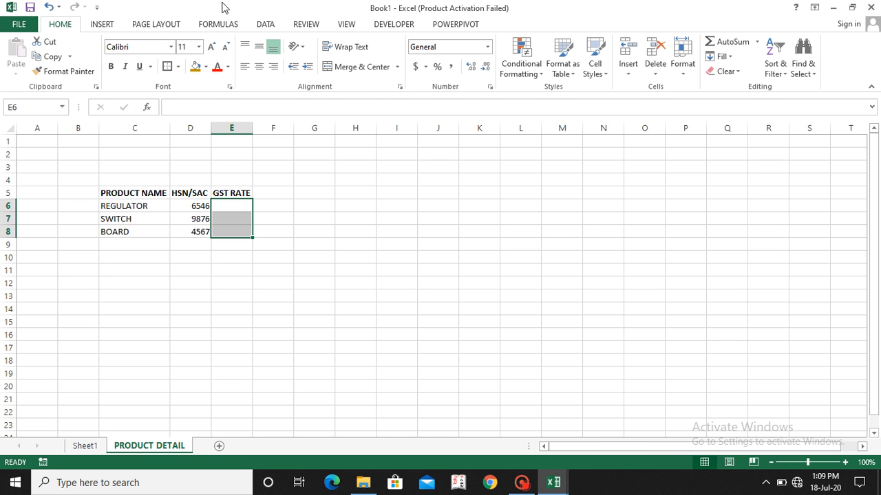
pyautogui.click(438, 66)
# Step: Enter the GST rates 18% for REGULATOR, 5% for SWITCH and 12% for BOARD in E6 to E8
pyautogui.click(236, 210)
pyautogui.write('1')
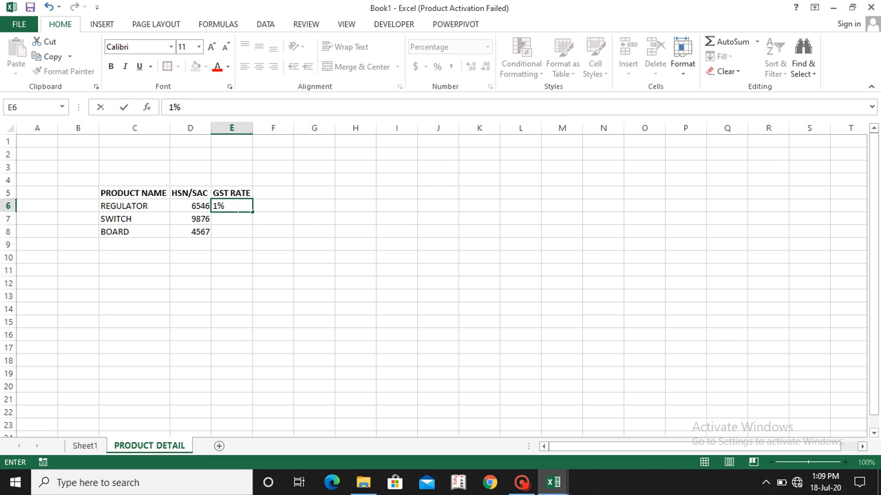
pyautogui.write('8')
pyautogui.press('Return')
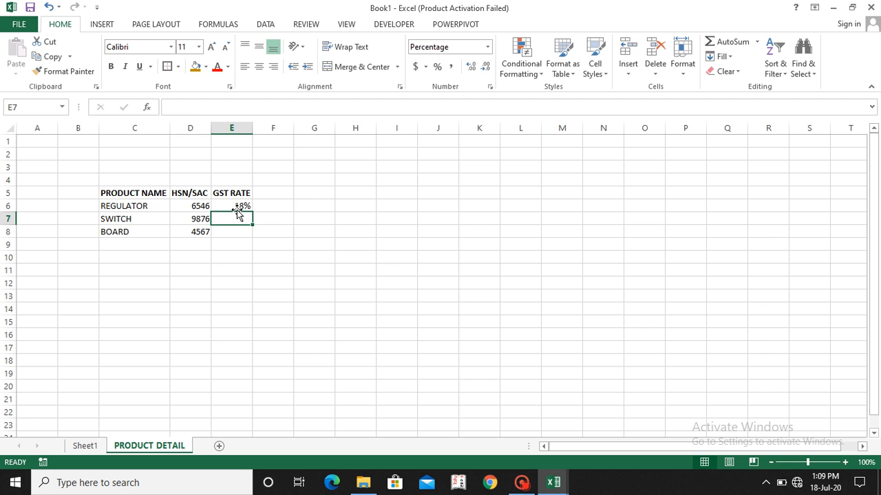
pyautogui.write('5')
pyautogui.press('Return')
pyautogui.write('12')
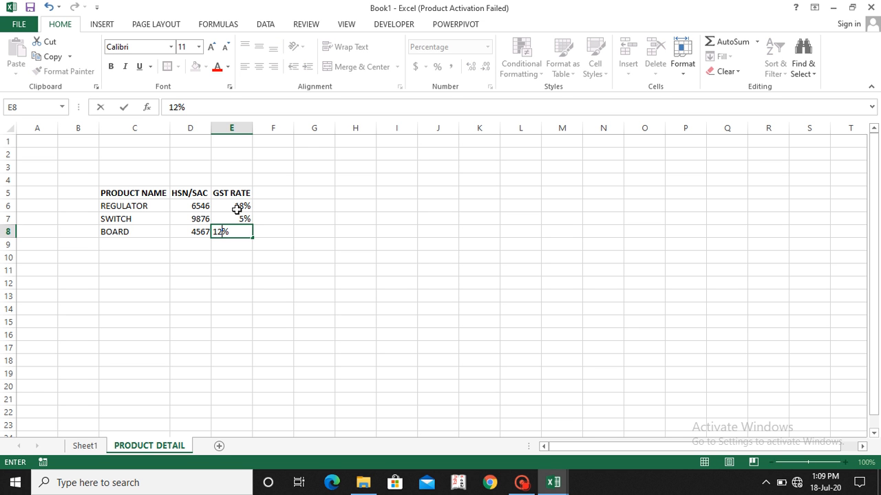
pyautogui.press('Return')
# Step: Add the product TWO SIDE SWITCH in row 9 with HSN/SAC code 3465 and a GST rate of 28%
pyautogui.press('Left')
pyautogui.press('Left')
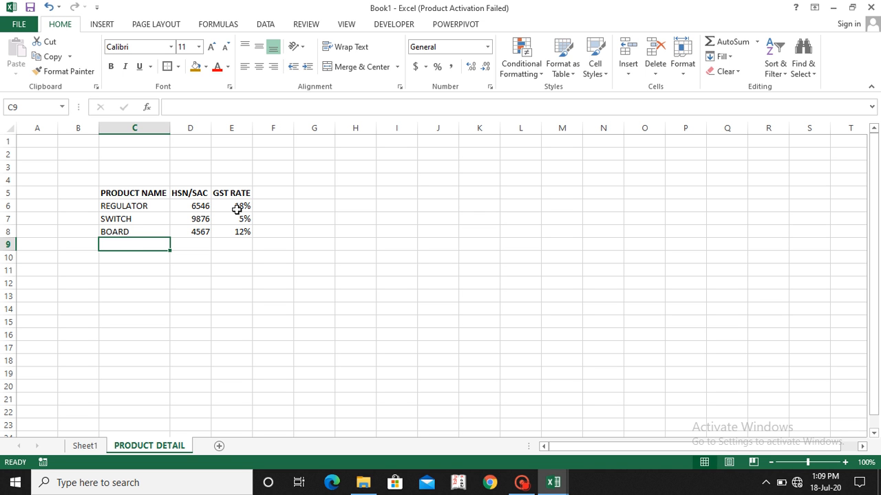
pyautogui.write('TWO SID')
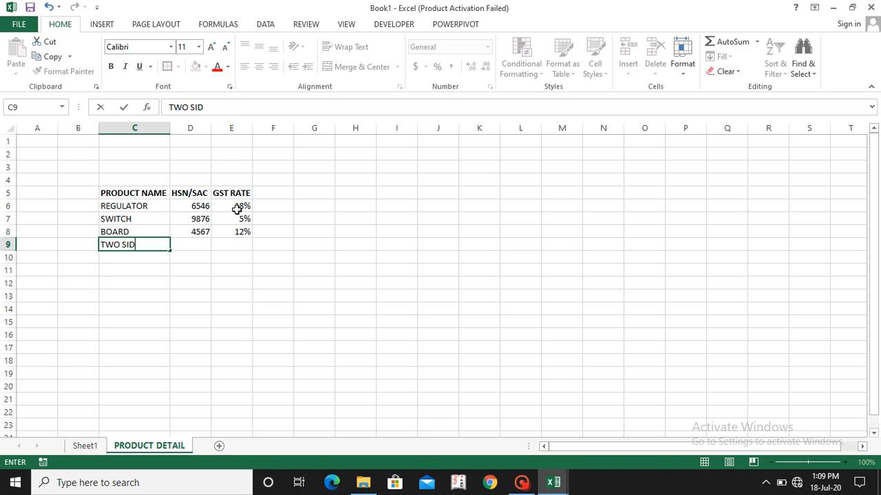
pyautogui.write('E SWITH')
pyautogui.press('BackSpace')
pyautogui.write('CJ')
pyautogui.write('H')
pyautogui.press('Tab')
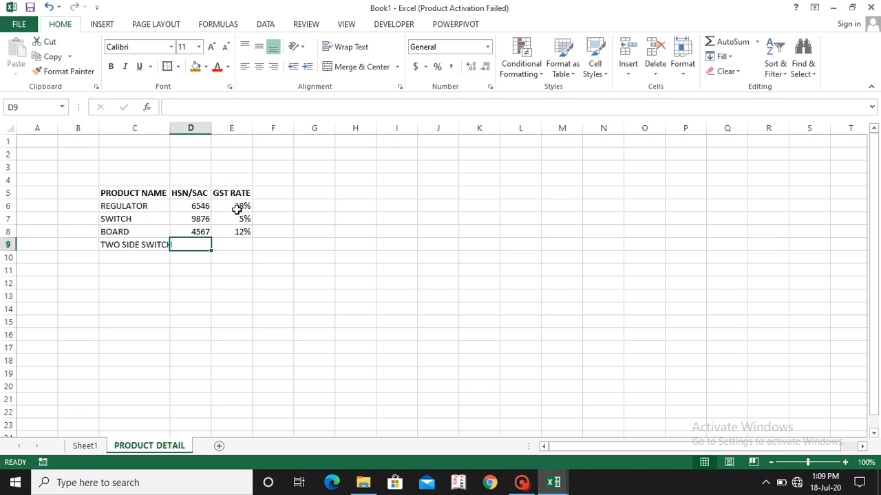
pyautogui.write('3465')
pyautogui.press('Tab')
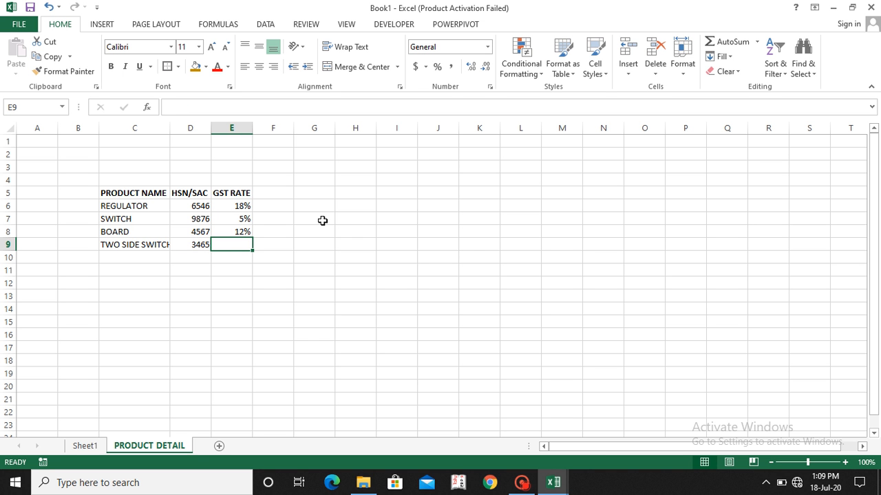
pyautogui.write('28')
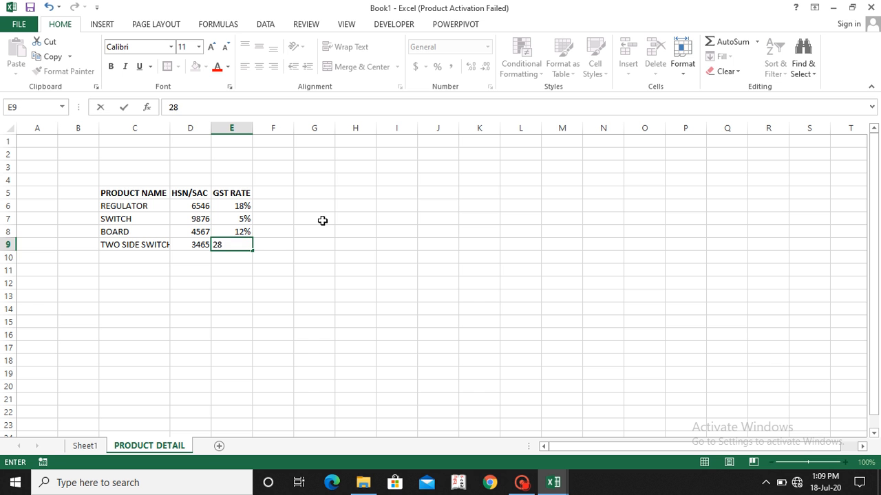
pyautogui.write('%')
pyautogui.press('Return')
pyautogui.press('Up')
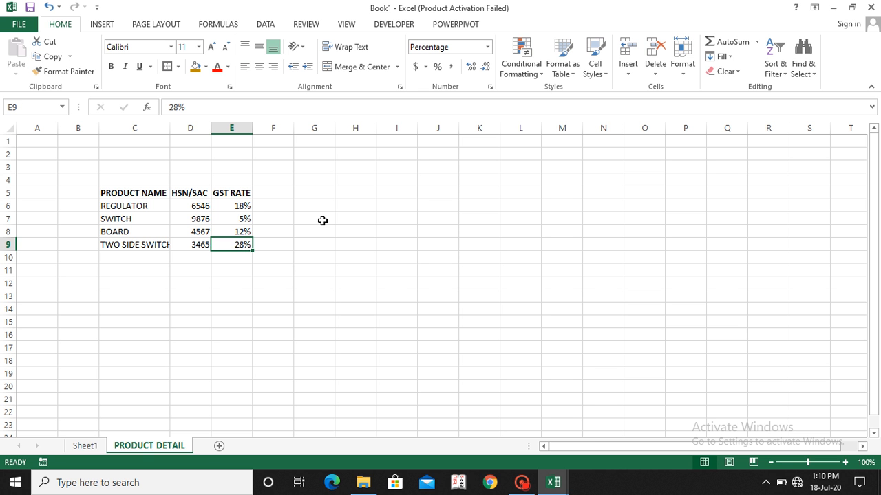
# Step: Apply all borders to the product table in C5:E9
pyautogui.click(143, 192)
pyautogui.hotkey('shift', 'Right')
pyautogui.hotkey('shift', 'Right')
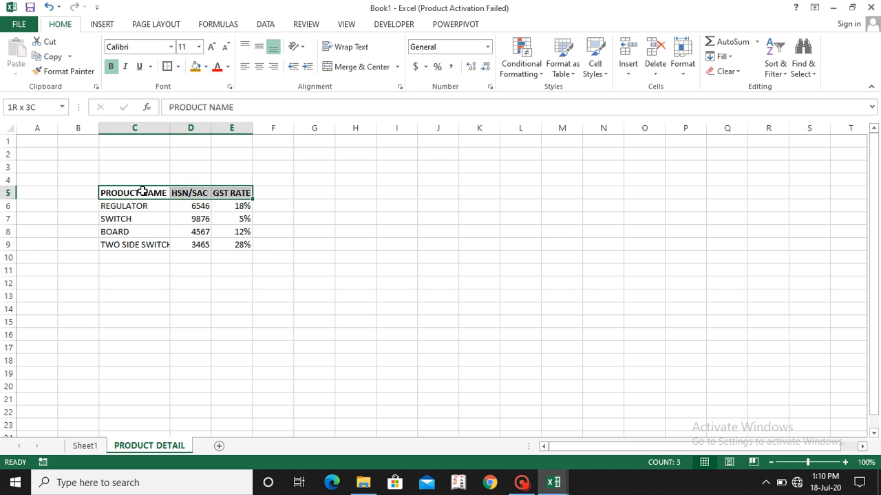
pyautogui.hotkey('shift', 'Down')
pyautogui.hotkey('shift', 'Down')
pyautogui.hotkey('shift', 'Down')
pyautogui.hotkey('shift', 'Down')
pyautogui.press('alt')
pyautogui.press('h')
pyautogui.press('b')
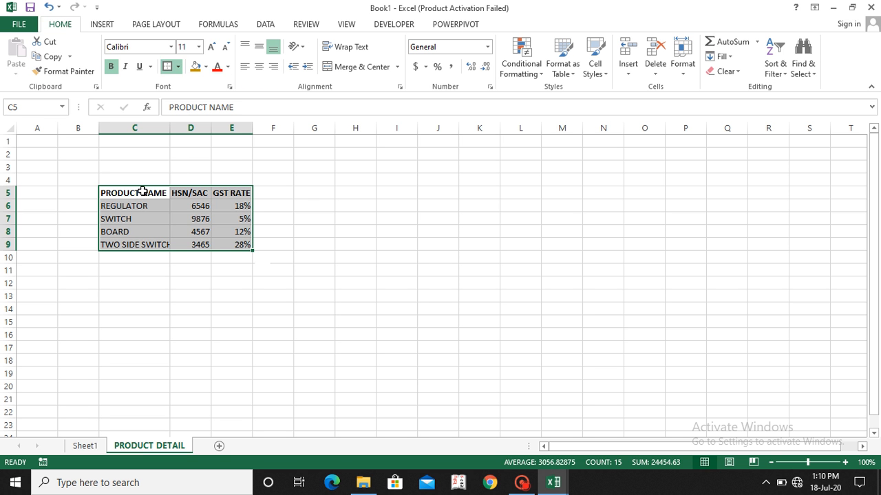
pyautogui.press('a')
# Step: Add a thick box border around the product table C5:E9
pyautogui.press('alt')
pyautogui.press('h')
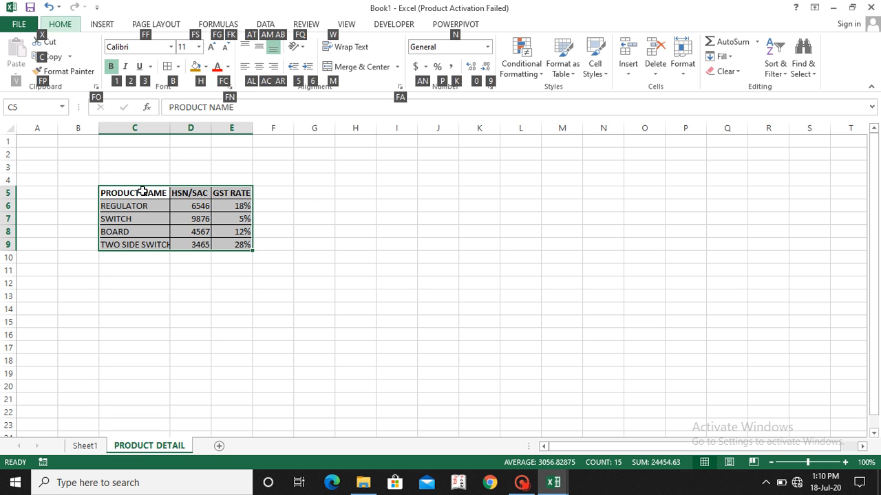
pyautogui.press('b')
pyautogui.press('t')
# Step: Put a thick box border around the product table's header row C5:E5
pyautogui.click(142, 191)
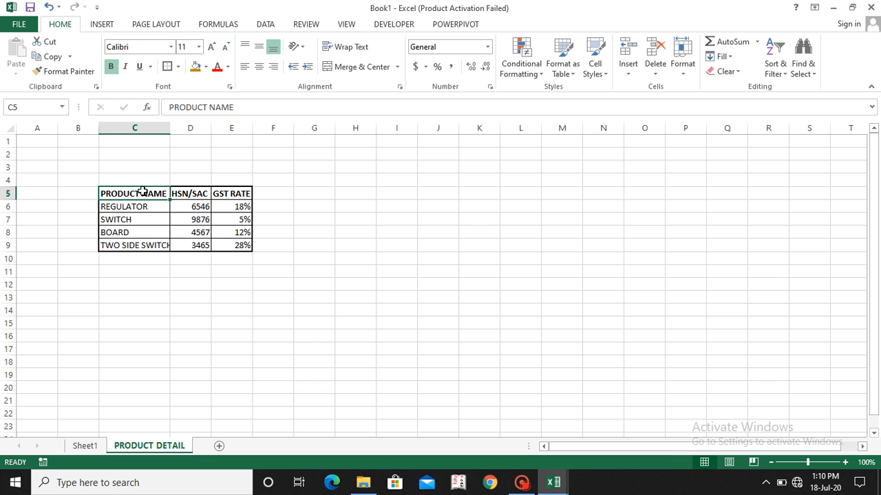
pyautogui.hotkey('shift', 'Right')
pyautogui.hotkey('shift', 'Right')
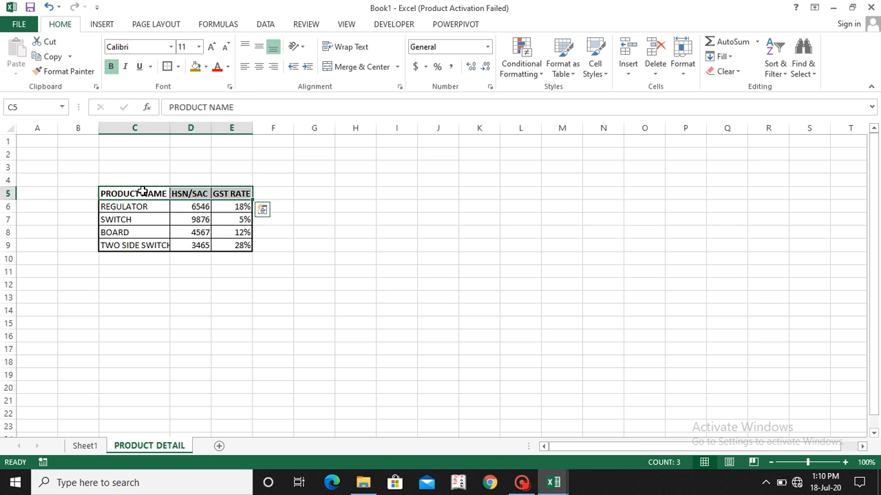
pyautogui.press('alt')
pyautogui.press('h')
pyautogui.press('b')
pyautogui.press('t')
pyautogui.press('Down')
pyautogui.press('Down')
pyautogui.press('Down')
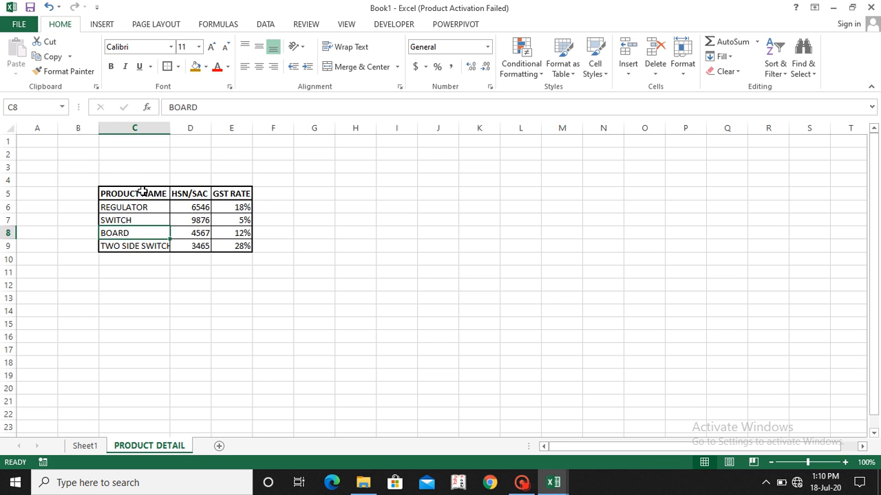
pyautogui.press('Down')
pyautogui.press('Down')
pyautogui.press('Down')
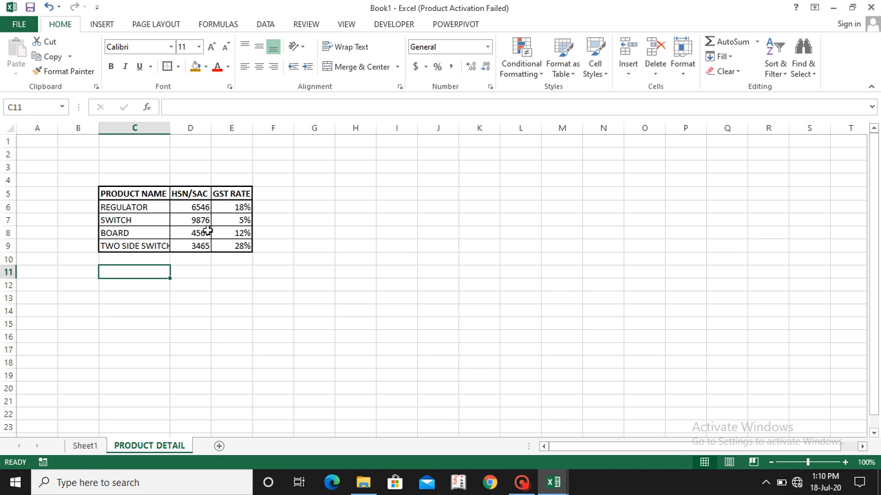
# Step: Rename the Sheet1 worksheet as INVOICE SHEET
pyautogui.click(85, 446)
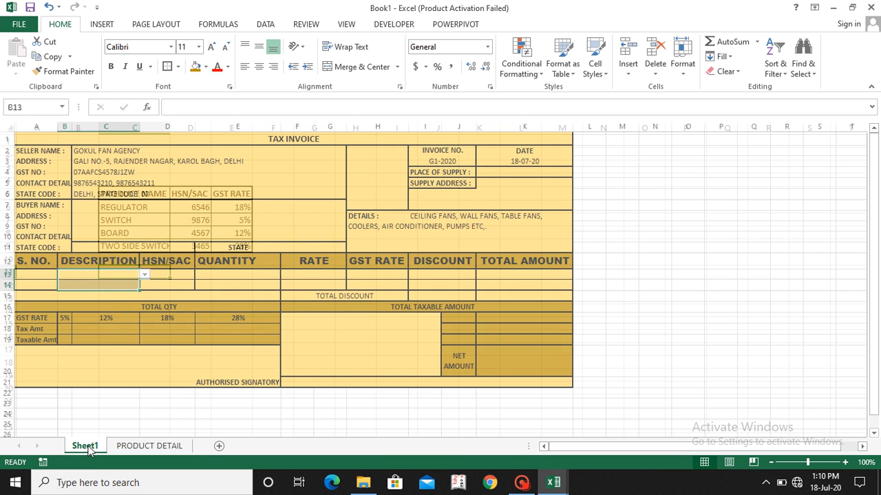
pyautogui.doubleClick(85, 446)
pyautogui.write('INVOI')
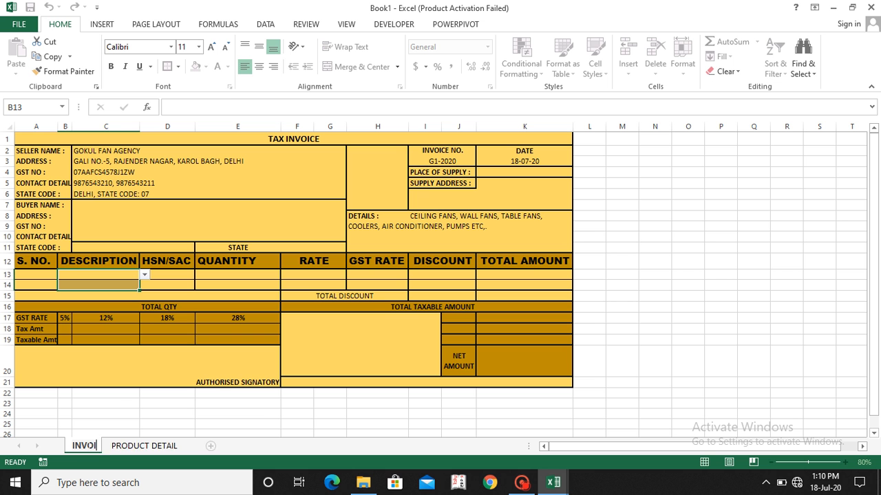
pyautogui.write('CE SHEET')
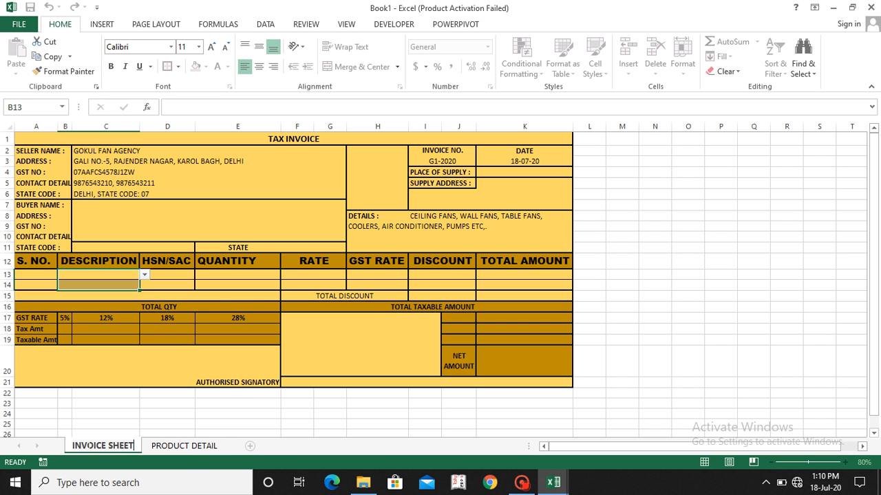
pyautogui.press('Return')
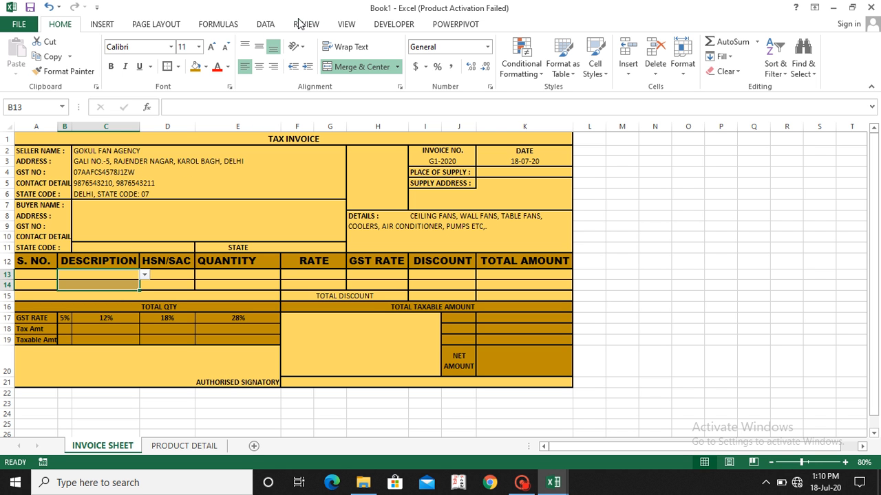
# Step: Set the list validation source of the DESCRIPTION cells in rows 13 and 14 to ='PRODUCT DETAIL'!$C$6:$C$9
pyautogui.click(270, 24)
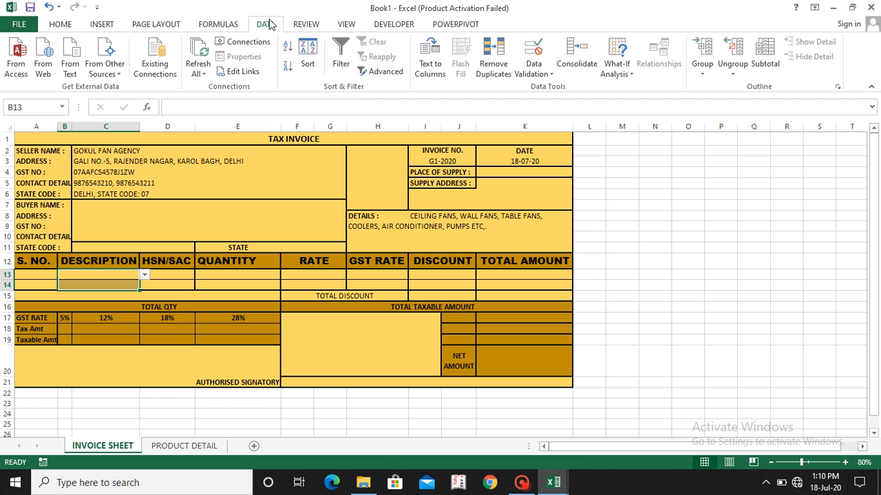
pyautogui.click(528, 73)
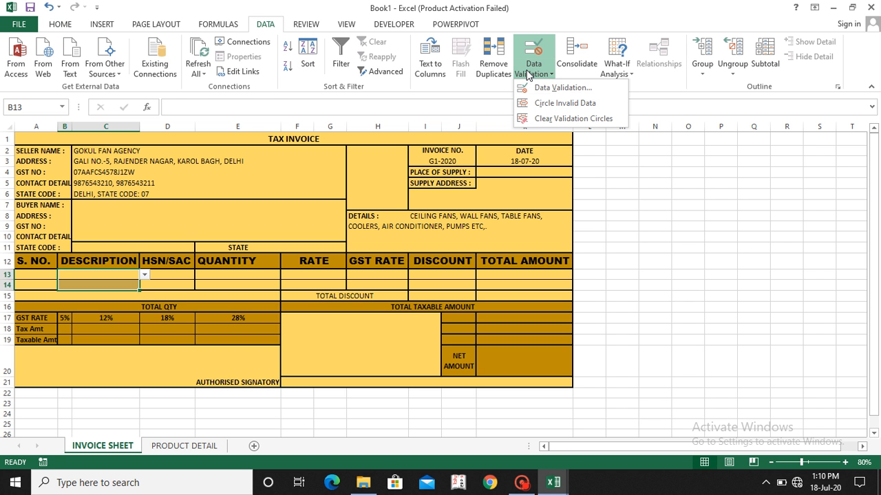
pyautogui.click(558, 90)
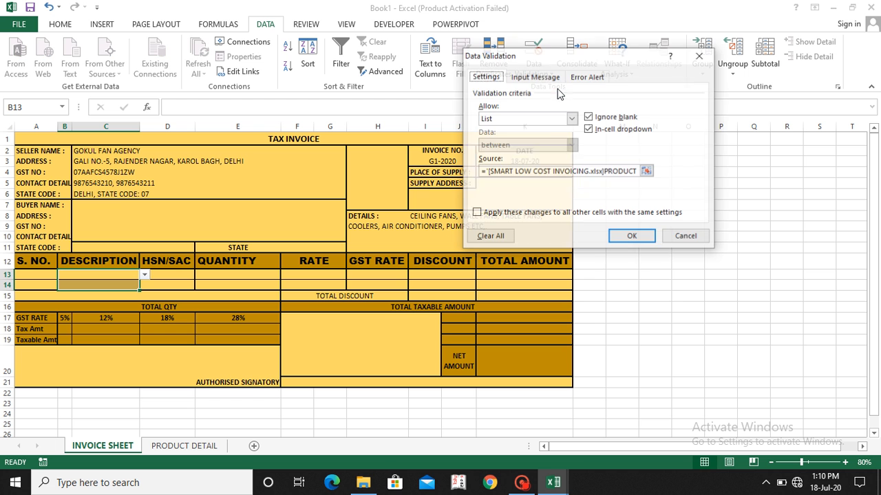
pyautogui.click(506, 120)
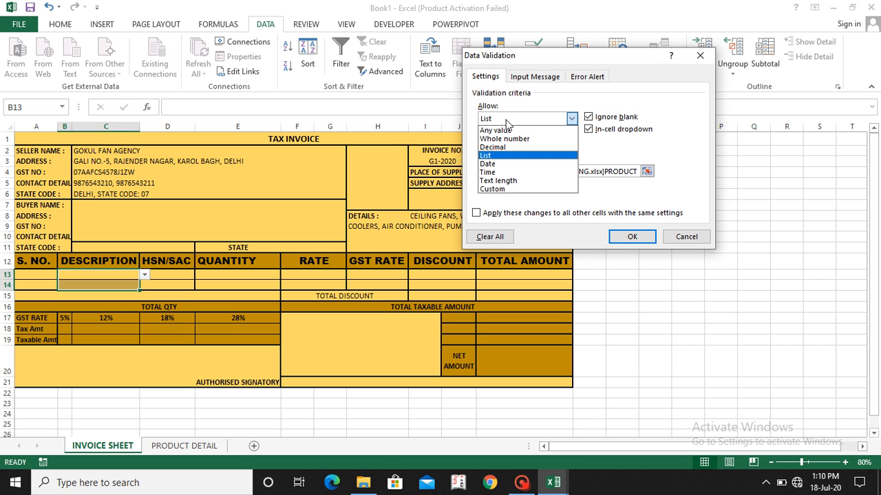
pyautogui.click(492, 157)
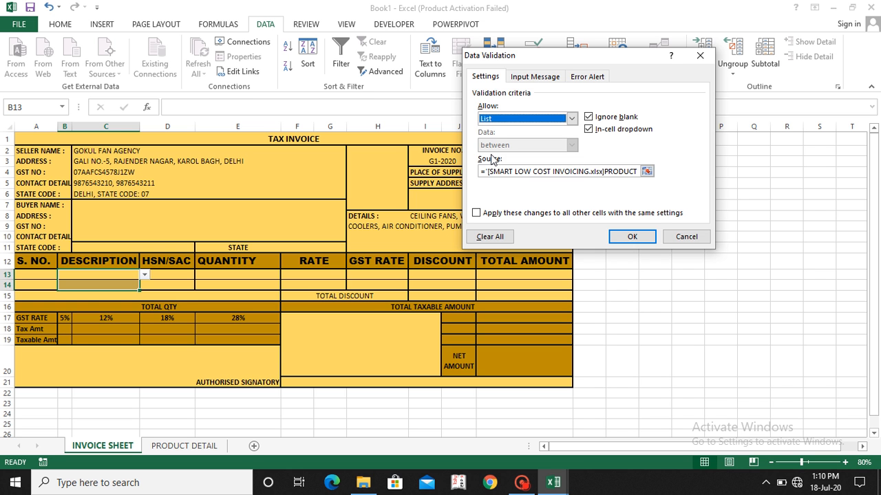
pyautogui.click(647, 171)
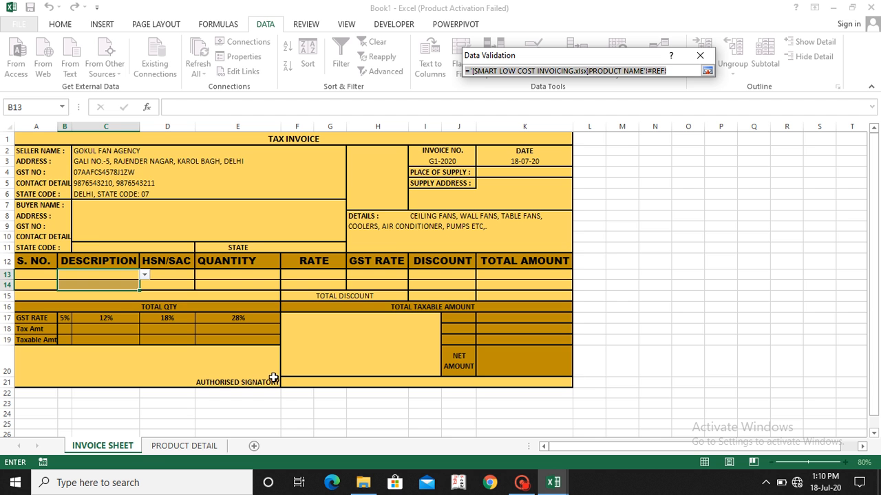
pyautogui.click(184, 446)
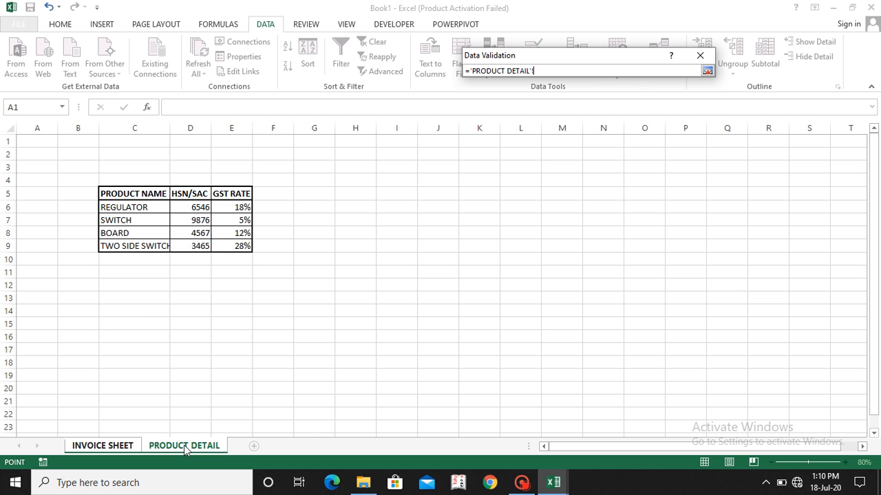
pyautogui.moveTo(131, 206); pyautogui.dragTo(130, 245)
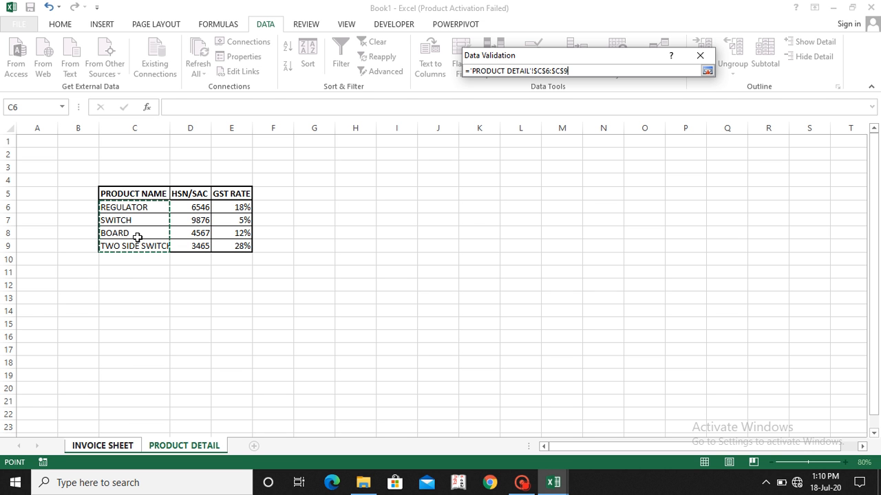
pyautogui.click(707, 70)
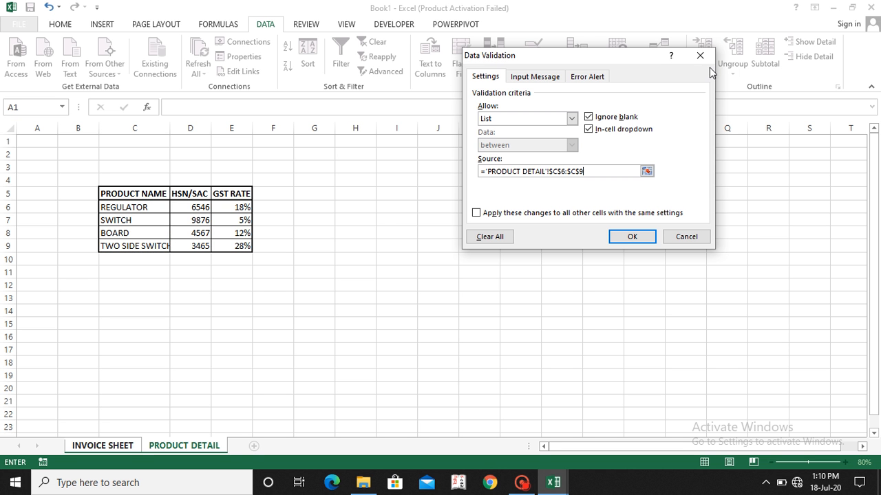
pyautogui.click(627, 236)
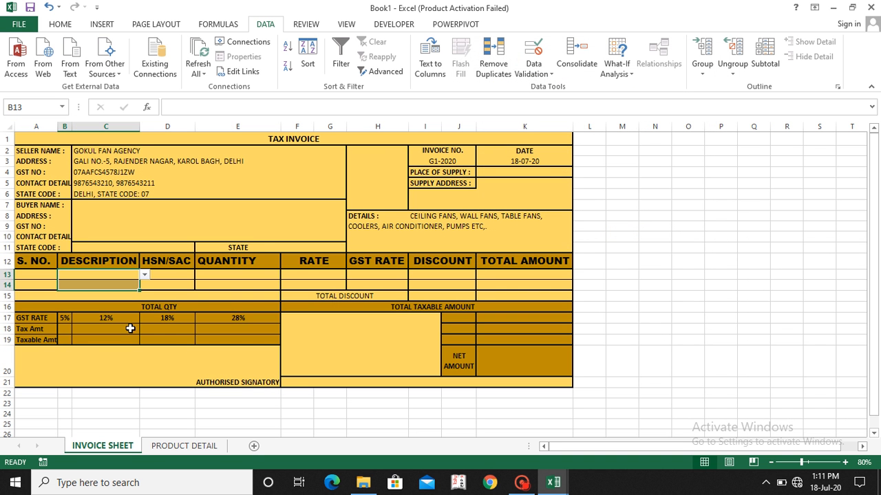
# Step: Try out the product dropdowns in B13 and B14, and clear the entry picked in B14
pyautogui.click(145, 274)
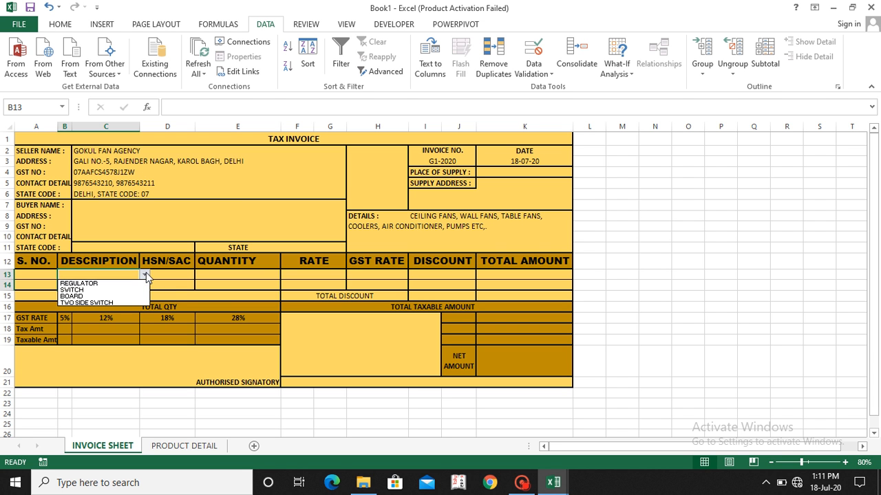
pyautogui.click(172, 271)
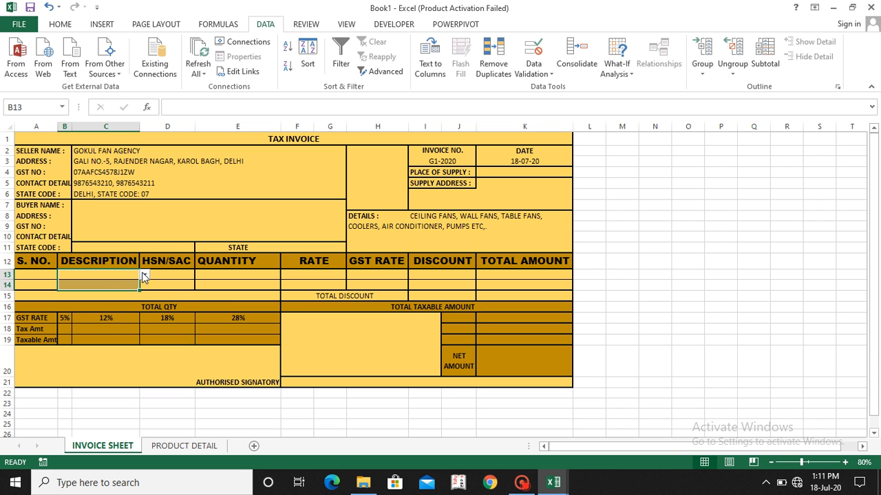
pyautogui.click(116, 282)
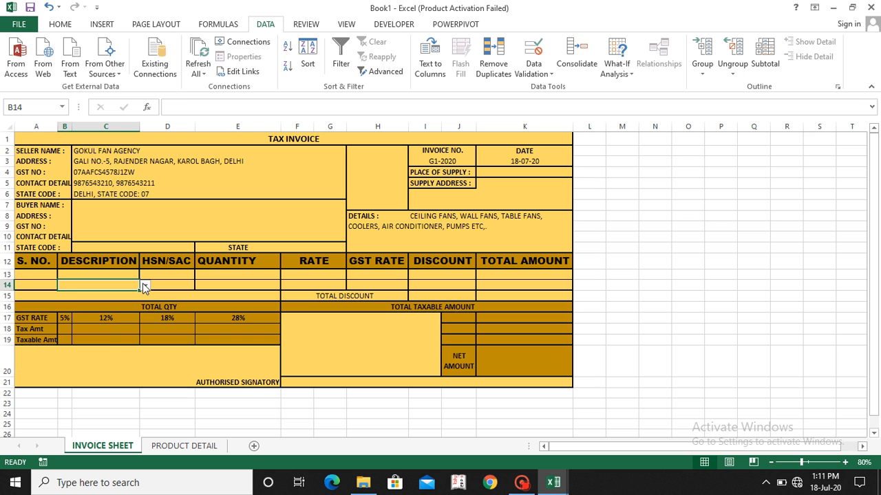
pyautogui.click(145, 285)
pyautogui.click(103, 301)
pyautogui.press('Delete')
# Step: Choose REGULATOR from the product dropdown in the DESCRIPTION cell B13
pyautogui.click(99, 275)
pyautogui.click(143, 276)
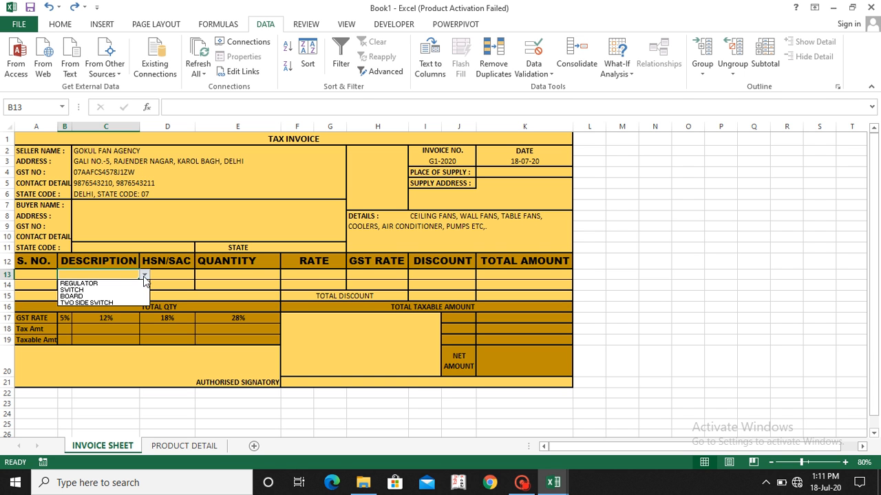
pyautogui.click(117, 282)
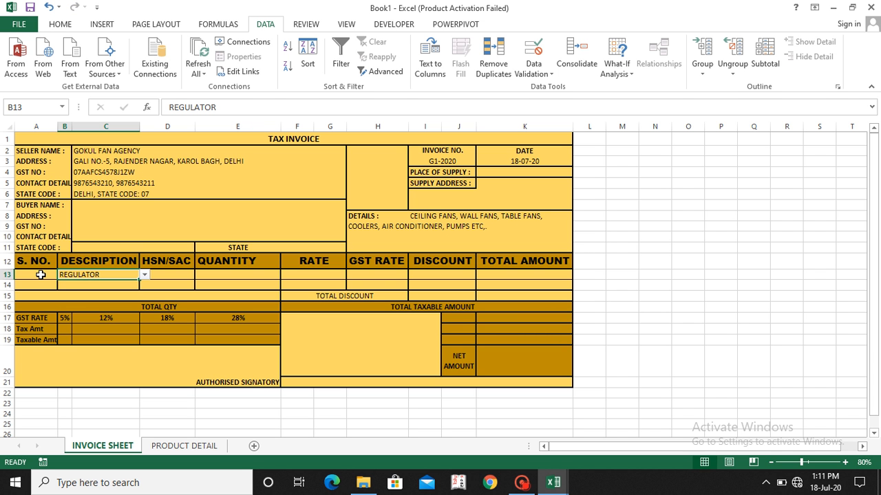
pyautogui.write('=')
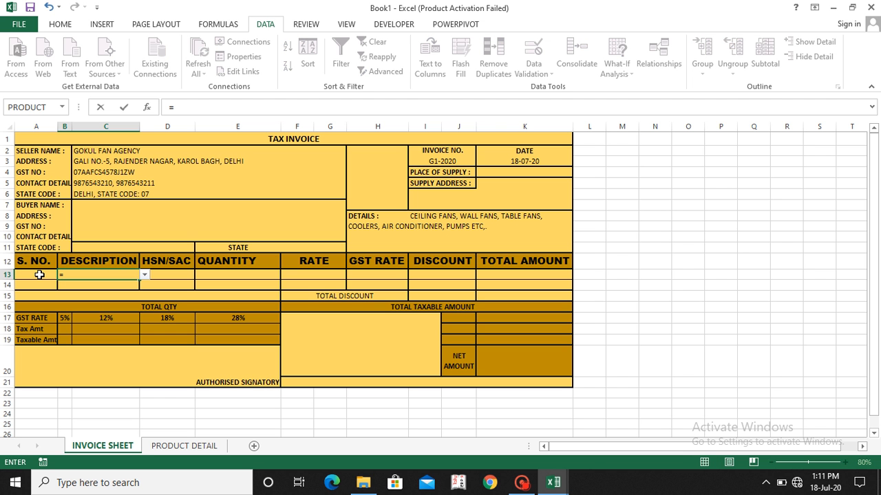
pyautogui.press('Escape')
# Step: Enter the formula =IF(B13<>"",1,"") in the S. NO. cell A13
pyautogui.click(39, 275)
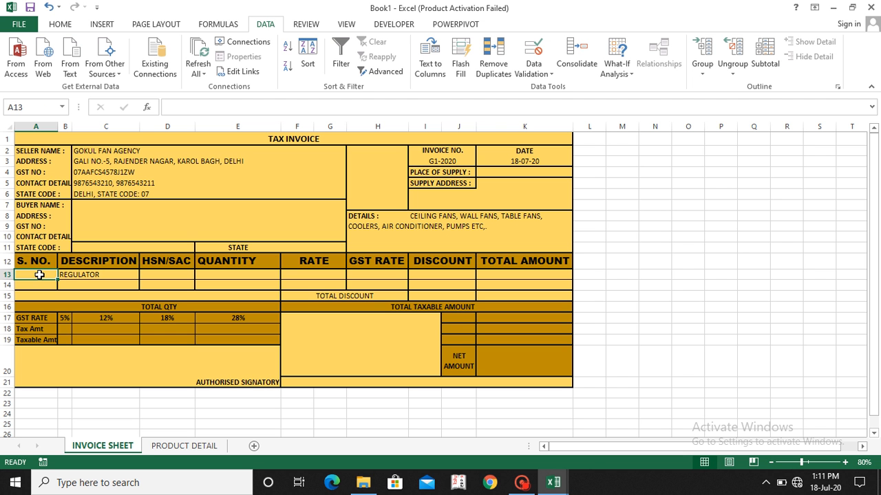
pyautogui.write('=')
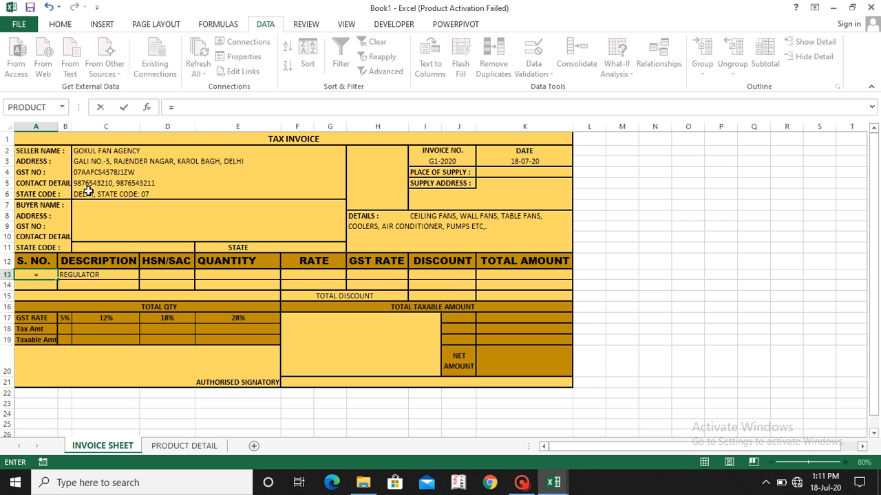
pyautogui.write('IF')
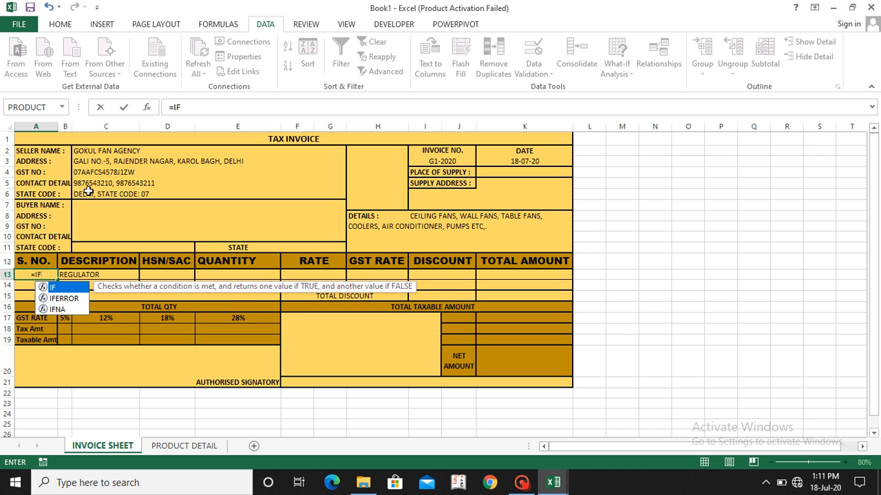
pyautogui.write('(')
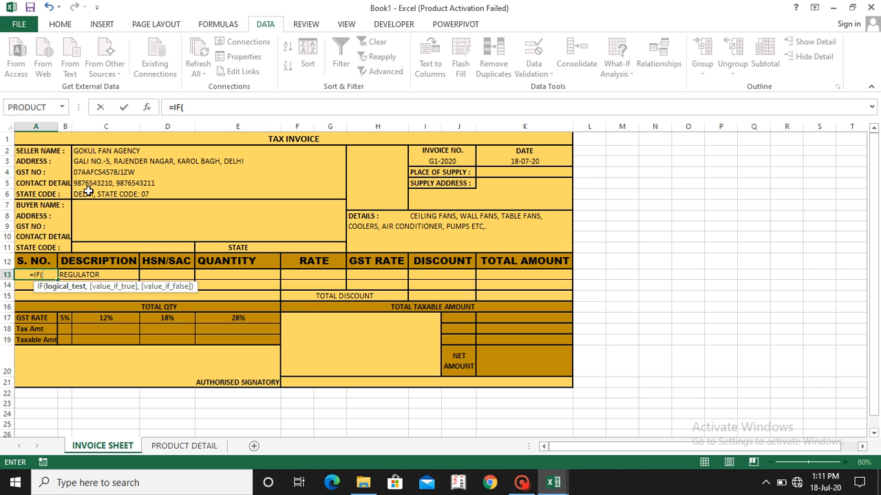
pyautogui.click(81, 275)
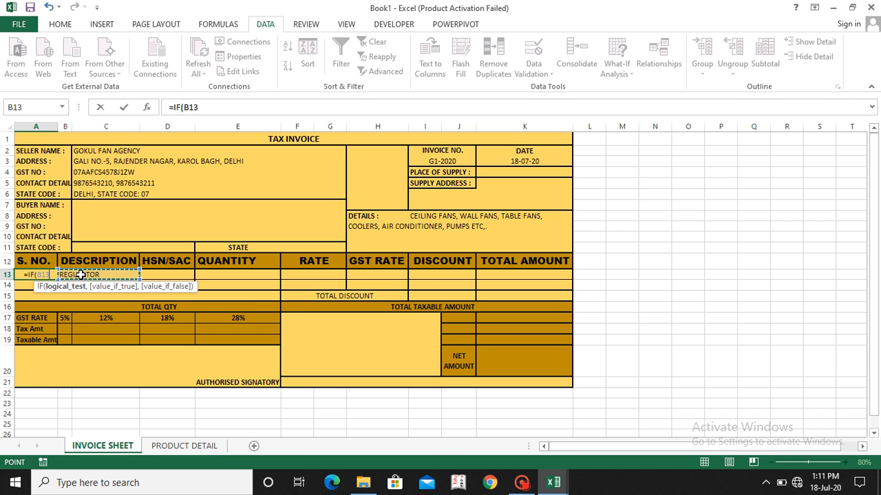
pyautogui.write('<>')
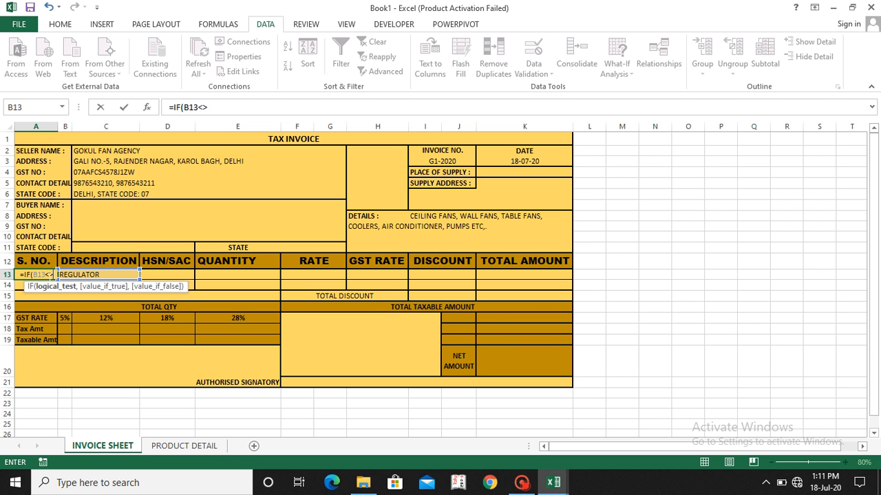
pyautogui.write('""')
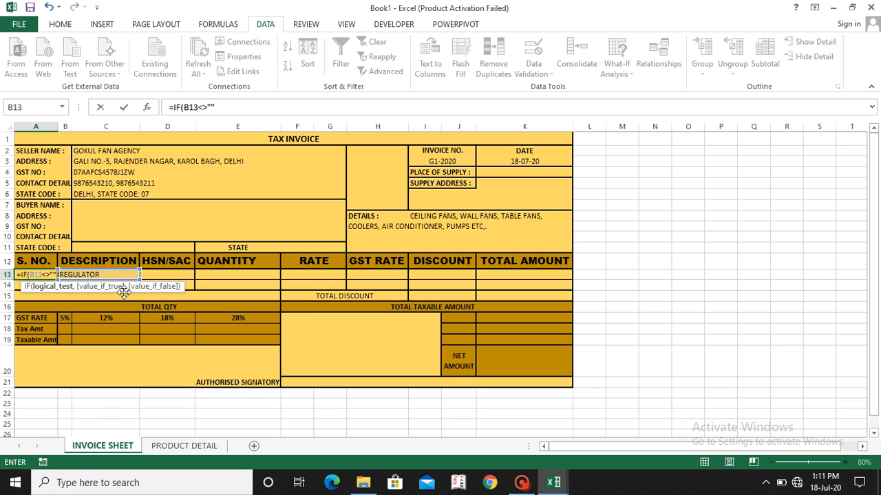
pyautogui.write(',')
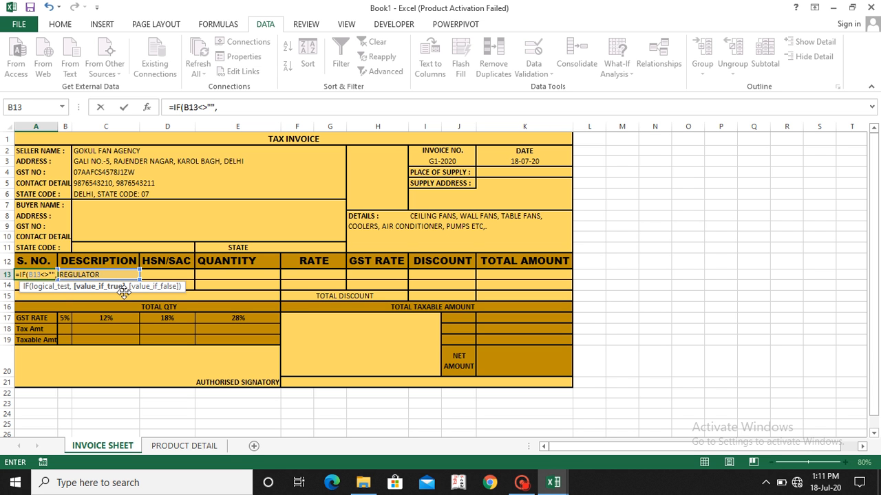
pyautogui.moveTo(124, 293); pyautogui.dragTo(126, 298)
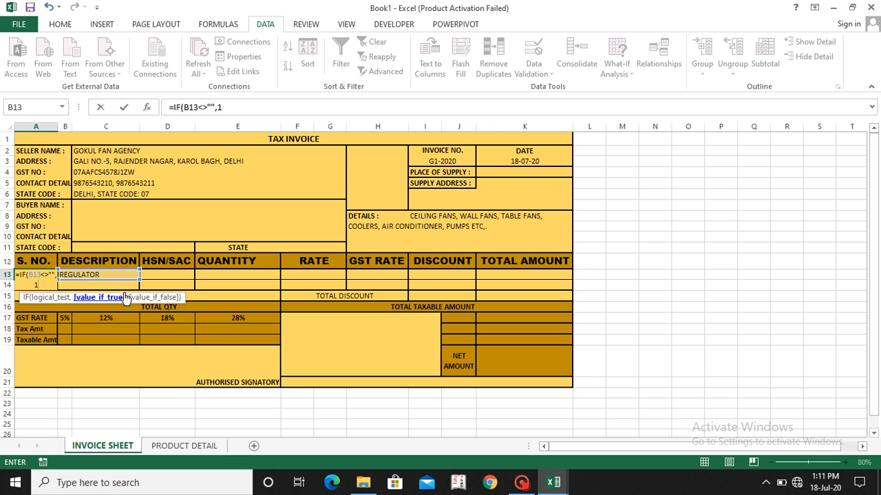
pyautogui.write('1,')
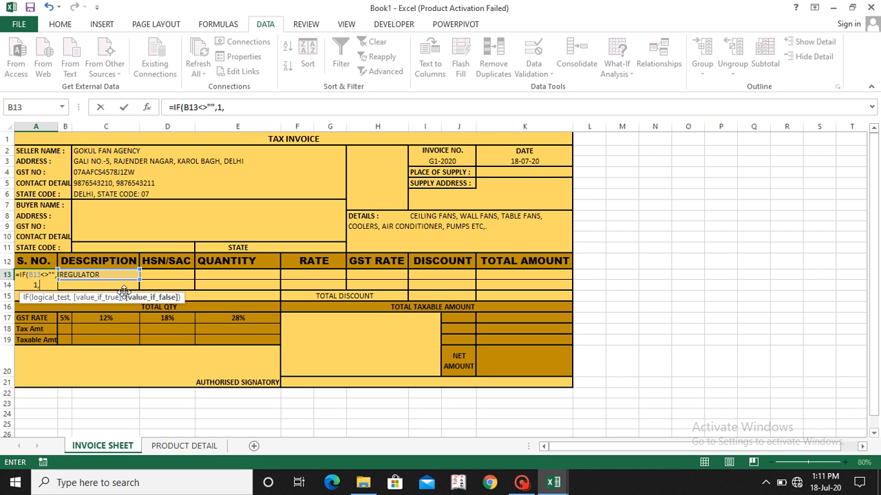
pyautogui.write('"")')
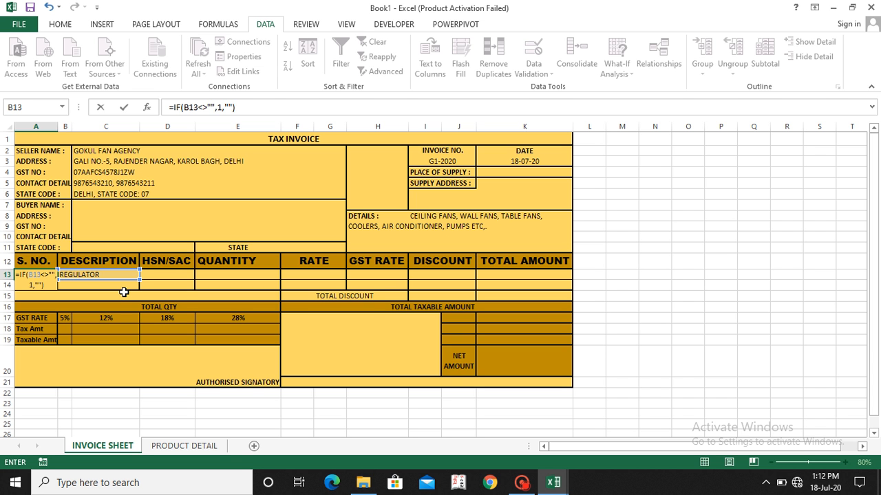
pyautogui.press('Return')
pyautogui.press('Up')
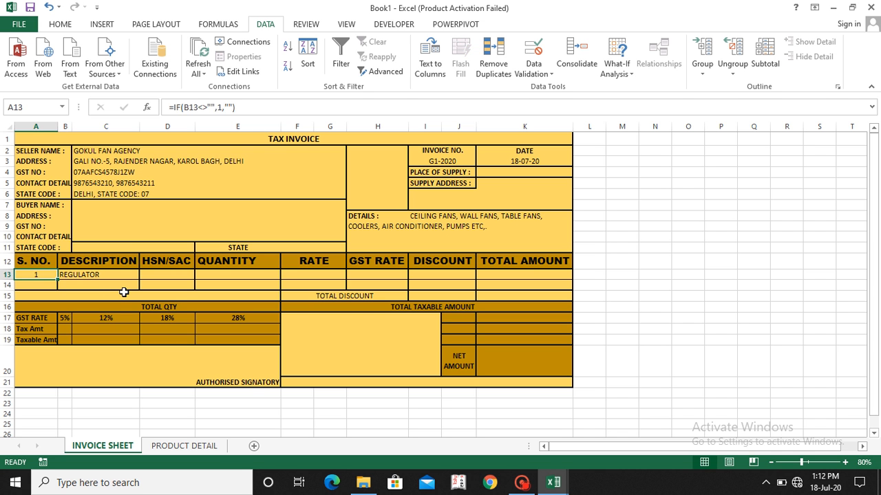
# Step: Clear the product in the DESCRIPTION cell B13 to test the serial number formula in A13
pyautogui.press('Right')
pyautogui.press('Delete')
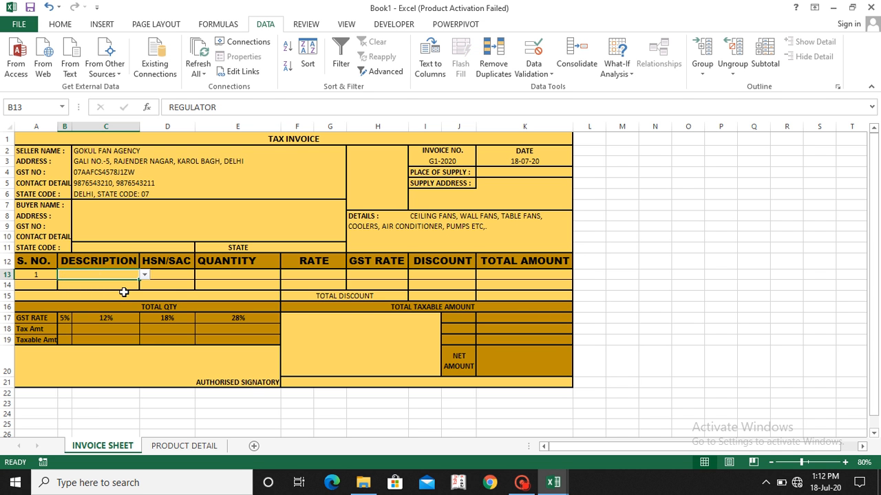
pyautogui.press('Left')
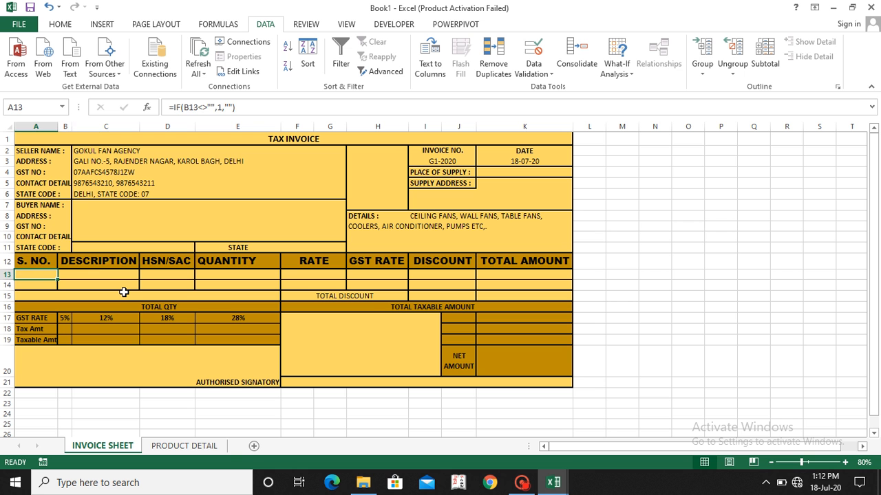
# Step: Enter the formula =IF(B14<>"",A13+1,"") in the S. NO. cell A14
pyautogui.press('Down')
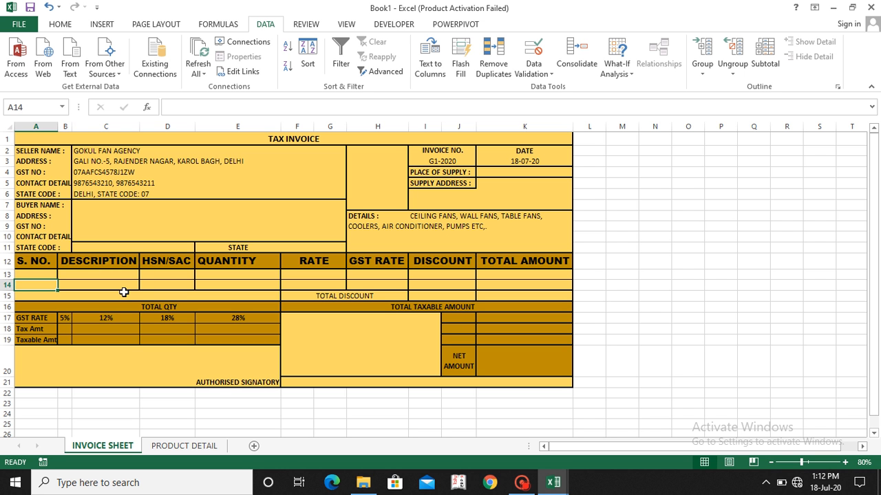
pyautogui.write('=')
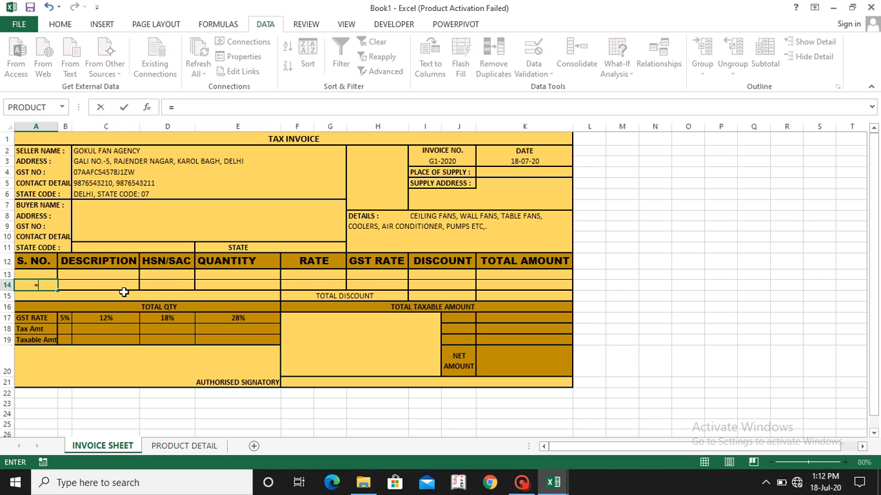
pyautogui.write('IF')
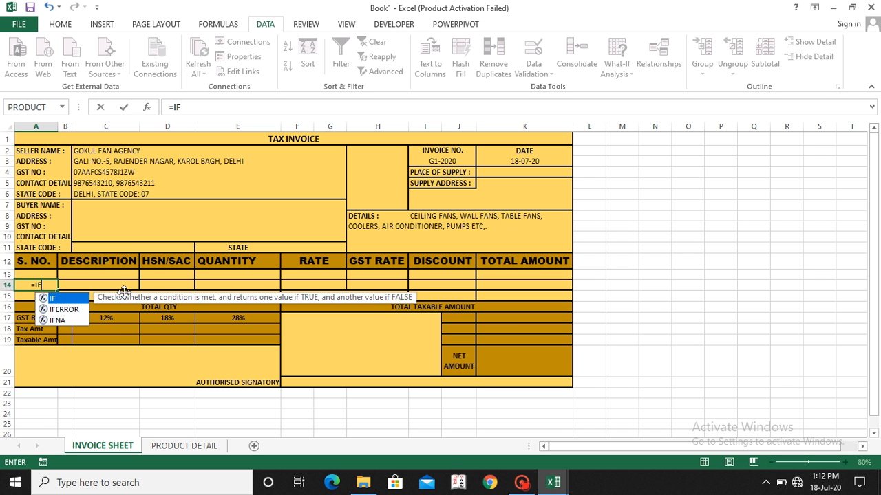
pyautogui.write('(')
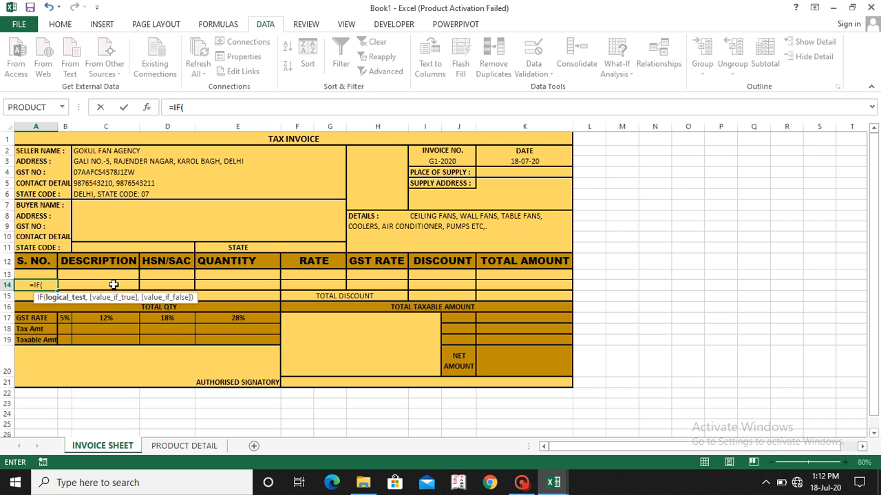
pyautogui.click(113, 284)
pyautogui.write('<>')
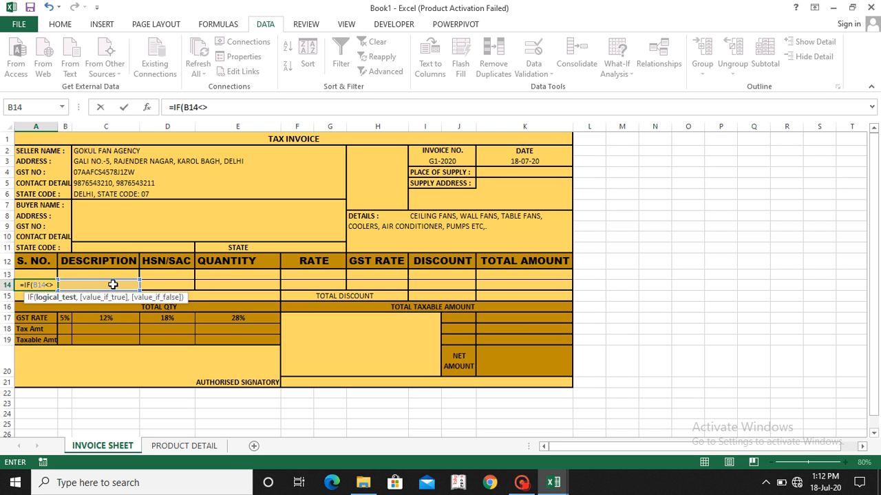
pyautogui.write('""')
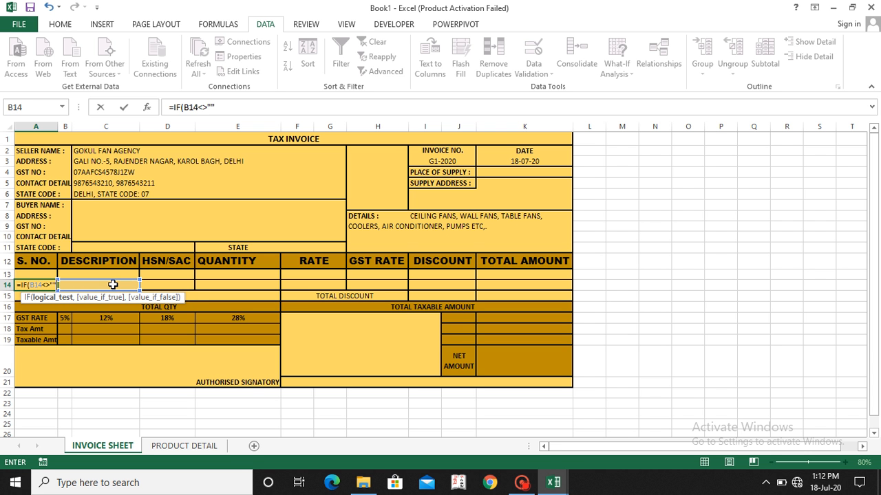
pyautogui.write(',')
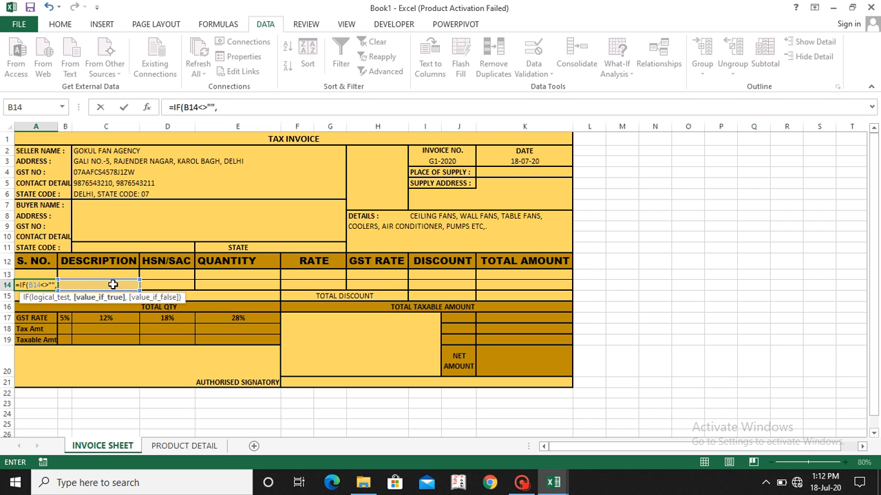
pyautogui.click(31, 274)
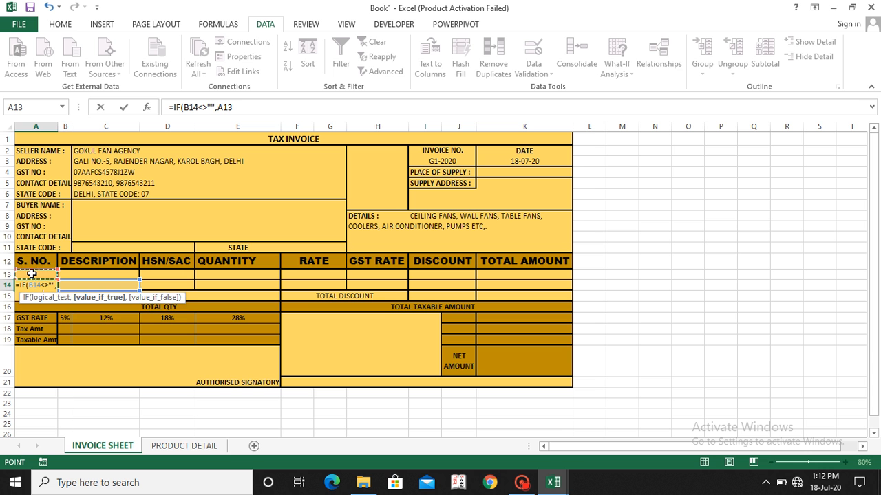
pyautogui.write('+1')
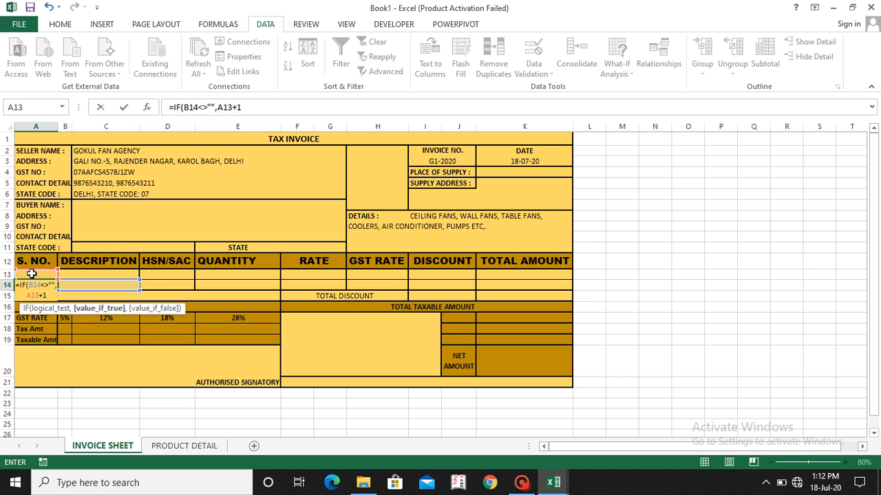
pyautogui.write(',""')
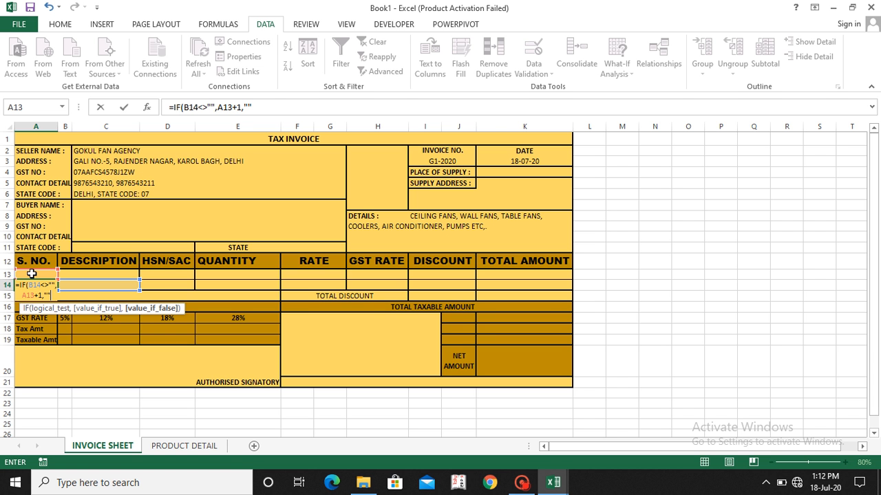
pyautogui.write(')')
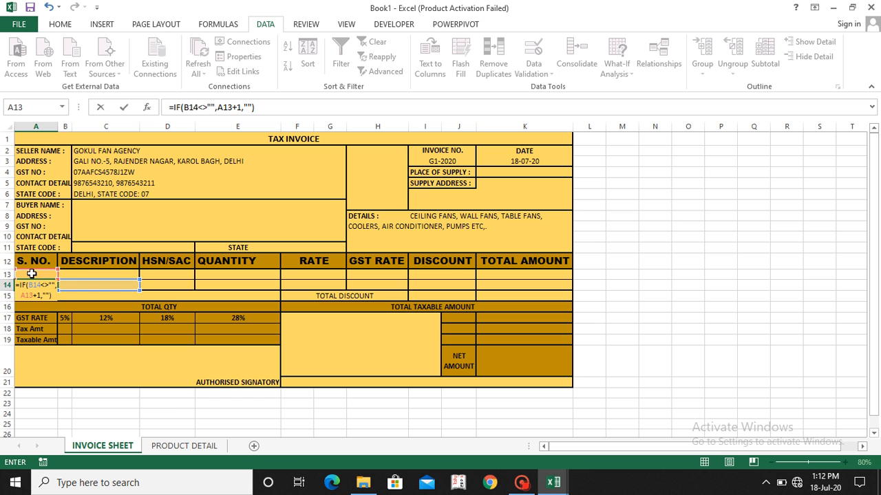
pyautogui.press('Return')
# Step: Choose REGULATOR in B13 and SWITCH in B14 from the product dropdowns in the DESCRIPTION column
pyautogui.press('Up')
pyautogui.press('Up')
pyautogui.press('Right')
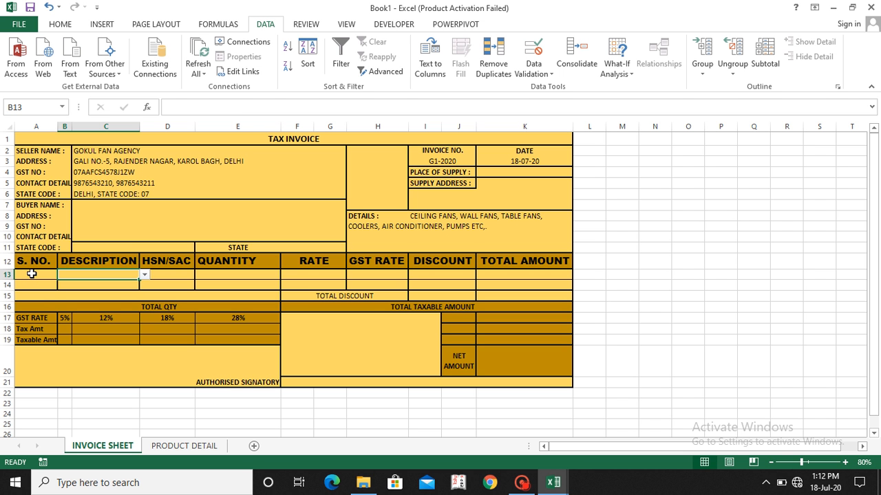
pyautogui.hotkey('alt', 'Down')
pyautogui.press('Down')
pyautogui.press('Return')
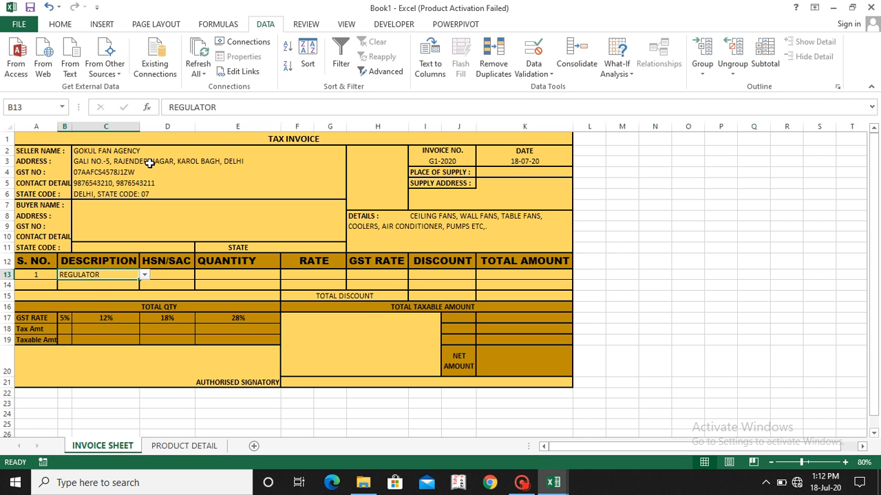
pyautogui.press('Down')
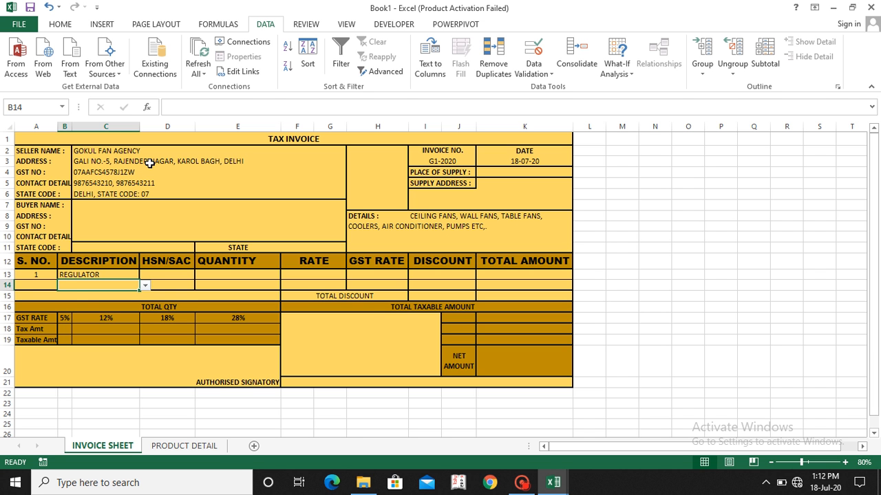
pyautogui.hotkey('alt', 'Down')
pyautogui.press('Down')
pyautogui.press('Down')
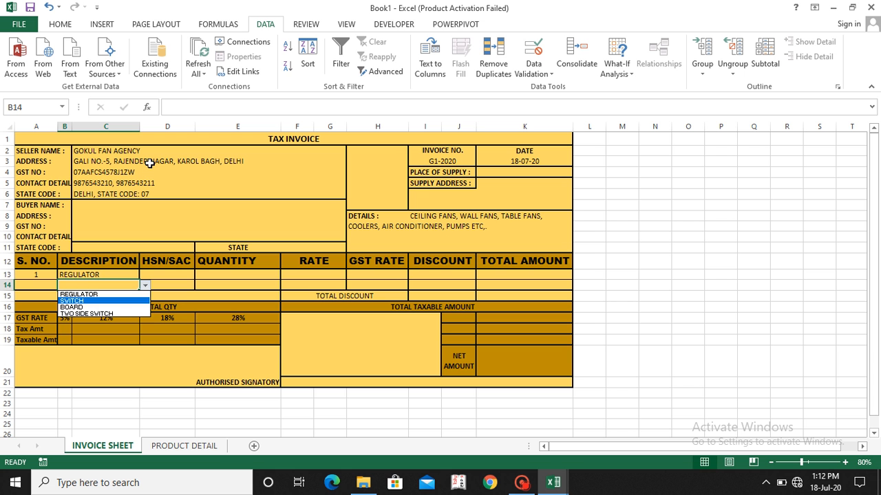
pyautogui.press('Return')
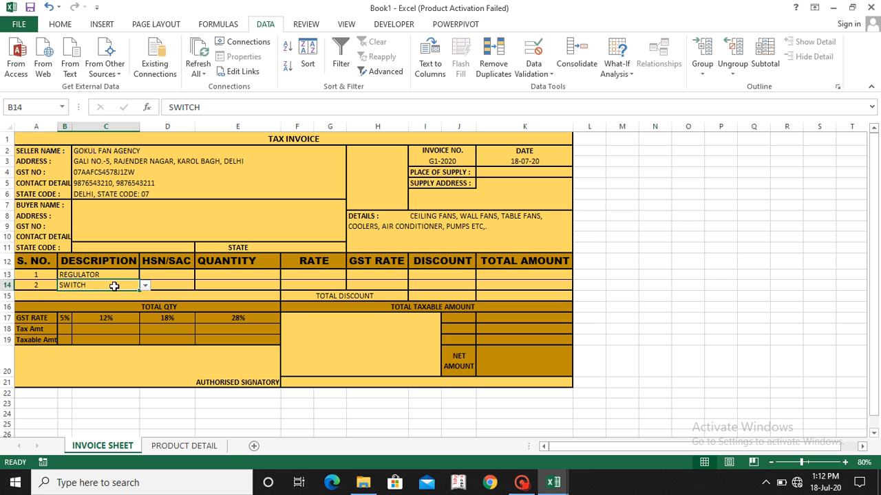
# Step: Build a VLOOKUP formula in the HSN/SAC cell D13 with B13 as lookup value and 'PRODUCT DETAIL'!C5:E9 as table array
pyautogui.click(163, 275)
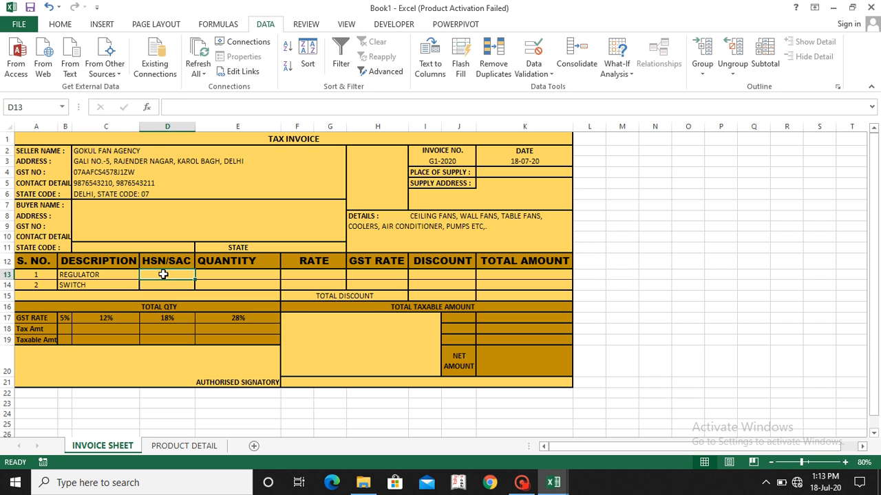
pyautogui.write('=')
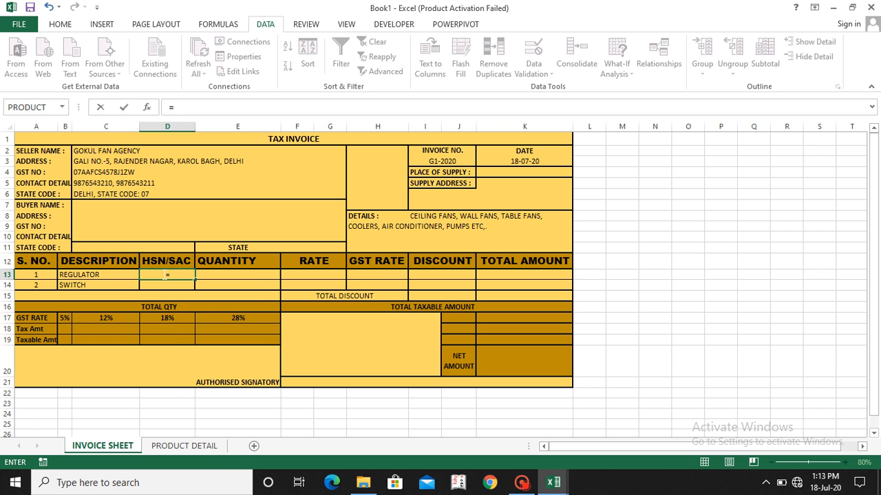
pyautogui.write('B')
pyautogui.press('BackSpace')
pyautogui.write('VL')
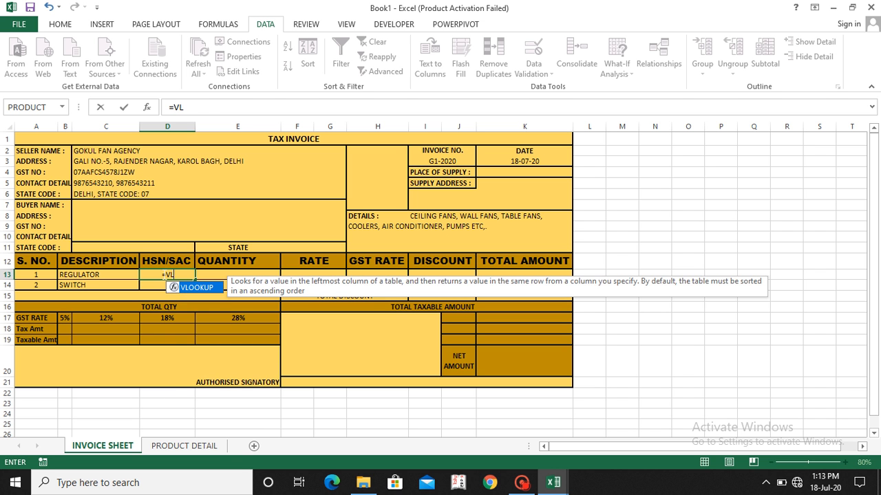
pyautogui.press('Tab')
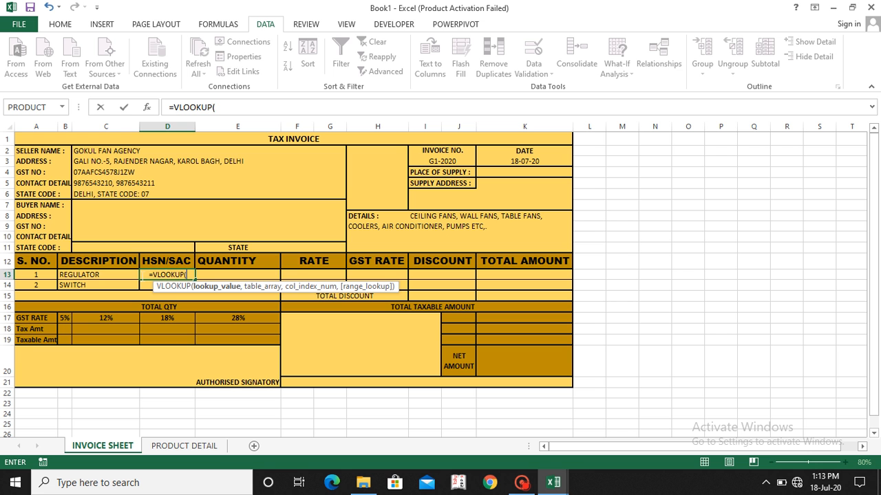
pyautogui.click(82, 274)
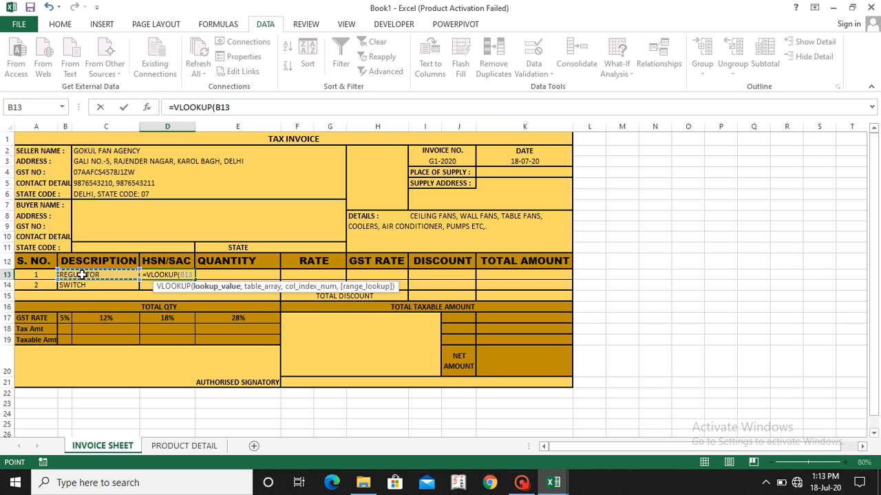
pyautogui.write(',')
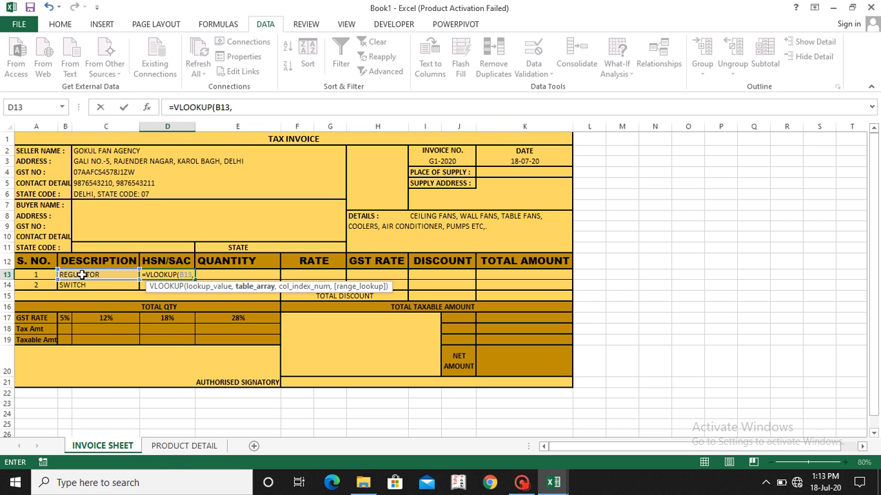
pyautogui.click(182, 447)
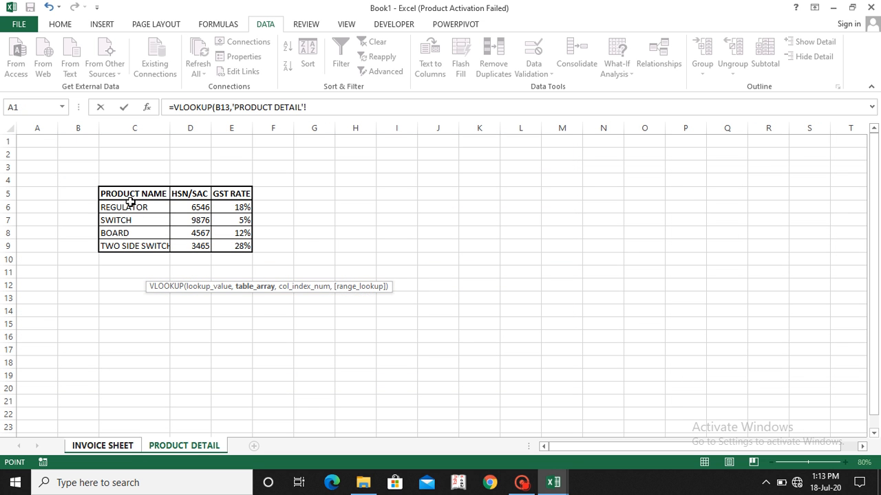
pyautogui.moveTo(126, 192); pyautogui.dragTo(220, 242)
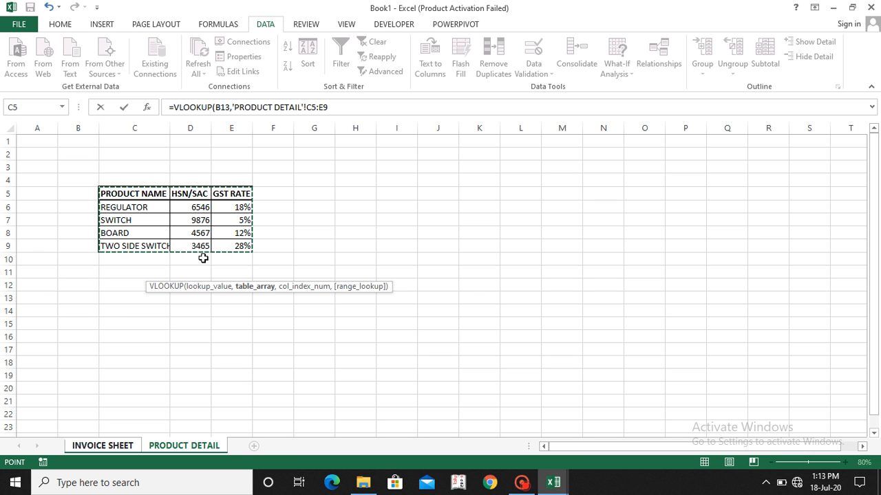
pyautogui.write(',2,0')
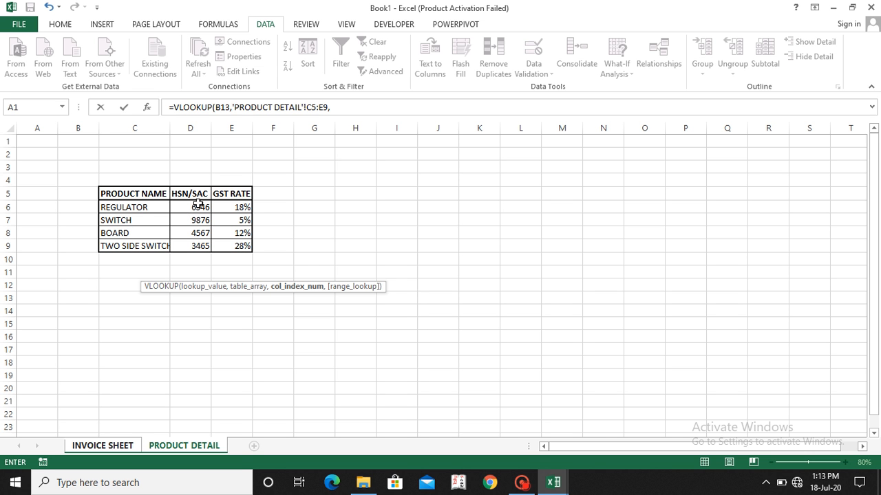
# Step: Complete the VLOOKUP formula in the HSN/SAC cell D13 with column index 2 and range lookup 0
pyautogui.write(',')
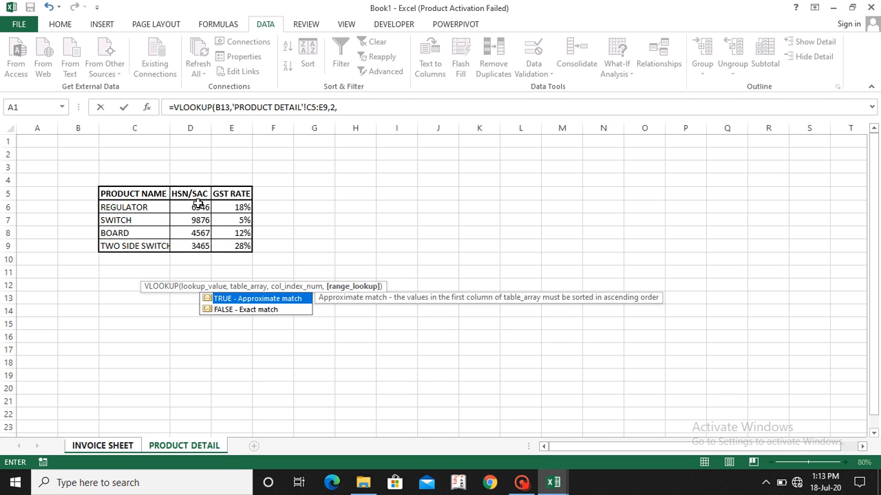
pyautogui.write('0')
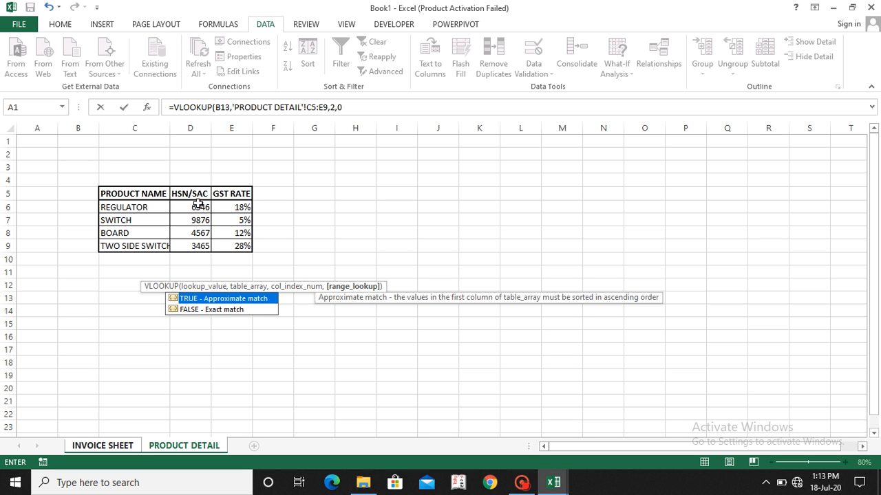
pyautogui.write(')')
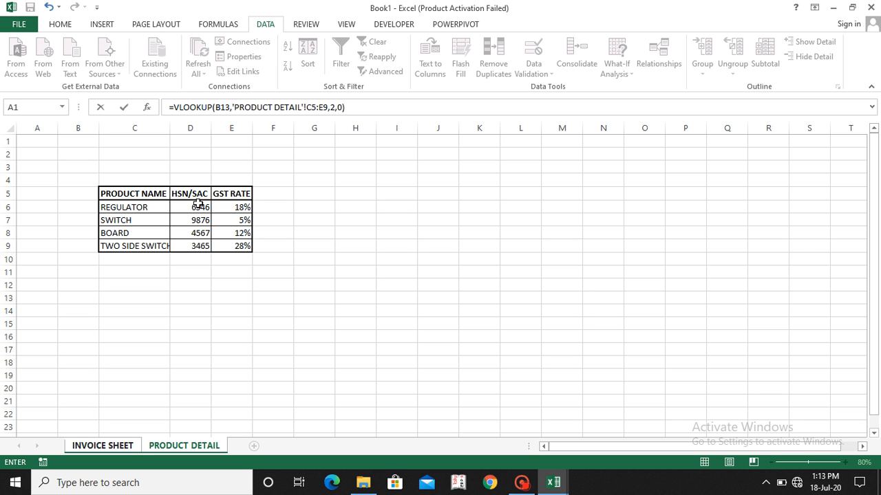
pyautogui.press('Return')
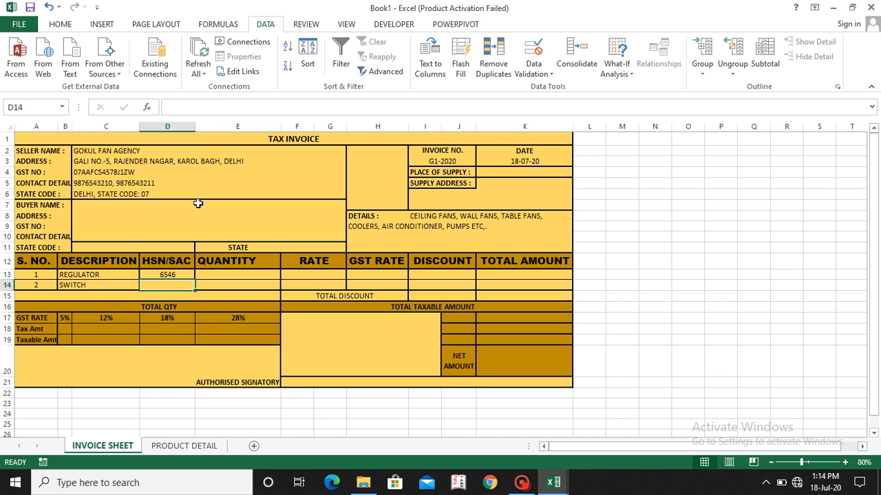
# Step: Clear the product in the DESCRIPTION cell B13 to test the formulas that depend on it
pyautogui.press('Up')
pyautogui.press('Left')
pyautogui.press('Delete')
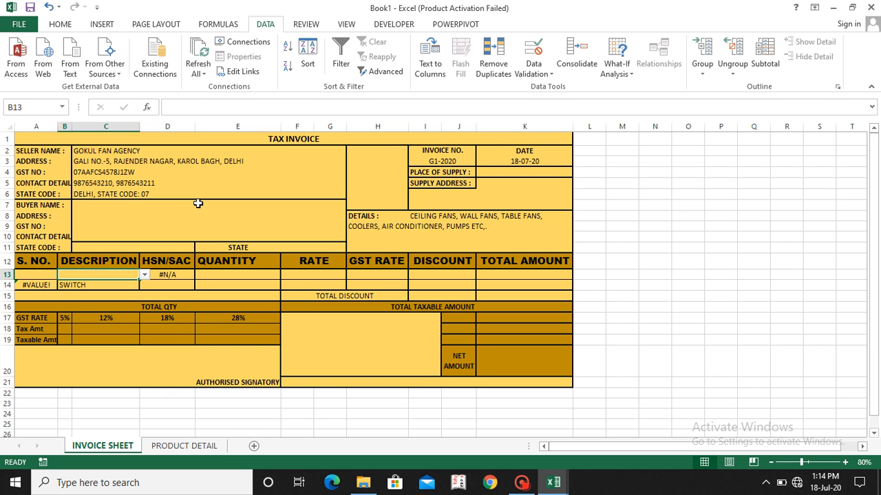
# Step: Wrap the S. NO. formula in A14 in IFERROR: =IFERROR(IF(B14<>"",A13+1,""),"")
pyautogui.click(38, 281)
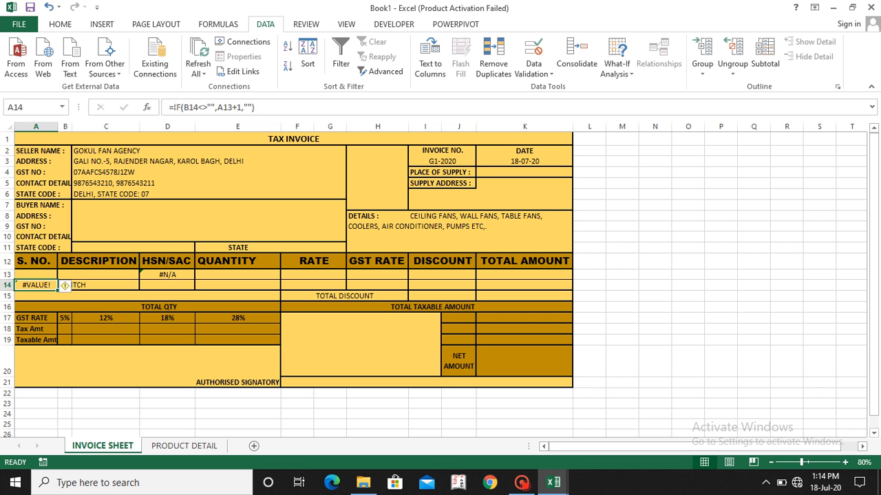
pyautogui.click(173, 107)
pyautogui.write('IFERROR(')
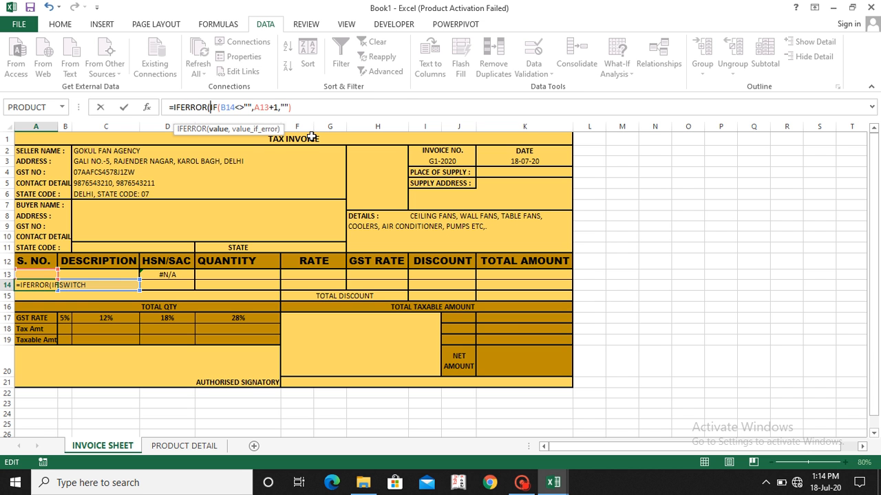
pyautogui.write(',"")')
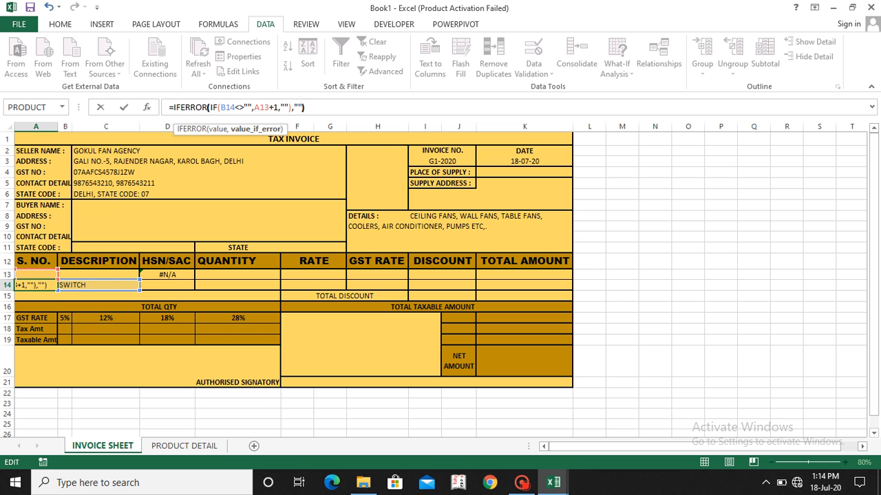
pyautogui.press('Return')
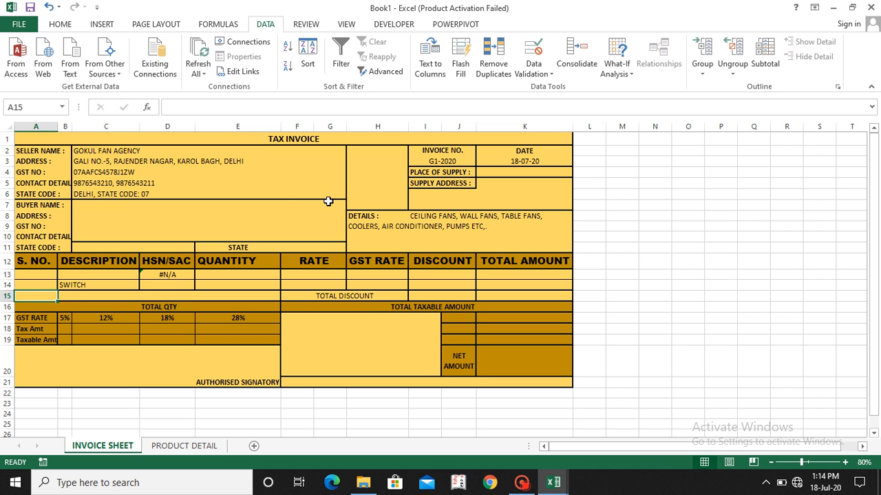
# Step: Wrap the HSN/SAC formula in D13 in IFERROR: =IFERROR(VLOOKUP(B13,'PRODUCT DETAIL'!C5:E9,2,0),"")
pyautogui.click(154, 274)
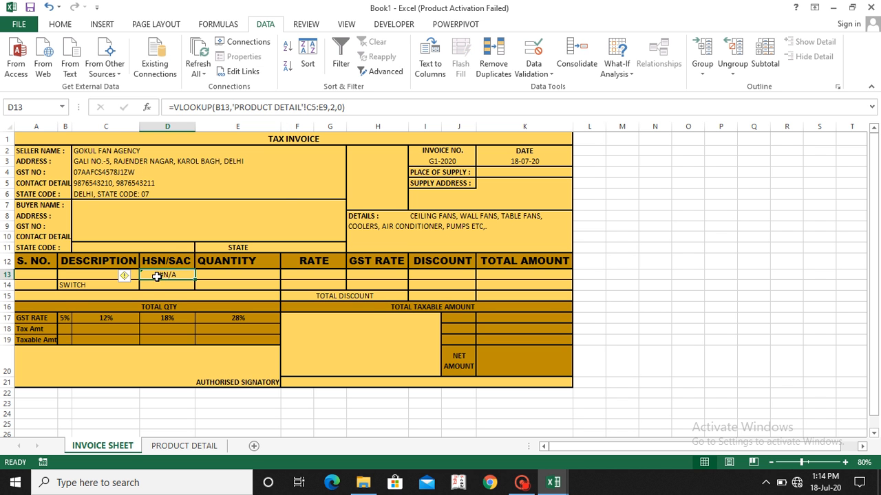
pyautogui.click(172, 107)
pyautogui.write('IF')
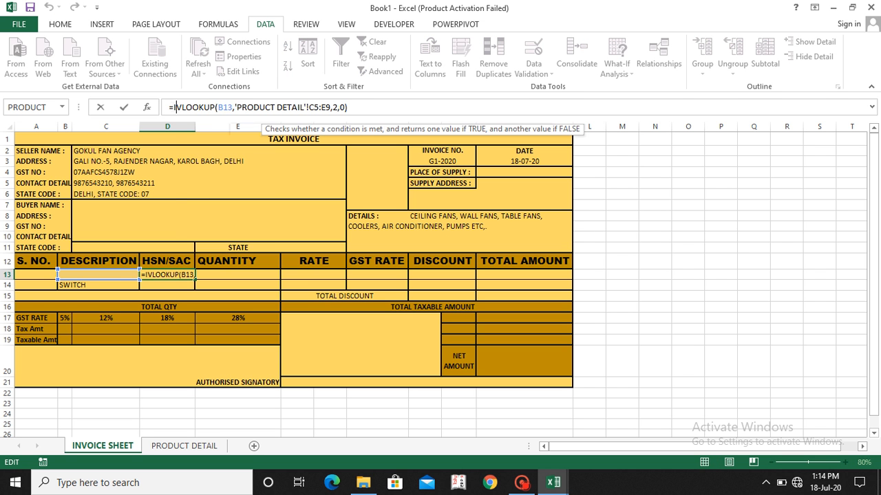
pyautogui.write('E')
pyautogui.press('Tab')
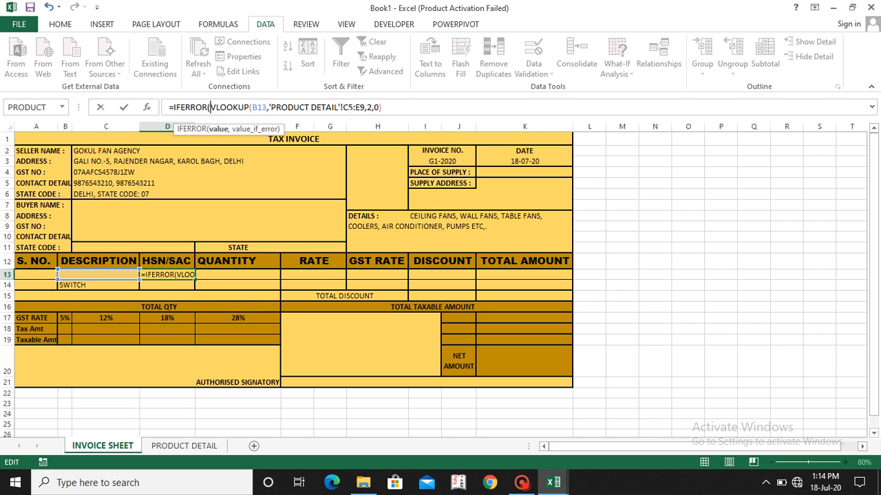
pyautogui.write(',')
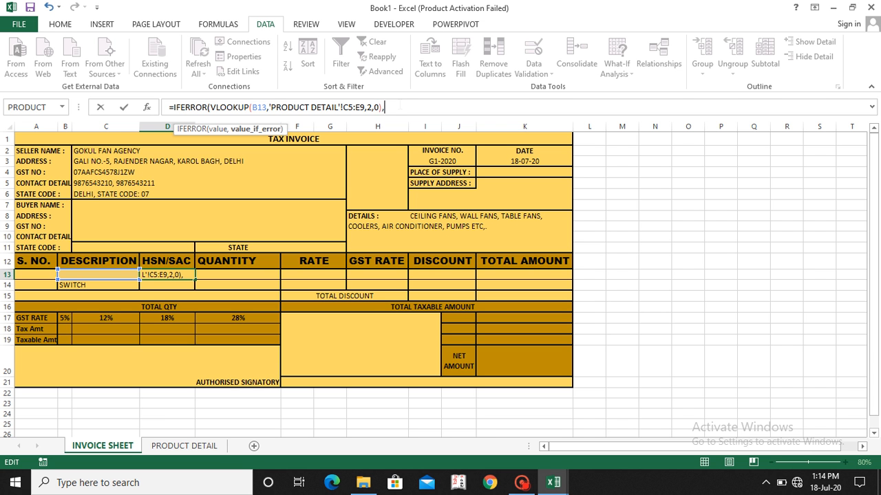
pyautogui.write('"")')
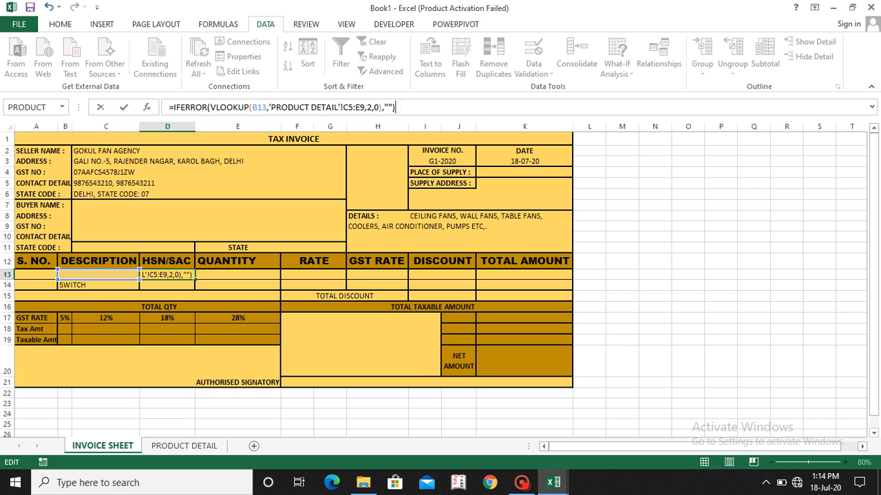
pyautogui.press('Return')
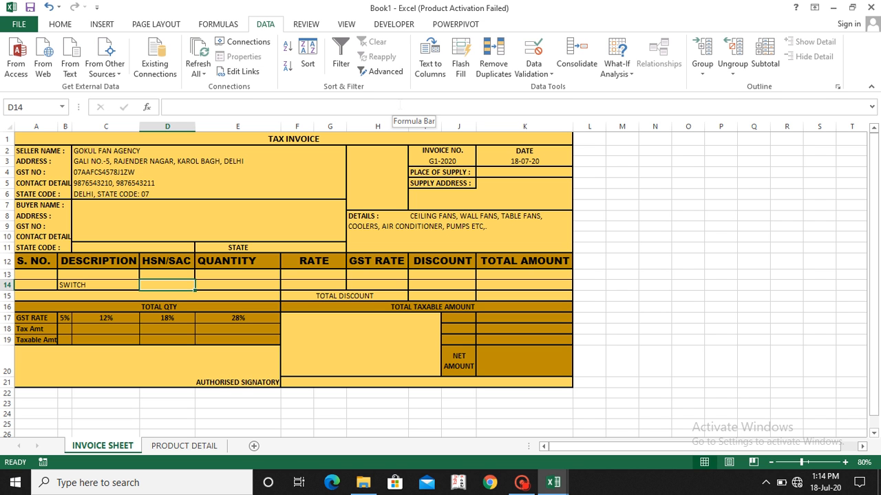
# Step: Make the table array in D13's VLOOKUP formula absolute as 'PRODUCT DETAIL'!$C$5:$E$9
pyautogui.press('Up')
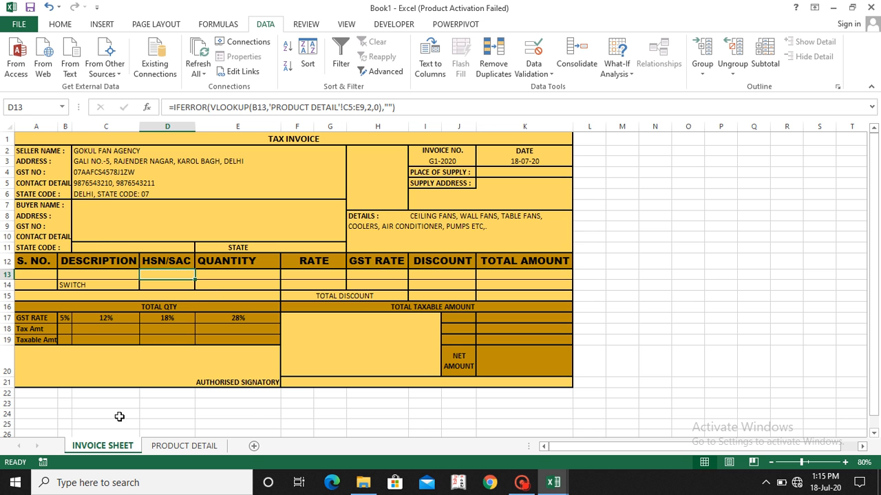
pyautogui.click(164, 447)
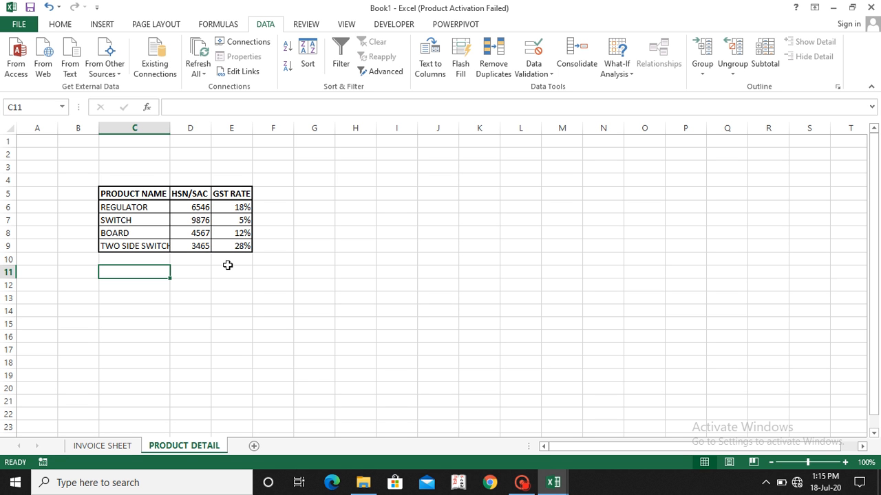
pyautogui.click(110, 448)
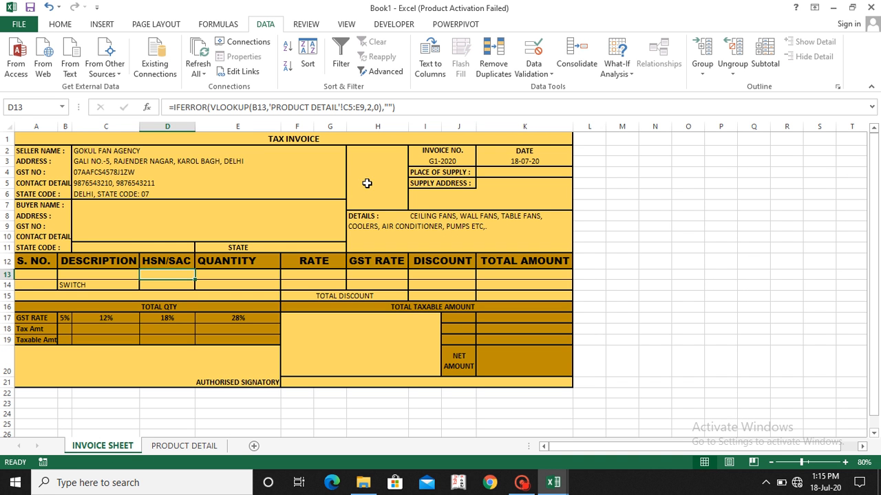
pyautogui.click(343, 107)
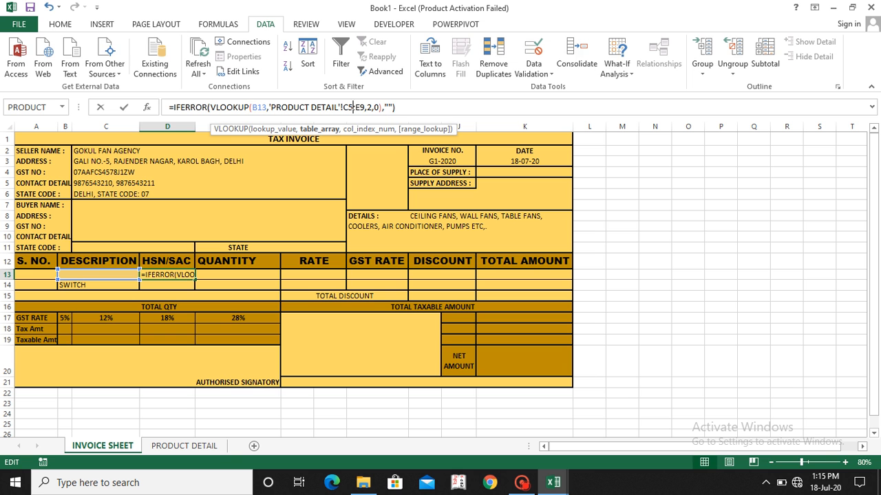
pyautogui.press('F4')
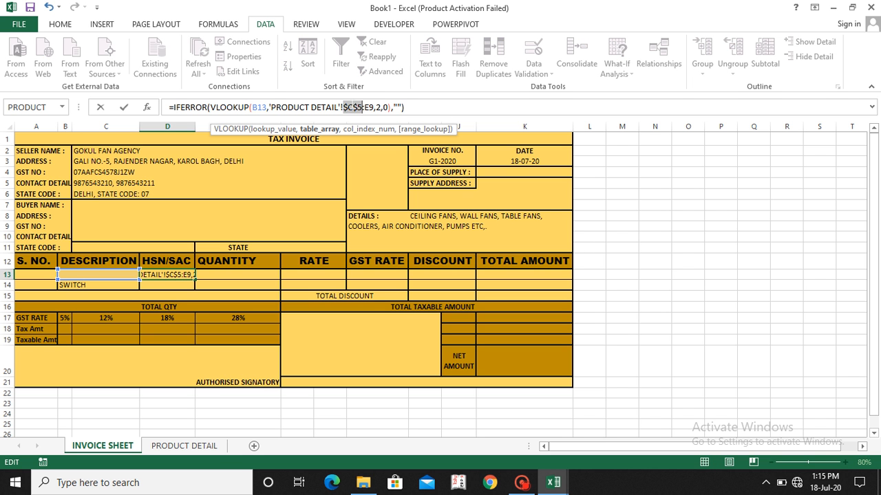
pyautogui.click(370, 108)
pyautogui.press('F4')
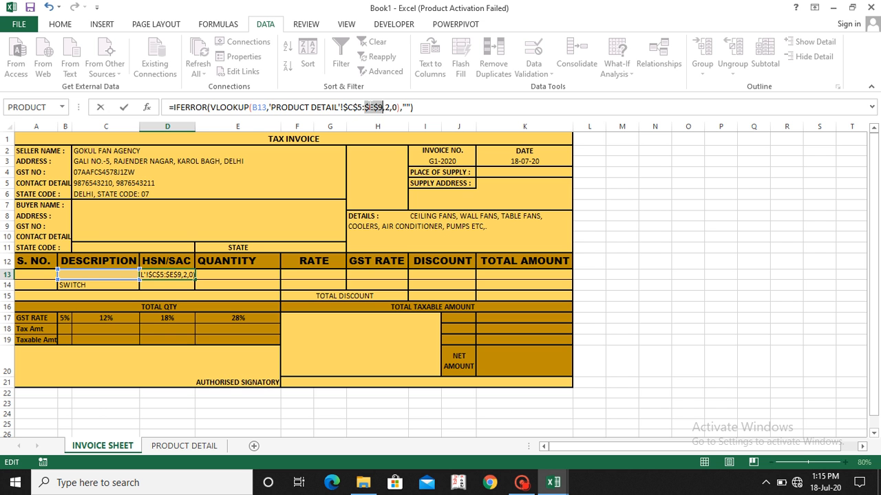
pyautogui.press('Return')
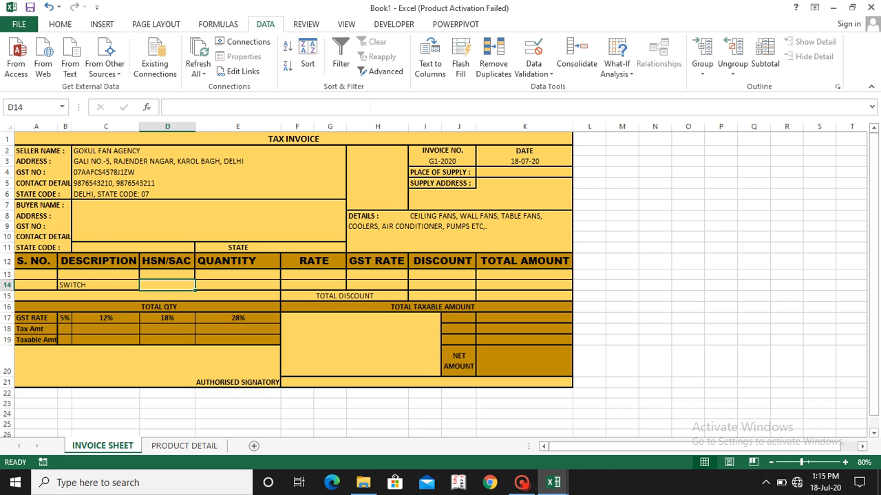
# Step: Check the PRODUCT DETAIL table's range C5 to E9 and copy the HSN/SAC formula from D13 into D14
pyautogui.click(184, 446)
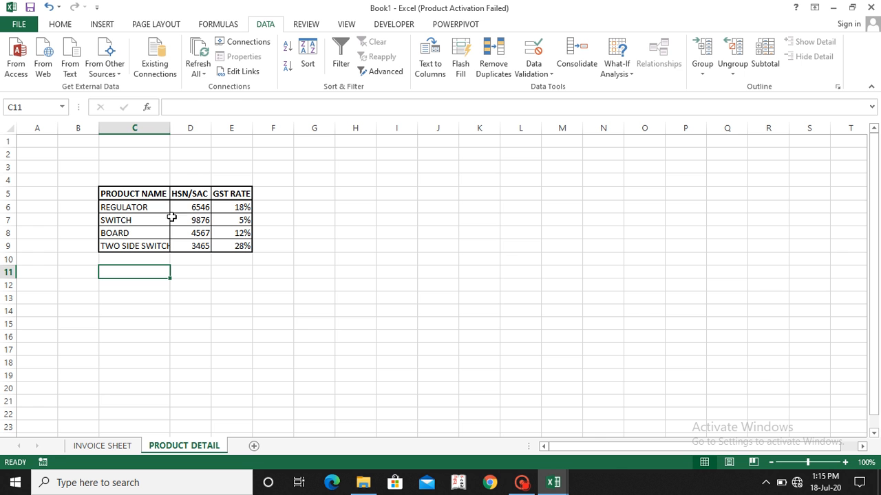
pyautogui.click(129, 195)
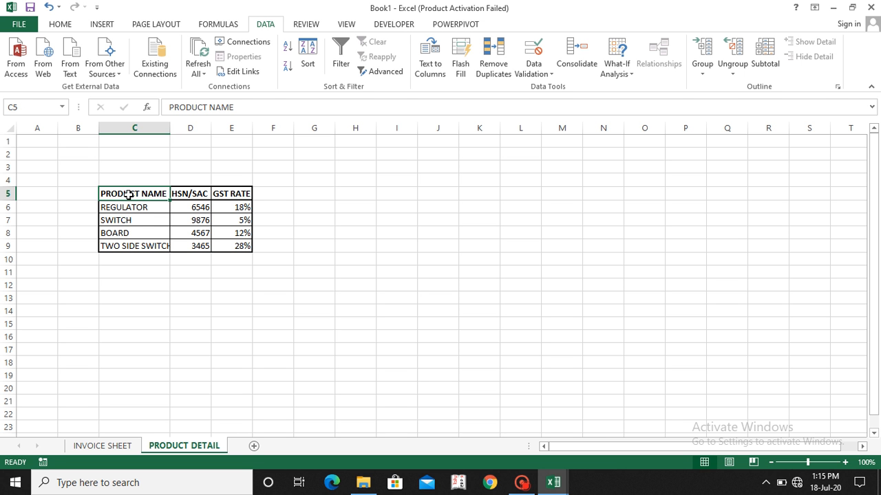
pyautogui.click(241, 249)
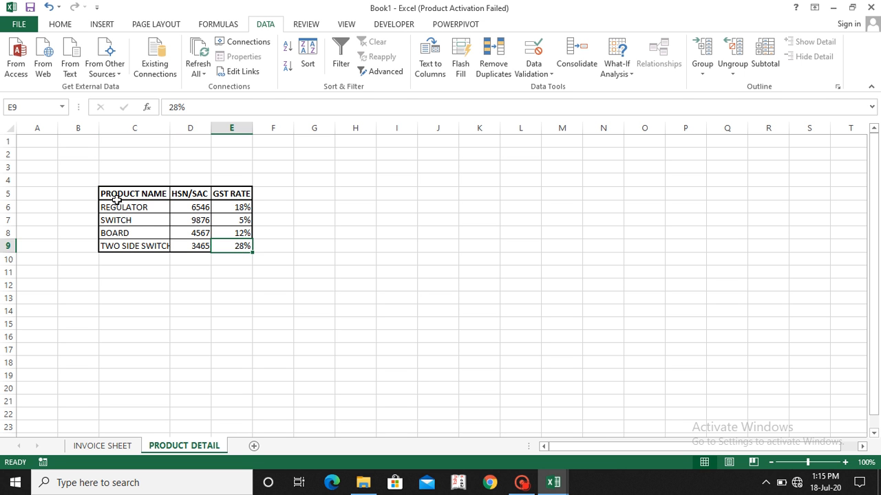
pyautogui.click(109, 446)
pyautogui.click(181, 275)
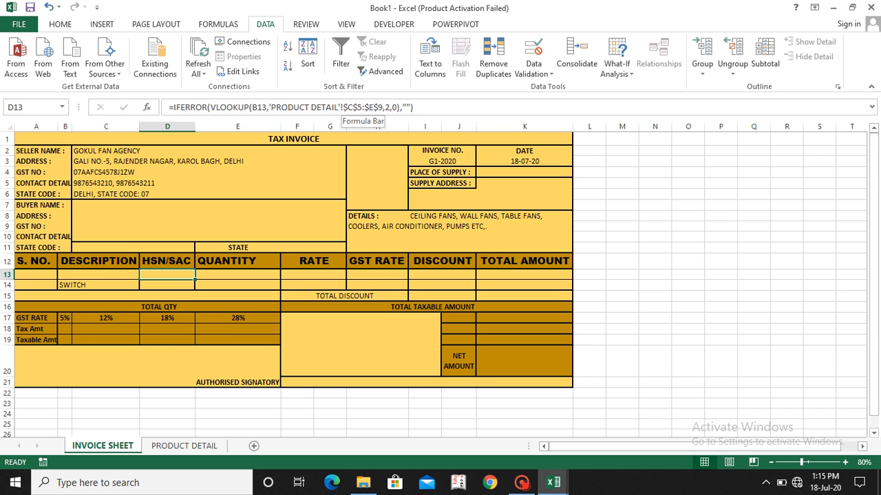
pyautogui.hotkey('ctrl', 'c')
pyautogui.press('Down')
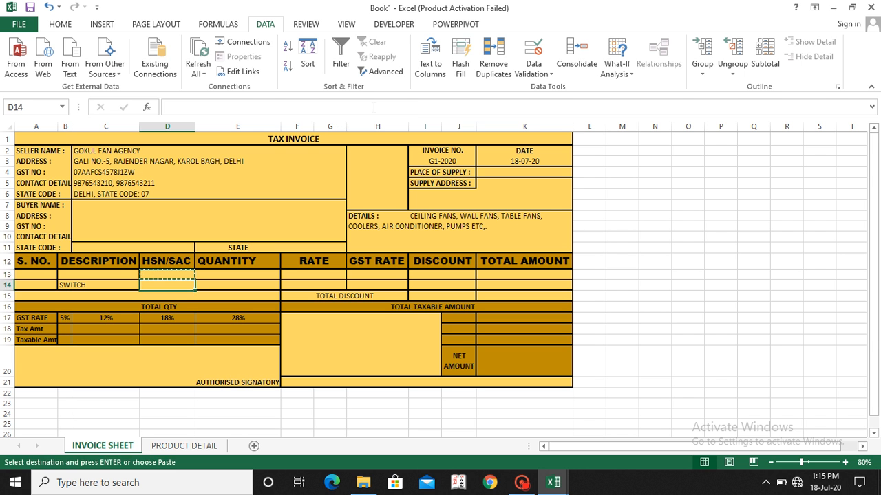
pyautogui.hotkey('ctrl', 'v')
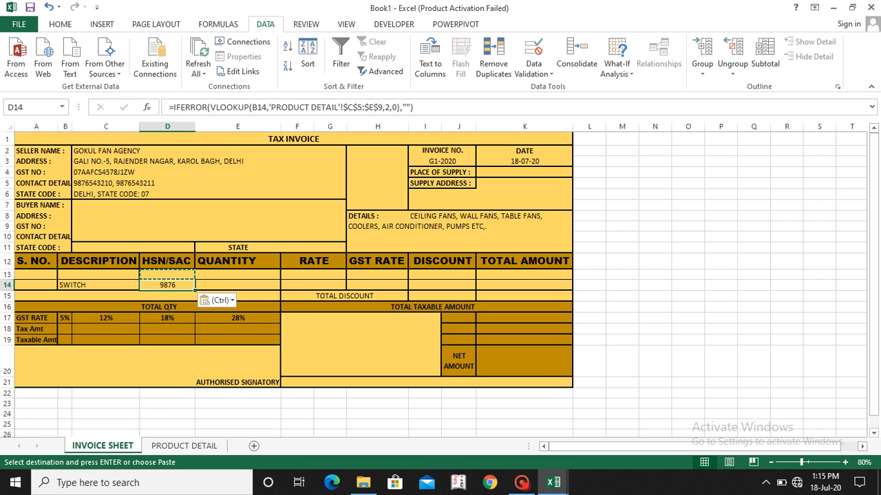
# Step: Choose REGULATOR from the product dropdown in the DESCRIPTION cell B13
pyautogui.click(297, 278)
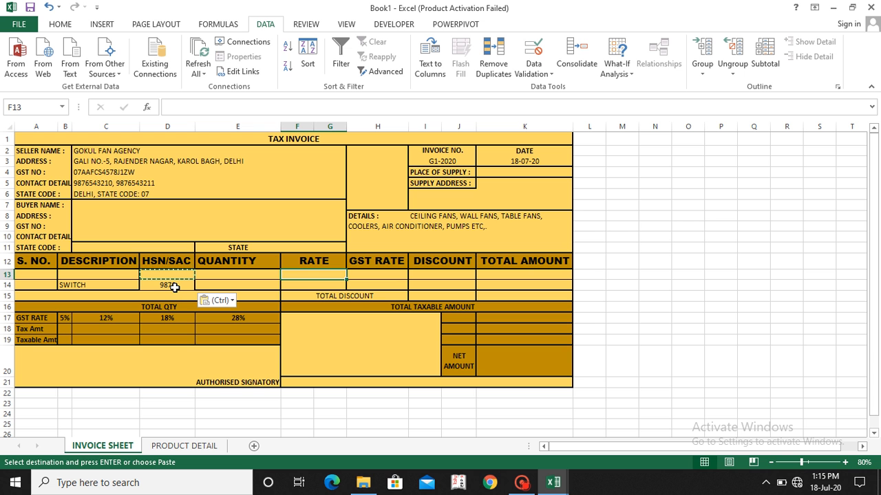
pyautogui.click(101, 276)
pyautogui.click(144, 275)
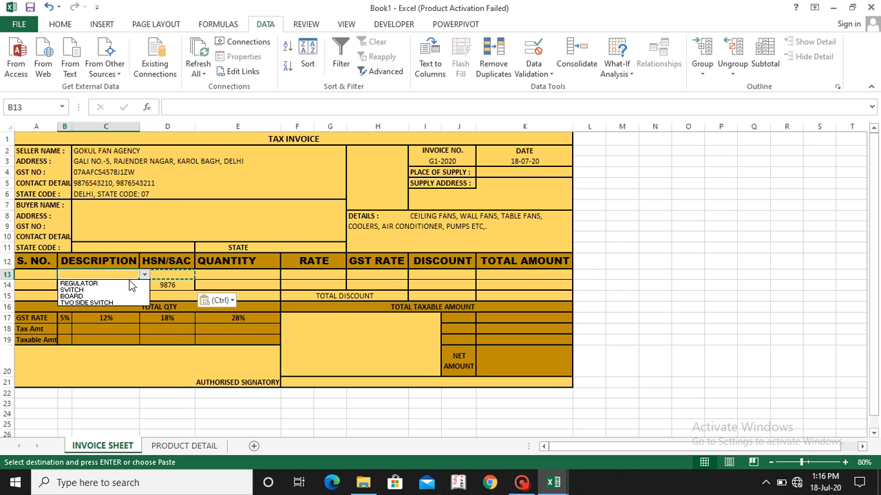
pyautogui.click(117, 283)
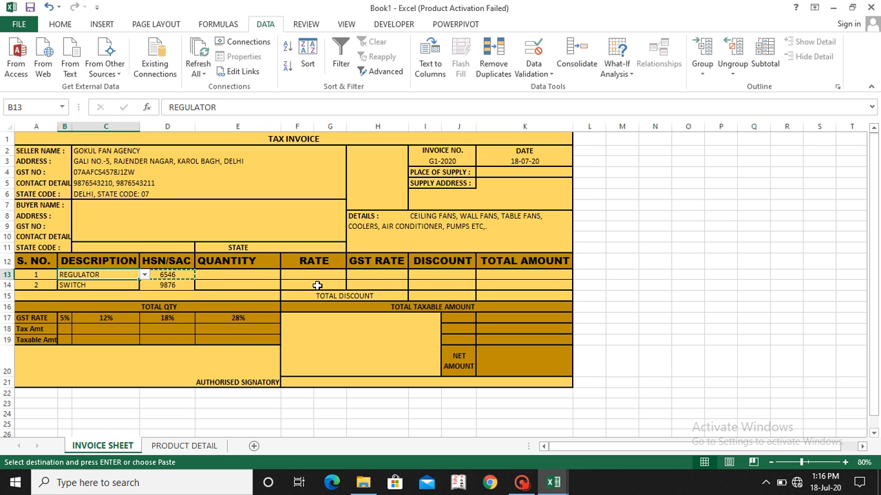
# Step: Begin a VLOOKUP formula in the GST RATE cell H13 with lookup value B13 and table array 'PRODUCT DETAIL'!C5:E9
pyautogui.click(369, 275)
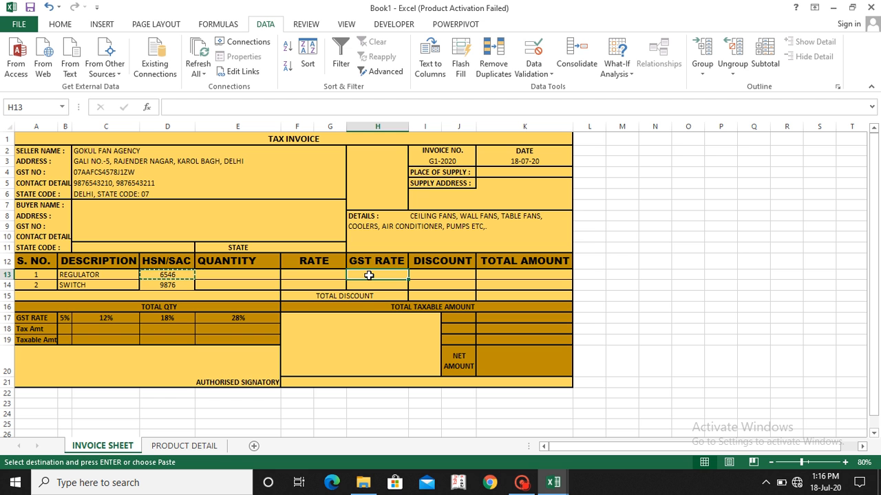
pyautogui.write('=vl')
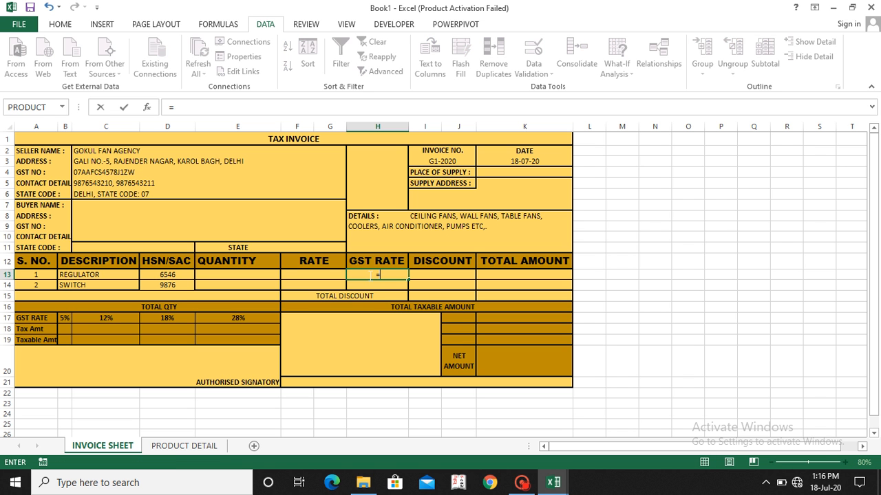
pyautogui.press('Tab')
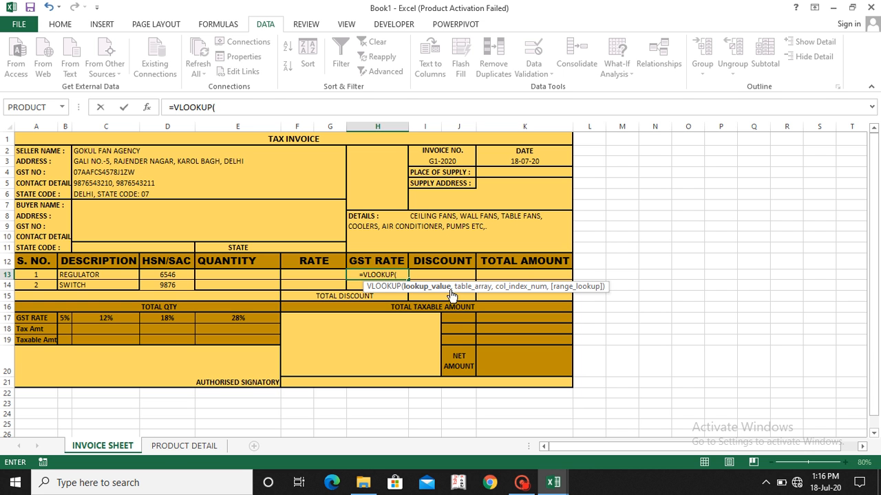
pyautogui.click(87, 275)
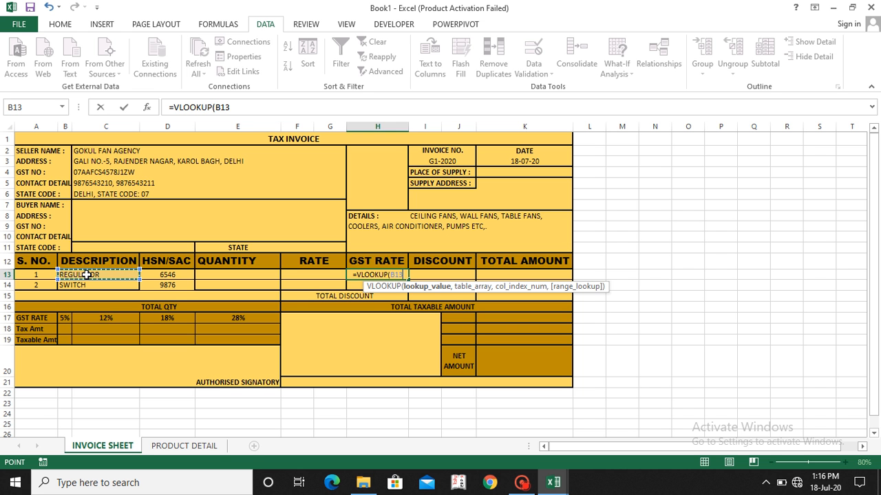
pyautogui.write(',')
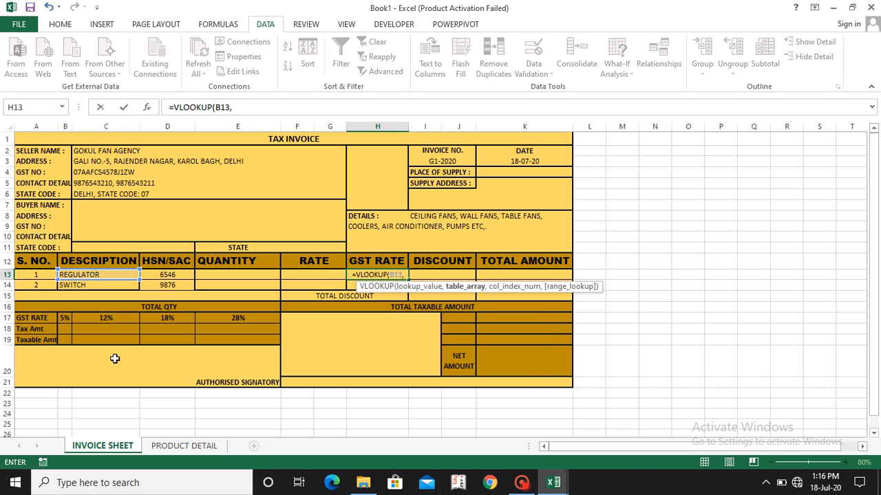
pyautogui.click(172, 446)
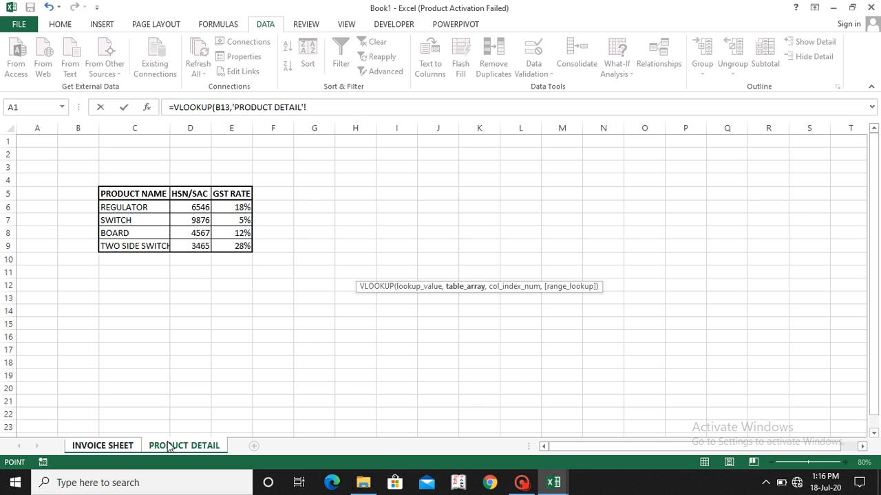
pyautogui.click(139, 196)
pyautogui.moveTo(140, 195); pyautogui.dragTo(230, 242)
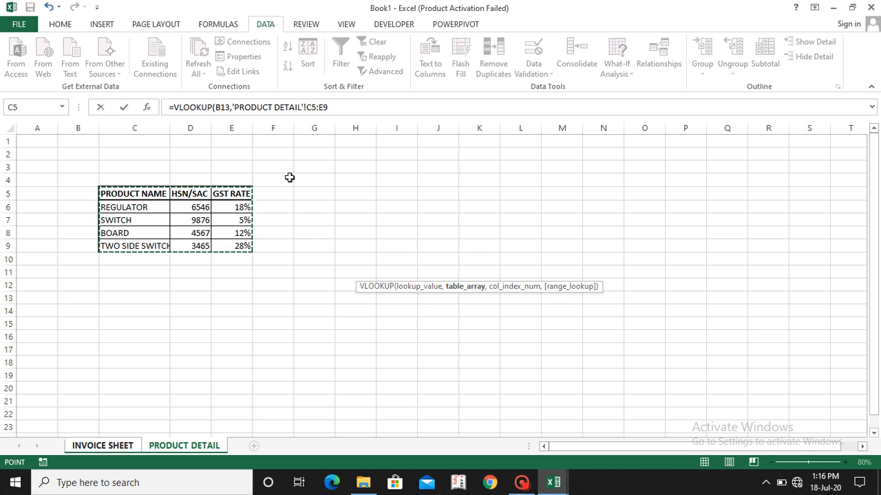
# Step: Make the table array in H13's VLOOKUP formula absolute as 'PRODUCT DETAIL'!$C$5:$E$9
pyautogui.click(309, 108)
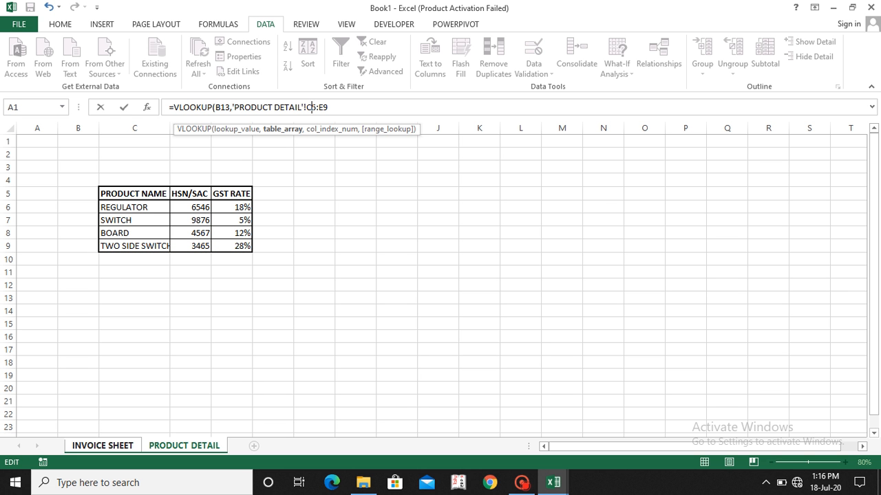
pyautogui.doubleClick(311, 108)
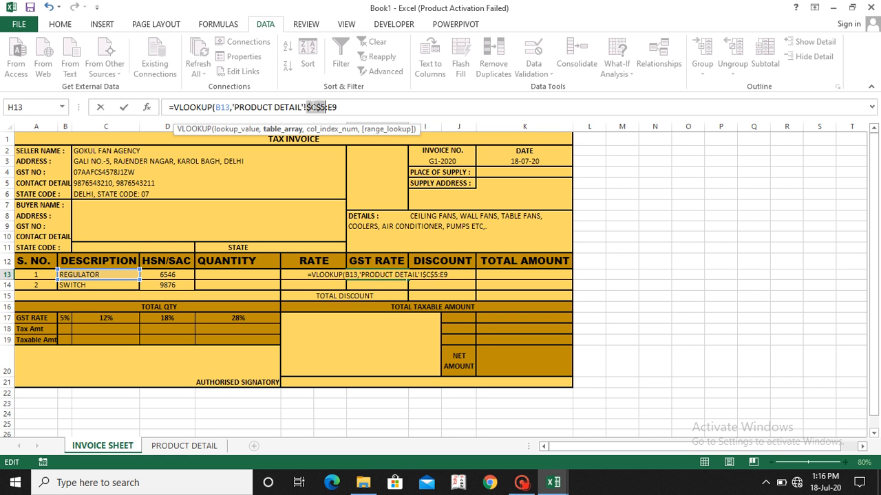
pyautogui.press('F4')
pyautogui.doubleClick(333, 107)
pyautogui.press('F4')
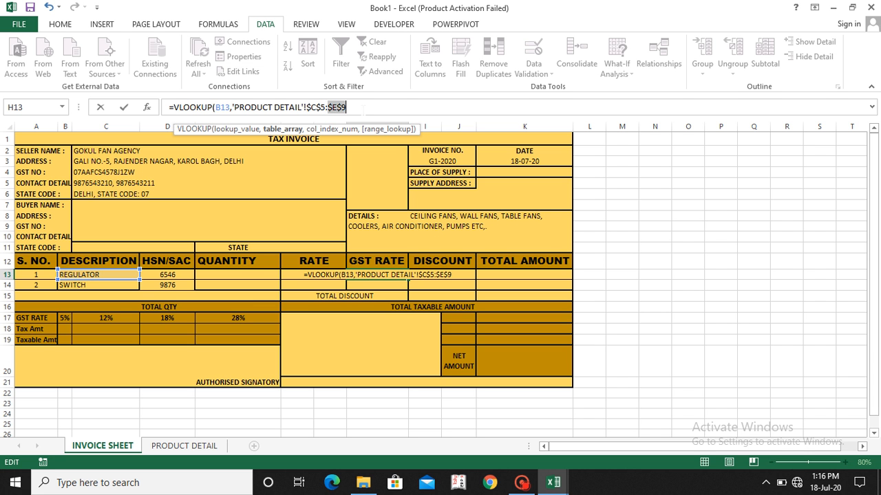
# Step: Complete H13's formula with column index 3 and exact match: =VLOOKUP(B13,'PRODUCT DETAIL'!$C$5:$E$9,3,0)
pyautogui.click(358, 108)
pyautogui.write(',')
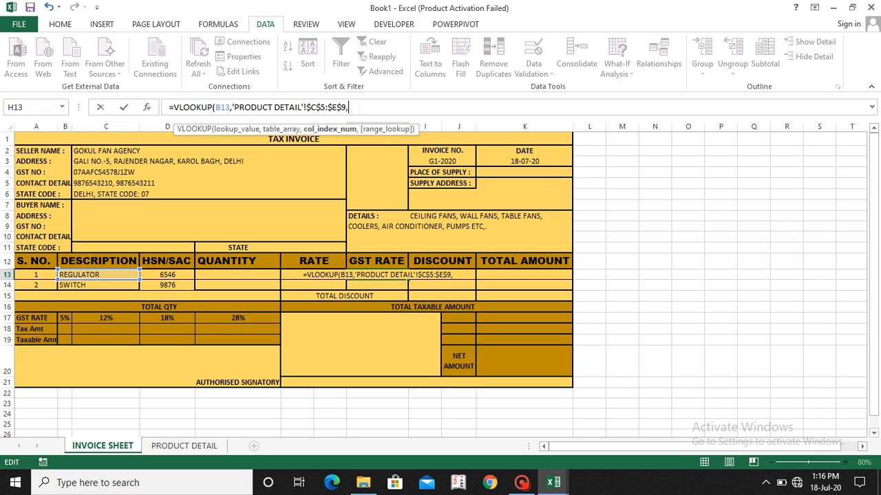
pyautogui.write('3')
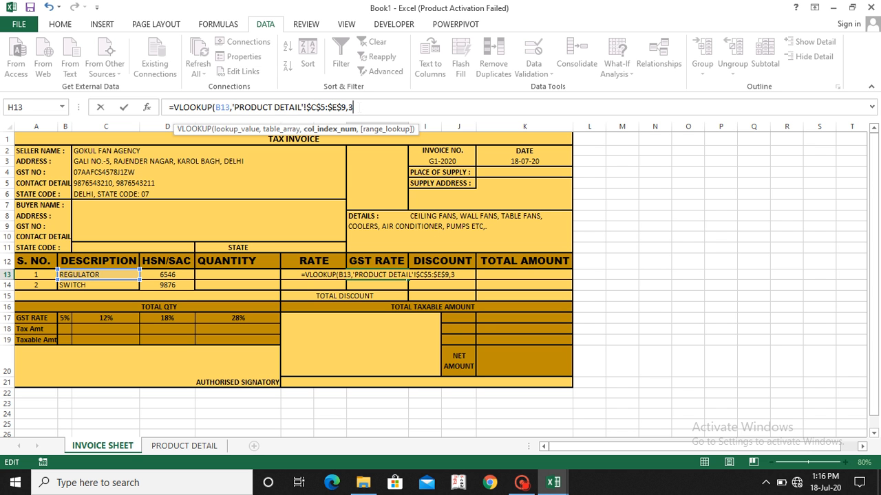
pyautogui.write(',')
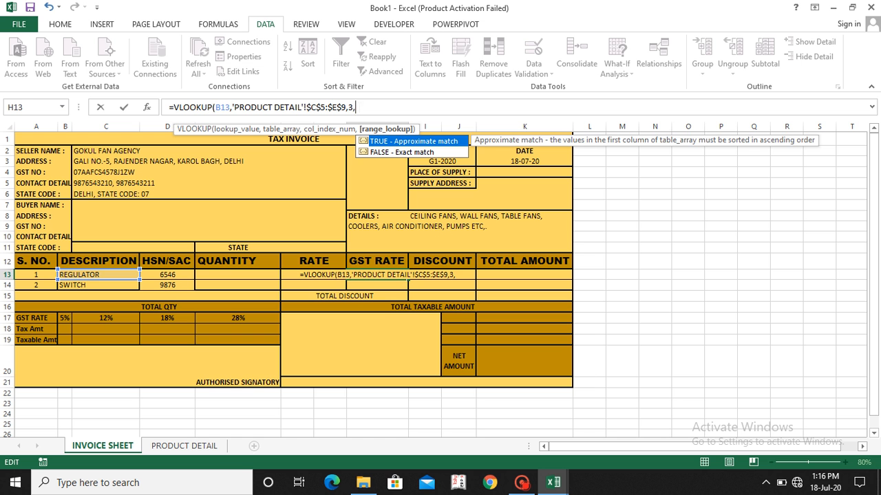
pyautogui.write('0)')
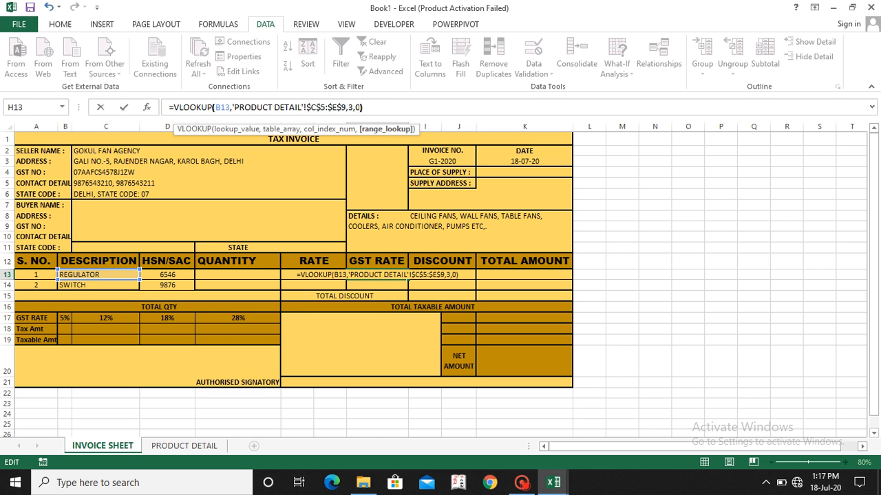
pyautogui.press('Return')
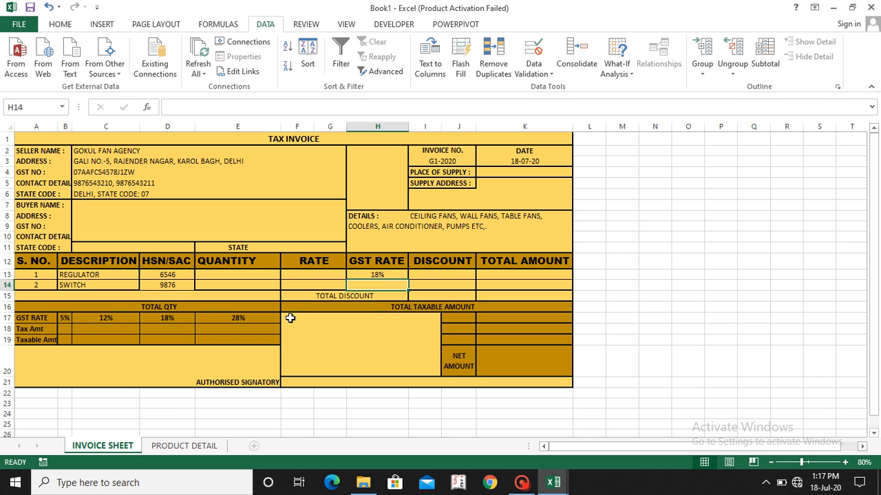
# Step: Check the GST RATE column's position in the PRODUCT DETAIL table against the column index in H13's VLOOKUP formula
pyautogui.click(165, 449)
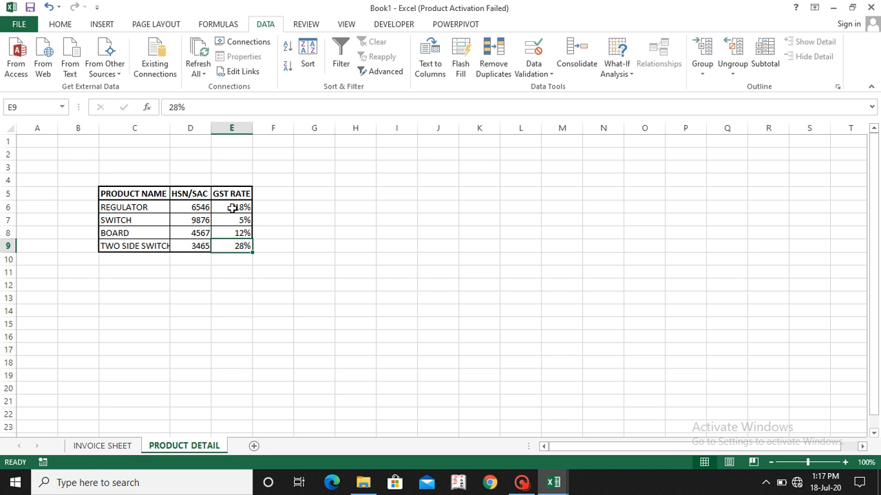
pyautogui.click(104, 446)
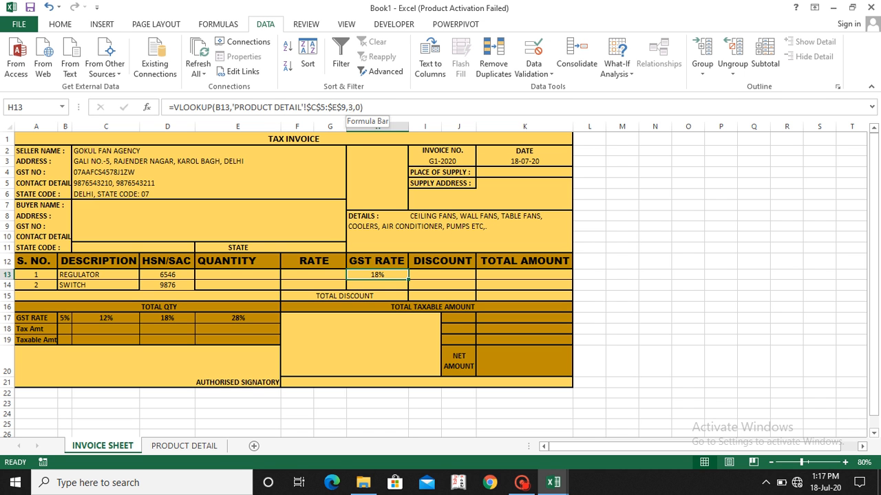
pyautogui.click(350, 108)
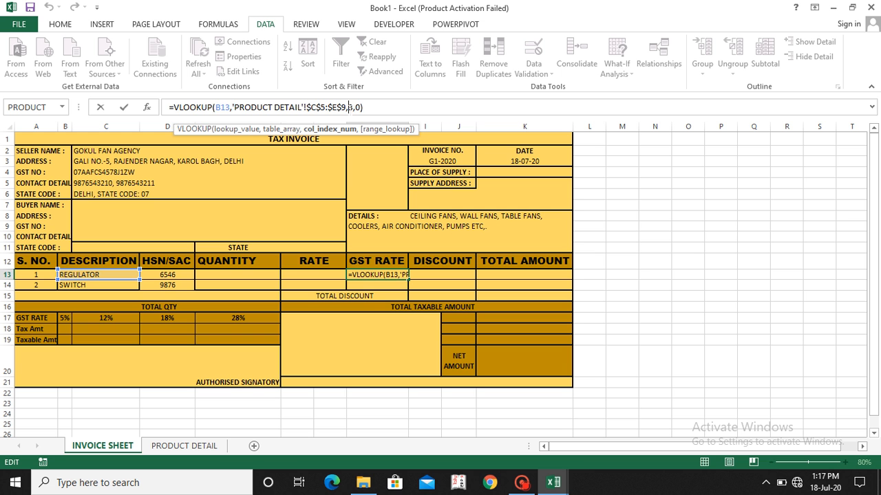
pyautogui.press('Return')
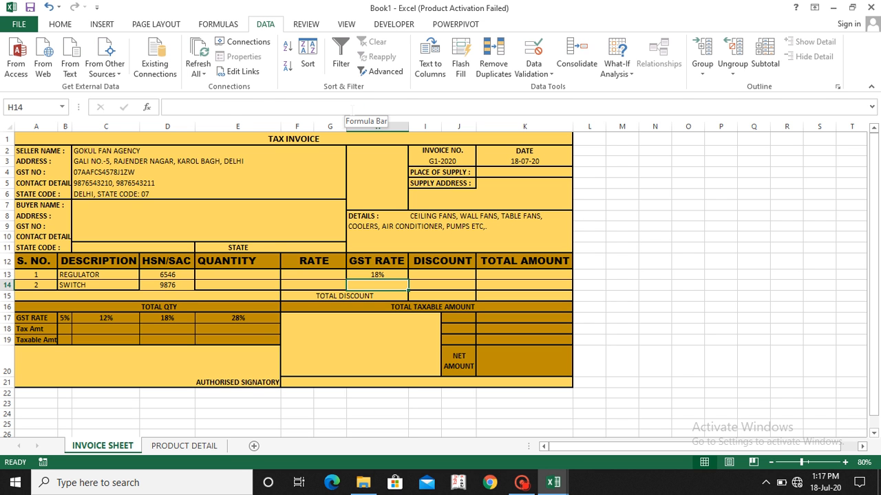
# Step: Copy the plain VLOOKUP GST rate formula from H13 into H14
pyautogui.press('Up')
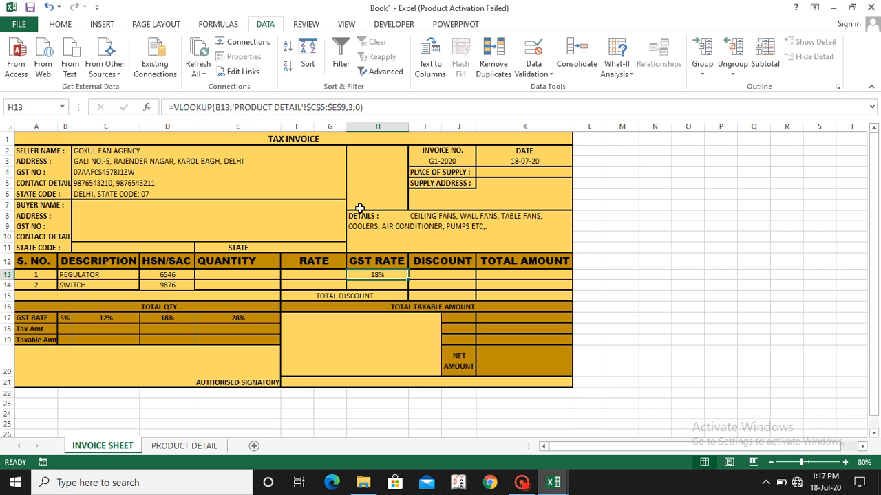
pyautogui.press('Down')
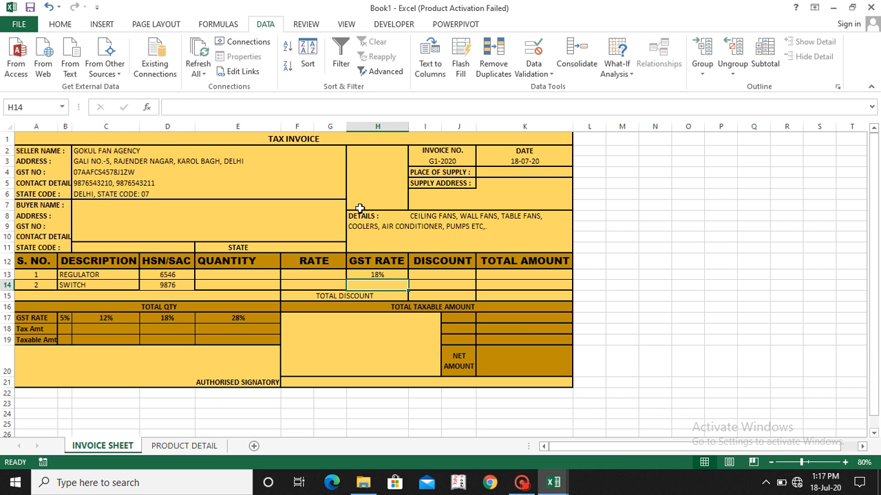
pyautogui.hotkey('ctrl', 'd')
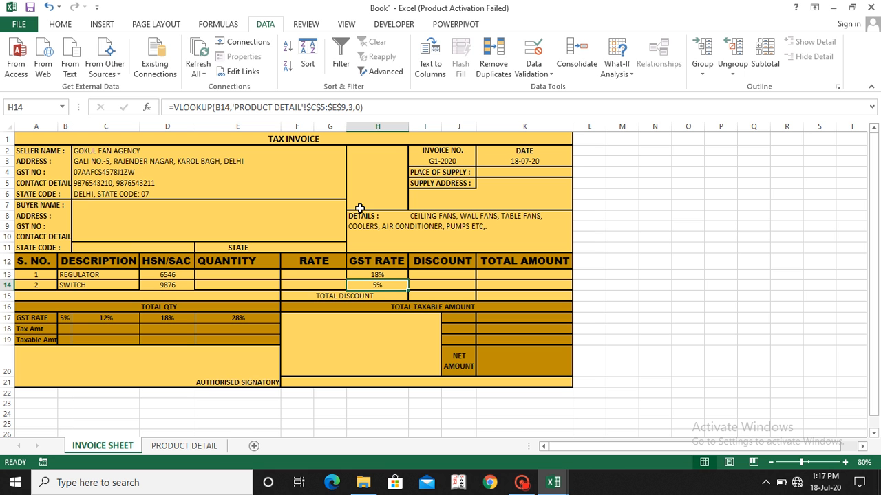
# Step: Test the DESCRIPTION cell B14 by choosing BOARD from its product dropdown and clearing the cell
pyautogui.press('Left')
pyautogui.press('Left')
pyautogui.press('Left')
pyautogui.press('Left')
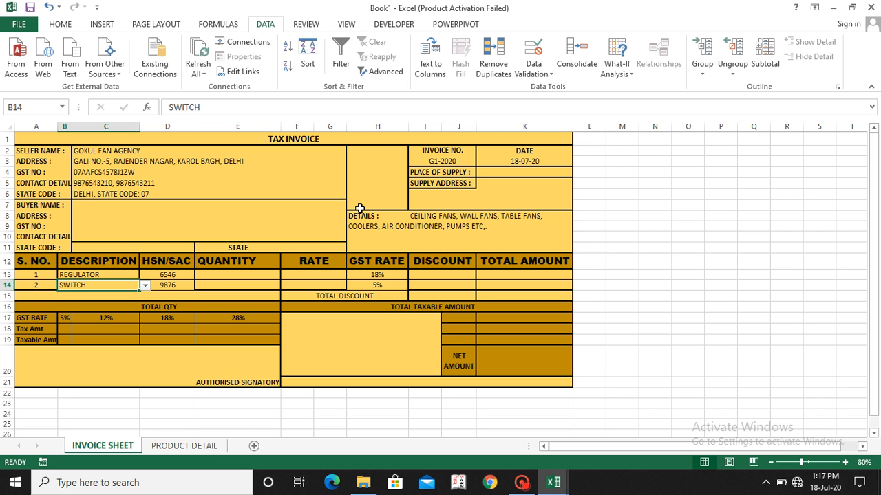
pyautogui.hotkey('alt', 'Down')
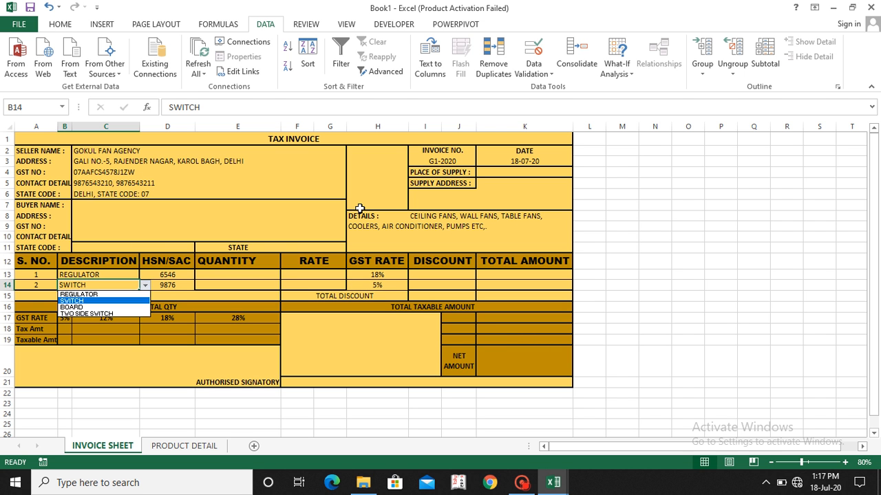
pyautogui.press('Down')
pyautogui.press('Down')
pyautogui.press('Up')
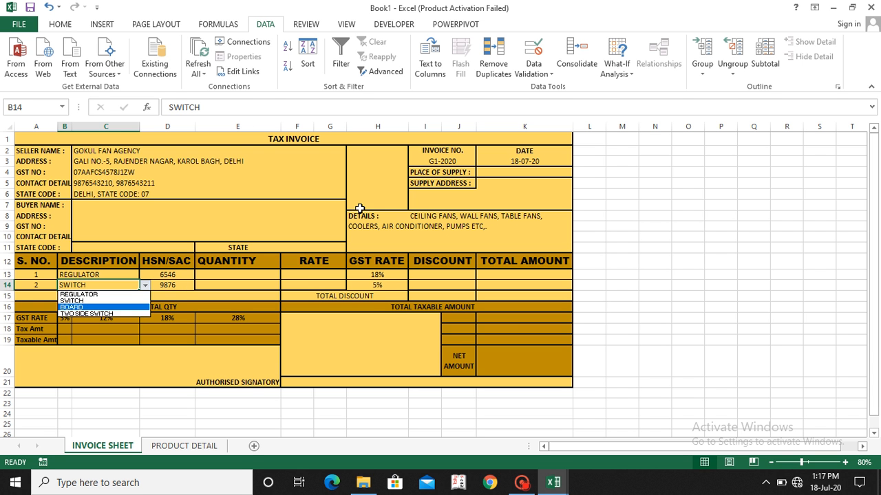
pyautogui.press('Return')
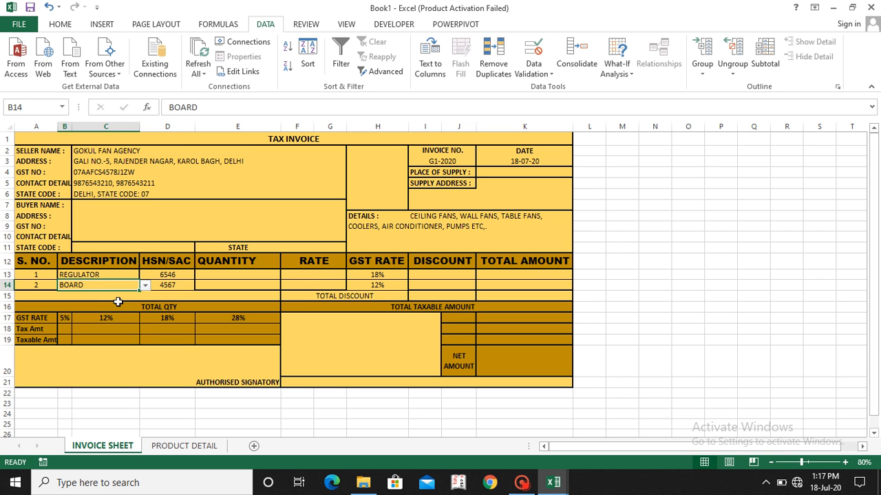
pyautogui.press('Delete')
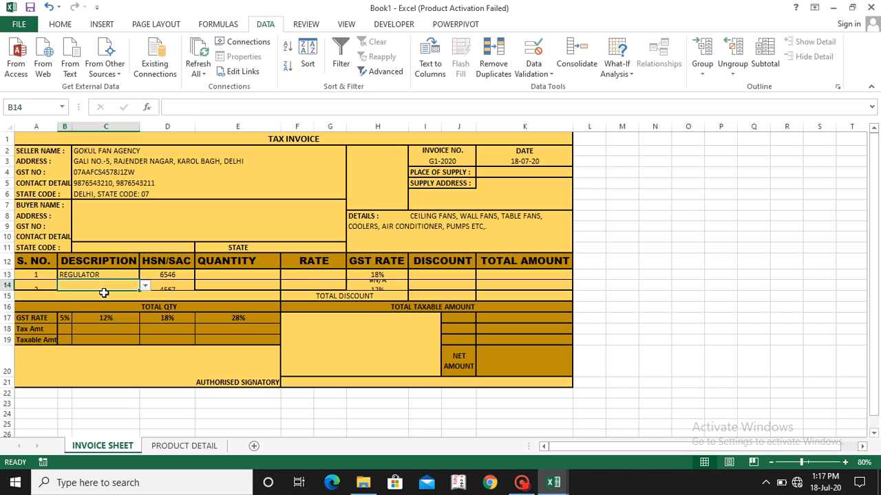
# Step: Wrap the GST rate formula in H13 in IFERROR: =IFERROR(VLOOKUP(B13,'PRODUCT DETAIL'!$C$5:$E$9,3,0),"")
pyautogui.click(382, 276)
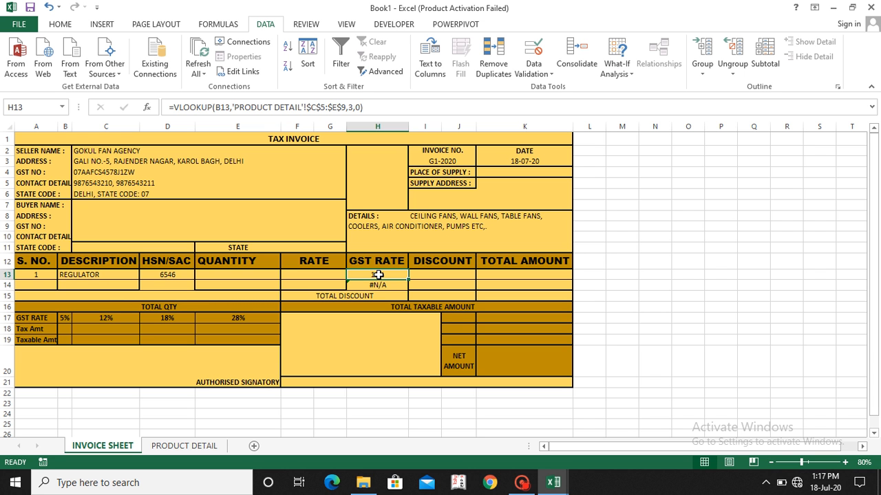
pyautogui.click(171, 108)
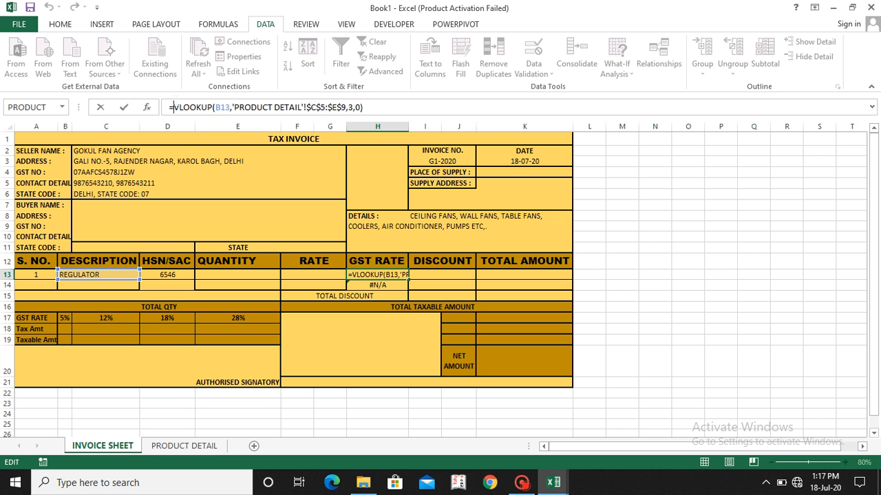
pyautogui.write('IFERROR(')
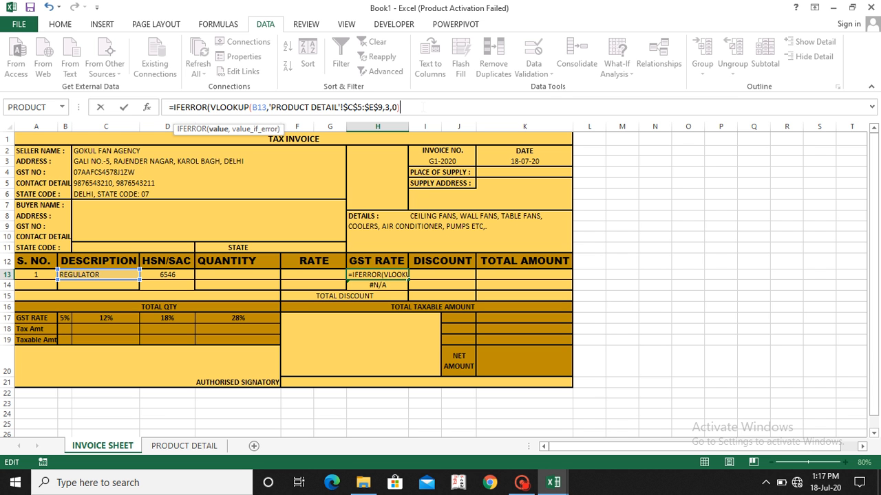
pyautogui.write(',')
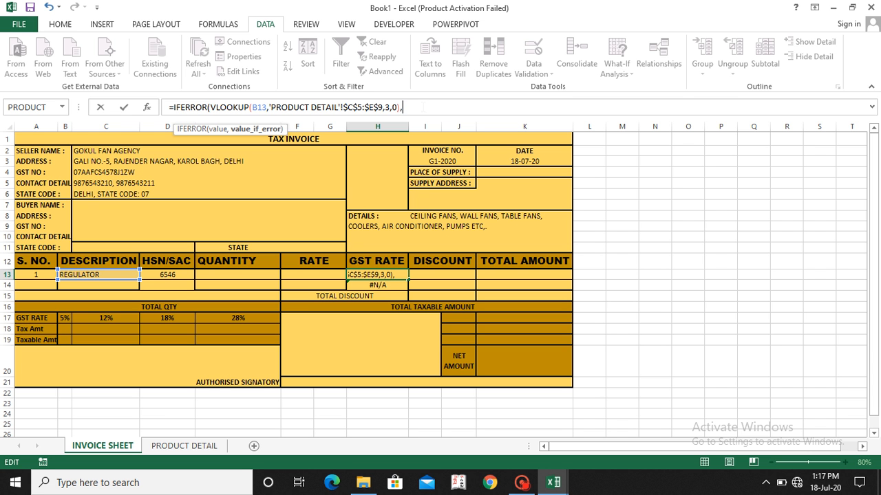
pyautogui.write('"")')
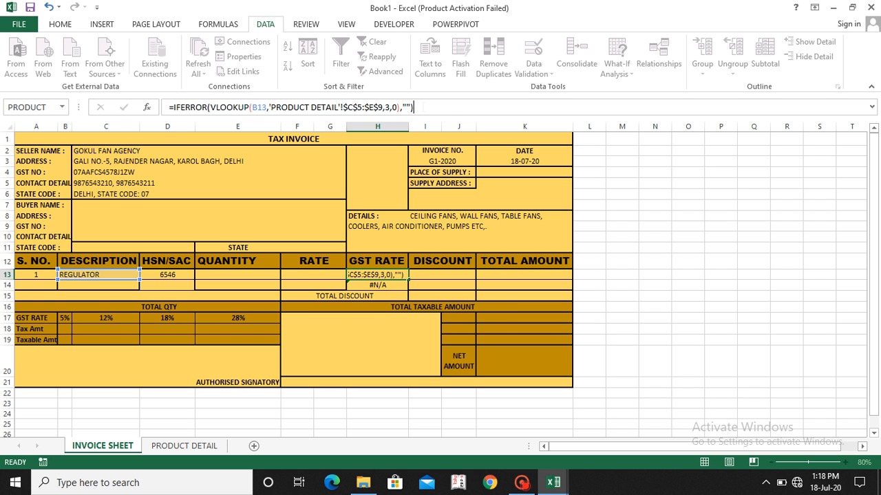
pyautogui.press('Return')
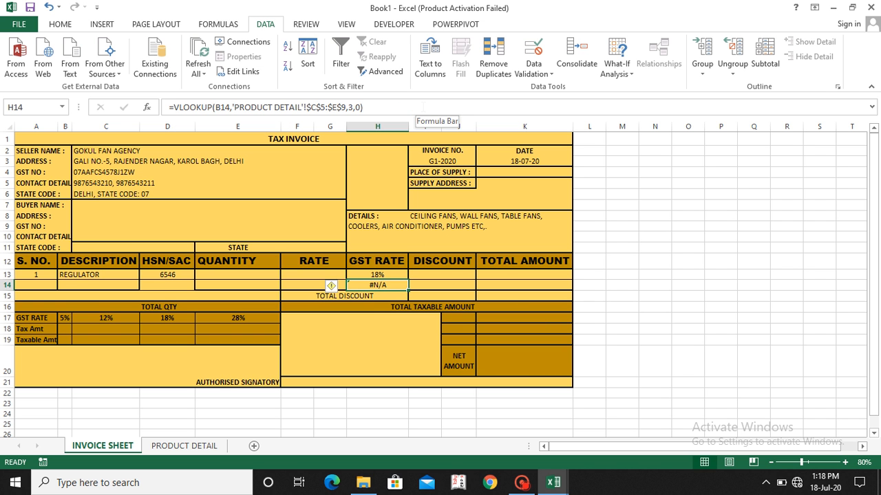
# Step: Copy the IFERROR GST rate formula from H13 into H14 and select the first DISCOUNT cell, I13
pyautogui.hotkey('ctrl', 'd')
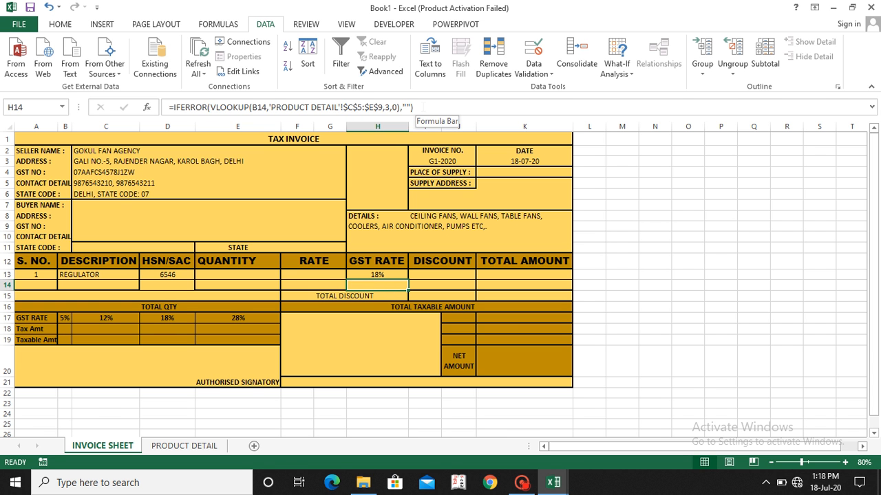
pyautogui.press('Right')
pyautogui.press('Up')
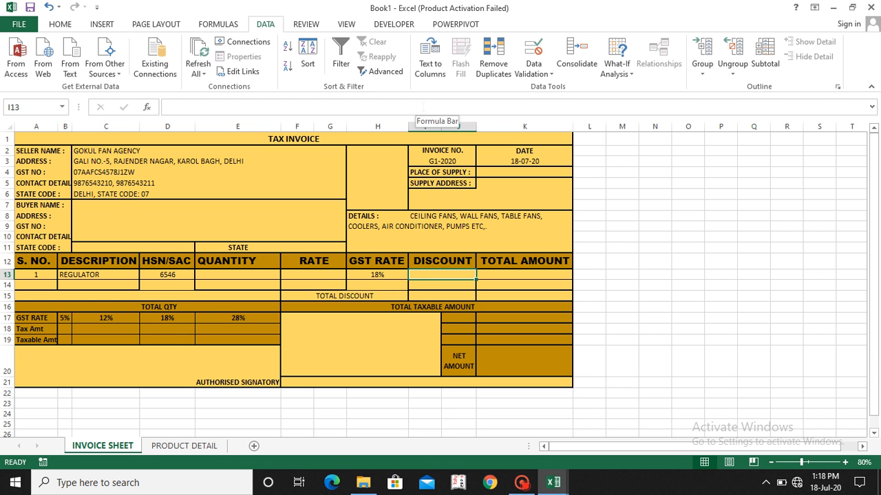
# Step: Enter the formula =E13*F13-I13 in K13 to calculate the item's TOTAL AMOUNT from quantity, rate and discount
pyautogui.press('Right')
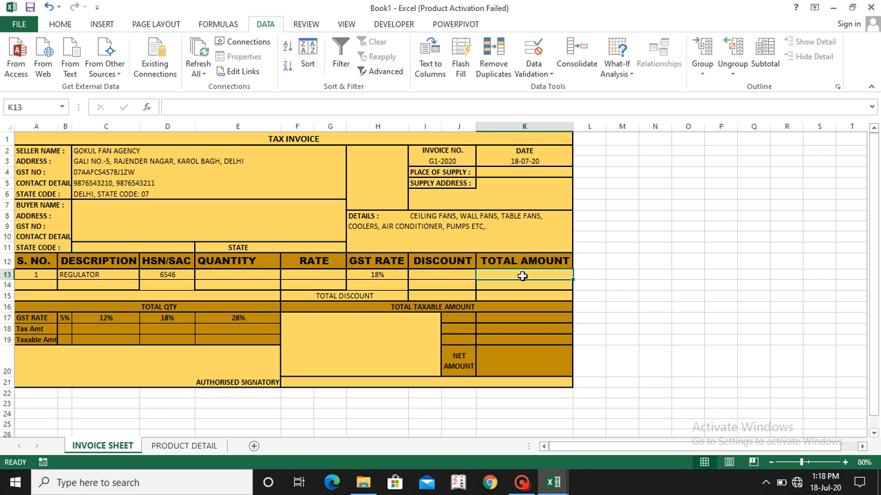
pyautogui.write('=')
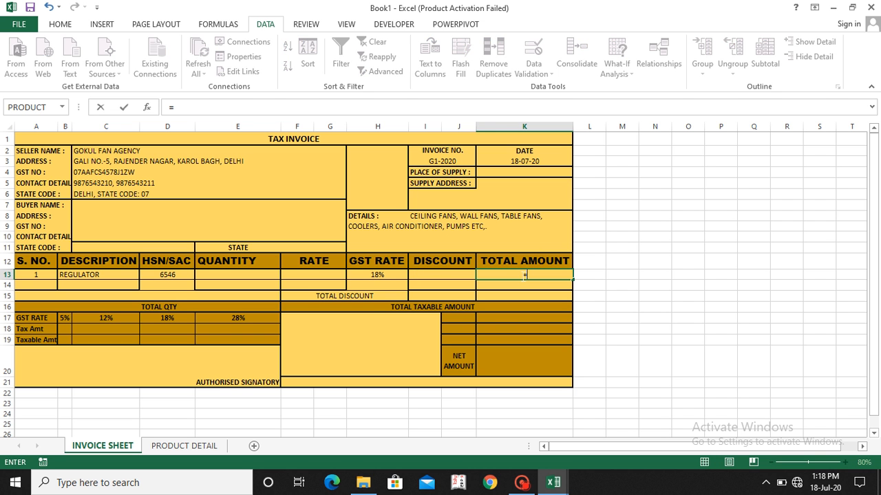
pyautogui.click(270, 274)
pyautogui.write('*')
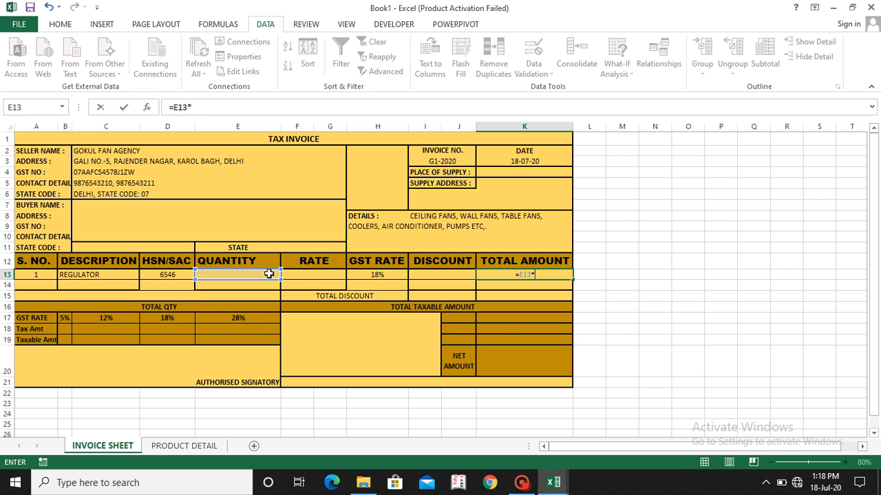
pyautogui.click(319, 277)
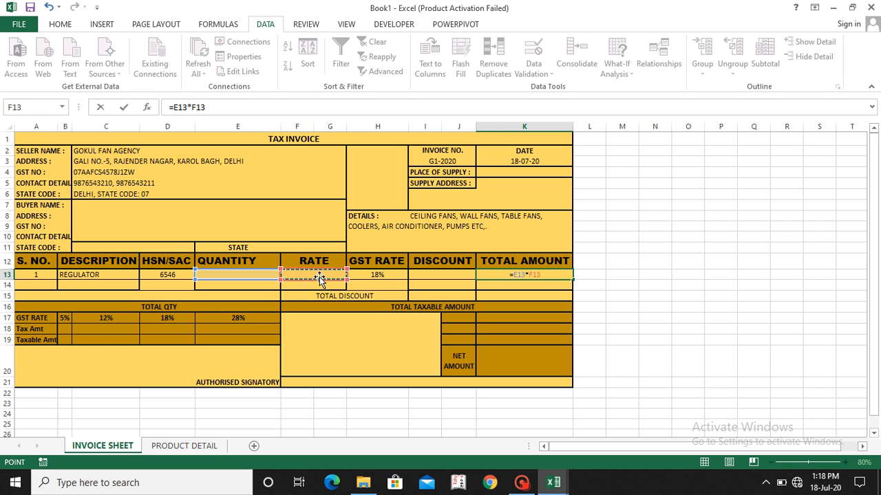
pyautogui.write('-')
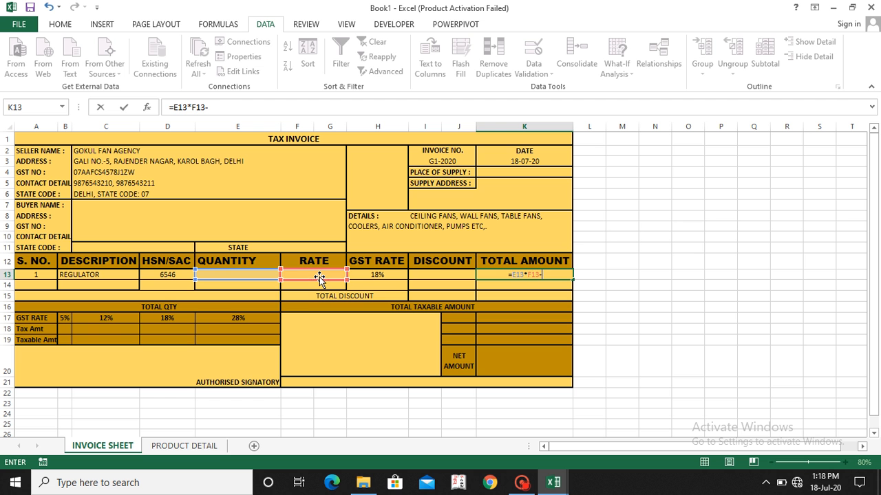
pyautogui.click(437, 277)
pyautogui.press('Return')
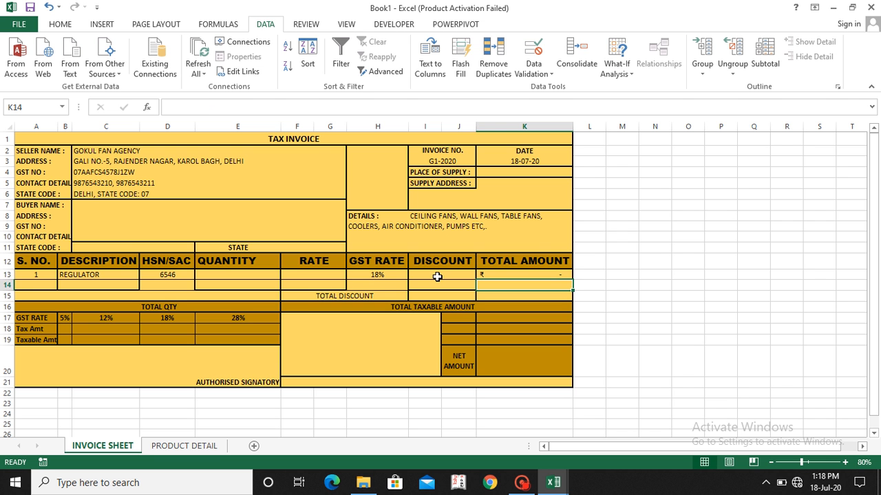
# Step: Copy the TOTAL AMOUNT formula from K13 down into K14
pyautogui.press('Up')
pyautogui.press('Down')
pyautogui.hotkey('ctrl', 'd')
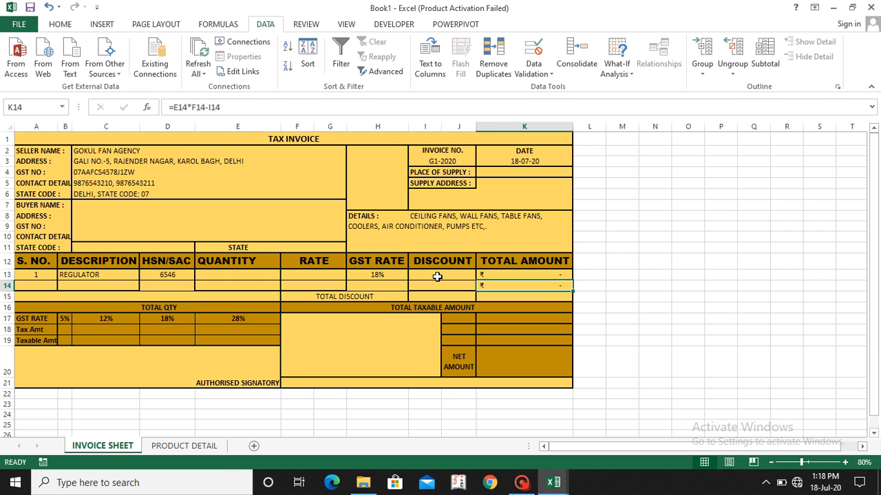
# Step: Total the discounts in I15, beside TOTAL DISCOUNT, with the formula =SUM(I13:J14)
pyautogui.press('Left')
pyautogui.press('Down')
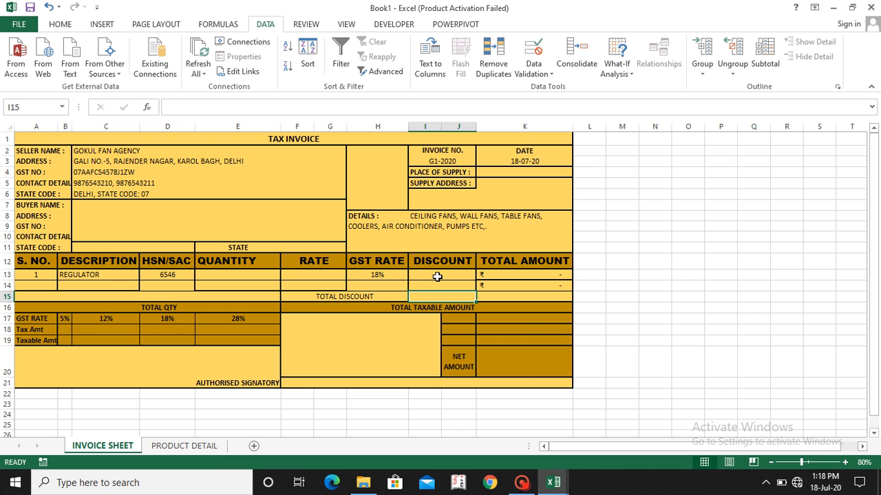
pyautogui.write('=')
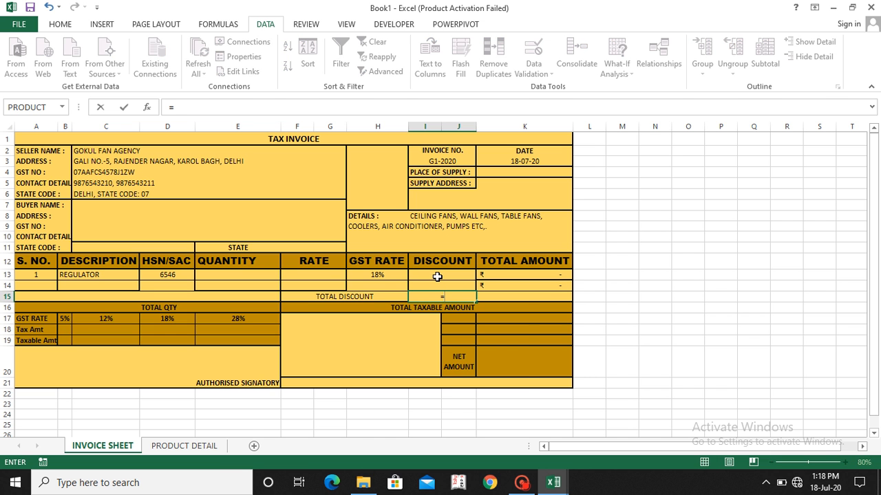
pyautogui.write('SUM')
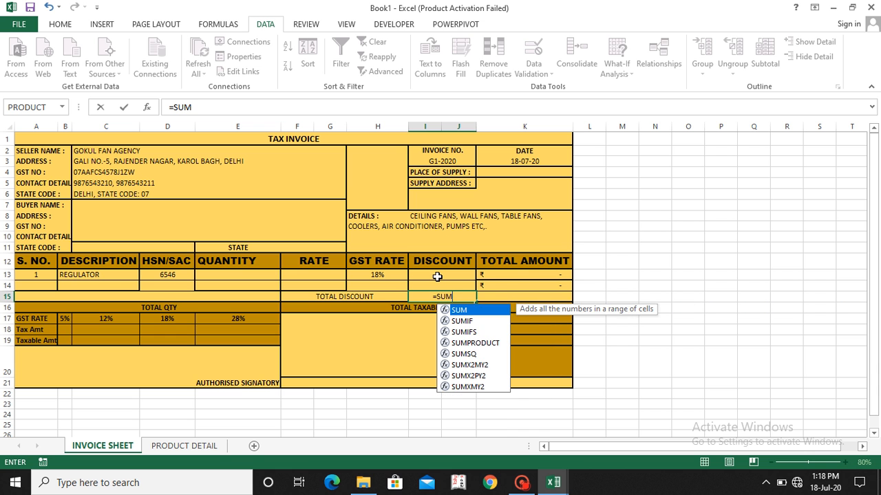
pyautogui.write('(')
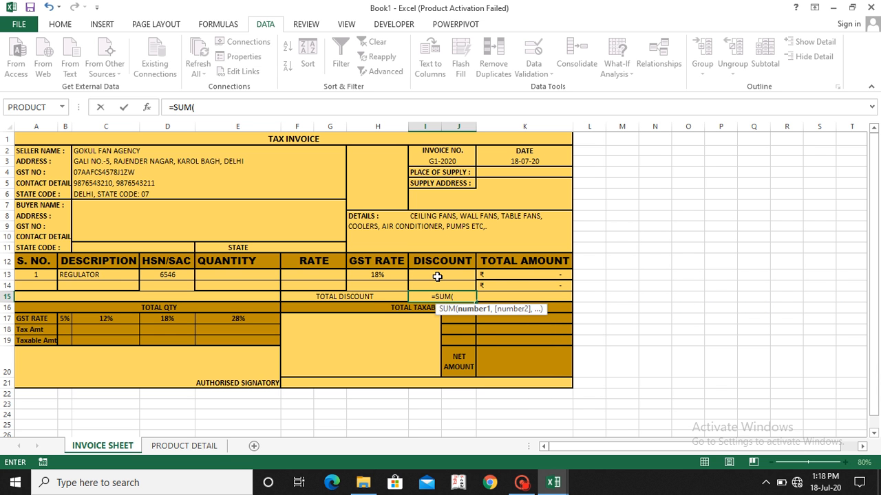
pyautogui.moveTo(437, 276); pyautogui.dragTo(437, 276)
pyautogui.press('Return')
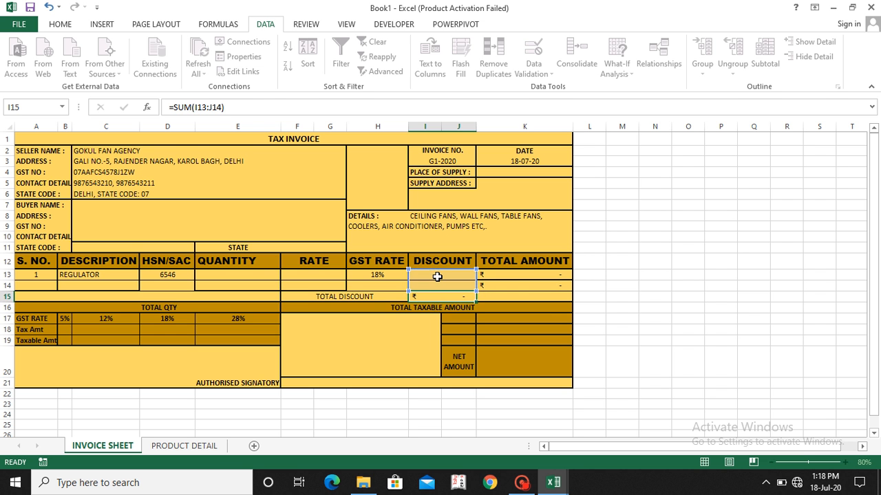
# Step: Test the discount total by entering 30 in DISCOUNT cell I13 and clearing the cell again
pyautogui.press('Up')
pyautogui.press('Up')
pyautogui.press('Up')
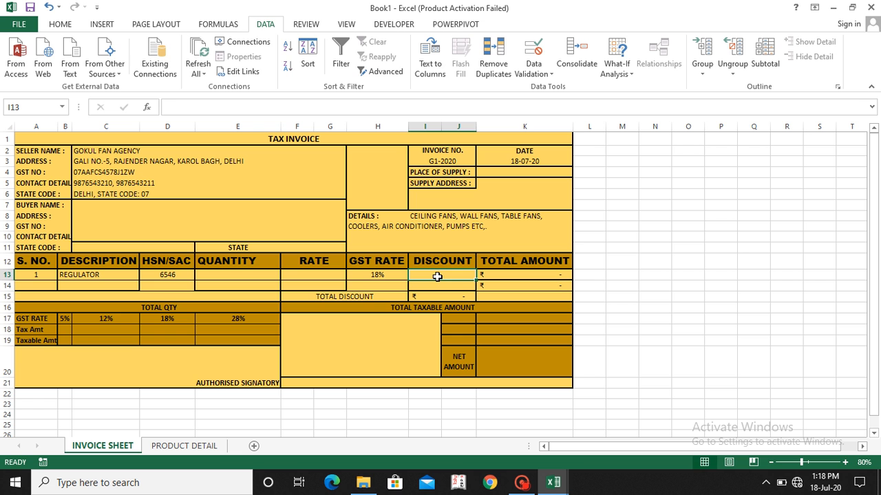
pyautogui.write('30')
pyautogui.press('Return')
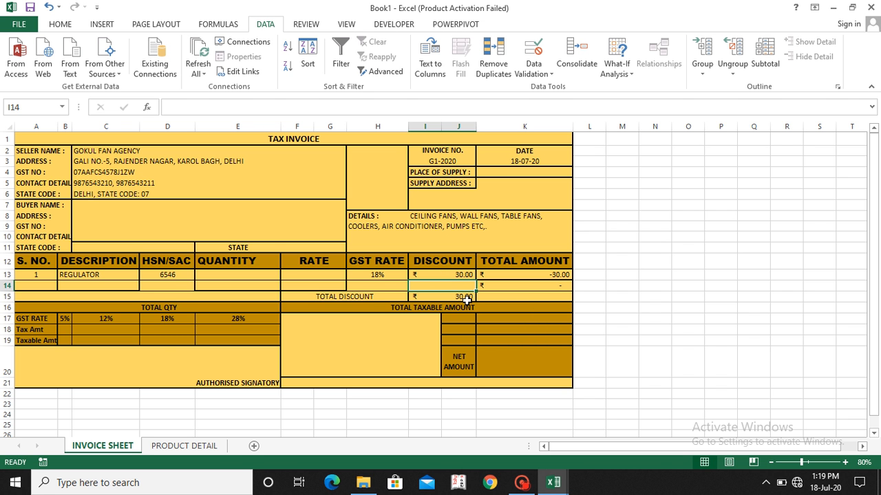
pyautogui.click(461, 275)
pyautogui.press('Delete')
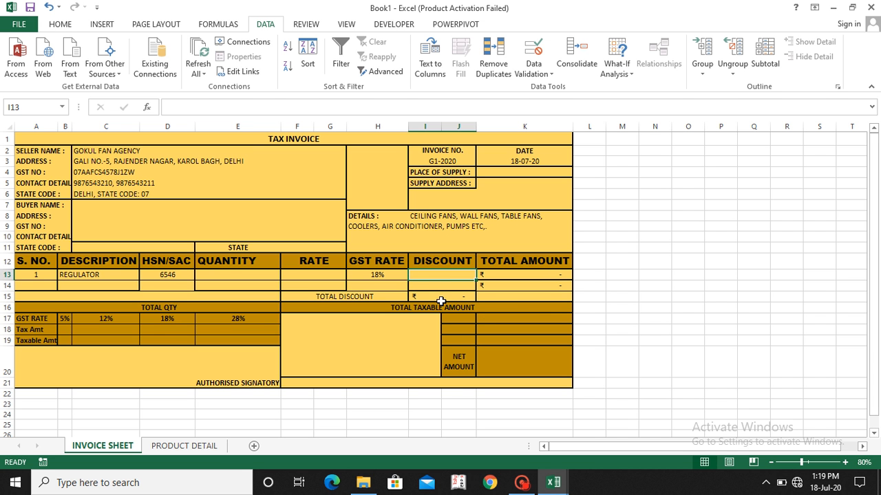
# Step: Total the item amounts in K16, beside TOTAL TAXABLE AMOUNT, with the formula =SUM(K13:K15)
pyautogui.click(516, 307)
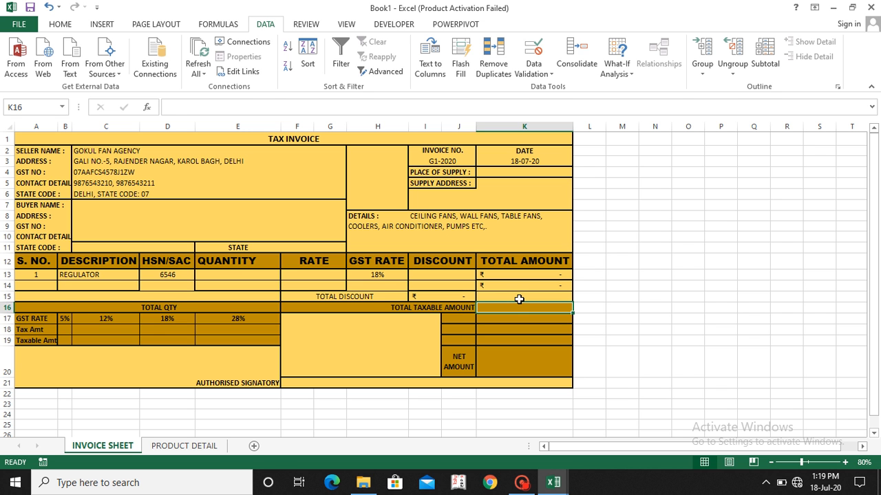
pyautogui.write('=SUM')
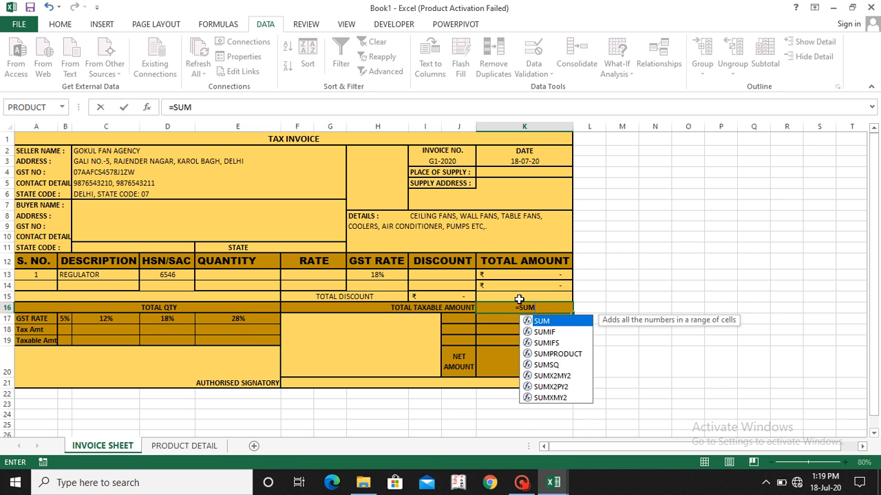
pyautogui.write('(')
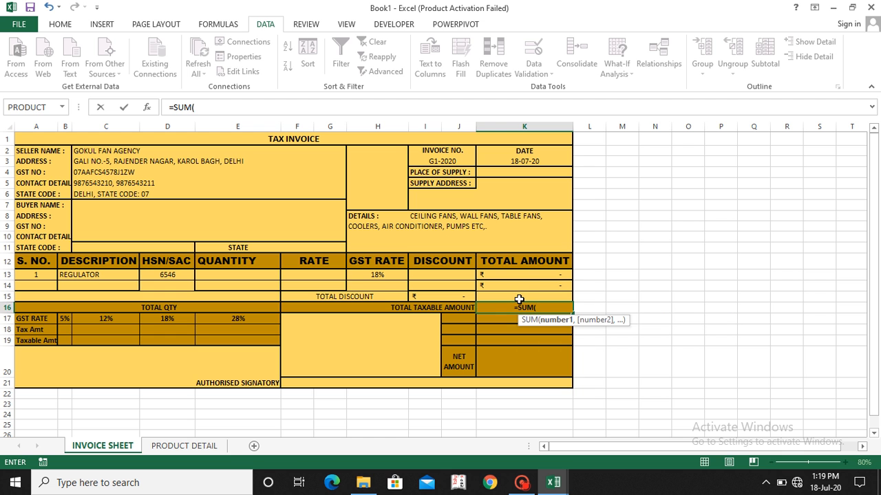
pyautogui.moveTo(533, 276); pyautogui.dragTo(531, 293)
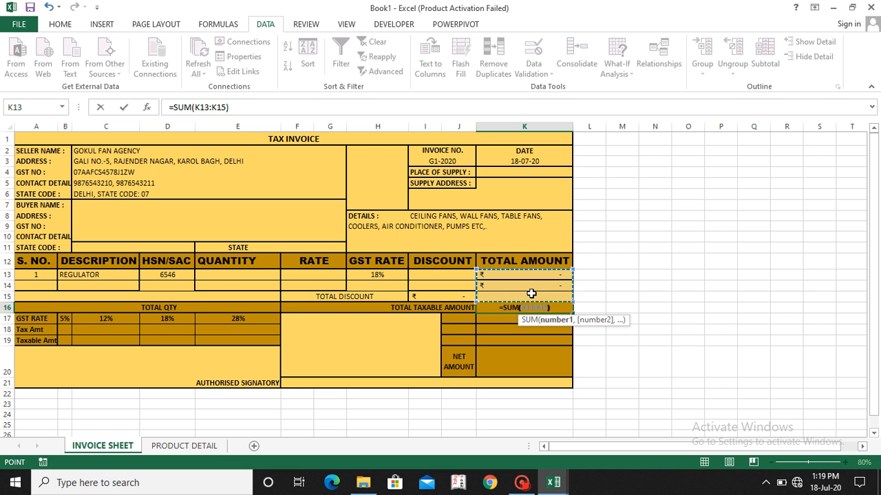
pyautogui.press('Return')
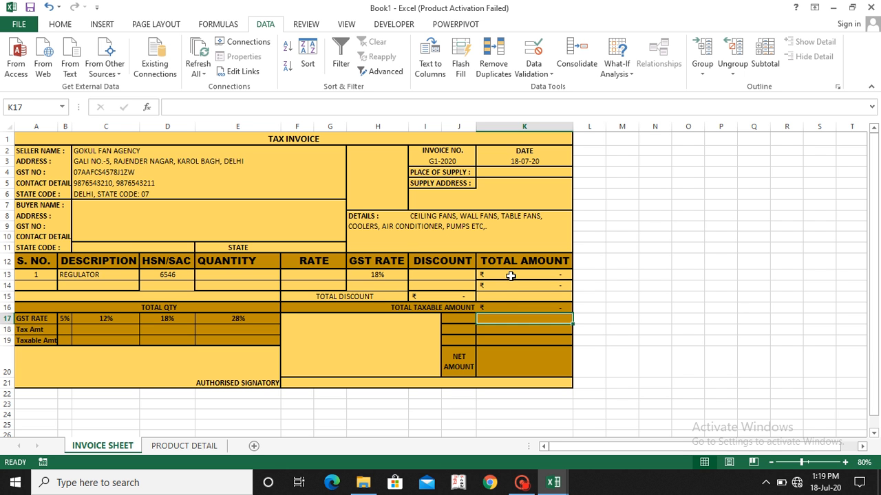
# Step: Apply all borders to the second TOTAL AMOUNT cell, K14
pyautogui.click(510, 276)
pyautogui.press('Down')
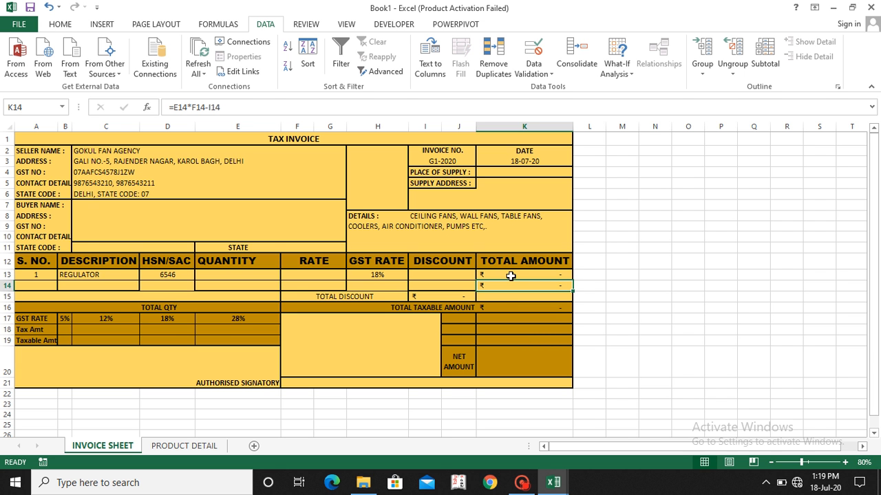
pyautogui.press('alt')
pyautogui.press('h')
pyautogui.press('b')
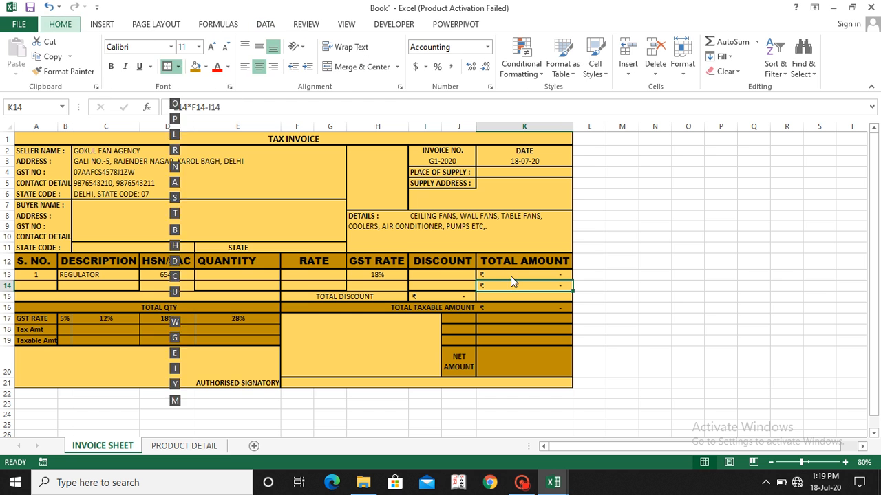
pyautogui.press('a')
# Step: Apply a thick box border around the TOTAL AMOUNT column range K12:K15 and deselect it
pyautogui.press('Up')
pyautogui.press('Up')
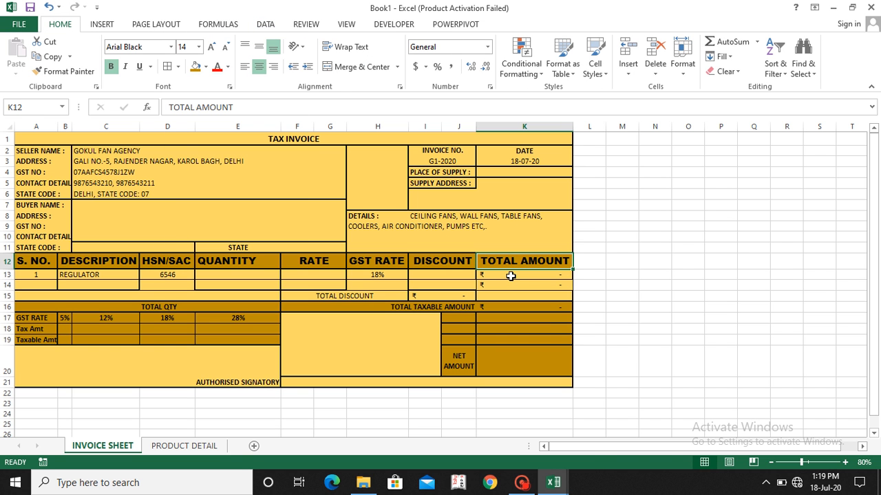
pyautogui.hotkey('shift', 'Down')
pyautogui.hotkey('shift', 'Down')
pyautogui.hotkey('shift', 'Down')
pyautogui.press('alt')
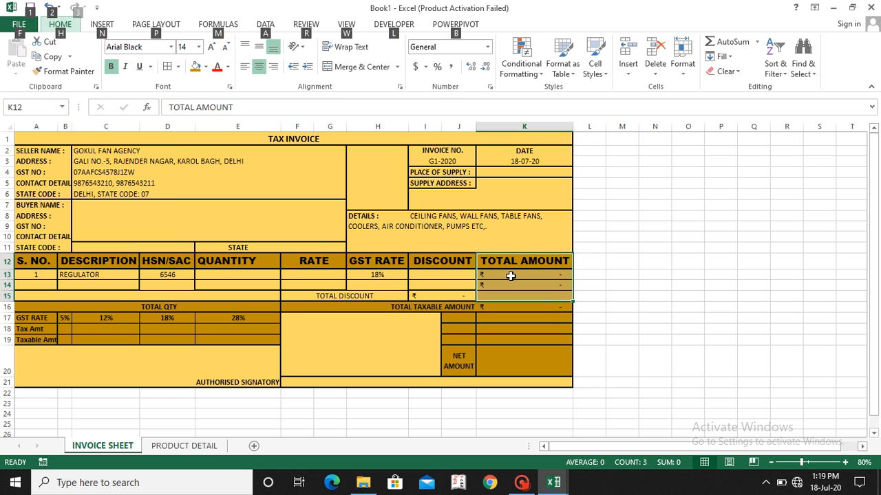
pyautogui.press('h')
pyautogui.press('b')
pyautogui.press('t')
pyautogui.click(510, 276)
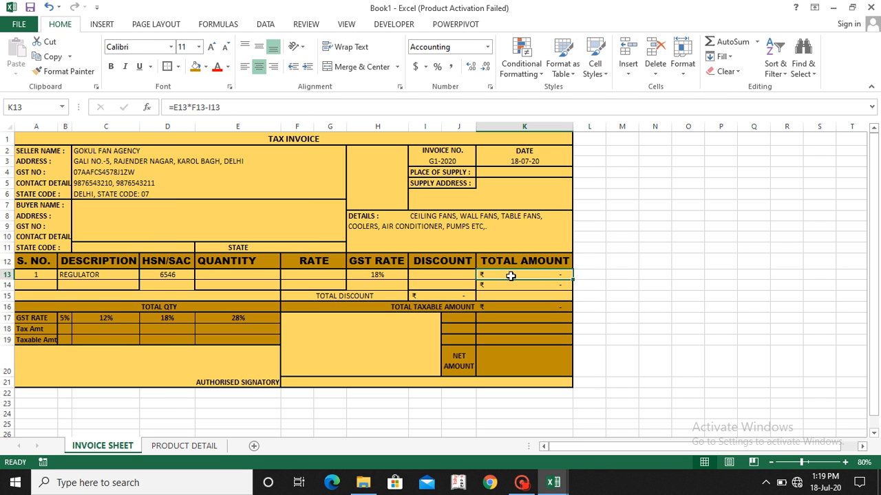
pyautogui.click(657, 297)
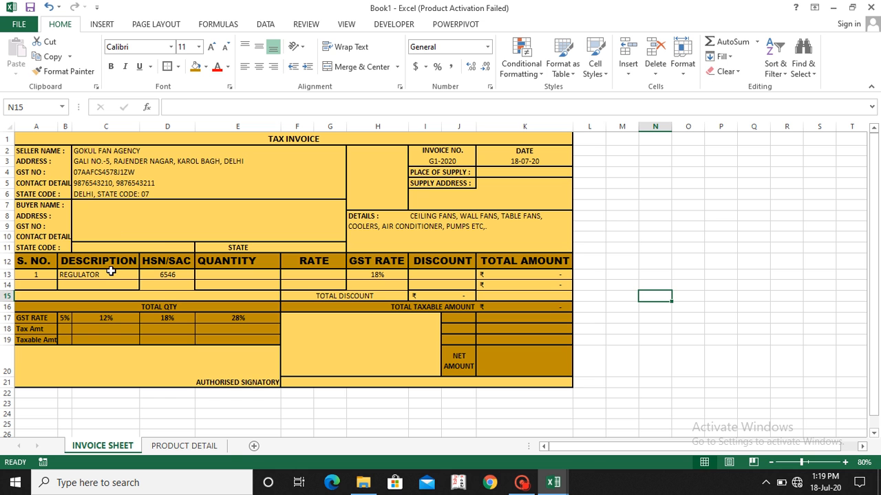
# Step: Apply all borders to the item table range A12:G14, from the S. NO. column to the RATE column
pyautogui.click(35, 259)
pyautogui.hotkey('shift', 'Down')
pyautogui.hotkey('shift', 'Down')
pyautogui.hotkey('shift', 'Right')
pyautogui.hotkey('shift', 'Right')
pyautogui.hotkey('shift', 'Right')
pyautogui.hotkey('shift', 'Right')
pyautogui.hotkey('shift', 'Right')
pyautogui.hotkey('shift', 'Right')
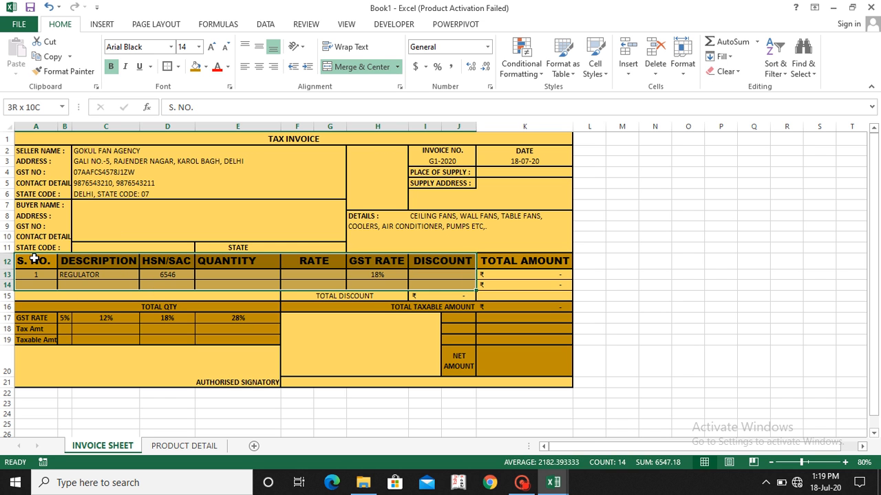
pyautogui.hotkey('shift', 'Right')
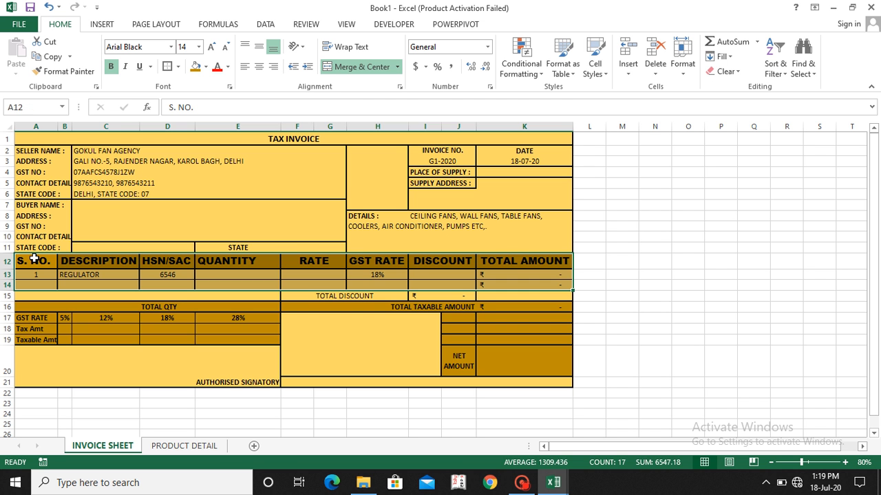
pyautogui.hotkey('shift', 'Left')
pyautogui.hotkey('shift', 'Left')
pyautogui.hotkey('shift', 'Left')
pyautogui.hotkey('shift', 'Left')
pyautogui.hotkey('shift', 'Left')
pyautogui.hotkey('shift', 'Left')
pyautogui.hotkey('shift', 'Right')
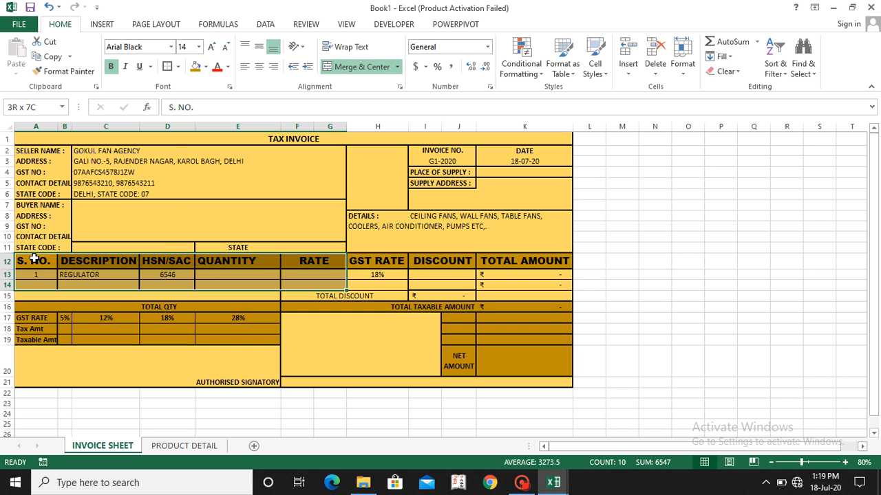
pyautogui.press('alt')
pyautogui.press('h')
pyautogui.press('b')
pyautogui.press('a')
# Step: Widen column B so that the CONTACT DETAIL labels and the DESCRIPTION column have more room
pyautogui.click(142, 262)
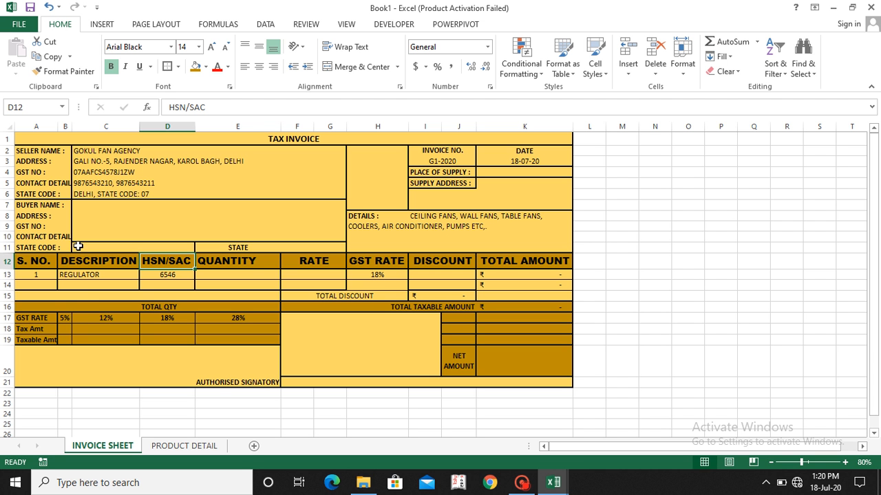
pyautogui.moveTo(70, 128); pyautogui.dragTo(98, 128)
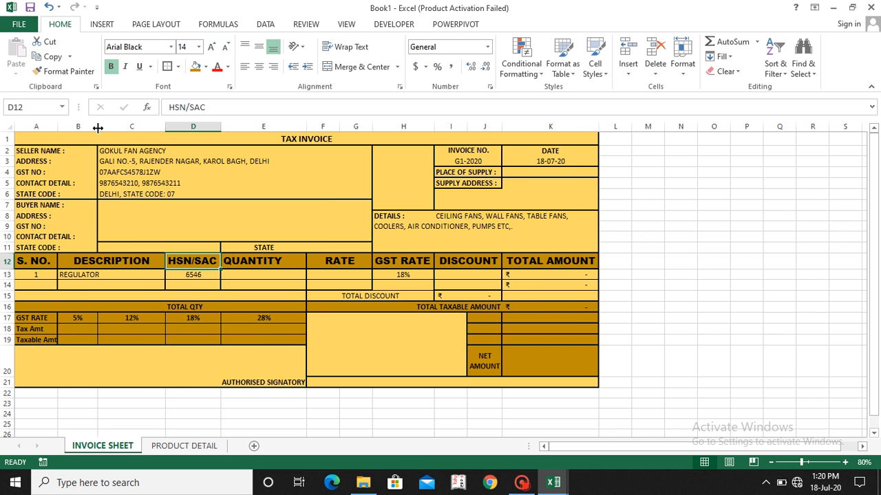
# Step: Enter =SUMIFS(K13:K14,H13:H14,B17) in cell B19 to compute the taxable amount for the 5% GST rate
pyautogui.click(77, 331)
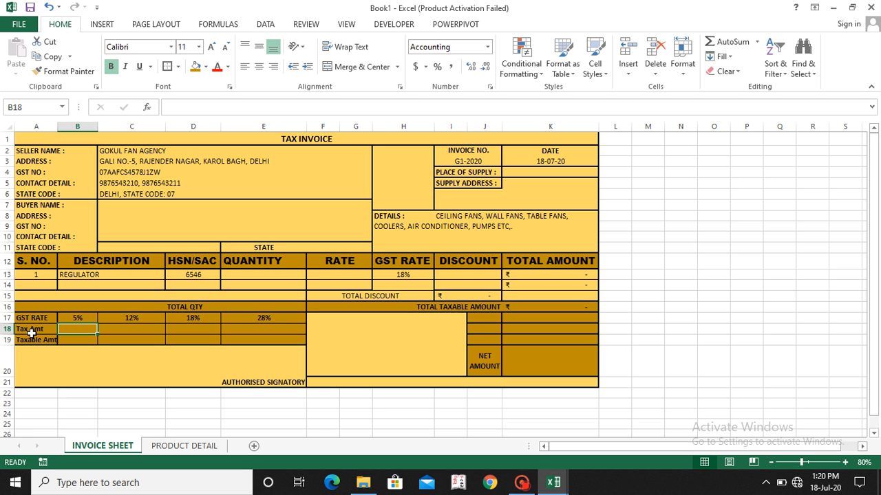
pyautogui.click(64, 342)
pyautogui.write('=SUM')
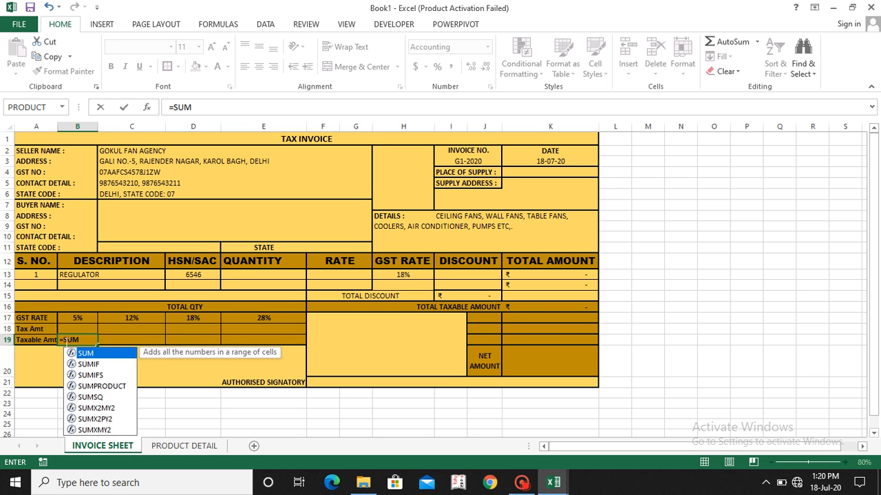
pyautogui.write('IFS')
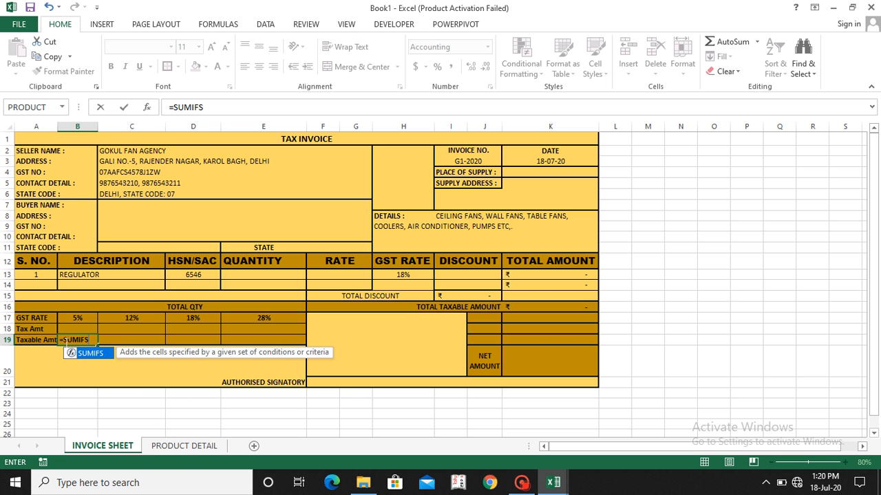
pyautogui.write('(')
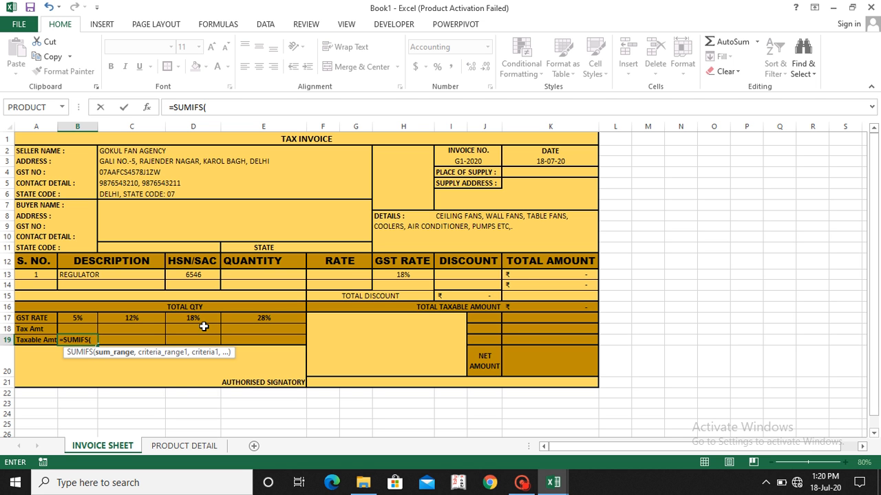
pyautogui.click(521, 275)
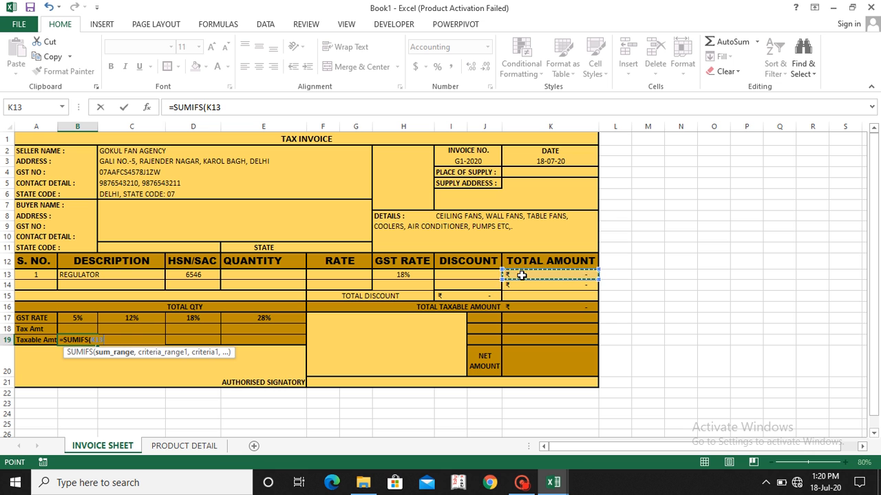
pyautogui.hotkey('shift', 'Down')
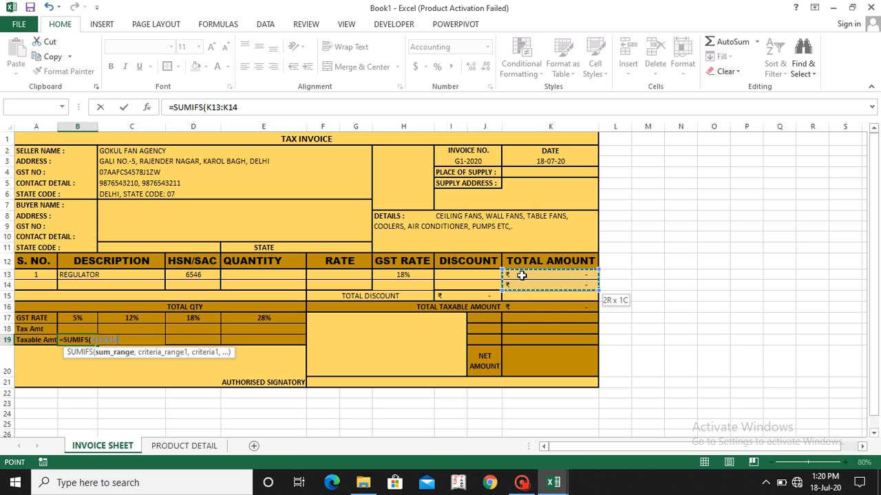
pyautogui.write(',')
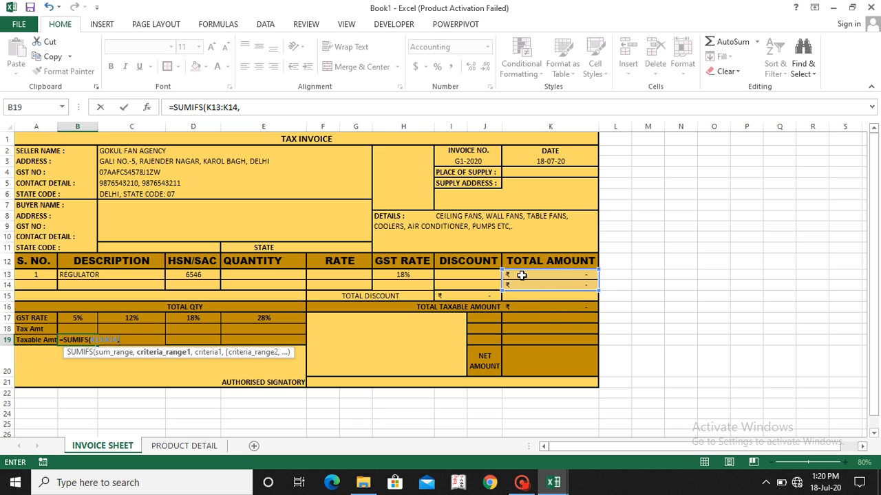
pyautogui.click(421, 274)
pyautogui.hotkey('shift', 'Down')
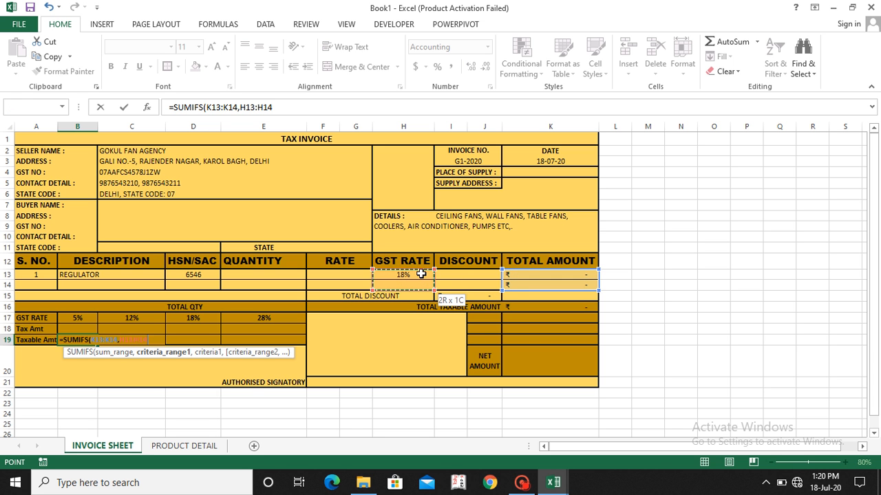
pyautogui.write(',')
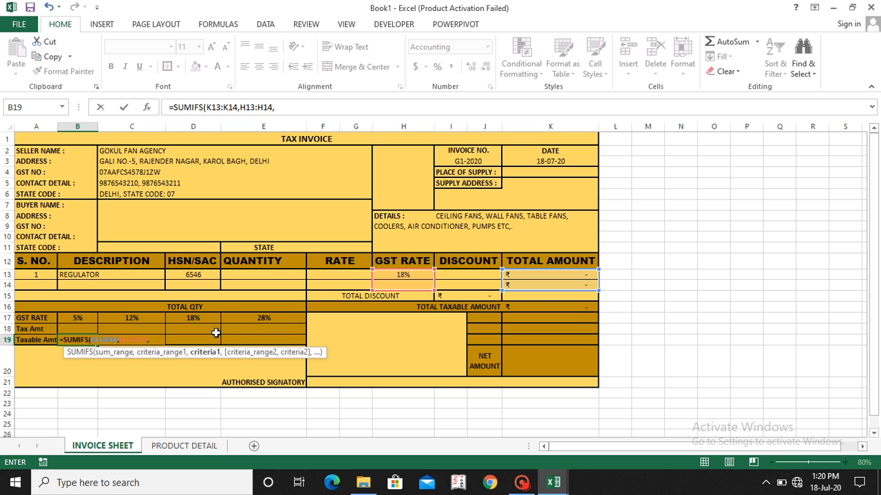
pyautogui.click(84, 316)
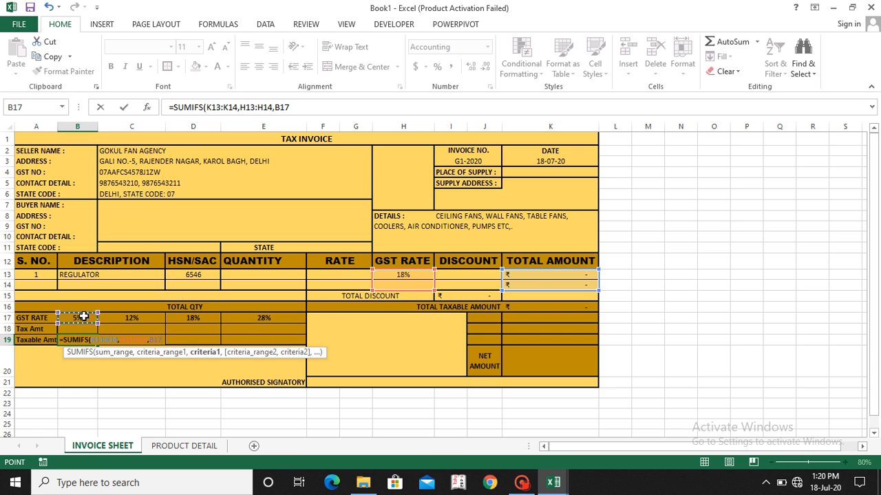
pyautogui.write(')')
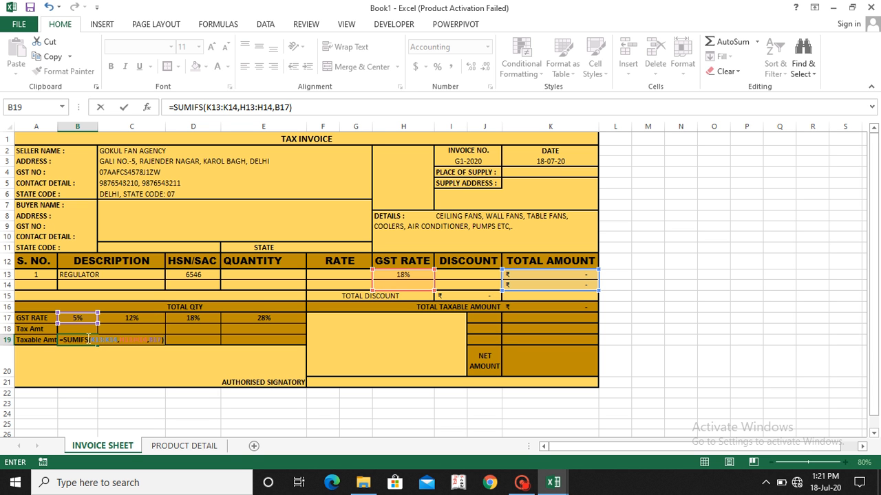
pyautogui.press('Return')
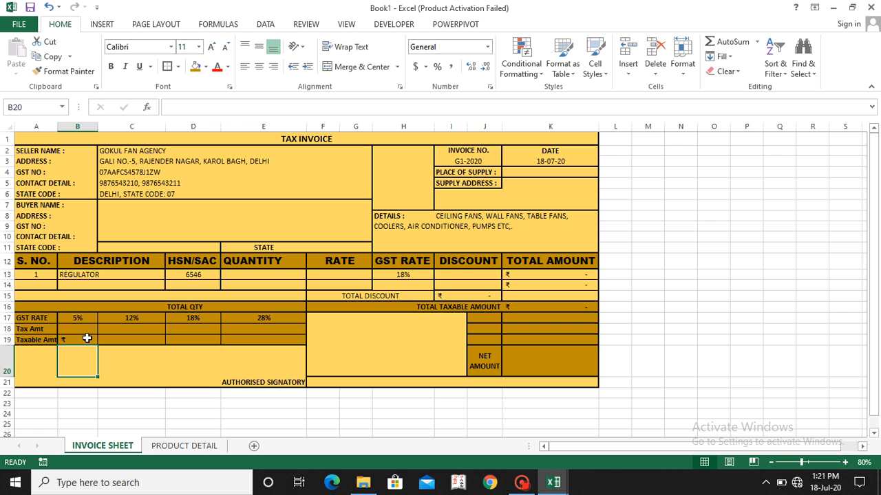
pyautogui.click(89, 340)
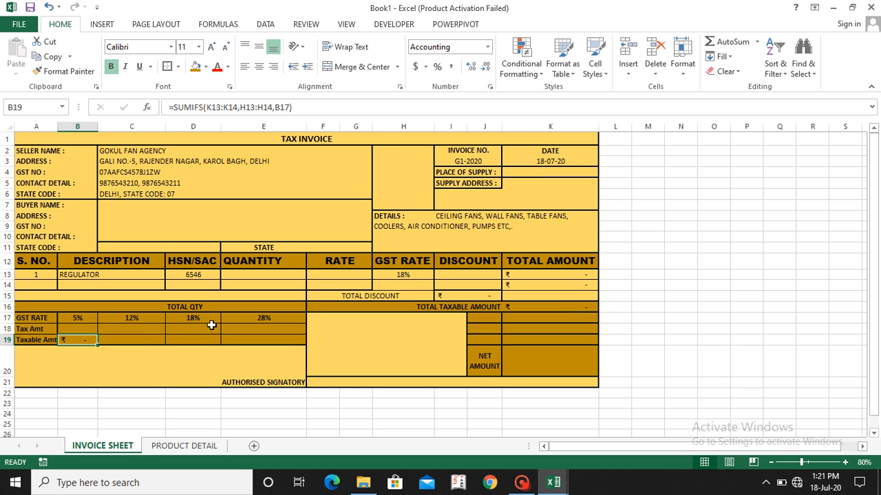
# Step: Change the first item's description in row 13 to SWITCH, trying BOARD first
pyautogui.click(109, 275)
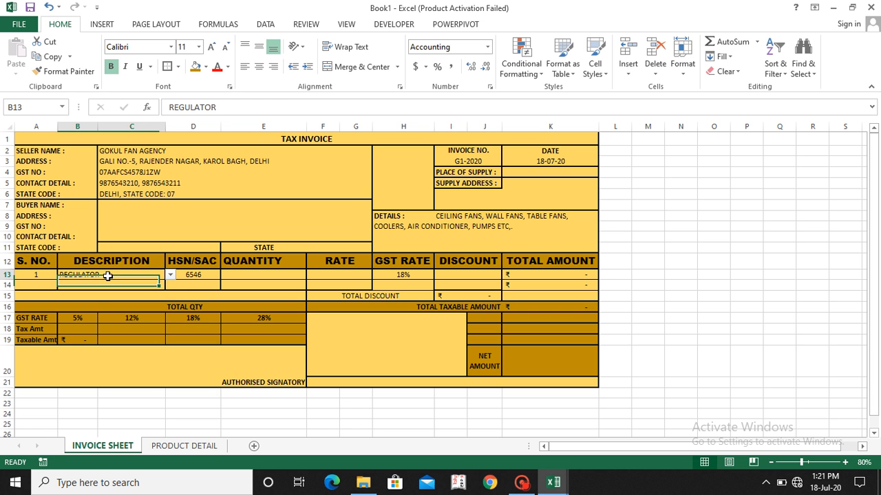
pyautogui.click(169, 275)
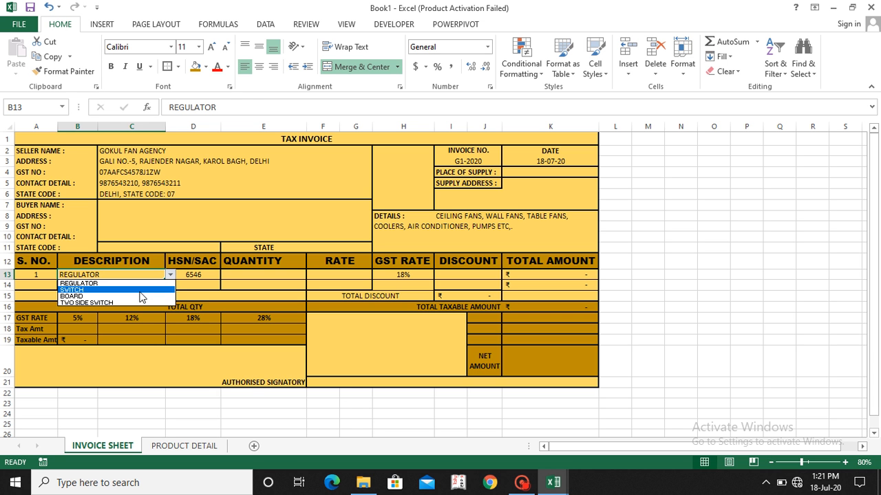
pyautogui.click(132, 297)
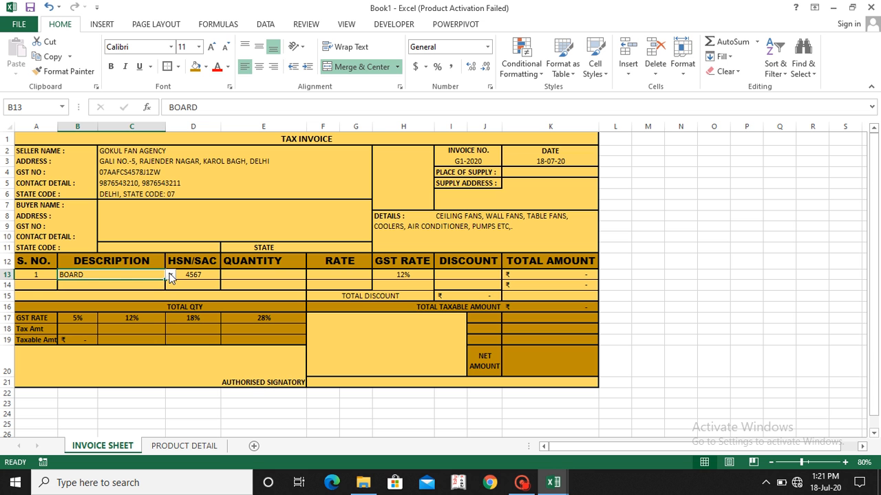
pyautogui.click(170, 275)
pyautogui.click(135, 290)
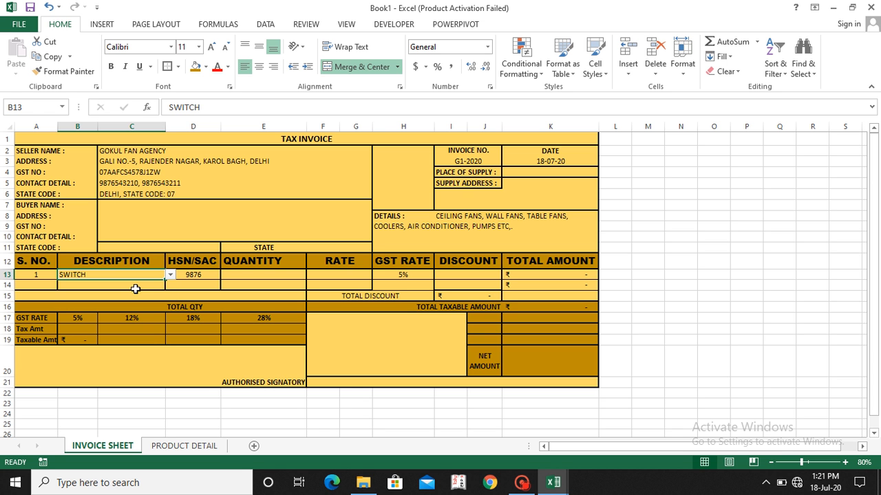
# Step: Fill in the SWITCH row with quantity 2, rate 15 and discount 5
pyautogui.click(248, 274)
pyautogui.write('2')
pyautogui.press('Tab')
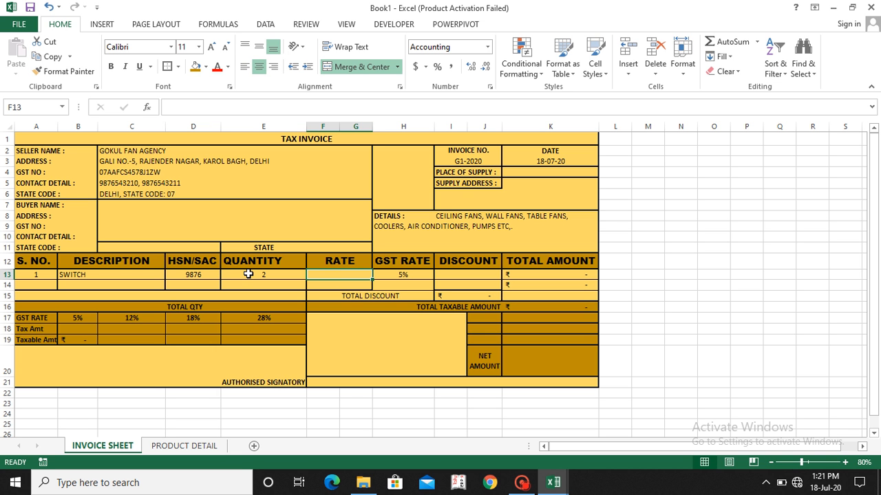
pyautogui.write('15')
pyautogui.press('Tab')
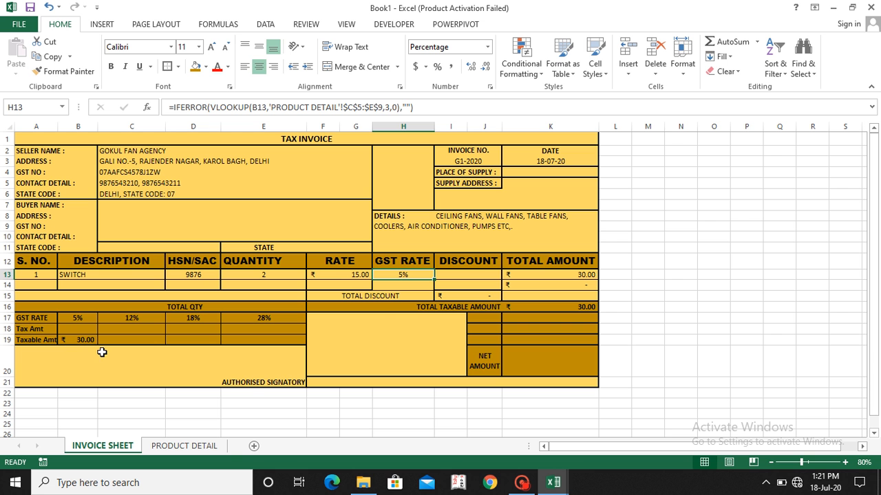
pyautogui.click(477, 273)
pyautogui.write('5')
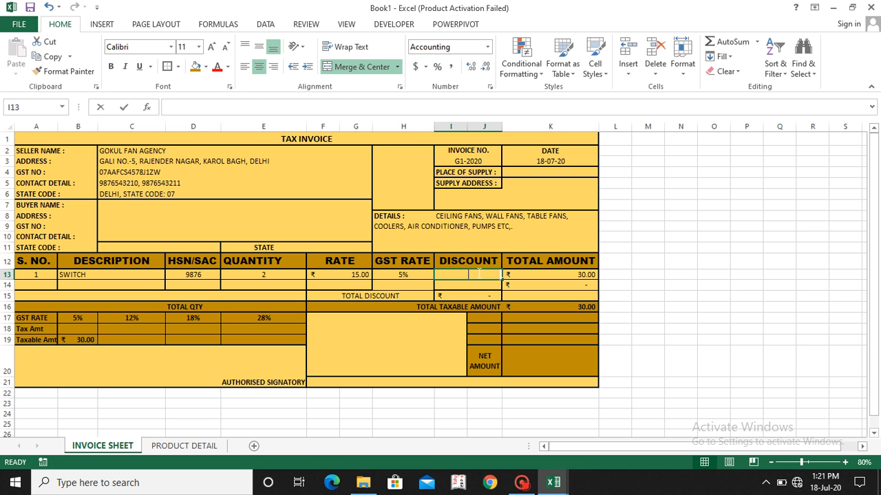
pyautogui.press('Return')
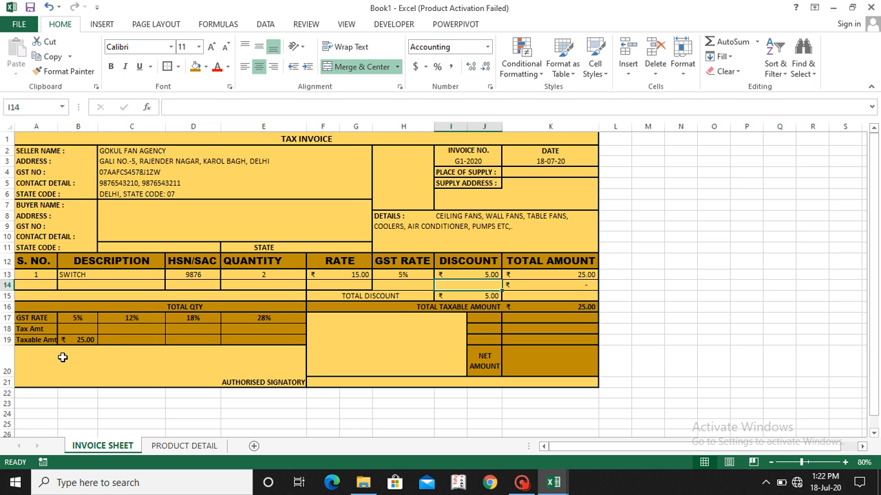
# Step: Enter =B19*B17 in cell B18 to calculate the 5% tax amount from the taxable amount
pyautogui.click(84, 329)
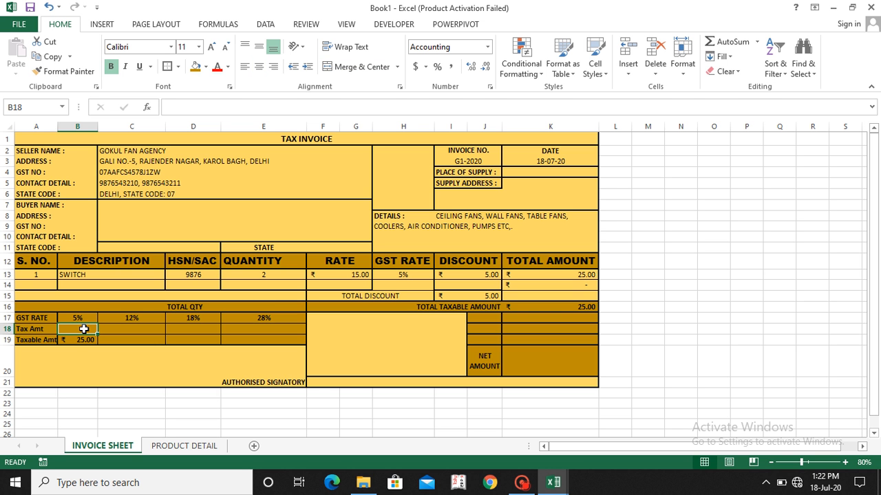
pyautogui.write('=')
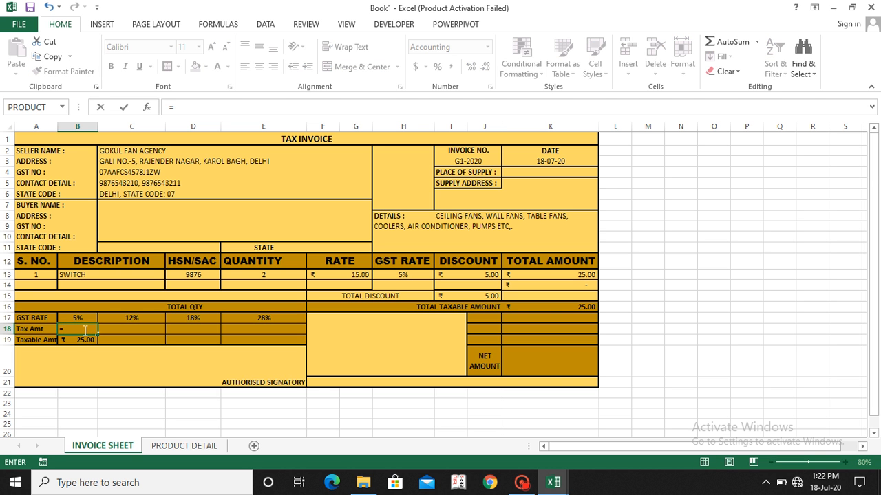
pyautogui.click(84, 340)
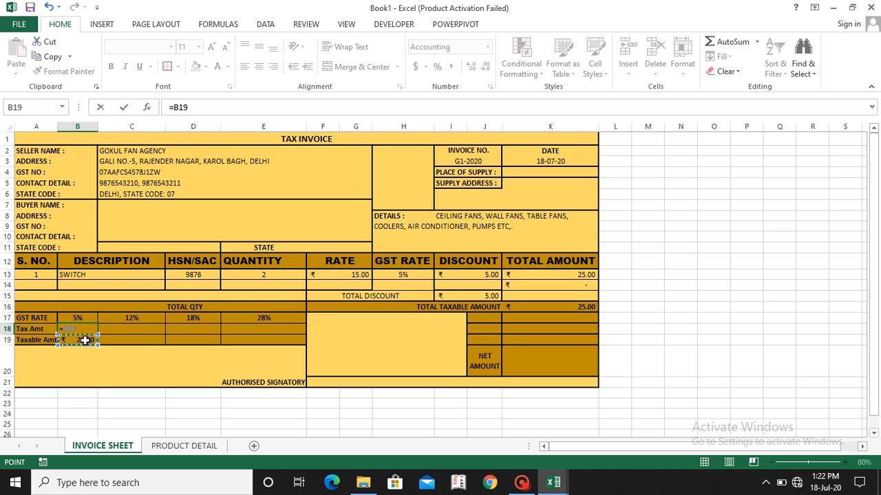
pyautogui.write('*')
pyautogui.click(81, 315)
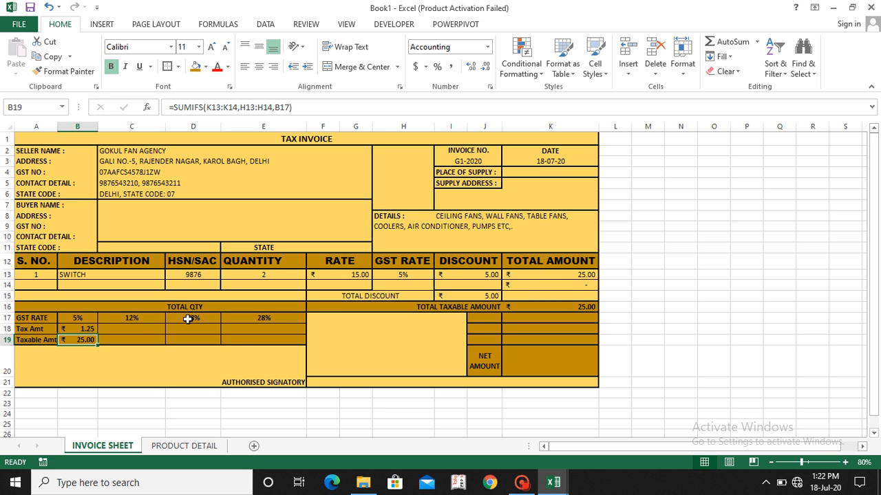
# Step: Make the SUMIFS ranges in B19 absolute as $K$13:$K$14 and $H$13:$H$14, keeping B17 relative
pyautogui.click(211, 108)
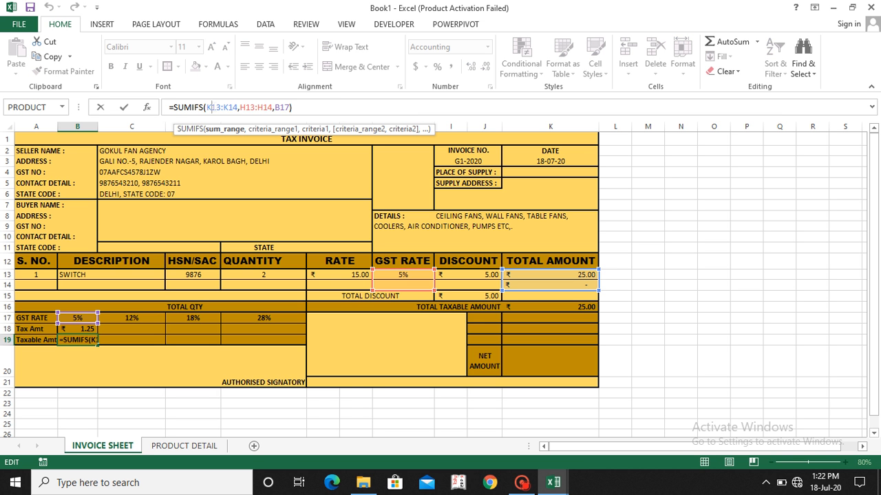
pyautogui.press('F4')
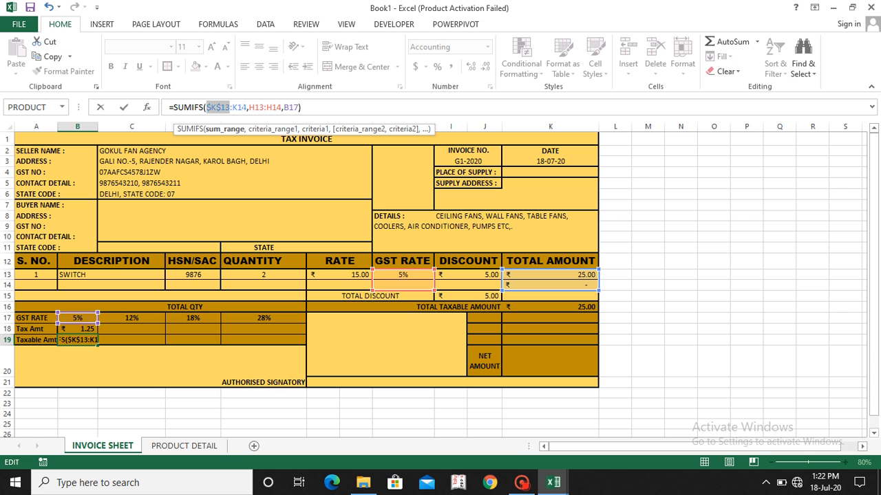
pyautogui.click(239, 107)
pyautogui.press('F4')
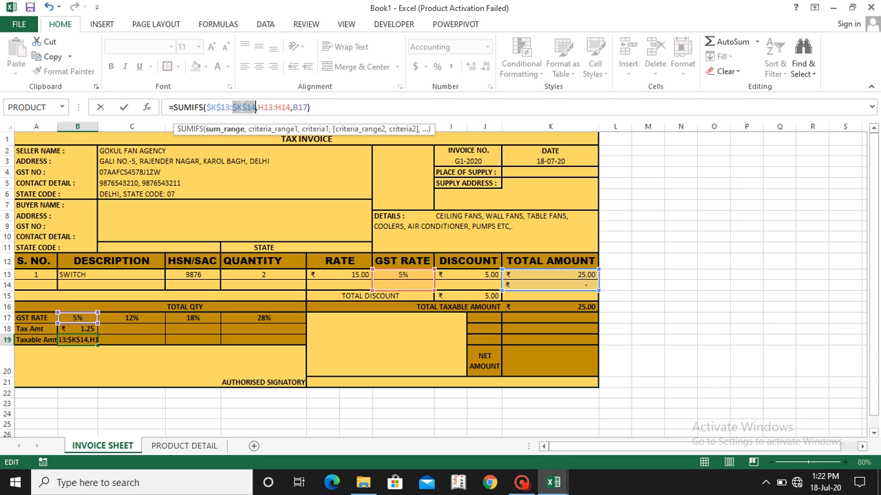
pyautogui.click(271, 107)
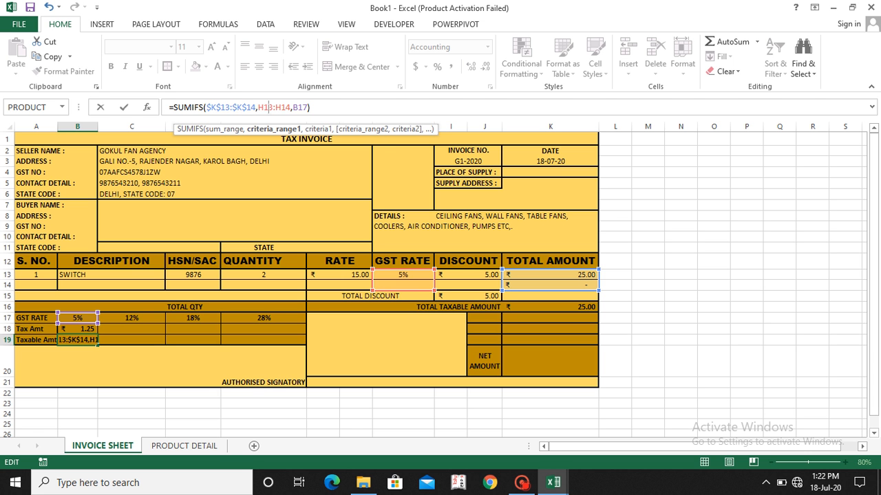
pyautogui.press('F4')
pyautogui.click(263, 107)
pyautogui.press('F4')
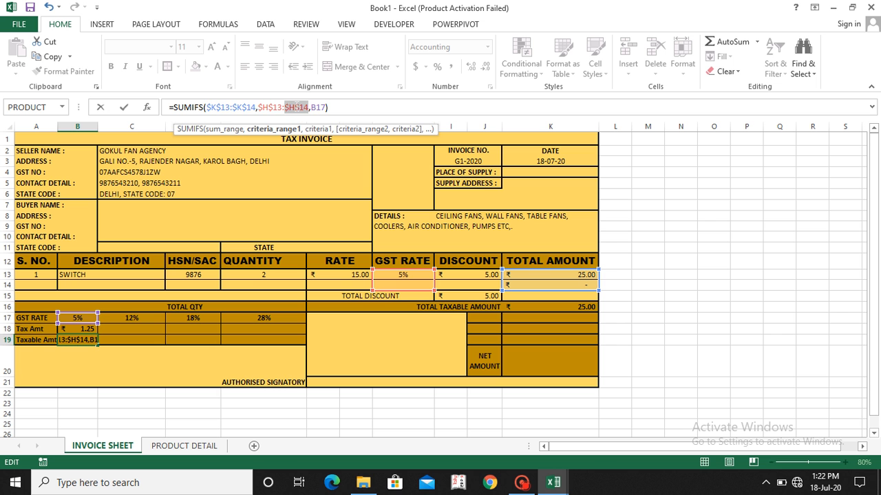
pyautogui.press('Return')
# Step: Copy the tax and taxable amount formulas from B18:B19 to C18:E19 for the 12%, 18% and 28% rates
pyautogui.press('Up')
pyautogui.press('Up')
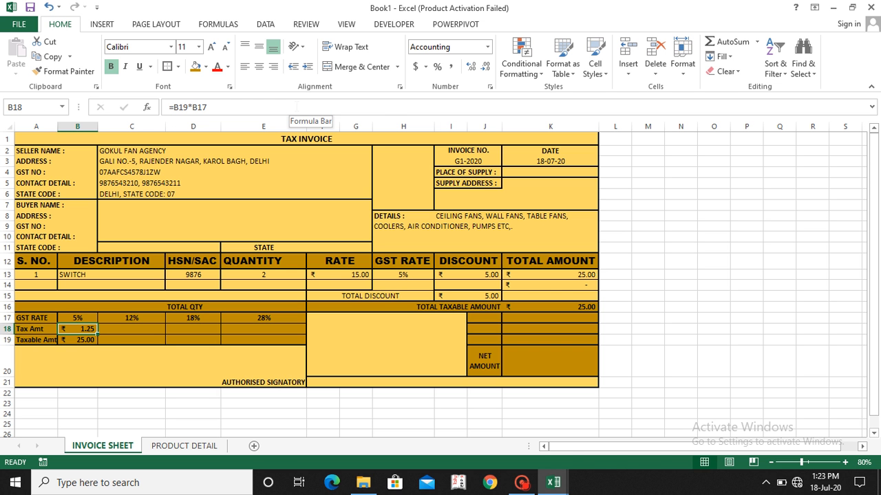
pyautogui.hotkey('shift', 'Down')
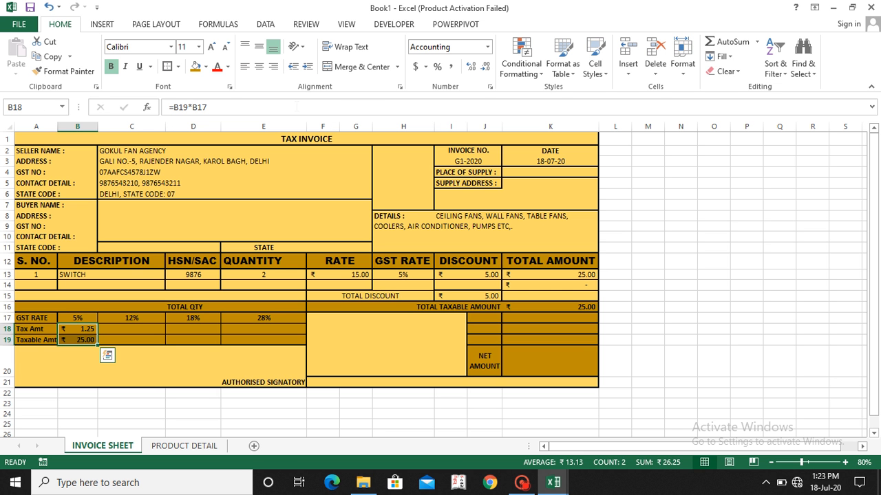
pyautogui.hotkey('ctrl', 'c')
pyautogui.press('Right')
pyautogui.hotkey('shift', 'Right')
pyautogui.hotkey('shift', 'Right')
pyautogui.hotkey('shift', 'Down')
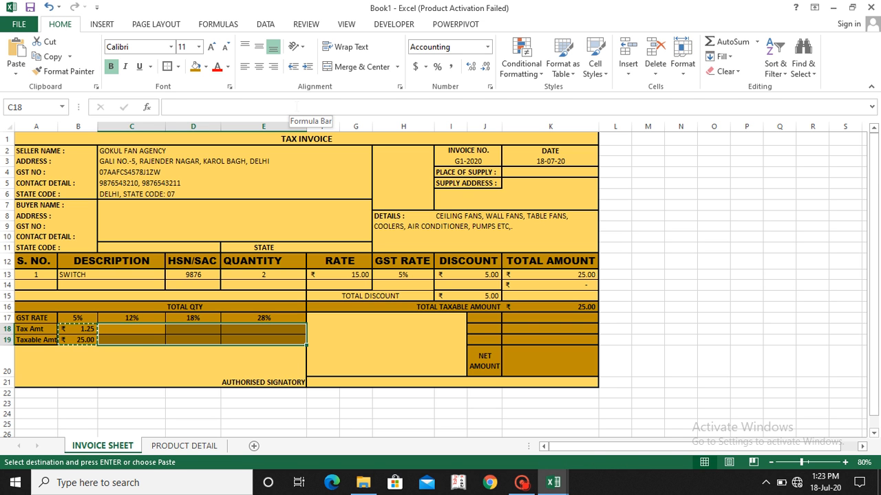
pyautogui.hotkey('ctrl', 'v')
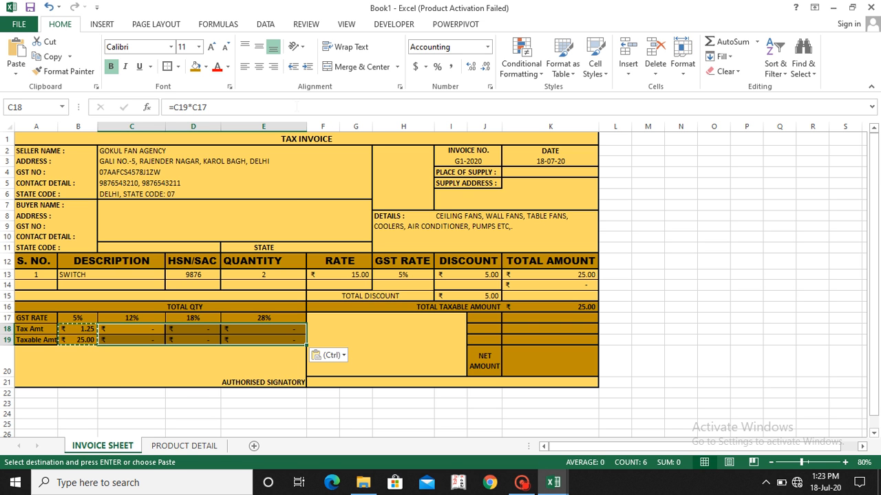
pyautogui.click(206, 411)
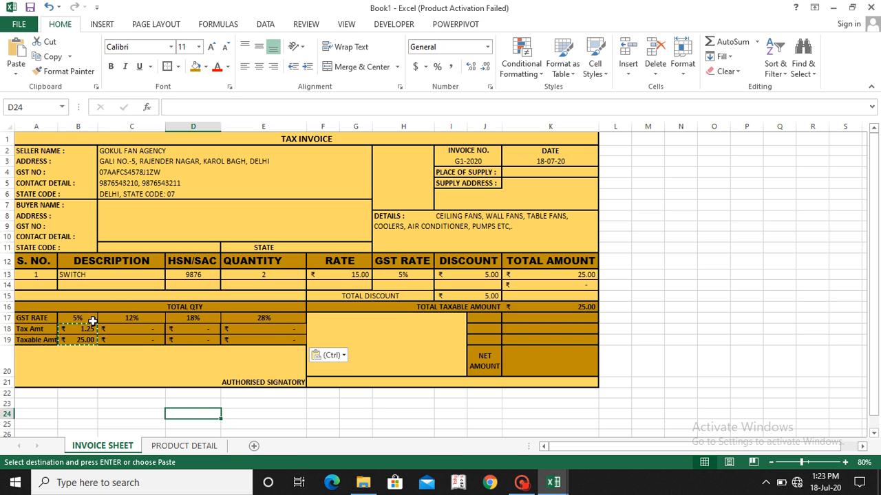
# Step: Apply all borders to the GST rate summary cells B17:E19
pyautogui.click(68, 322)
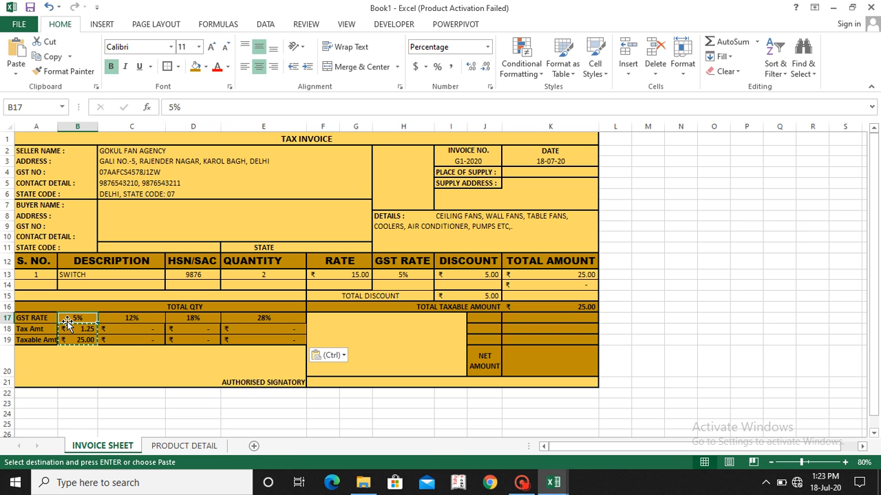
pyautogui.hotkey('shift', 'Right')
pyautogui.hotkey('shift', 'Right')
pyautogui.hotkey('shift', 'Right')
pyautogui.hotkey('shift', 'Down')
pyautogui.hotkey('shift', 'Down')
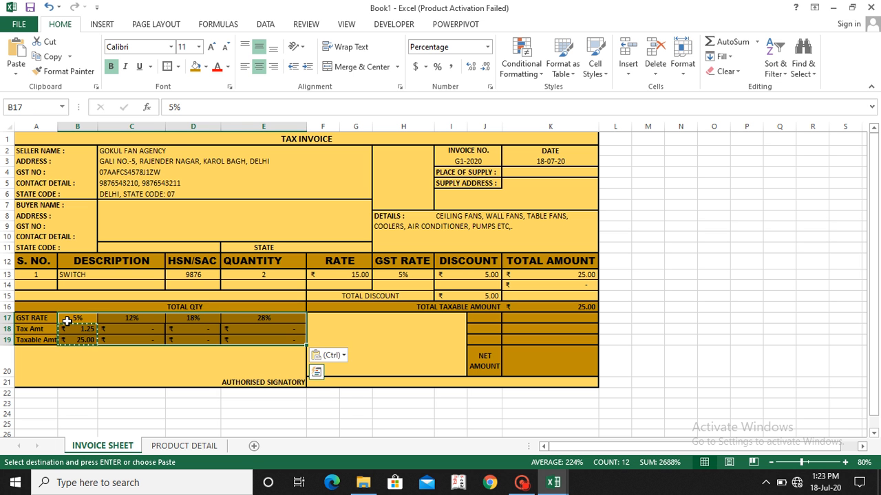
pyautogui.press('alt')
pyautogui.press('h')
pyautogui.press('b')
pyautogui.press('a')
# Step: Add a thick box border around the GST rate summary range B17:E19
pyautogui.press('alt')
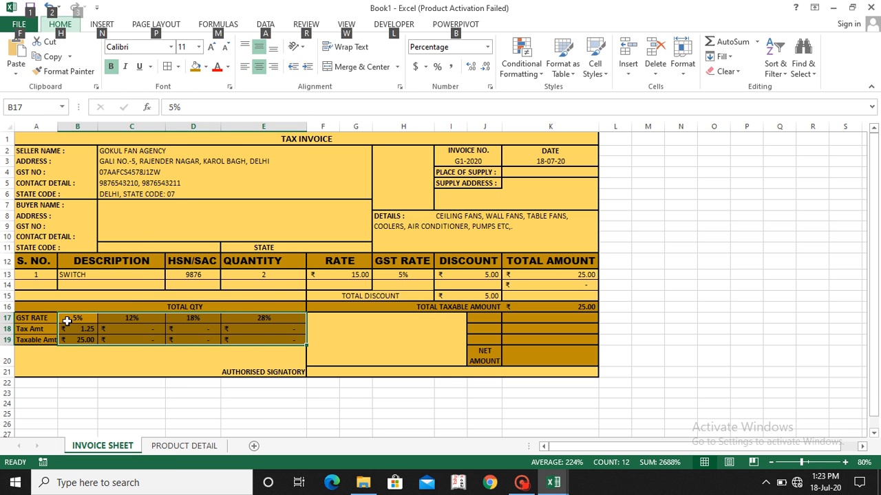
pyautogui.press('h')
pyautogui.press('b')
pyautogui.press('t')
pyautogui.press('Down')
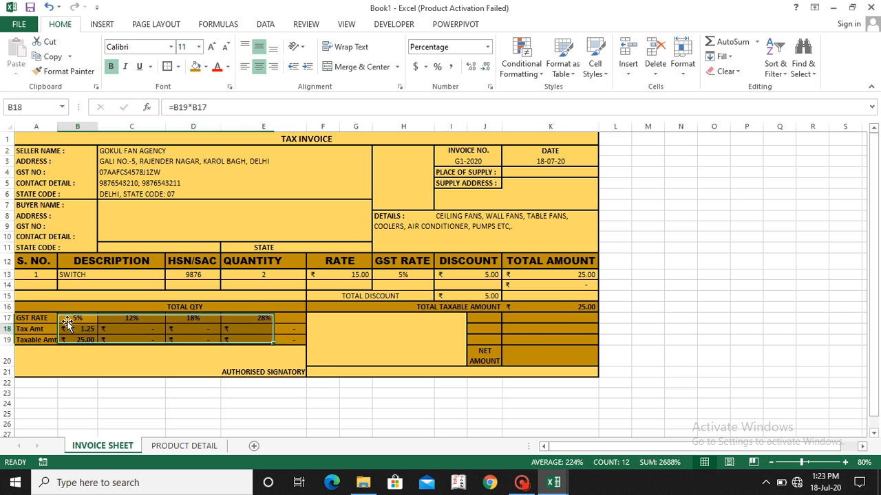
pyautogui.press('Down')
pyautogui.press('Down')
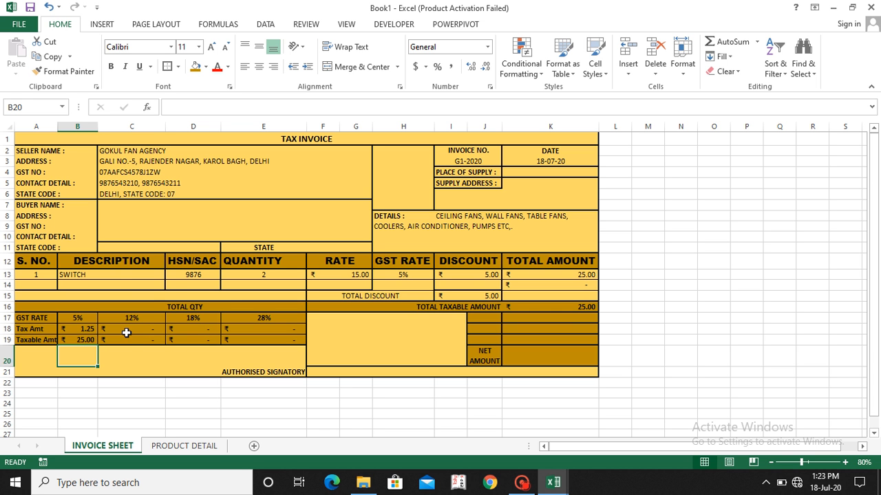
# Step: Add BOARD as the second invoice item in row 14 with quantity 4 and rate 40
pyautogui.click(113, 289)
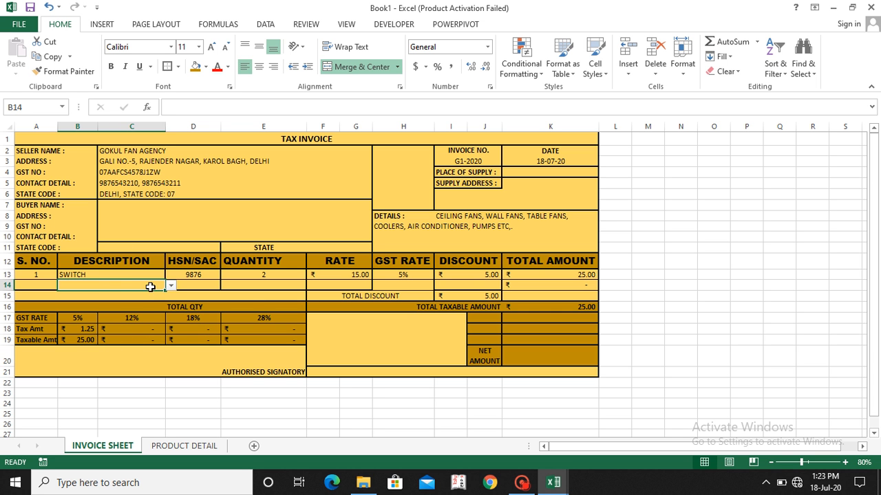
pyautogui.click(171, 286)
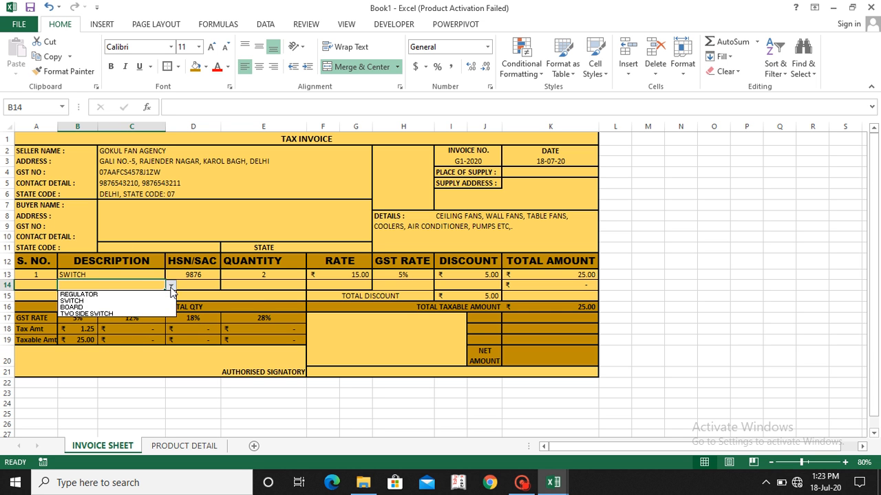
pyautogui.click(126, 306)
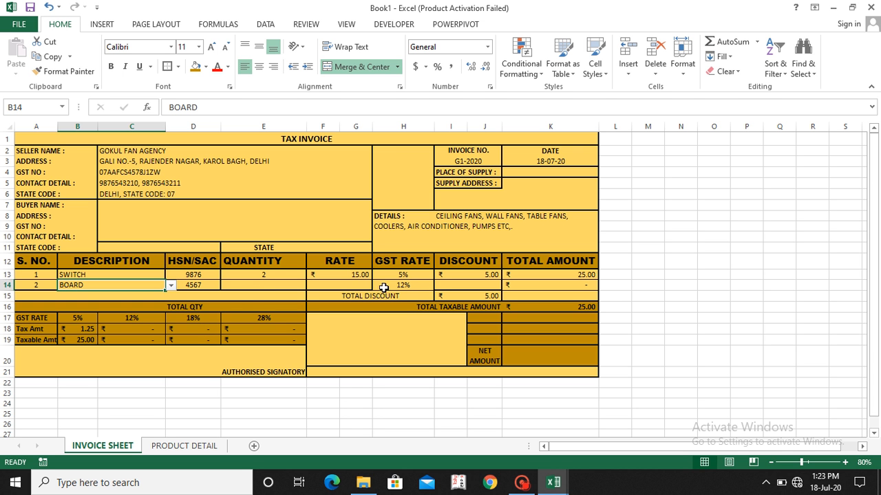
pyautogui.click(265, 285)
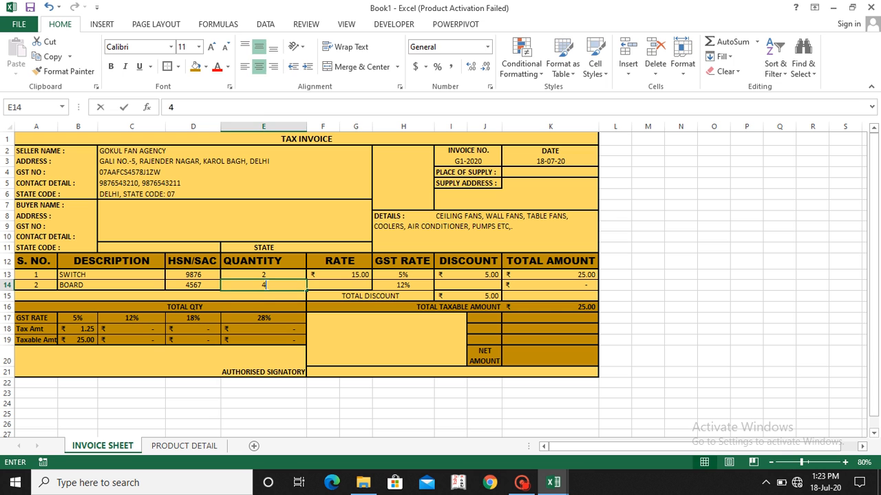
pyautogui.press('Tab')
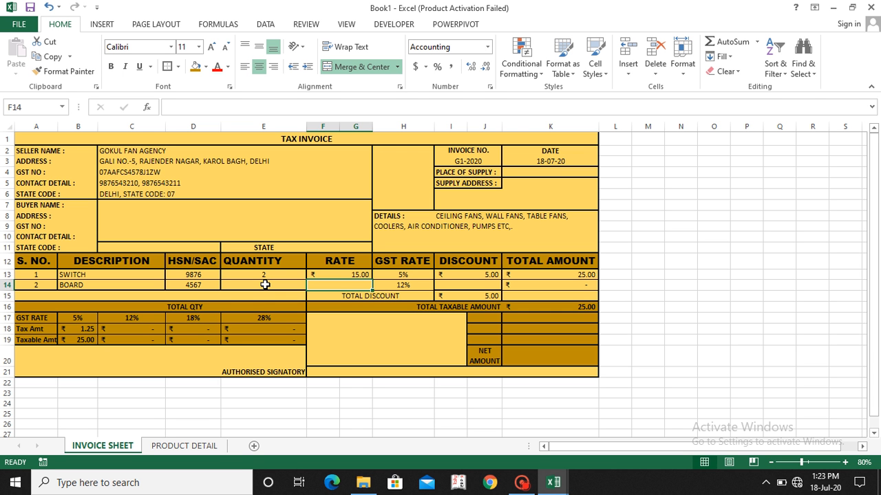
pyautogui.write('40')
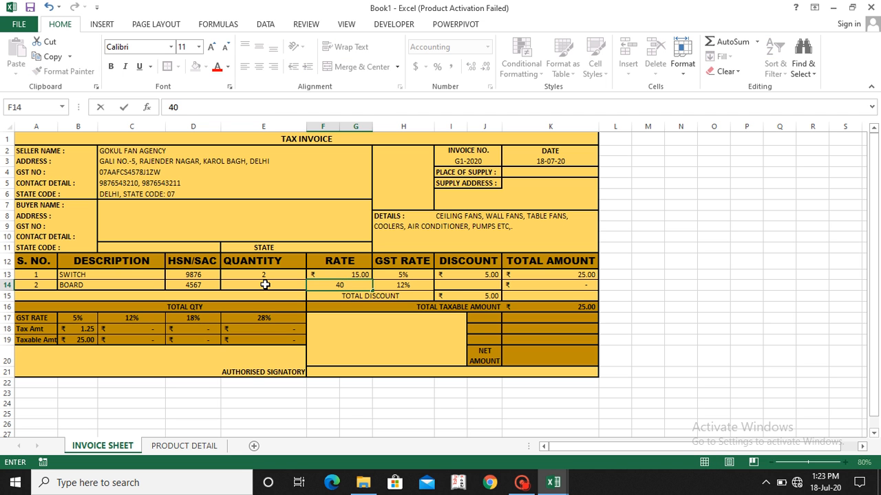
pyautogui.press('Tab')
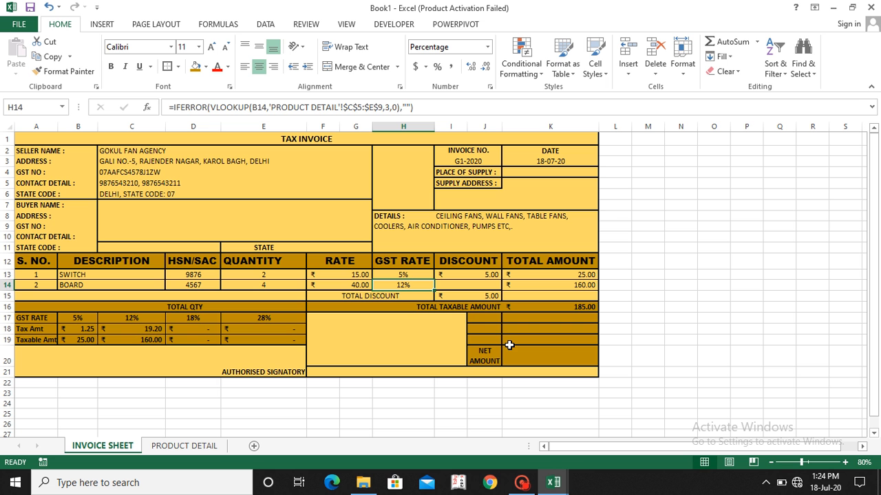
pyautogui.click(482, 319)
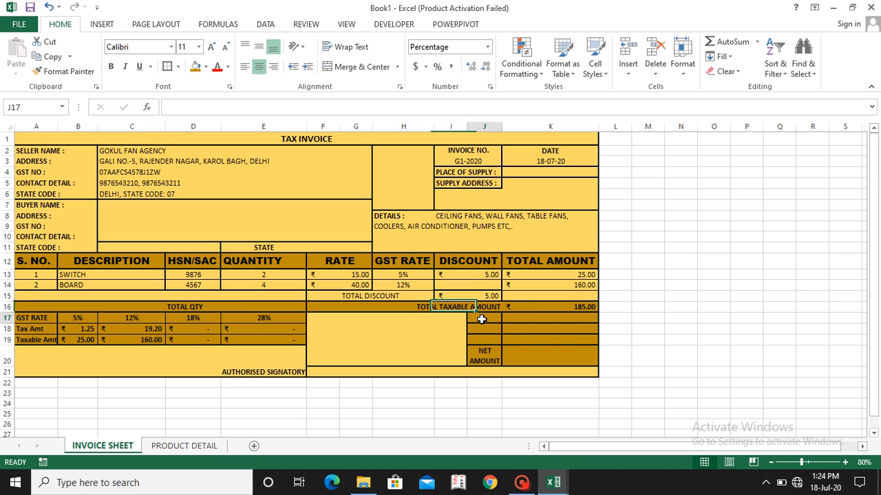
pyautogui.click(482, 330)
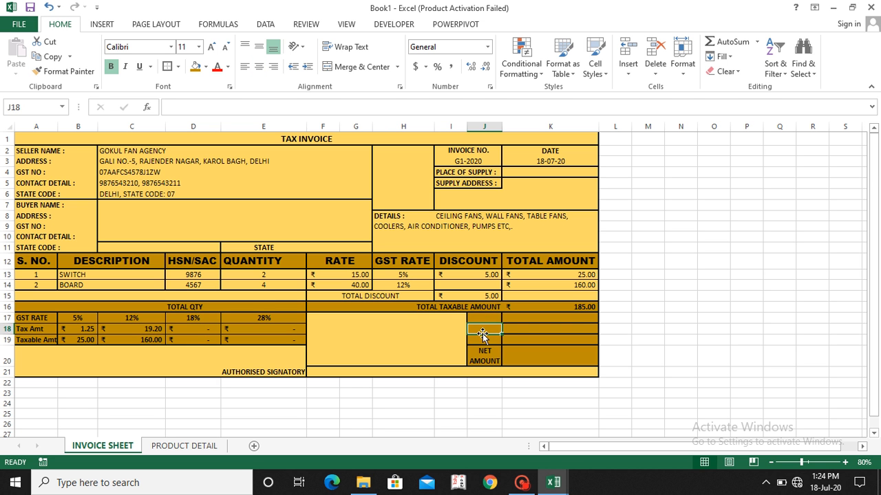
pyautogui.click(482, 341)
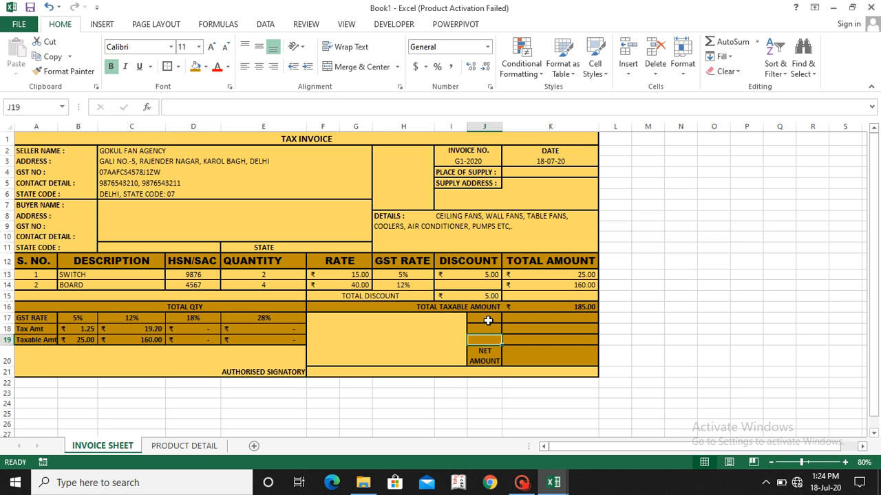
# Step: Begin an IF formula in J17 that tests whether the buyer's state in F11 equals "DELHI"
pyautogui.click(488, 321)
pyautogui.write('=')
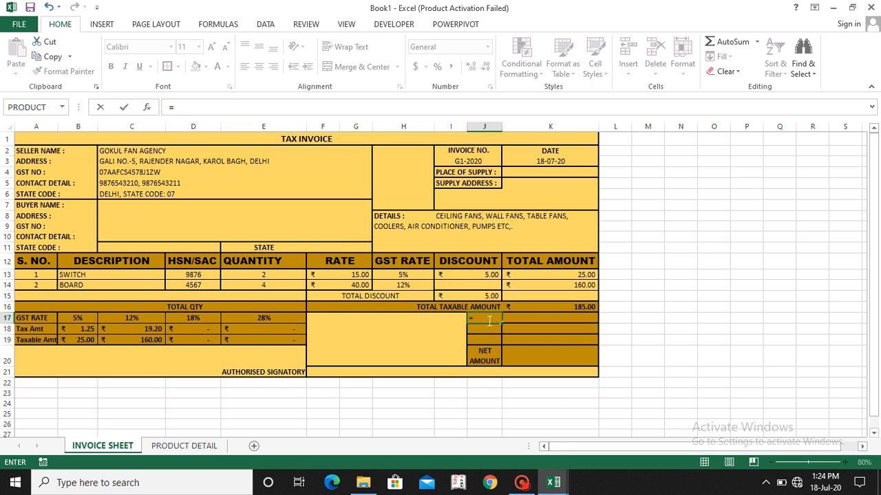
pyautogui.write('IF(')
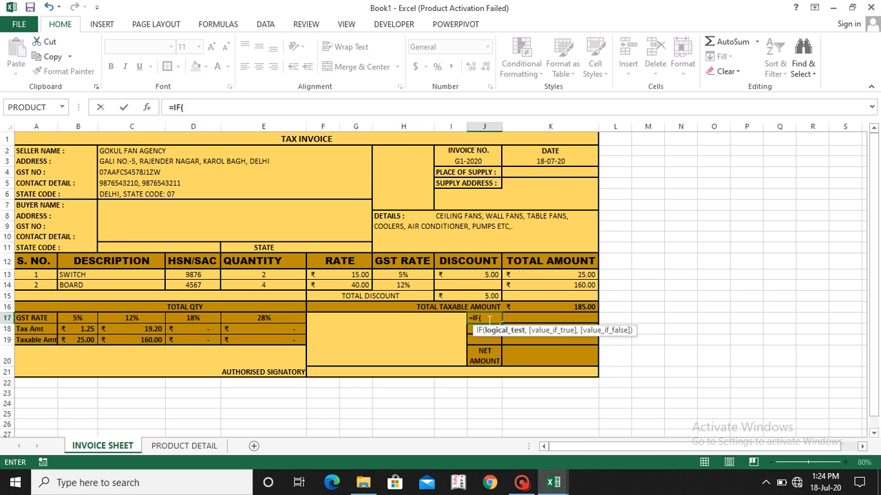
pyautogui.click(330, 249)
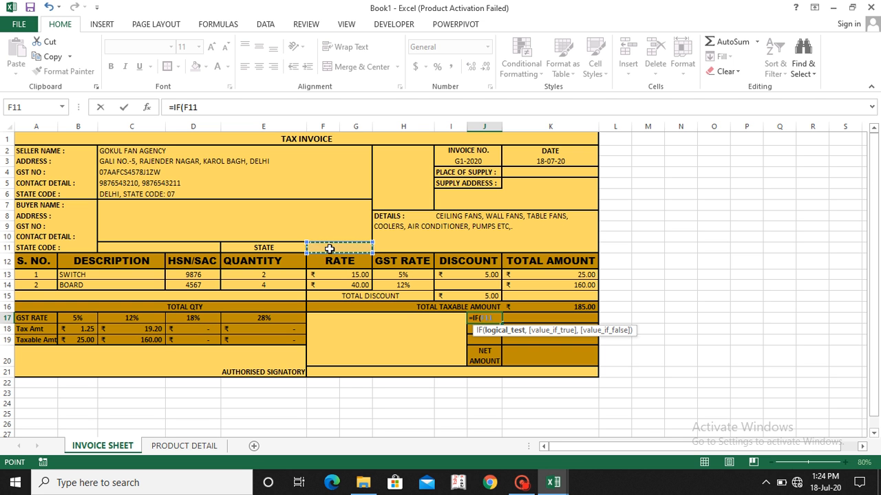
pyautogui.write('="DELHI')
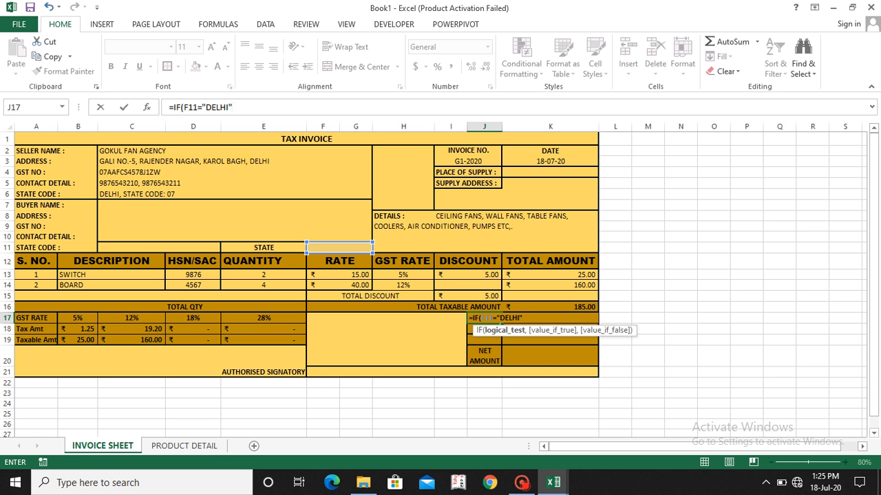
pyautogui.write(',')
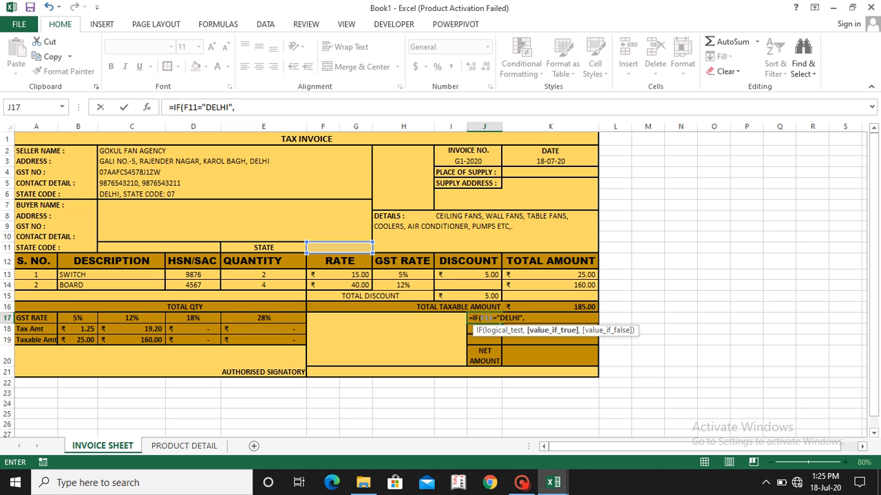
pyautogui.click(84, 330)
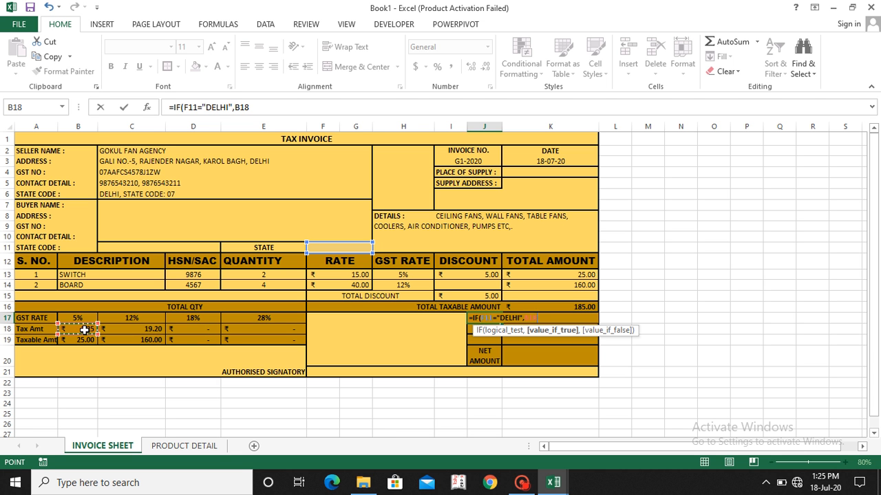
pyautogui.press('BackSpace')
pyautogui.press('BackSpace')
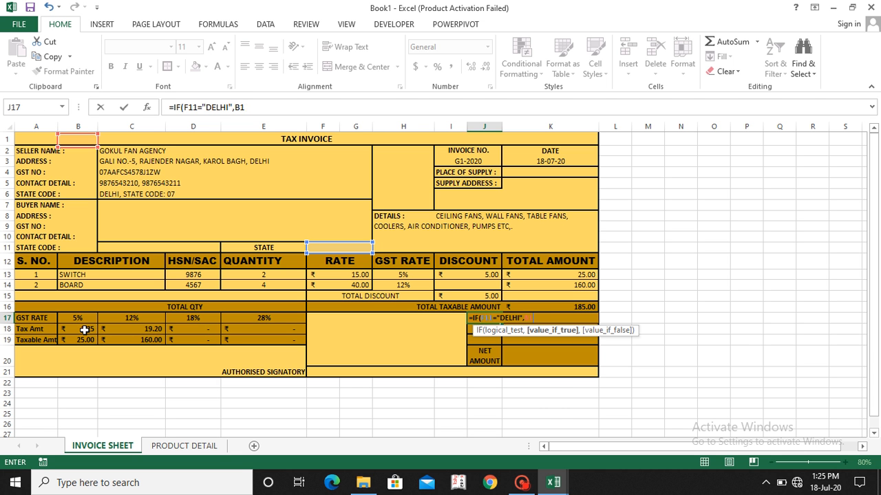
pyautogui.press('BackSpace')
pyautogui.write('SUM')
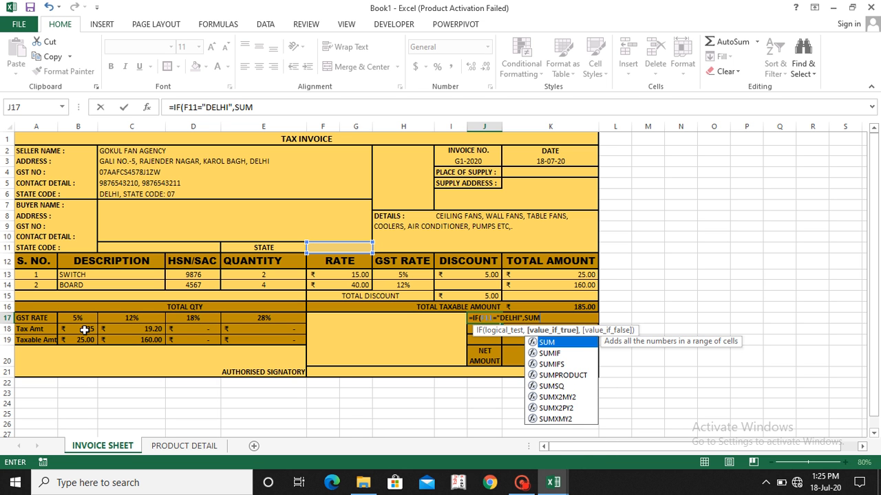
pyautogui.write('(')
pyautogui.moveTo(83, 330); pyautogui.dragTo(303, 333)
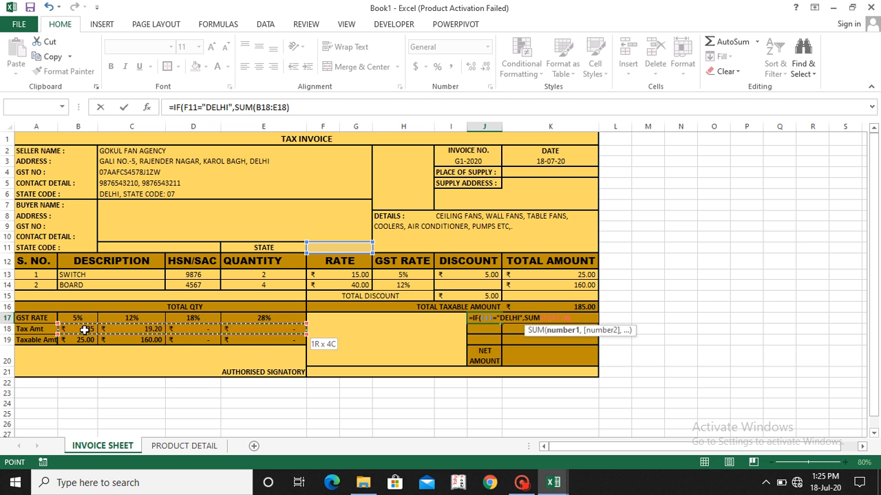
pyautogui.write(')')
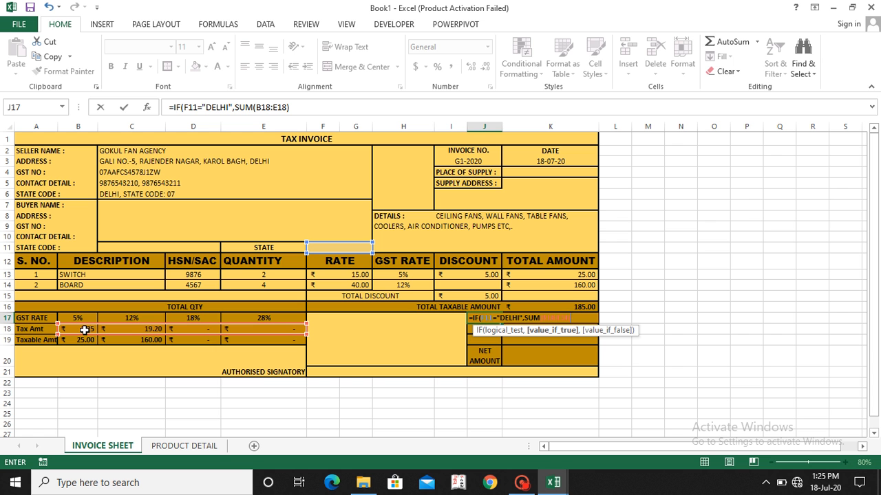
pyautogui.write(',')
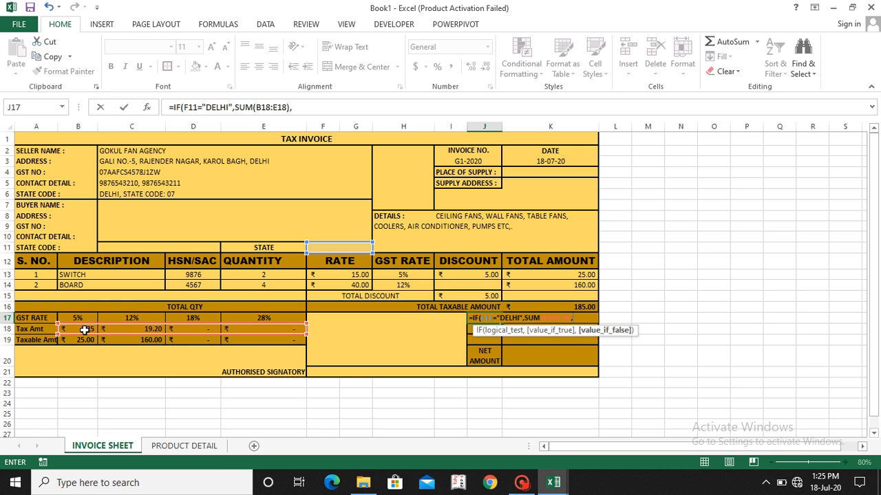
pyautogui.press('BackSpace')
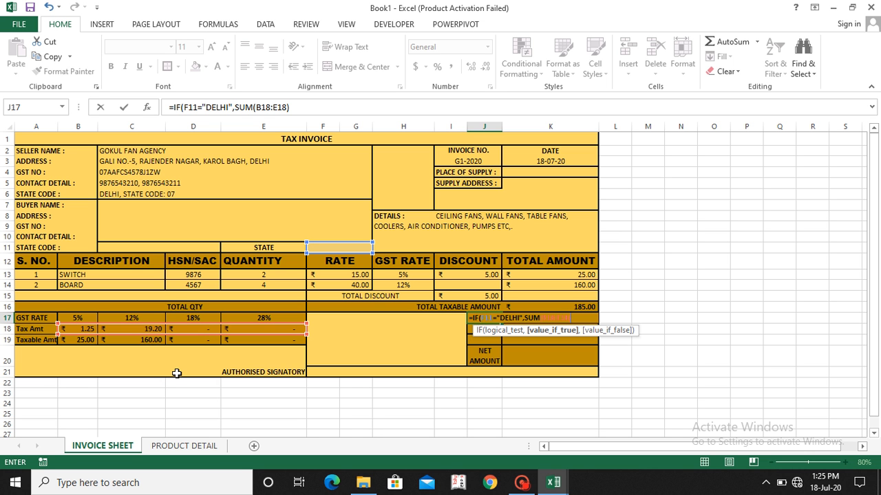
pyautogui.press('BackSpace')
pyautogui.press('BackSpace')
pyautogui.press('BackSpace')
pyautogui.press('BackSpace')
pyautogui.press('BackSpace')
pyautogui.press('BackSpace')
pyautogui.press('BackSpace')
pyautogui.press('BackSpace')
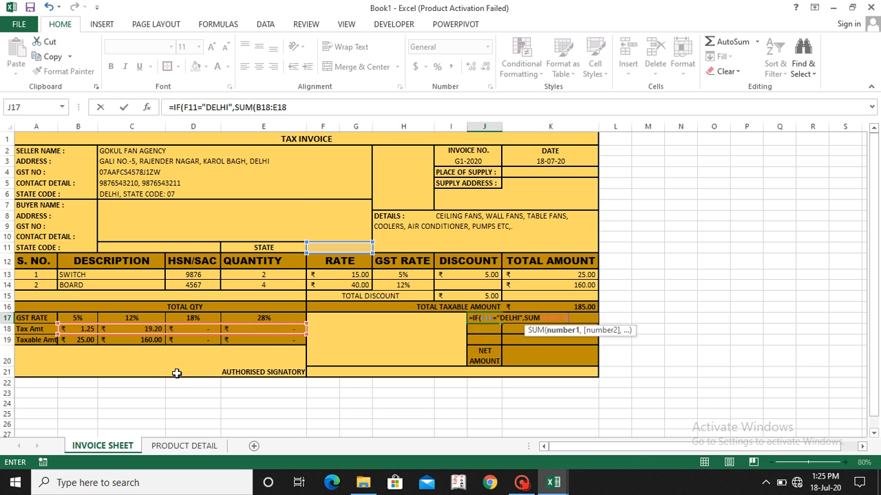
pyautogui.press('BackSpace')
pyautogui.press('BackSpace')
pyautogui.press('BackSpace')
pyautogui.press('BackSpace')
pyautogui.press('BackSpace')
pyautogui.press('BackSpace')
pyautogui.press('BackSpace')
pyautogui.press('BackSpace')
pyautogui.press('BackSpace')
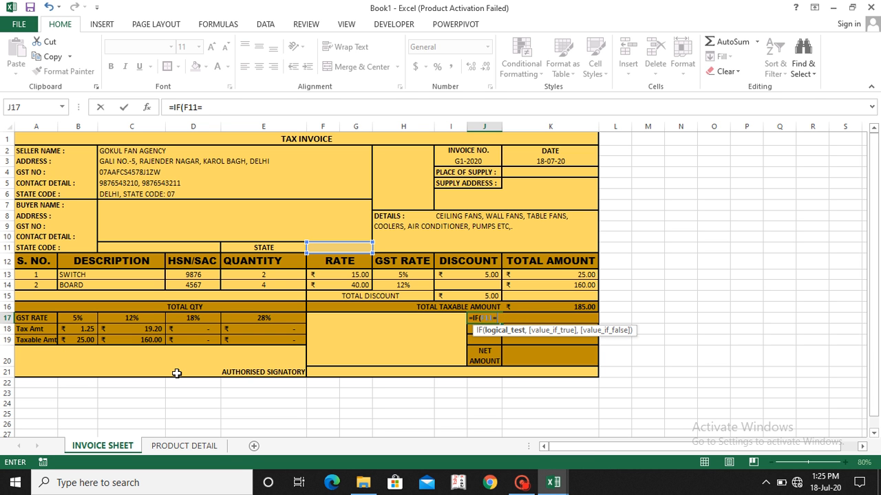
# Step: Complete the tax label formula in J17 as =IF(F11="DELHI","CGST","")
pyautogui.write('"DELHI",')
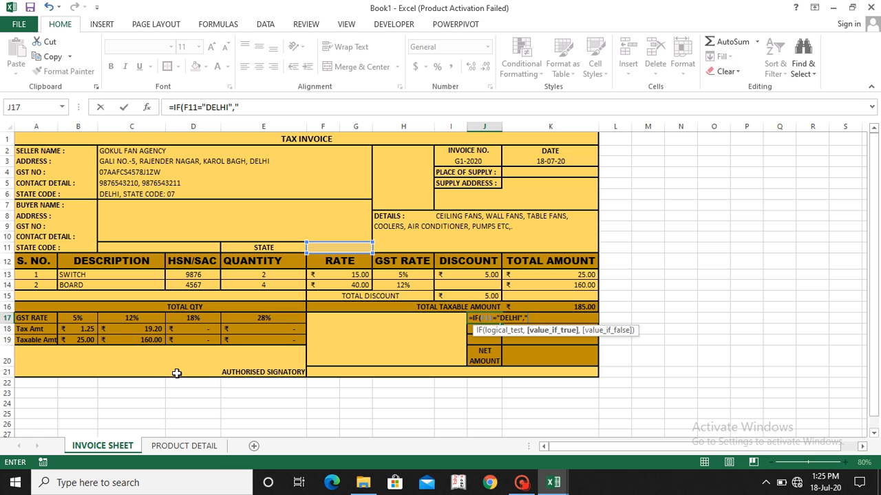
pyautogui.write('"CGSR')
pyautogui.press('BackSpace')
pyautogui.write('T",')
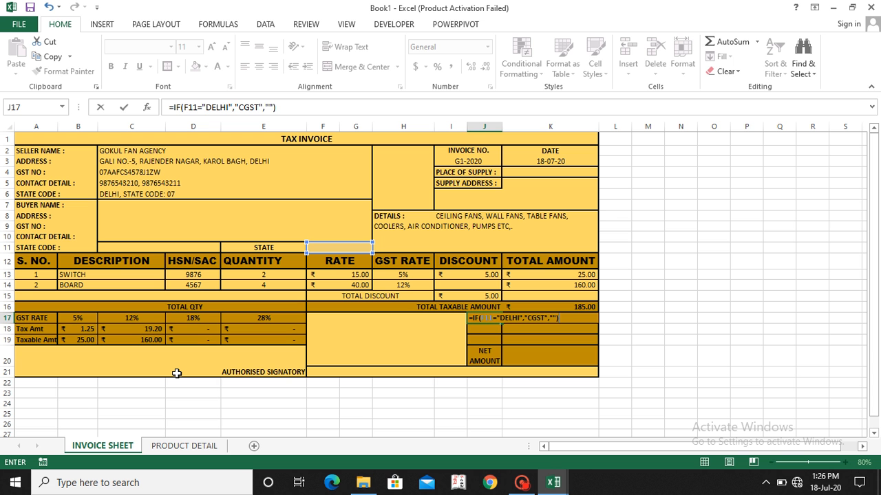
pyautogui.press('Return')
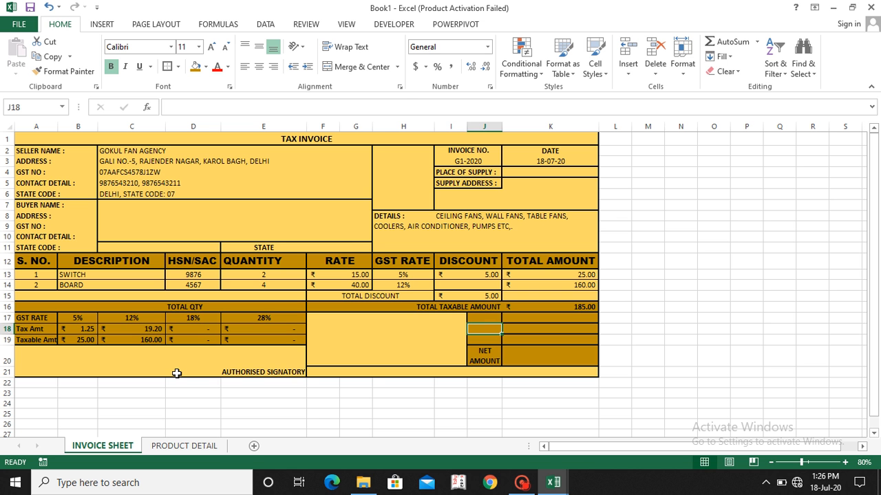
# Step: Enter DELHI as the buyer's state in F11
pyautogui.click(350, 248)
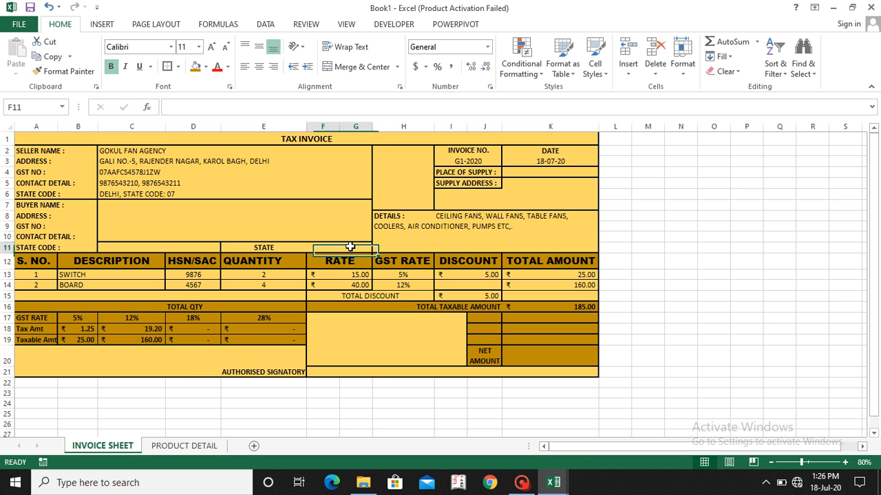
pyautogui.write('DELHI')
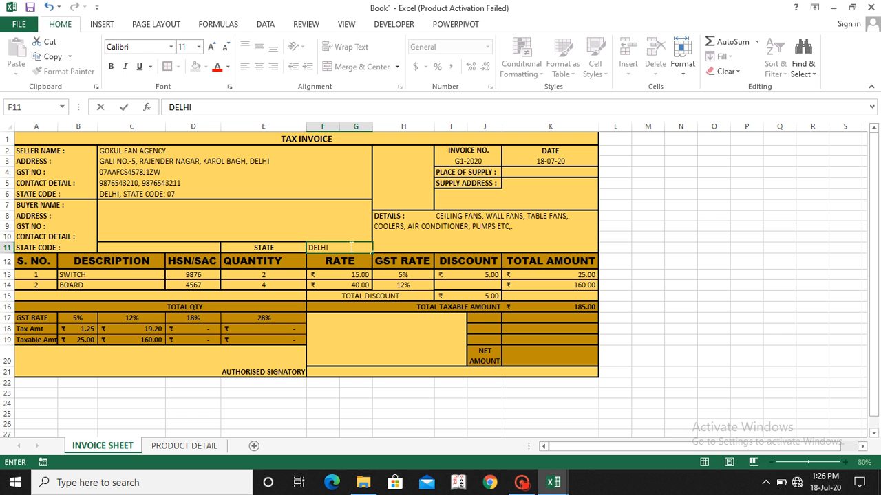
pyautogui.press('Return')
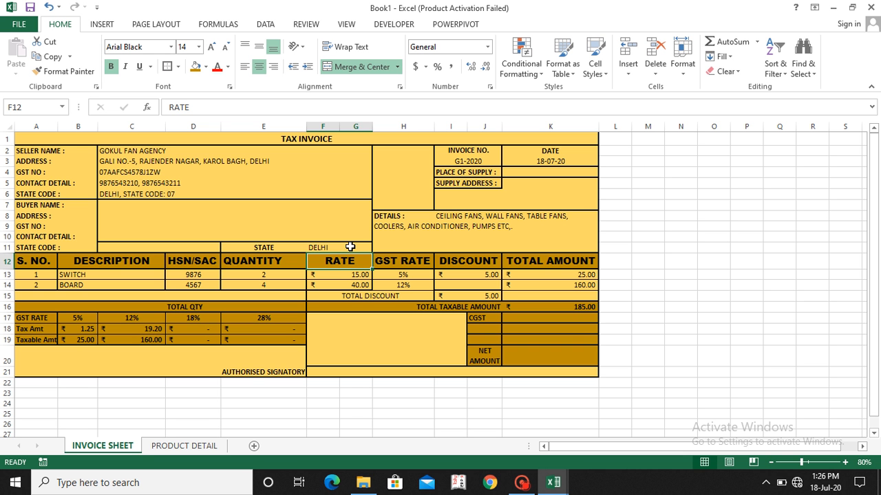
# Step: Make the F11 reference absolute in the J17 tax label formula, giving =IF($F$11="DELHI","CGST","")
pyautogui.press('Down')
pyautogui.press('Down')
pyautogui.press('Down')
pyautogui.press('Down')
pyautogui.press('Down')
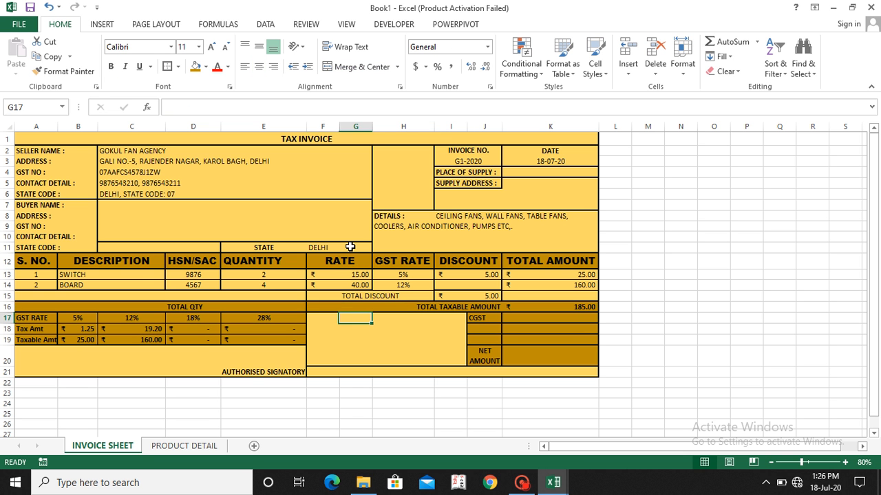
pyautogui.press('Right')
pyautogui.press('Right')
pyautogui.press('Right')
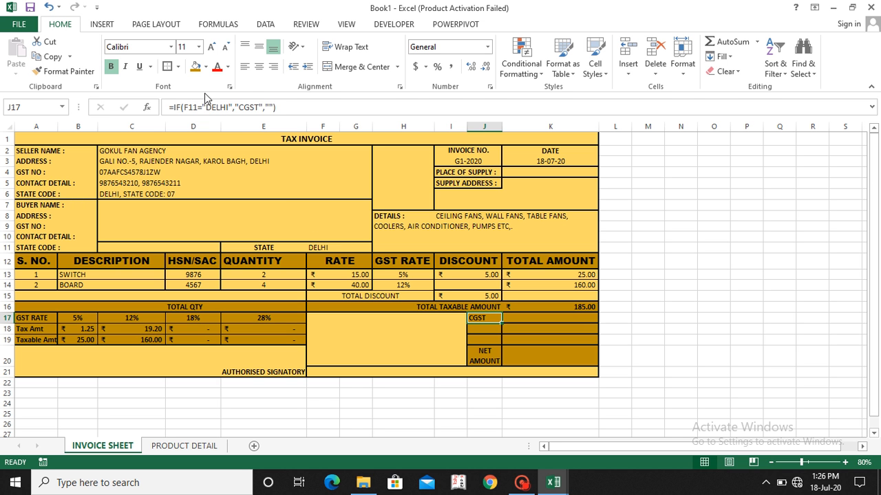
pyautogui.click(185, 107)
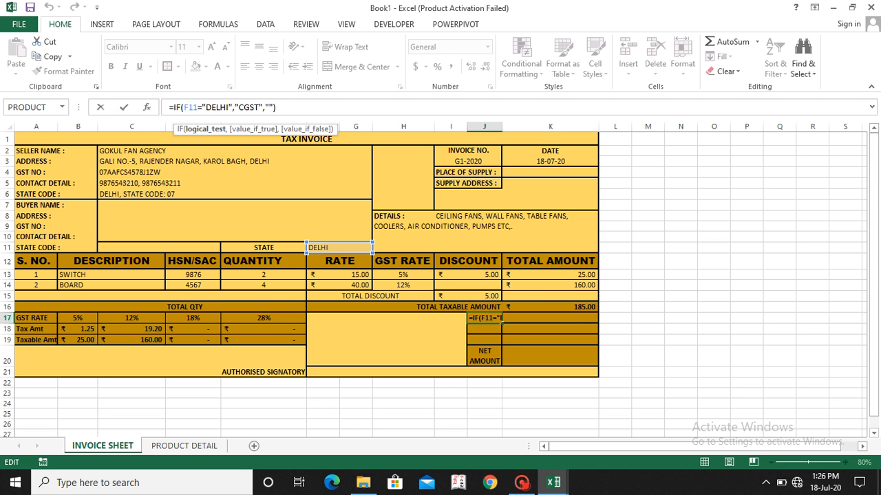
pyautogui.press('F4')
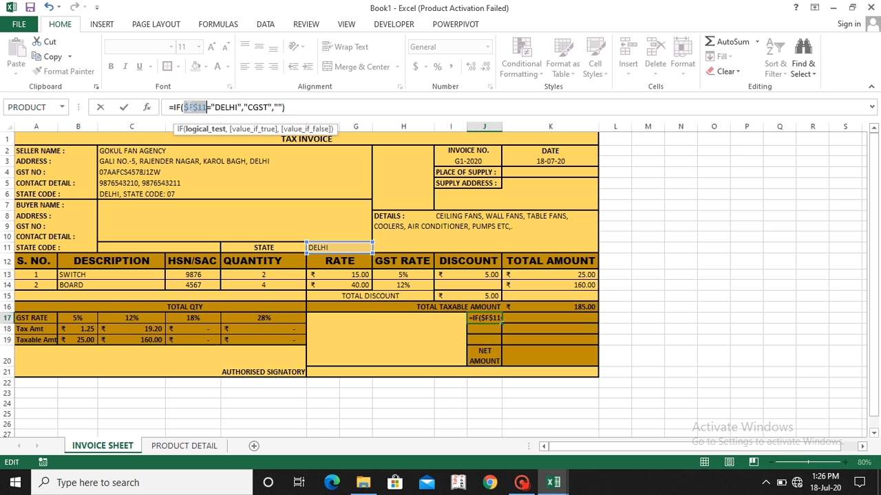
pyautogui.press('Return')
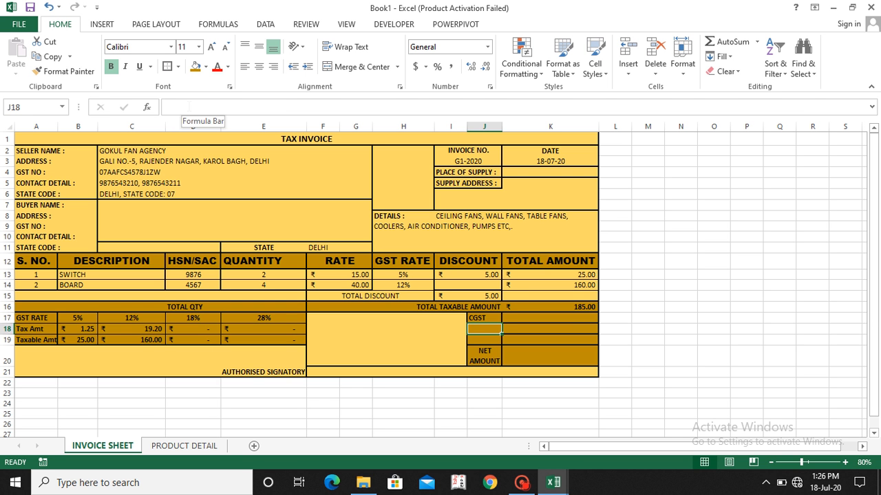
# Step: Copy the tax label formula from J17 down to J18 and change its label to "SGST"
pyautogui.hotkey('ctrl', 'd')
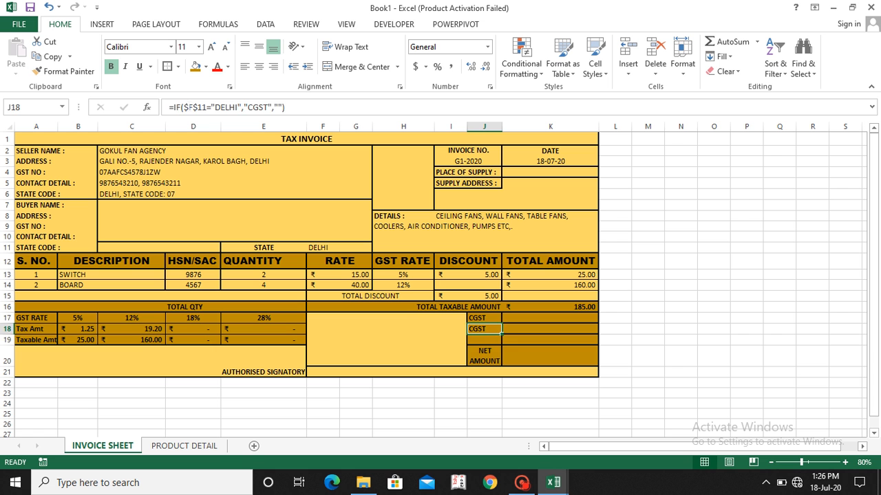
pyautogui.press('Down')
pyautogui.press('Up')
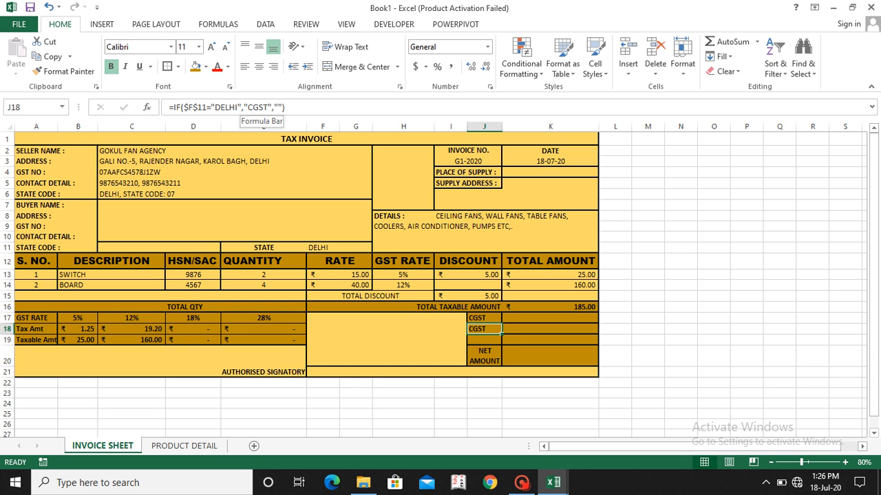
pyautogui.click(250, 107)
pyautogui.press('BackSpace')
pyautogui.write('S')
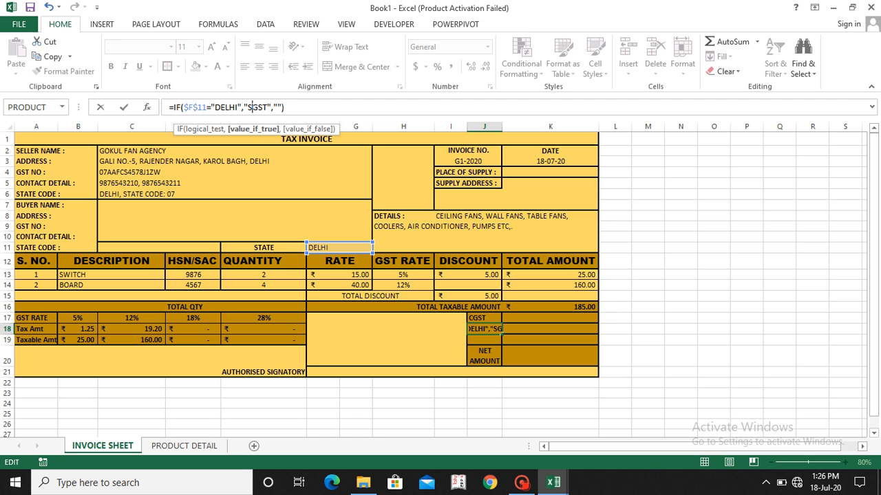
pyautogui.press('Return')
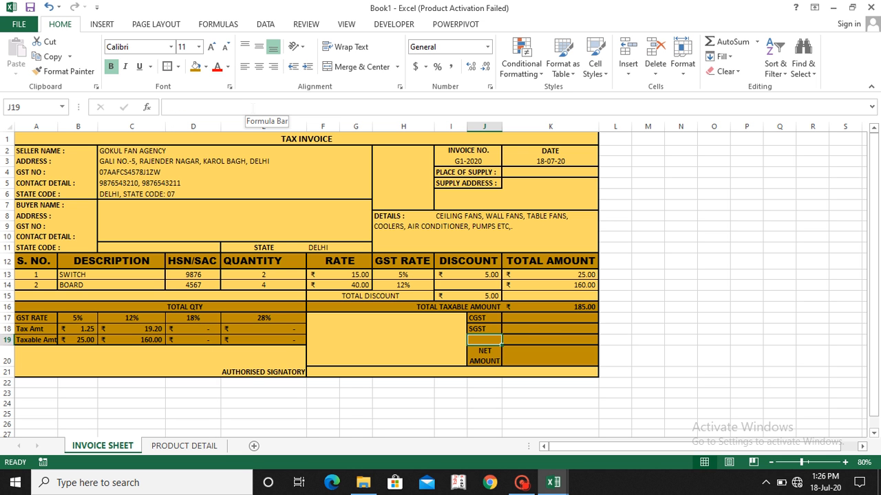
# Step: Copy the SGST label formula into J19 and change its label to "IGST"
pyautogui.press('Up')
pyautogui.press('Up')
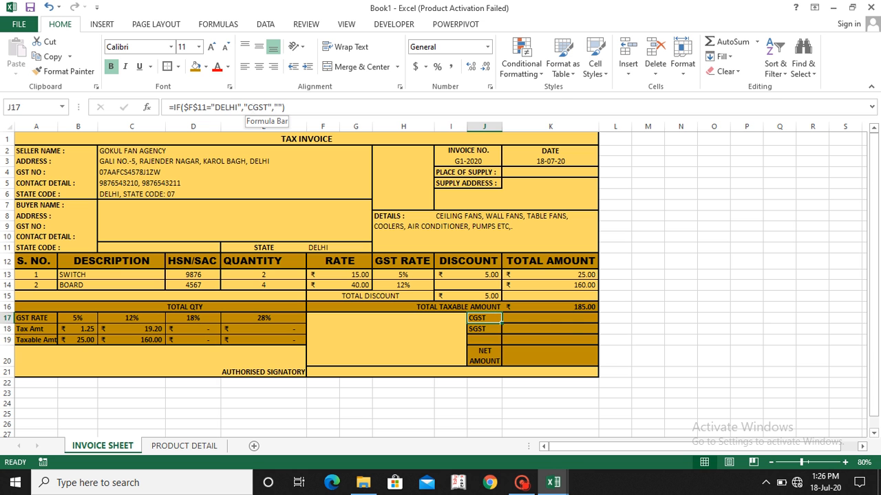
pyautogui.press('Down')
pyautogui.press('Up')
pyautogui.press('Down')
pyautogui.press('Down')
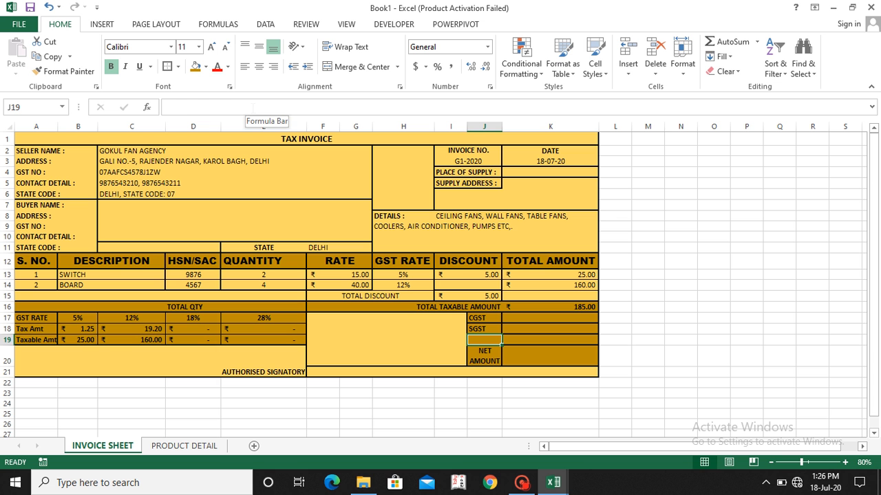
pyautogui.write('=IF($F$11="DELHI","SGST","")')
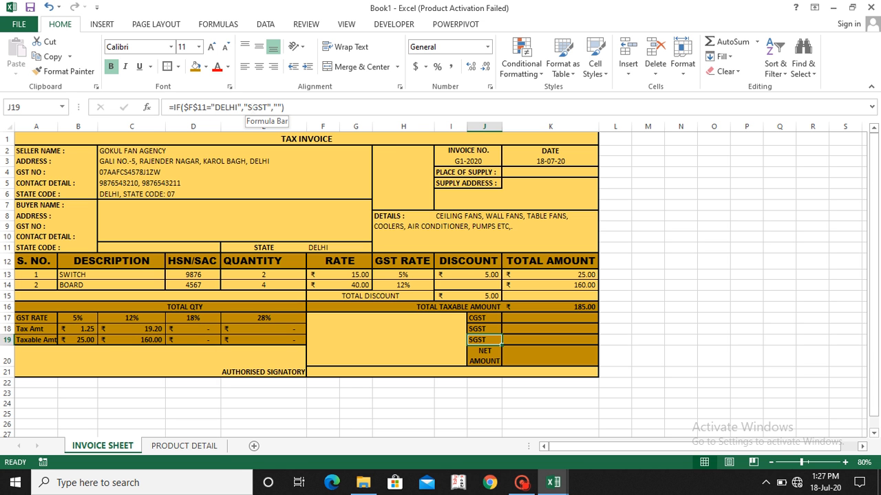
pyautogui.click(251, 107)
pyautogui.press('BackSpace')
pyautogui.write('I')
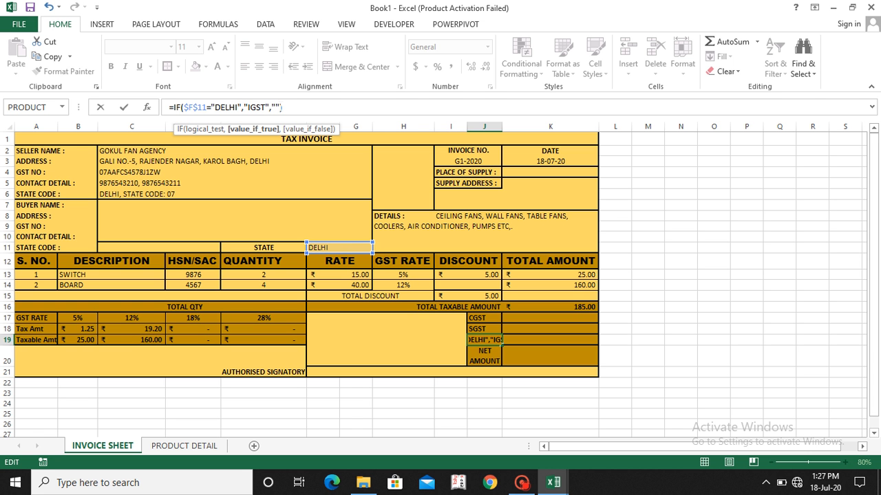
# Step: Rearrange the J19 formula to =IF($F$11="DELHI","","IGST") so that DELHI gives a blank and any other state gives IGST
pyautogui.click(280, 107)
pyautogui.press('BackSpace')
pyautogui.press('BackSpace')
pyautogui.press('BackSpace')
pyautogui.click(242, 107)
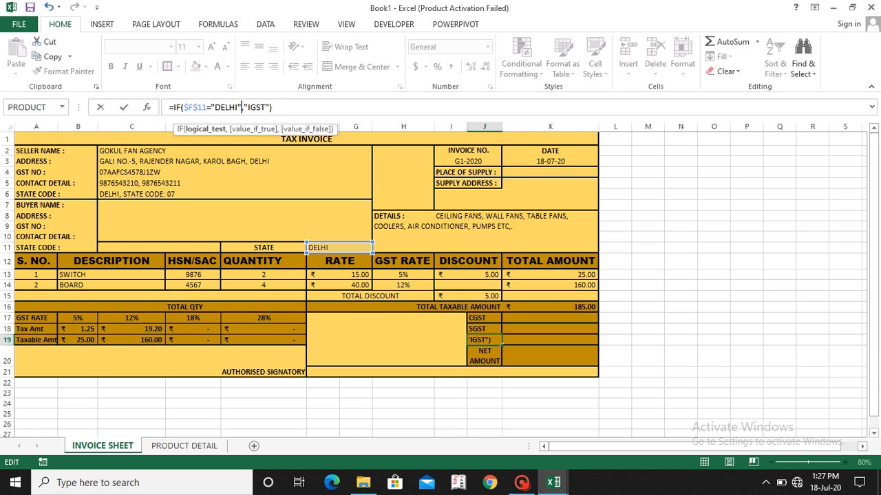
pyautogui.write(',""')
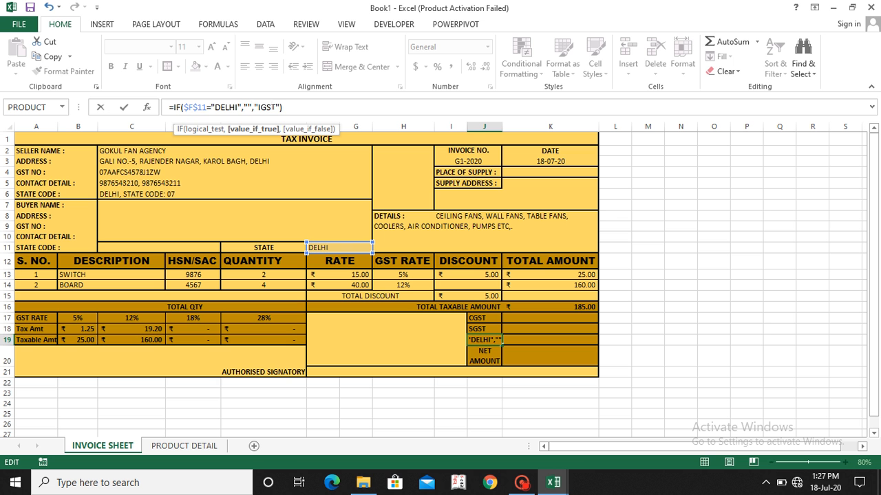
pyautogui.press('Return')
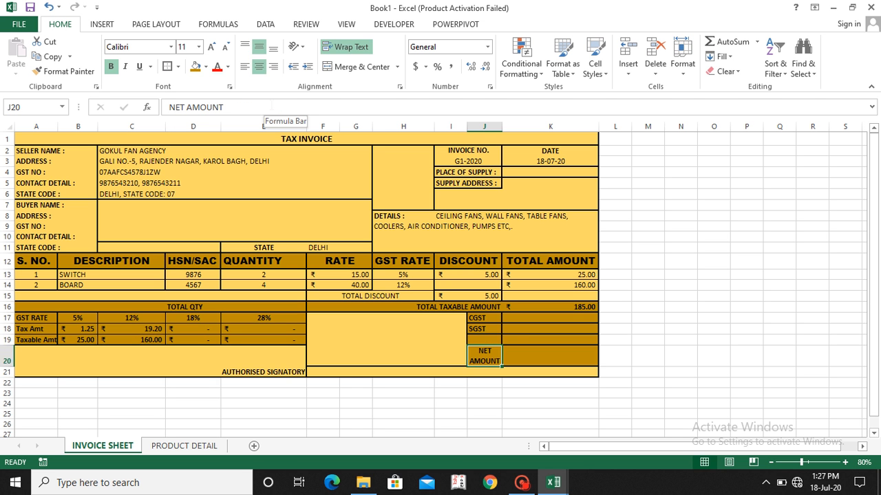
# Step: Clear the buyer's state in F11 to test the tax labels with an empty state
pyautogui.press('Up')
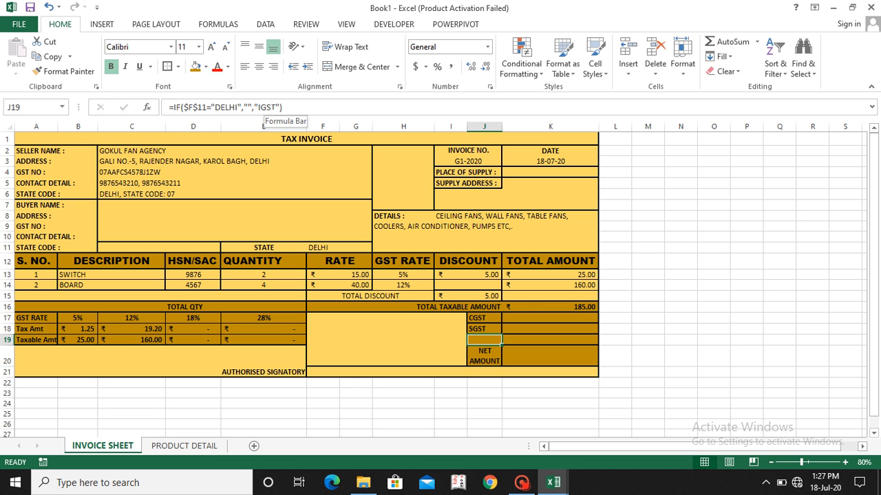
pyautogui.click(317, 249)
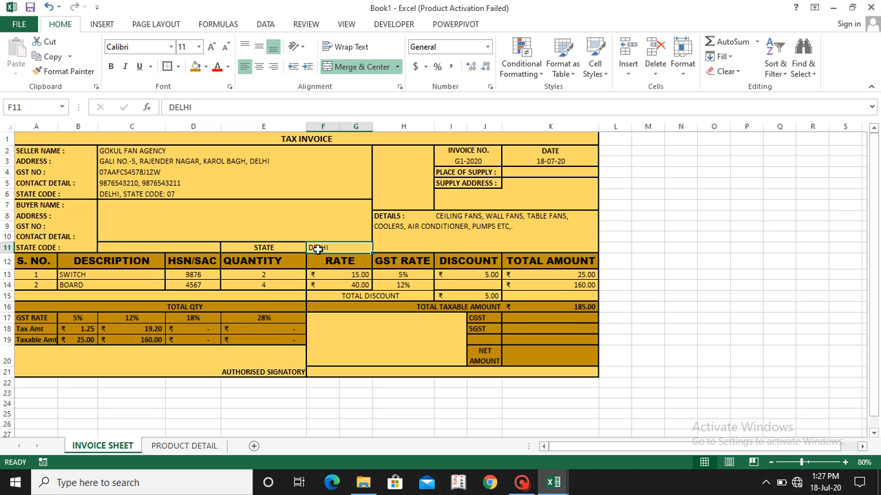
pyautogui.press('Delete')
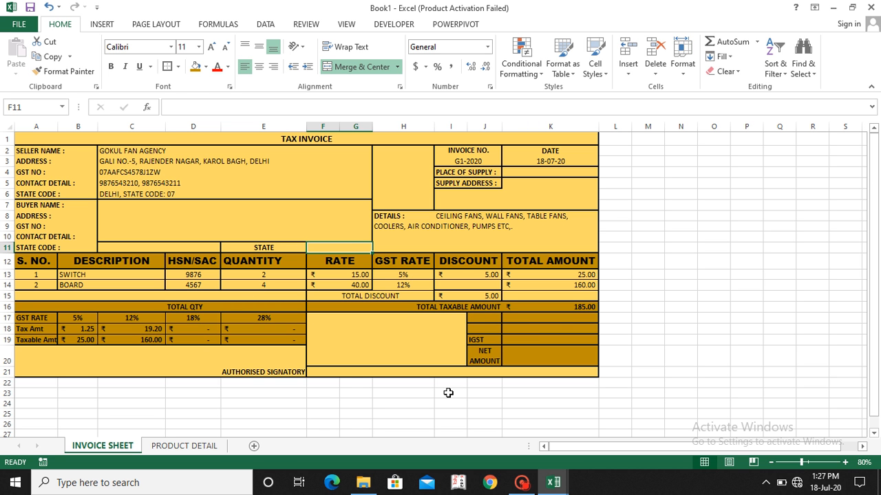
# Step: Wrap the J19 formula in a blank-state test, giving =IF(F11="","",IF($F$11="DELHI","","IGST"))
pyautogui.click(484, 338)
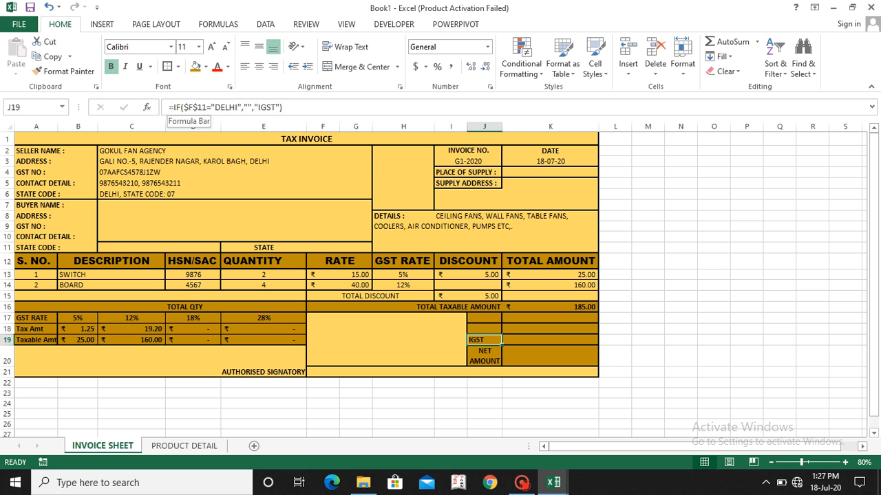
pyautogui.click(173, 107)
pyautogui.write('IF')
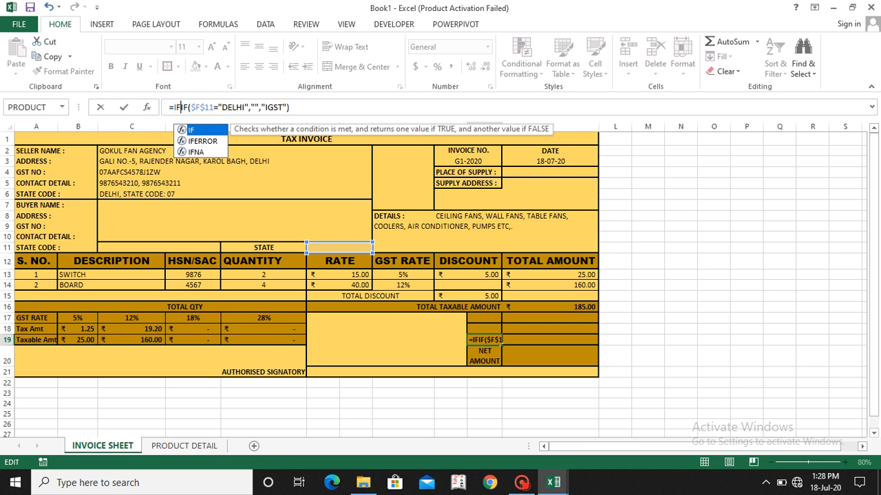
pyautogui.write('(')
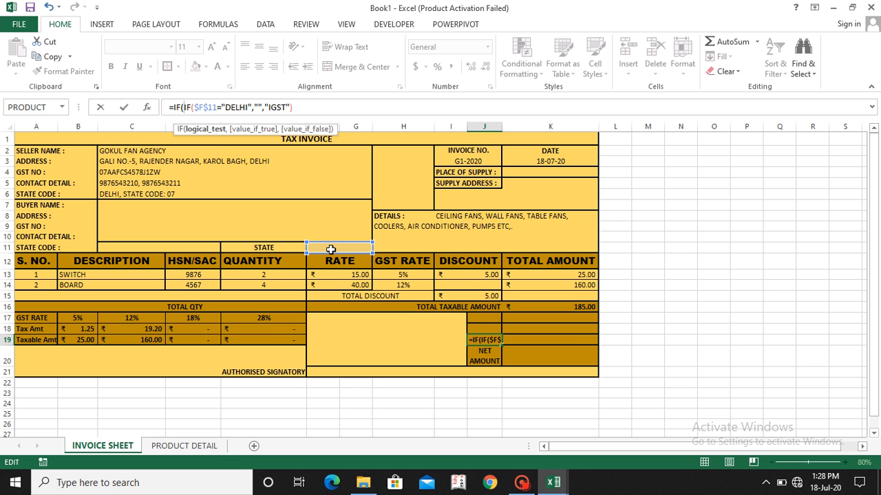
pyautogui.click(331, 249)
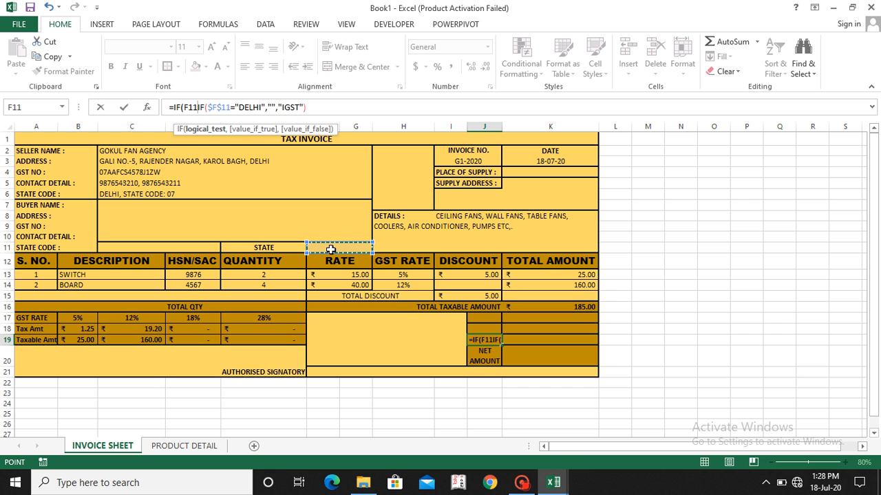
pyautogui.write('=')
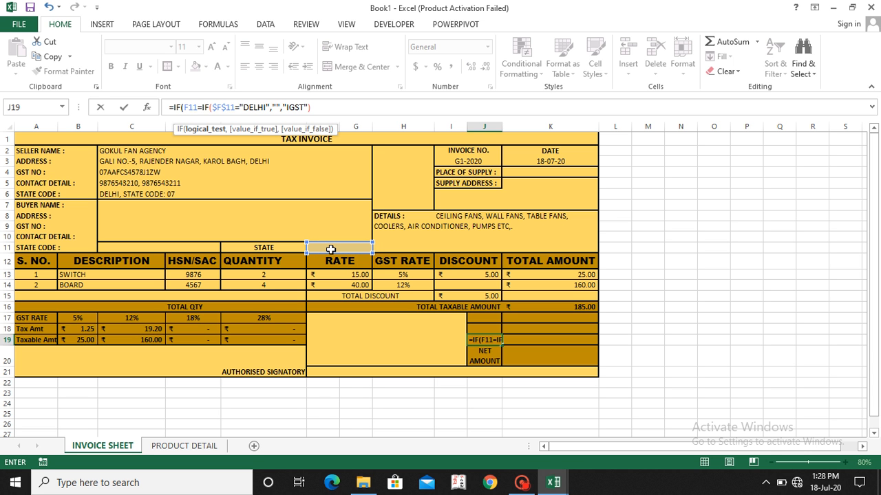
pyautogui.write('""')
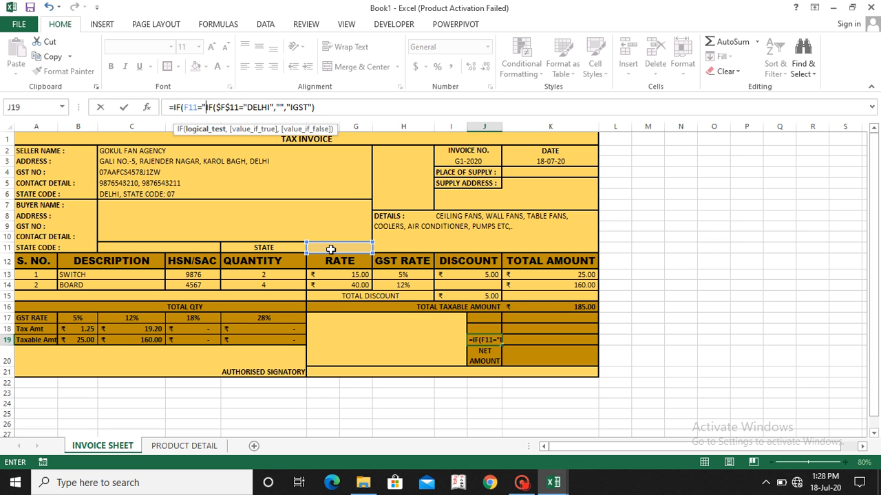
pyautogui.write(',')
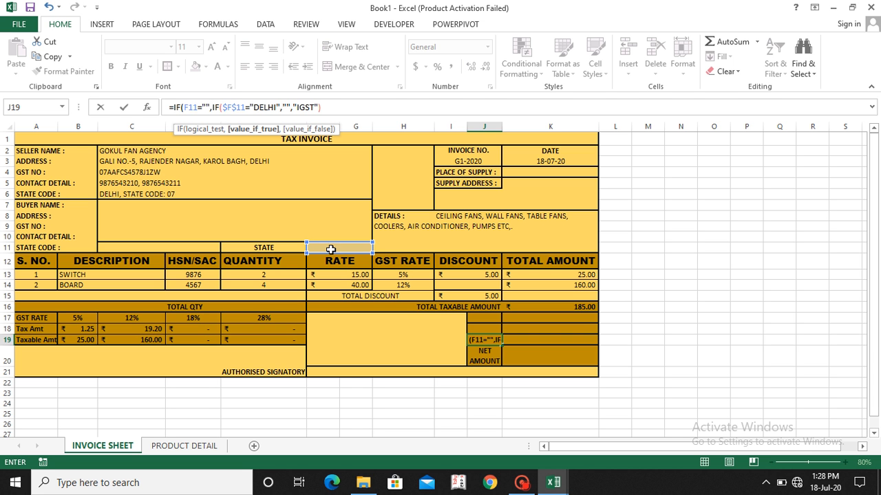
pyautogui.write('"",')
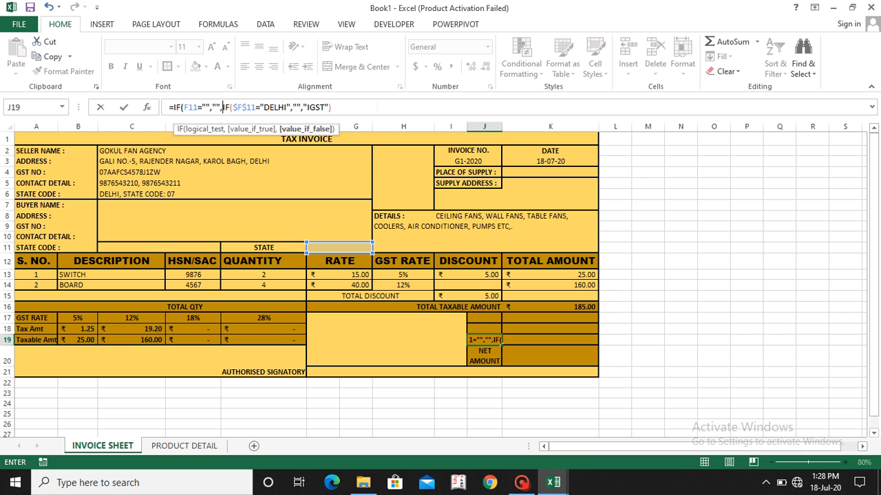
pyautogui.click(375, 108)
pyautogui.write(')')
pyautogui.press('Return')
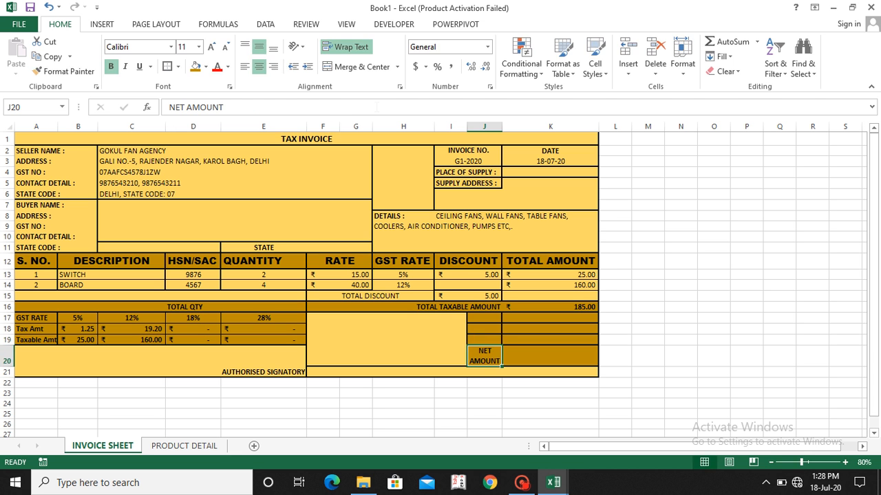
pyautogui.press('Up')
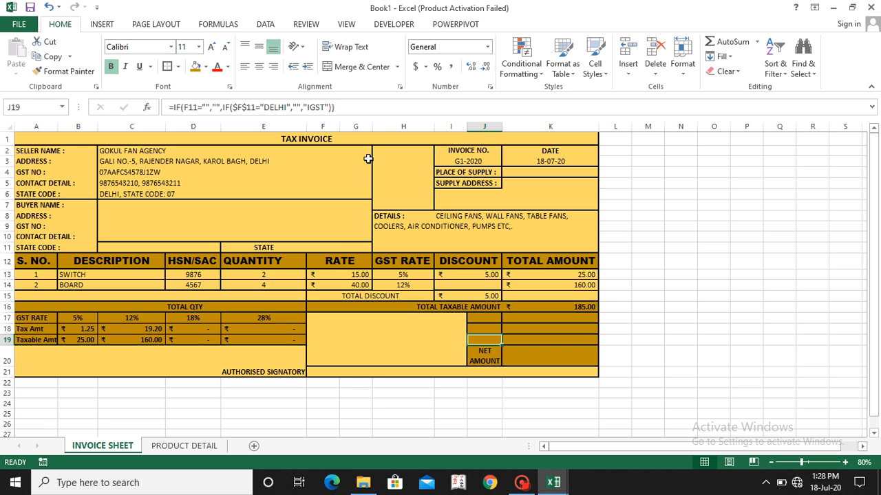
# Step: Enter PUNJAB as the buyer's state in F11 to test the tax labels
pyautogui.click(342, 246)
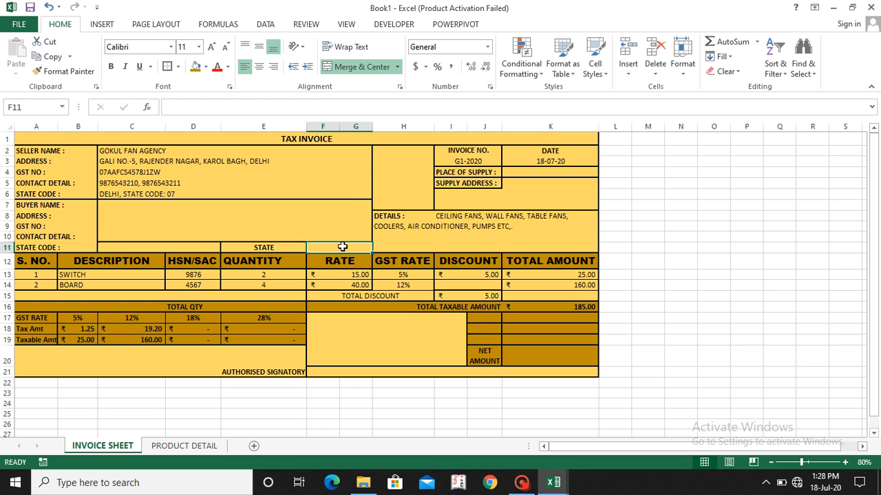
pyautogui.write('PUNJAB')
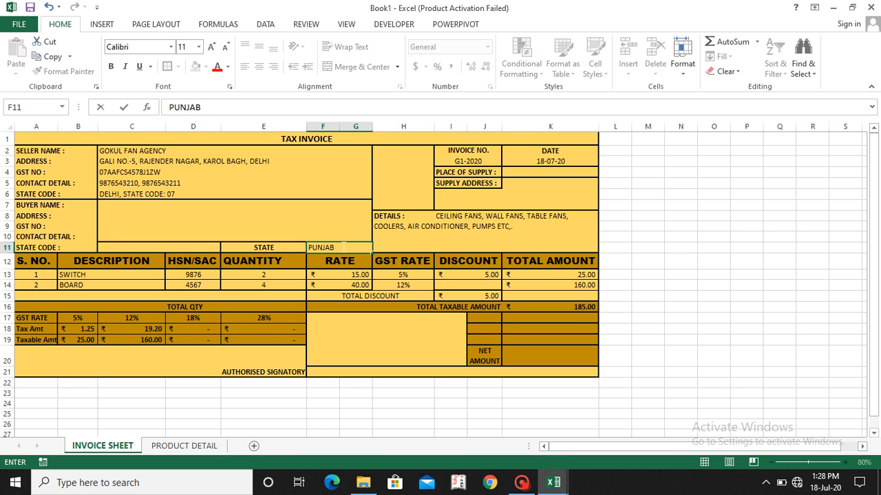
pyautogui.press('Return')
# Step: Replace the buyer's state in F11 with DELHI
pyautogui.click(342, 246)
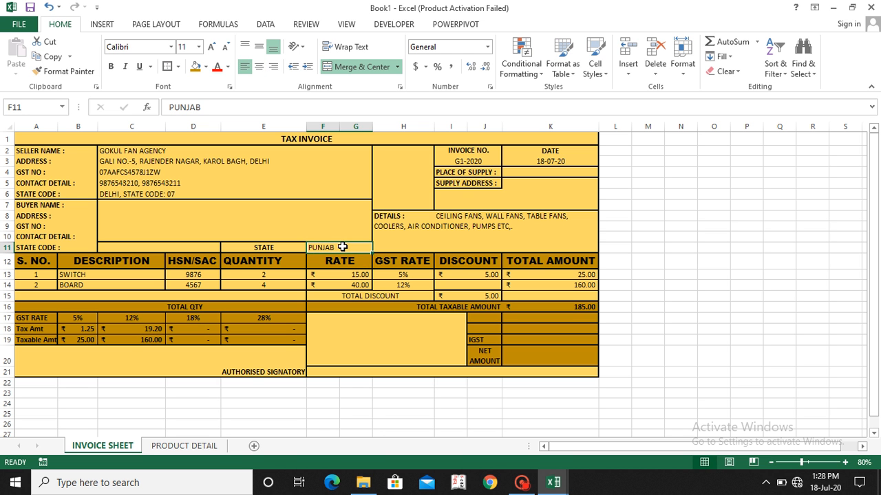
pyautogui.write('DELHI')
pyautogui.press('Return')
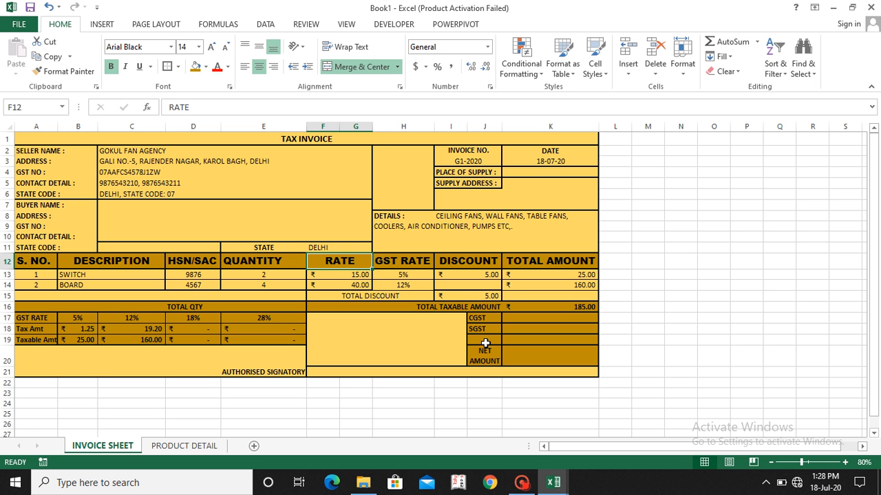
# Step: Begin an IF formula in the CGST amount cell K17 with J17 as the cell it tests
pyautogui.click(521, 317)
pyautogui.write('=IF')
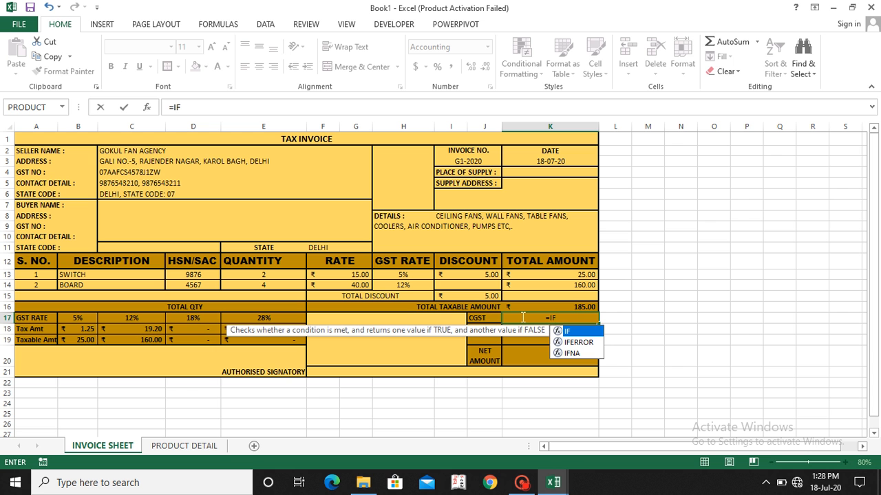
pyautogui.write('(')
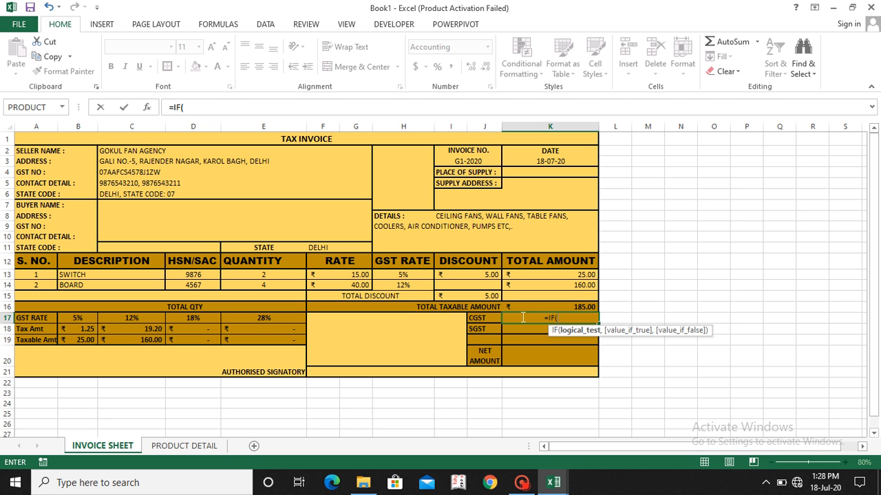
pyautogui.click(486, 319)
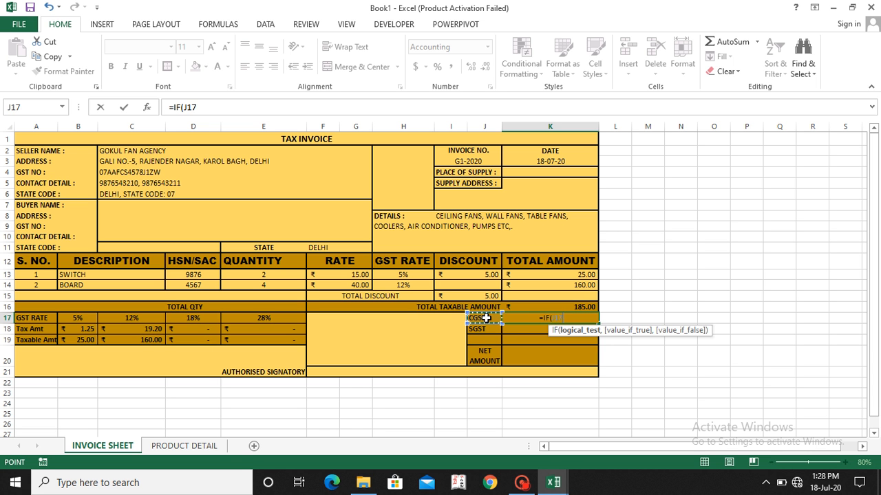
pyautogui.write('=')
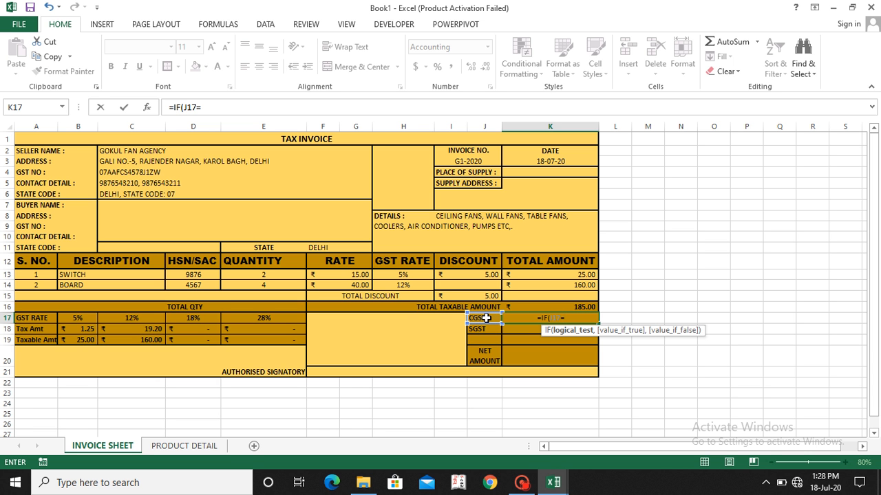
pyautogui.write('"",')
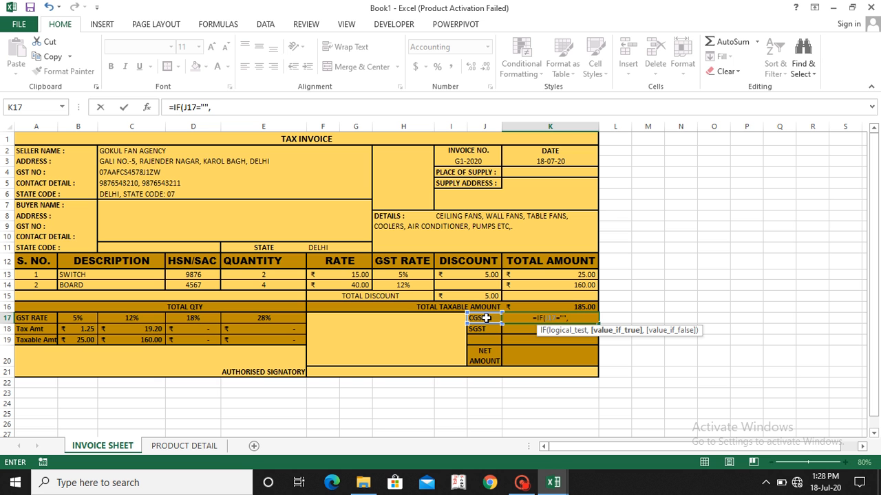
pyautogui.write('""')
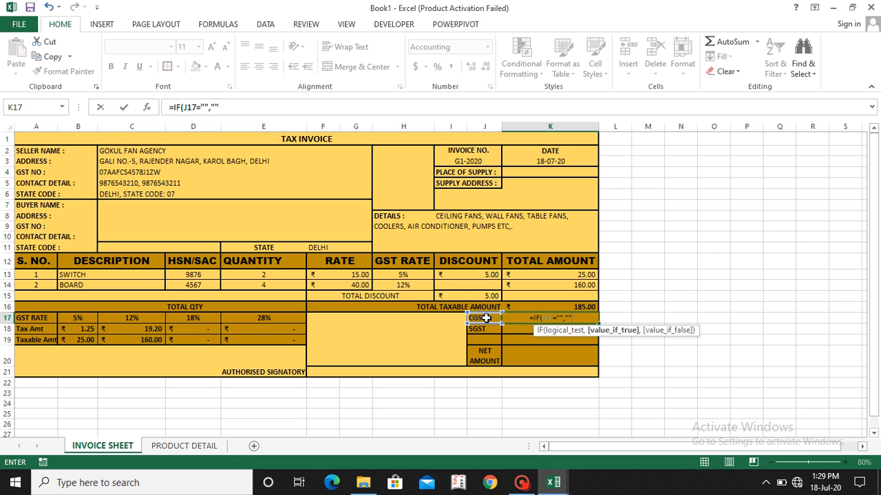
pyautogui.press('BackSpace')
pyautogui.press('BackSpace')
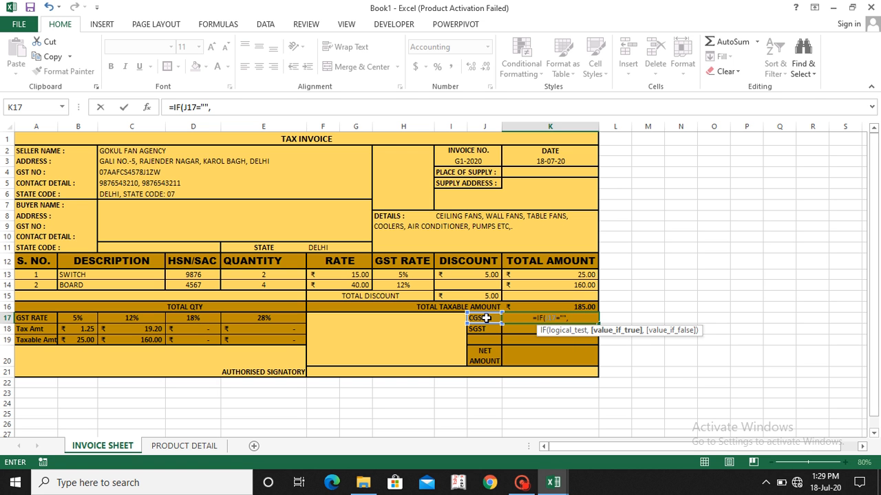
pyautogui.write('0')
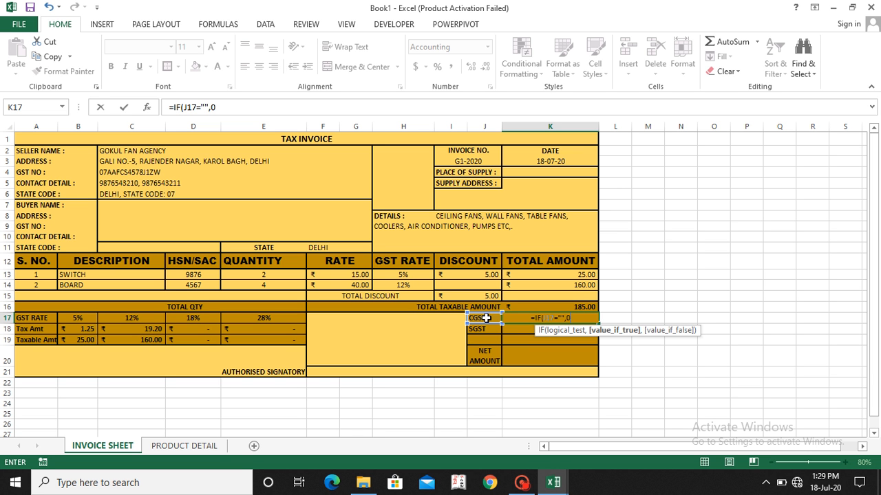
pyautogui.write(',')
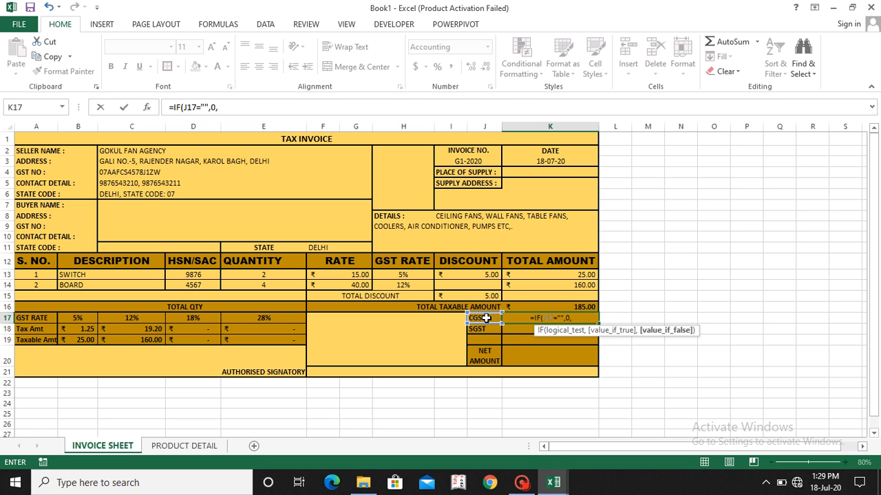
pyautogui.press('BackSpace')
pyautogui.press('BackSpace')
pyautogui.press('BackSpace')
pyautogui.press('BackSpace')
pyautogui.press('BackSpace')
pyautogui.press('BackSpace')
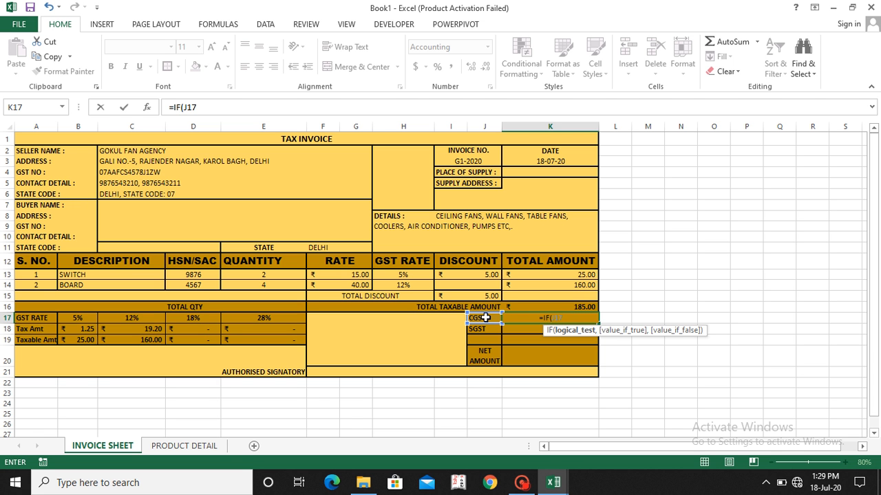
# Step: Complete the K17 formula as =IF(J17<>"",SUM(B18:E18)/2,"") so it gives half the total tax when the label is present
pyautogui.write('<>')
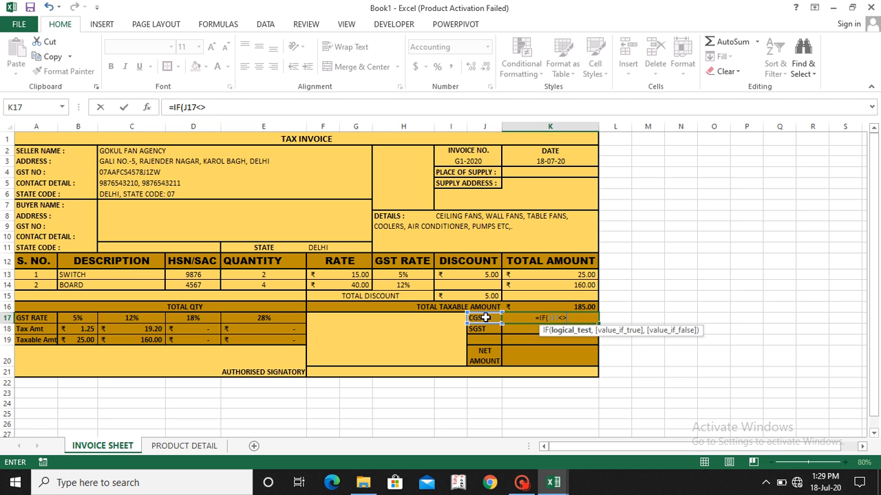
pyautogui.write('0')
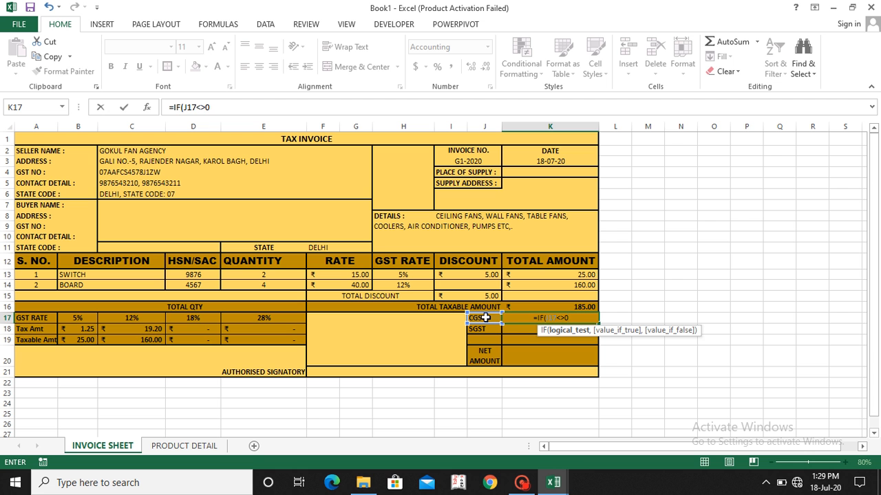
pyautogui.press('BackSpace')
pyautogui.write('""')
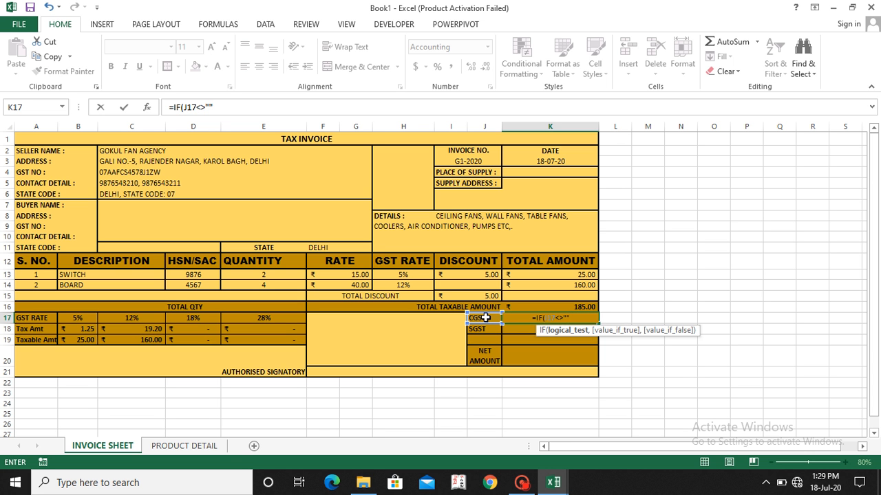
pyautogui.write(',')
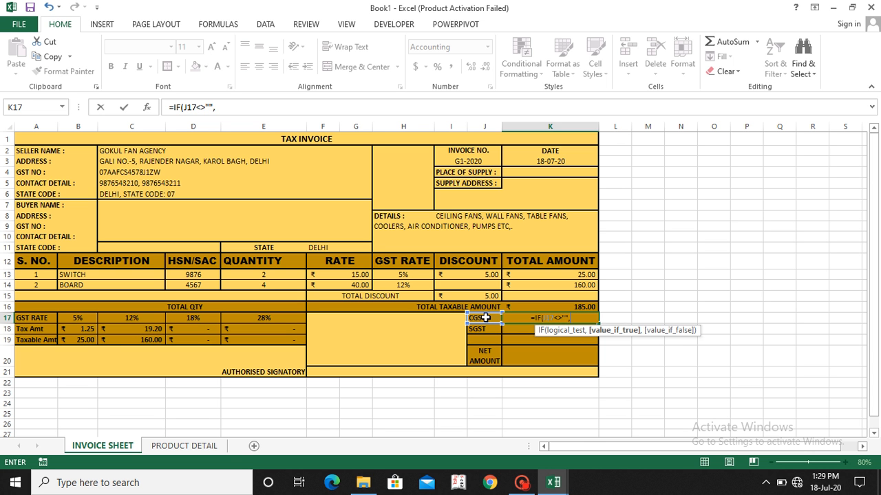
pyautogui.write('SUM')
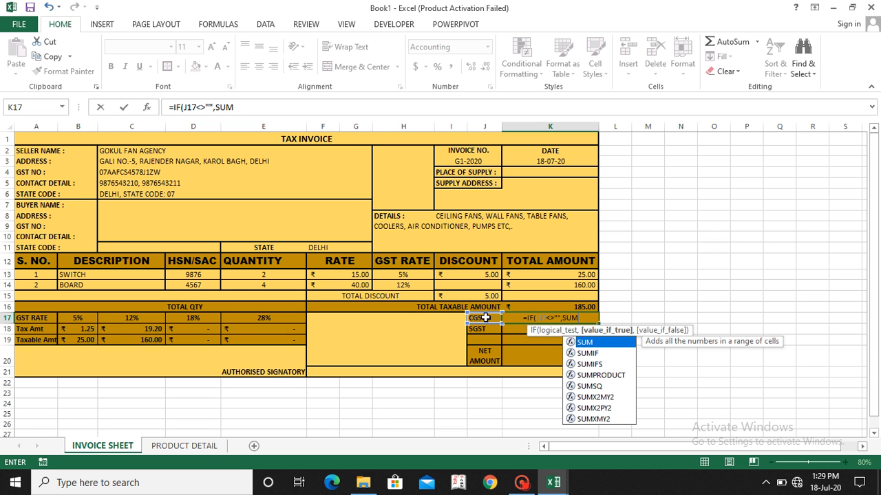
pyautogui.write('(')
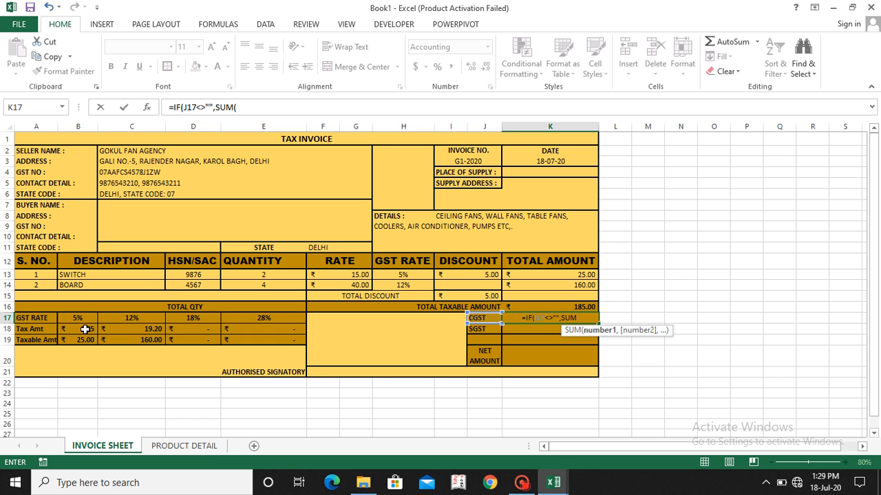
pyautogui.moveTo(85, 329); pyautogui.dragTo(303, 329)
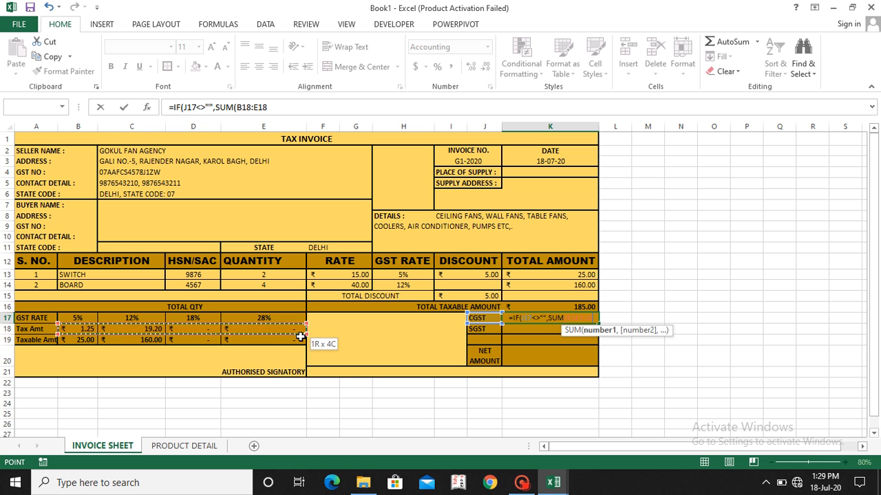
pyautogui.moveTo(300, 336); pyautogui.dragTo(300, 336)
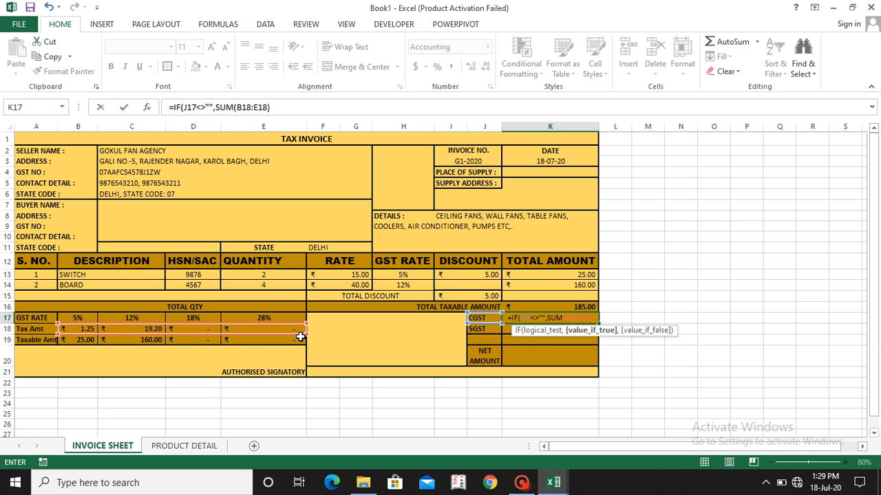
pyautogui.write(')/2')
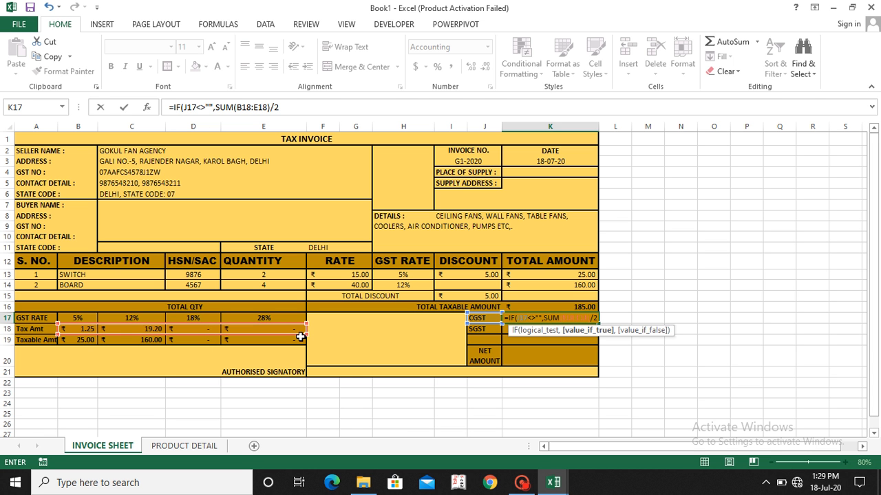
pyautogui.write(',')
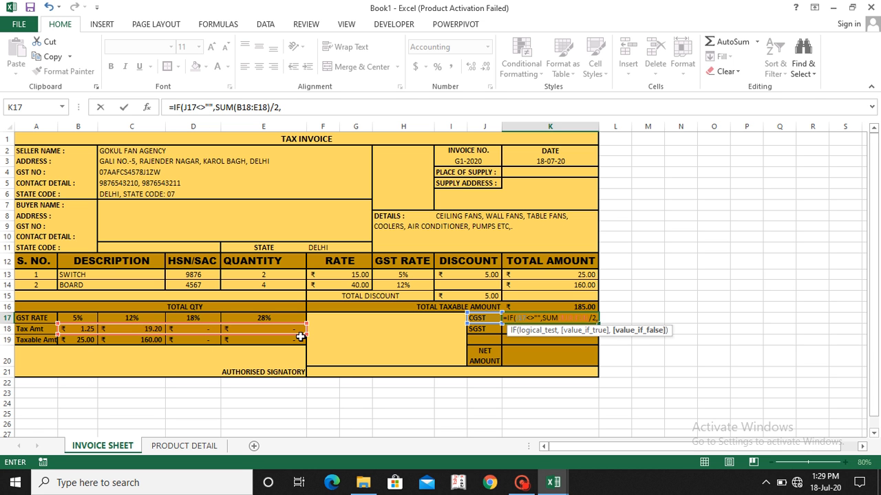
pyautogui.write('""')
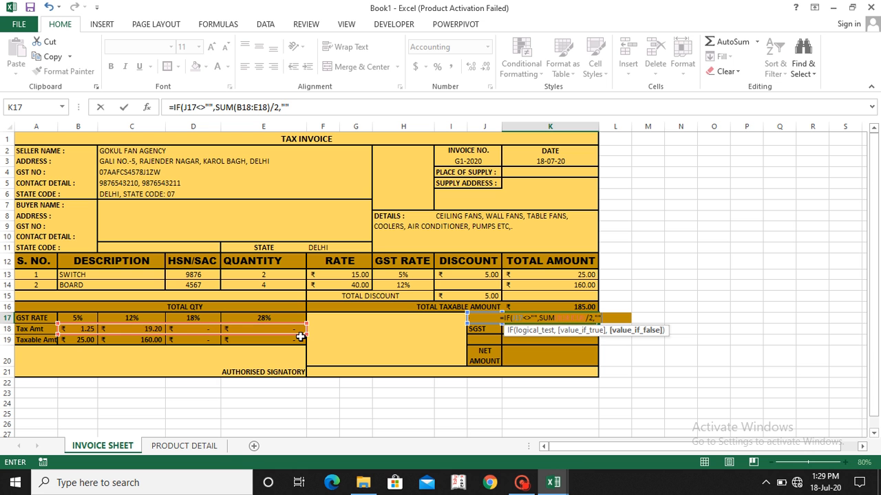
pyautogui.write(')')
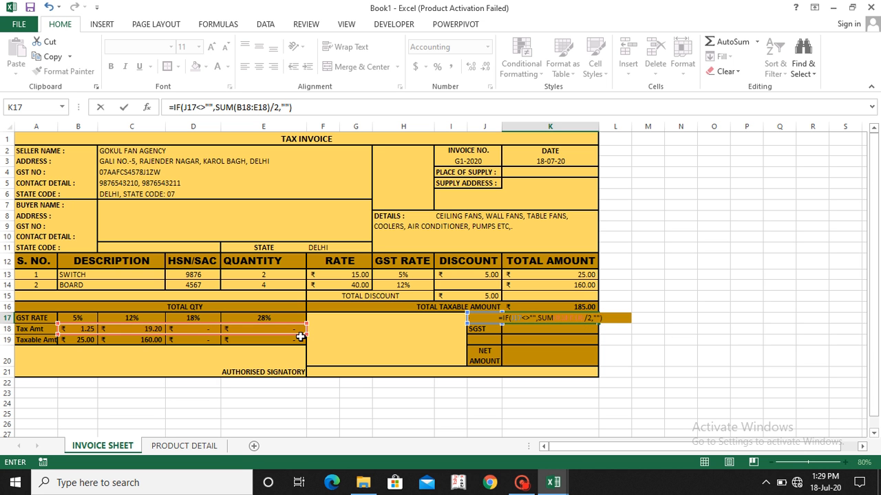
pyautogui.press('Return')
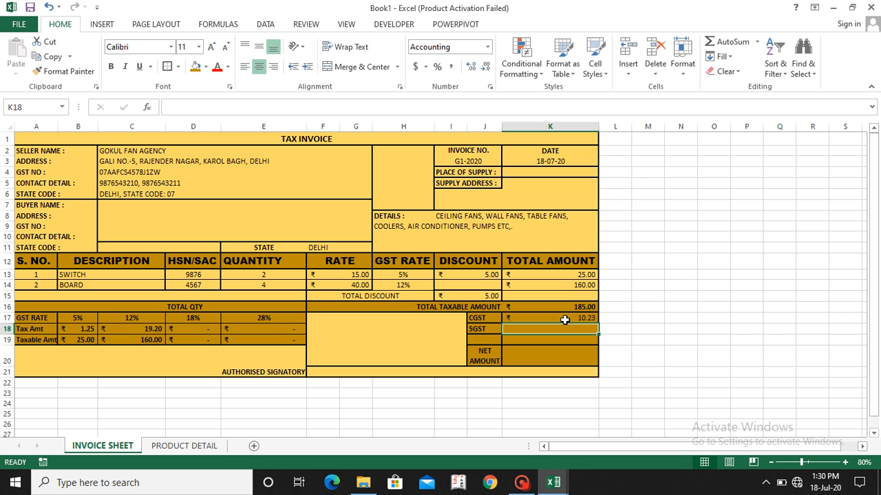
# Step: Fill the K17 formula into the SGST amount cell K18, locking the summed tax range in both as $B$18:$E$18
pyautogui.hotkey('ctrl', 'd')
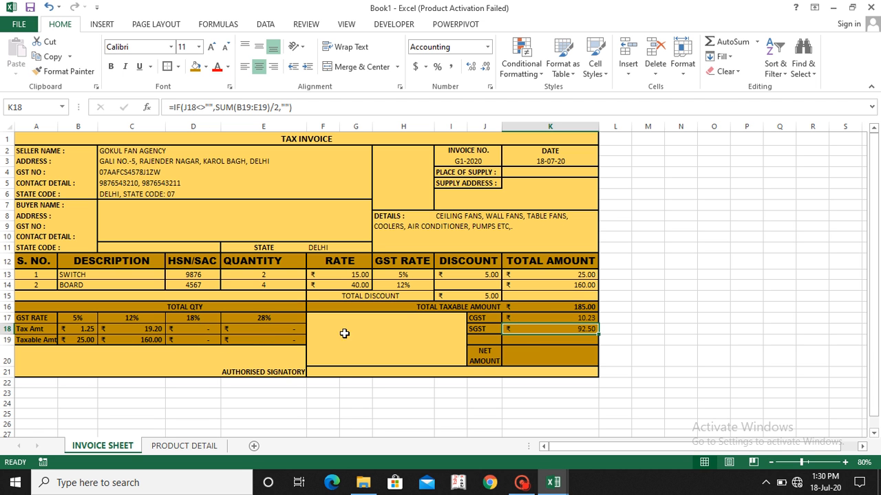
pyautogui.click(537, 317)
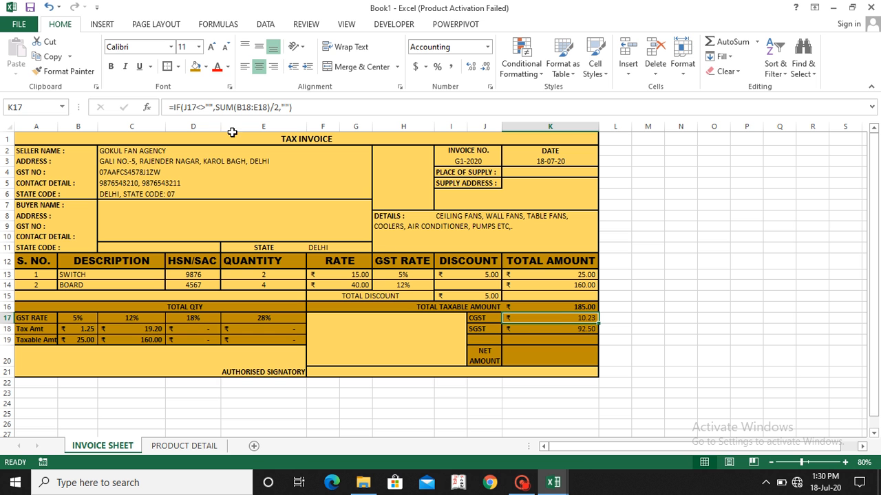
pyautogui.click(238, 108)
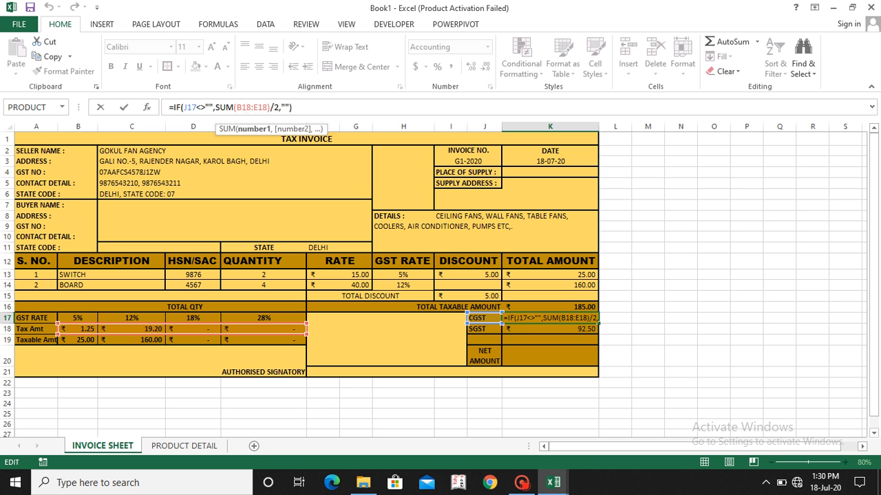
pyautogui.press('F4')
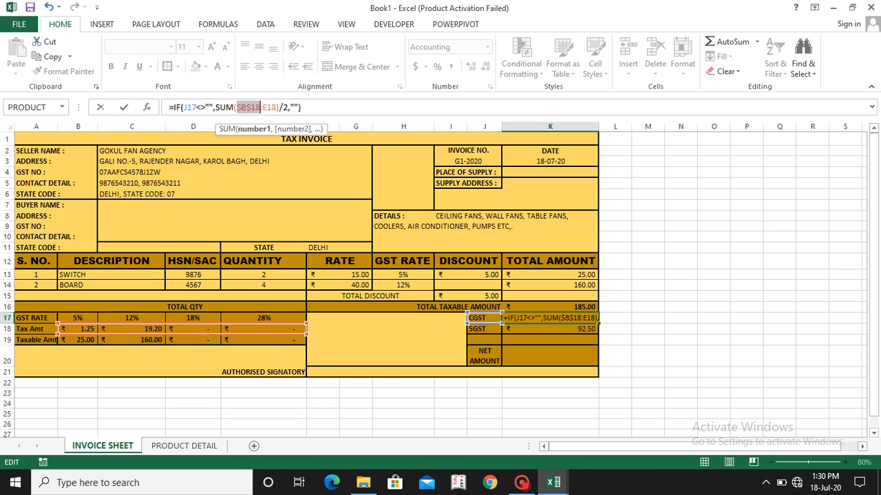
pyautogui.press('F4')
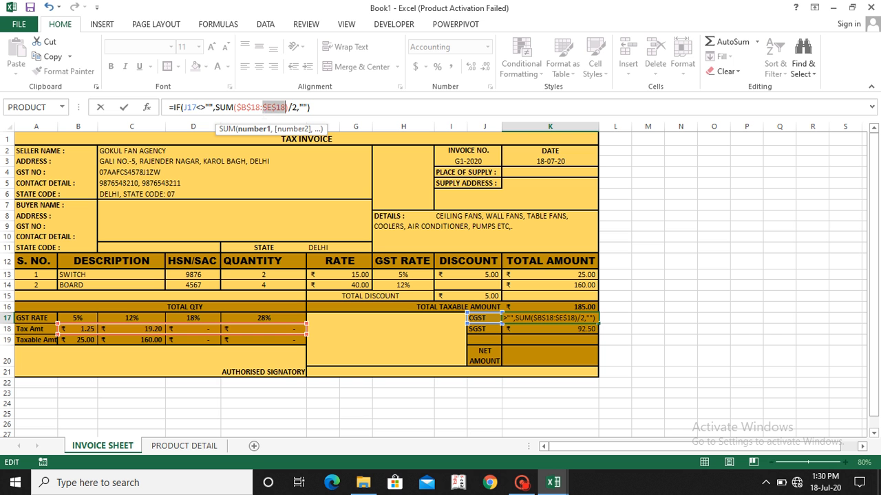
pyautogui.press('Return')
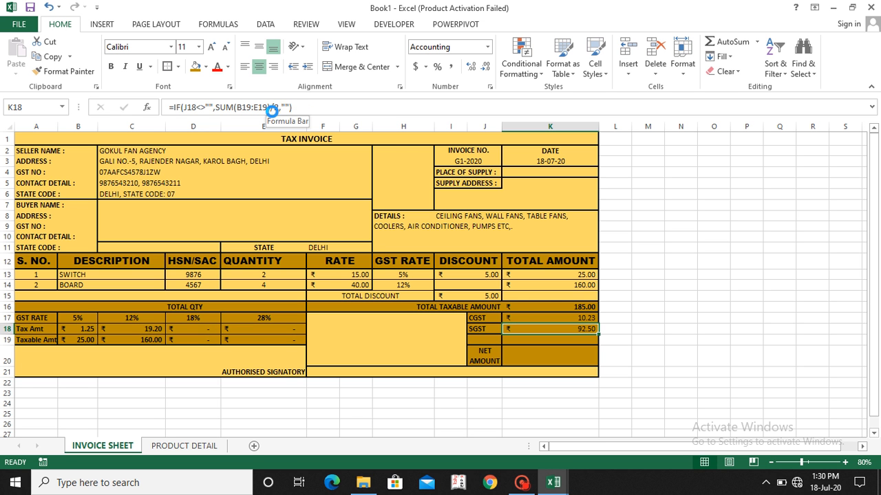
pyautogui.hotkey('ctrl', 'd')
pyautogui.press('Down')
pyautogui.press('Up')
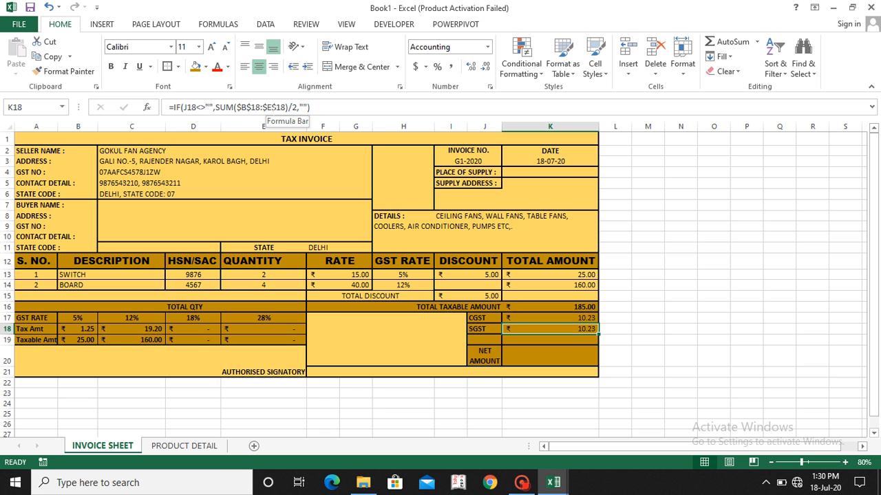
pyautogui.press('Left')
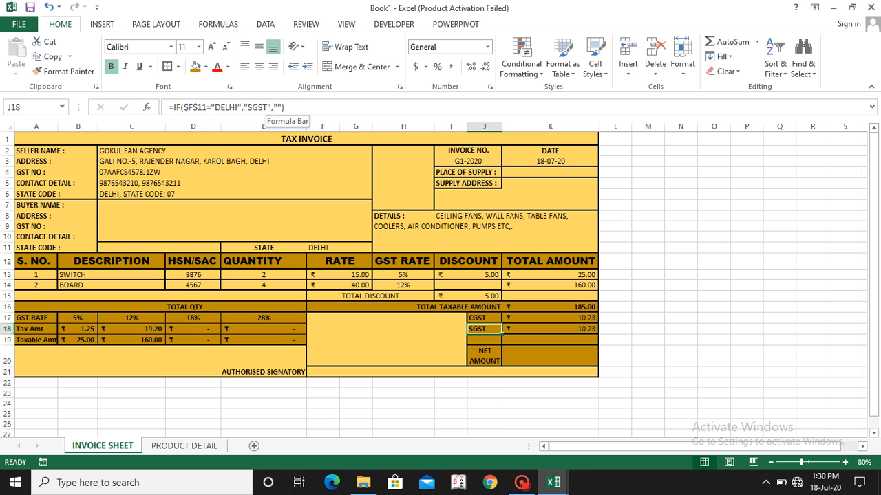
pyautogui.press('Right')
pyautogui.press('Left')
pyautogui.press('Right')
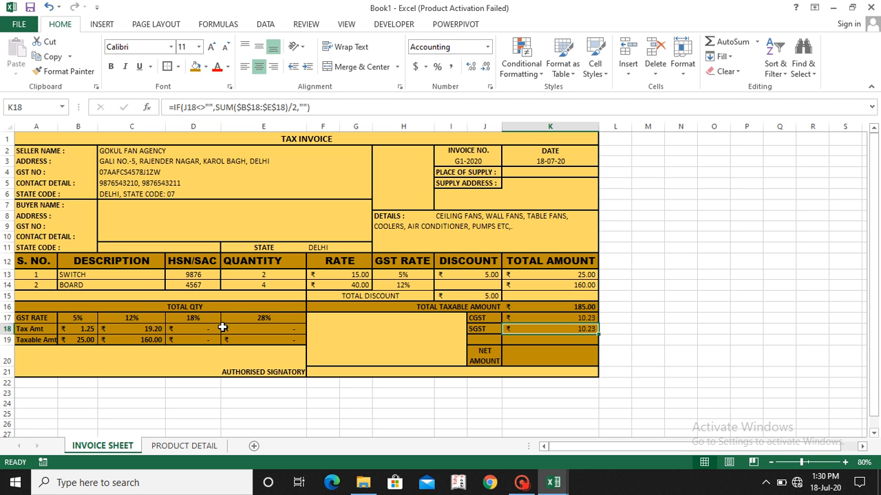
# Step: Replace the buyer's state in F11 with PUNJAB to test the CGST and SGST amounts
pyautogui.click(480, 342)
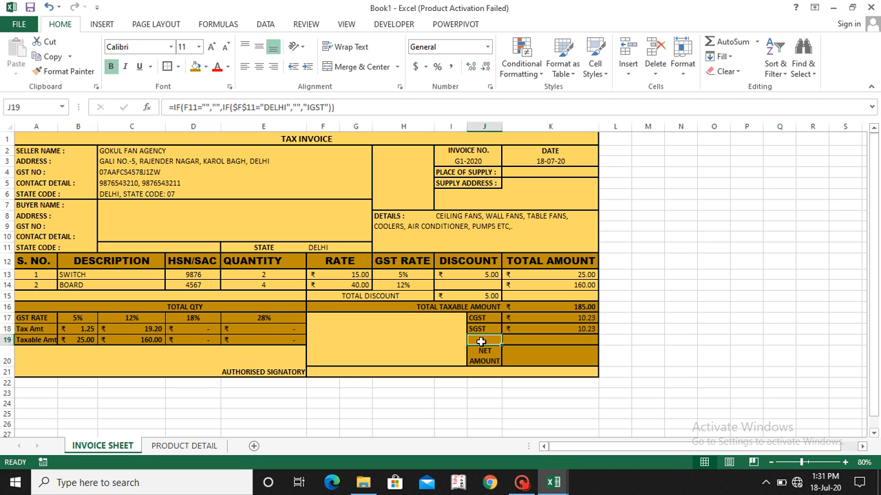
pyautogui.click(330, 245)
pyautogui.write('P')
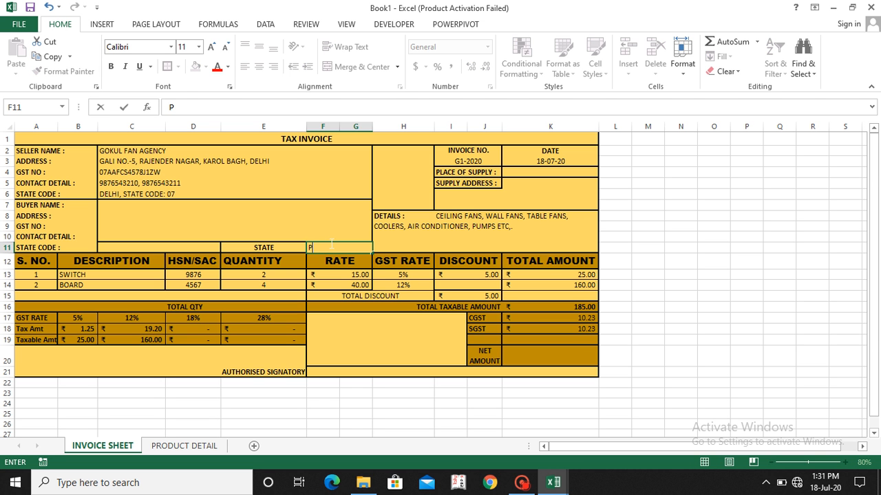
pyautogui.write('UNJAB')
pyautogui.press('Return')
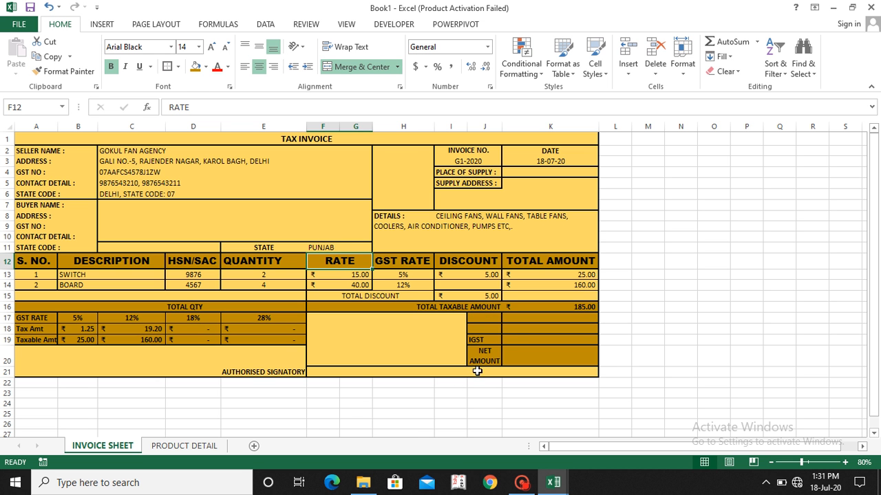
# Step: Begin an IF formula in the IGST amount cell K19 that tests whether J19<>""
pyautogui.click(522, 342)
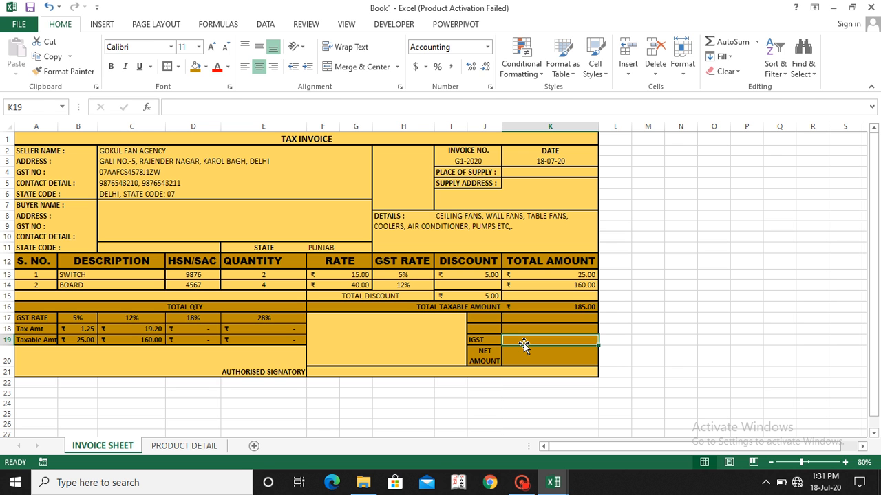
pyautogui.write('=I')
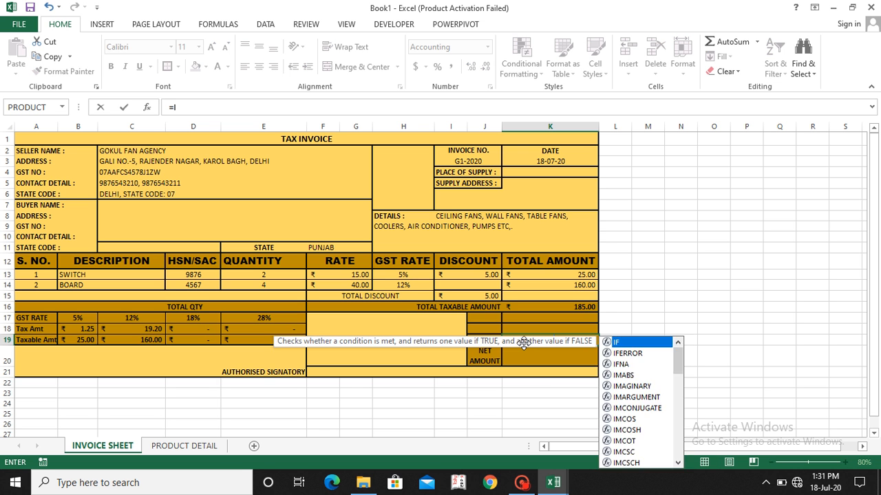
pyautogui.write('F(')
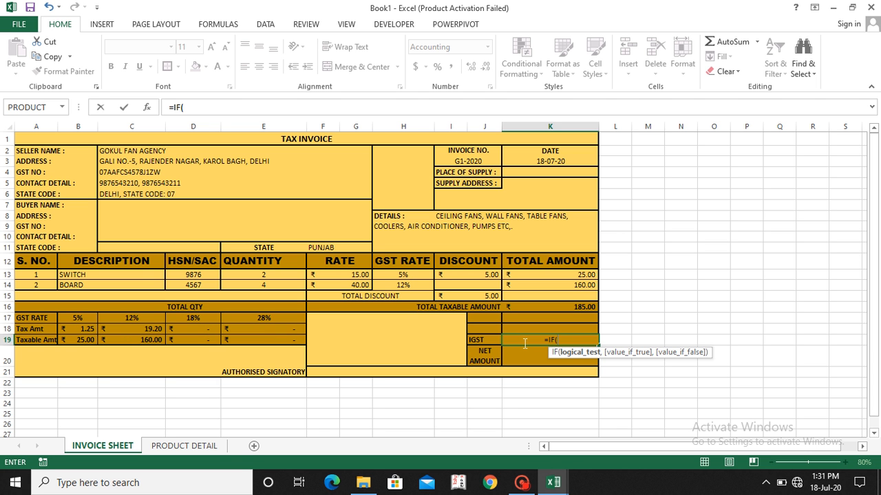
pyautogui.click(478, 339)
pyautogui.write('<>')
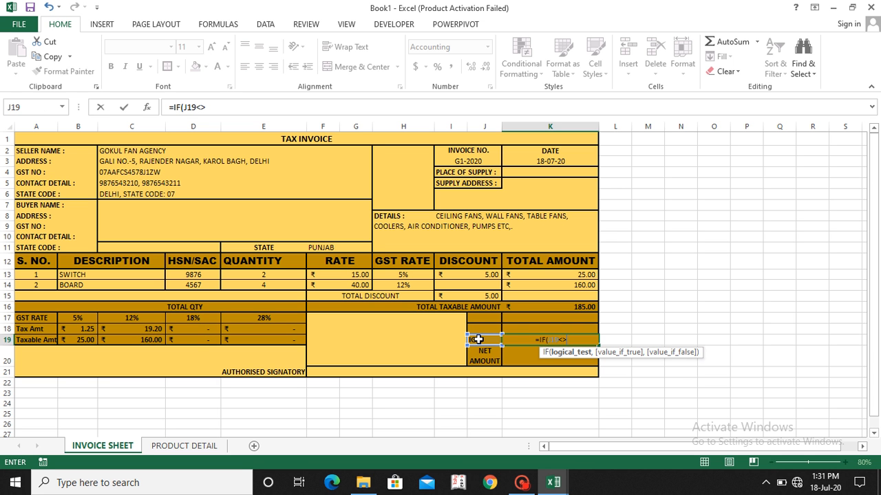
pyautogui.write('""')
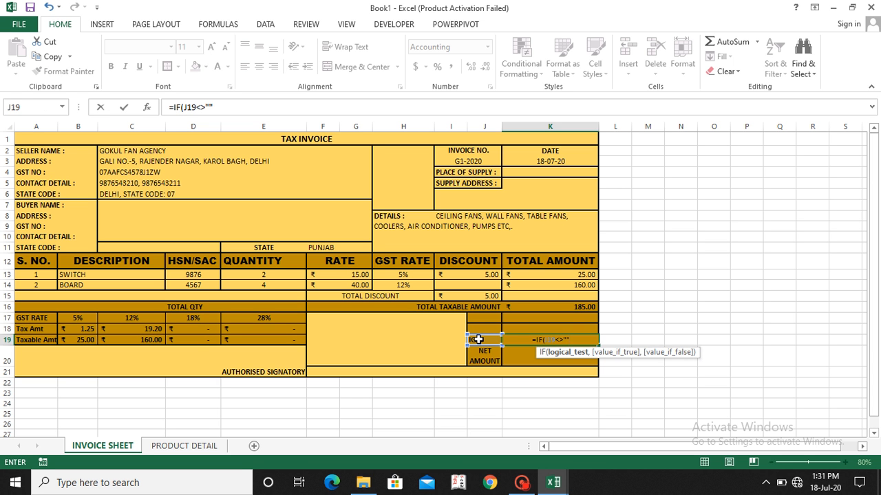
pyautogui.write(',')
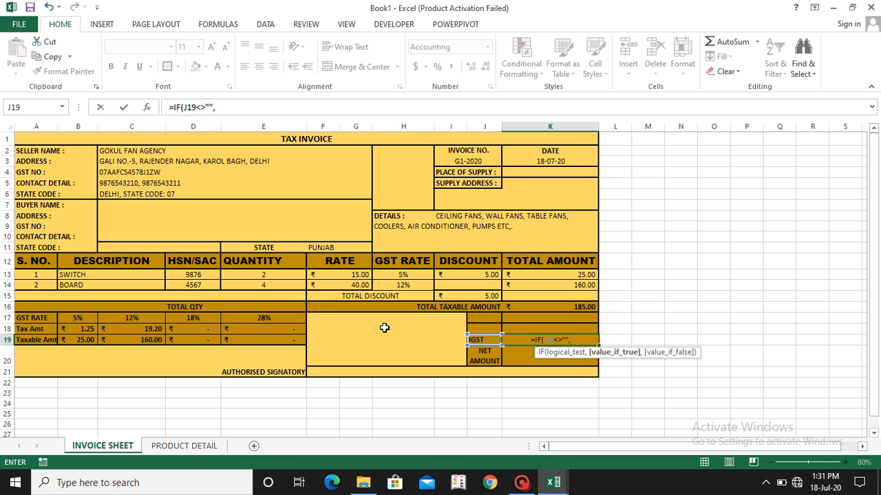
pyautogui.click(85, 328)
pyautogui.hotkey('shift', 'Right')
pyautogui.hotkey('shift', 'Right')
pyautogui.hotkey('shift', 'Right')
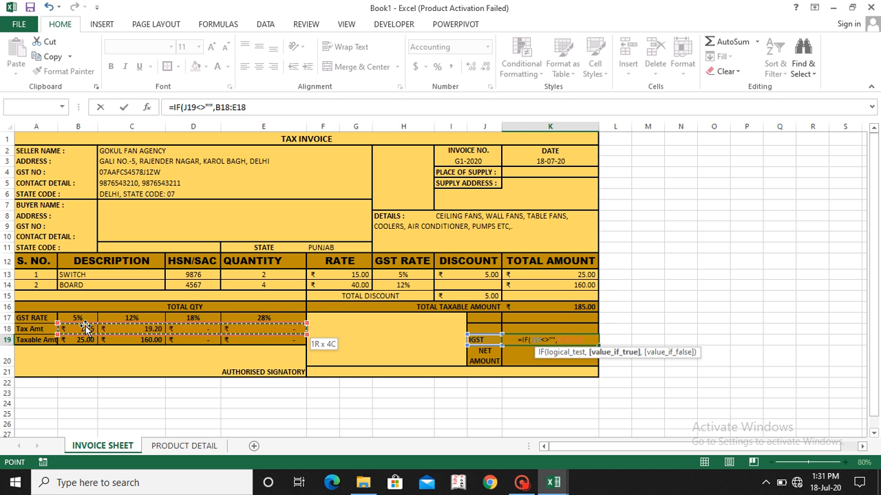
pyautogui.press('BackSpace')
pyautogui.press('BackSpace')
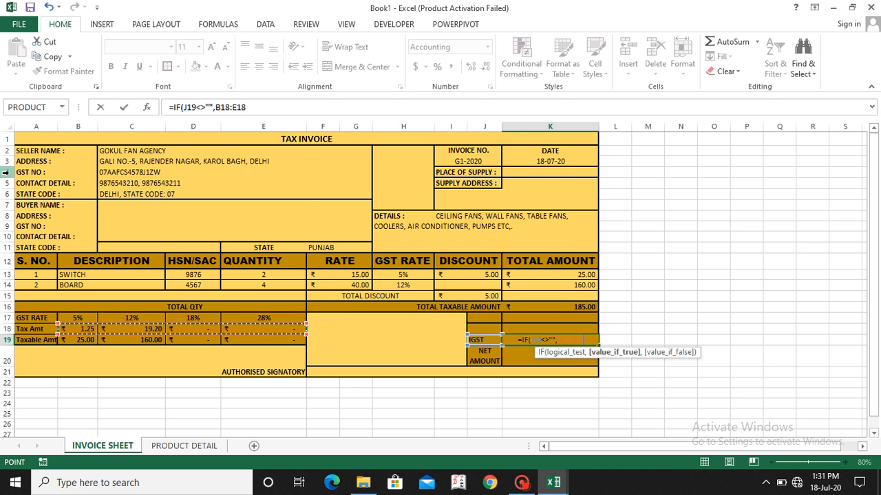
pyautogui.press('BackSpace')
pyautogui.press('BackSpace')
pyautogui.press('BackSpace')
pyautogui.press('BackSpace')
pyautogui.press('BackSpace')
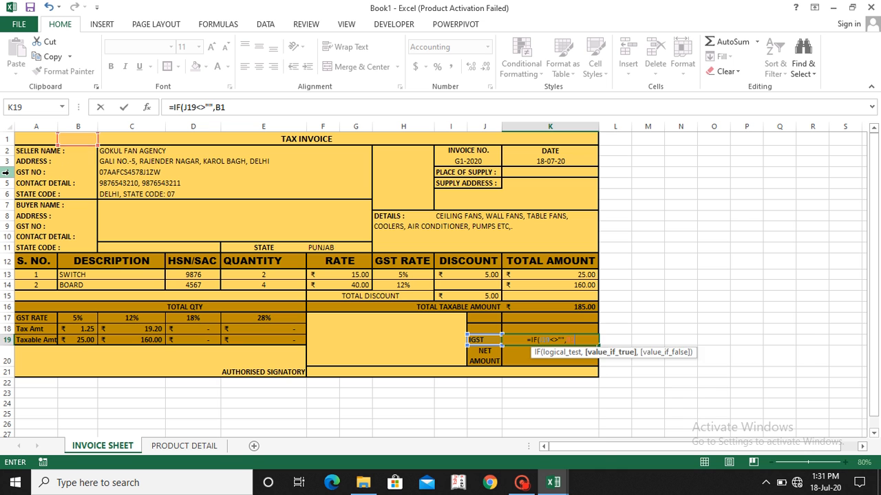
# Step: Complete the K19 formula as =IF(J19<>"",SUM(B18:E18),"") so it gives the full tax total when the IGST label is present
pyautogui.write('SUM')
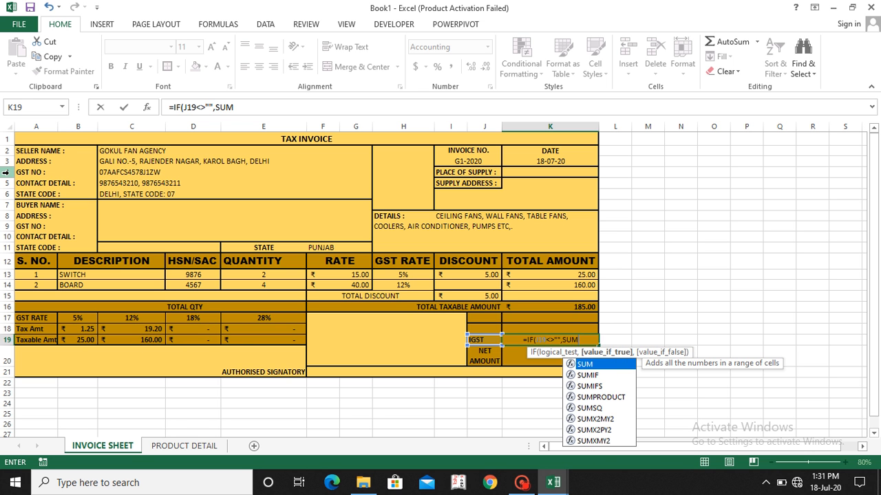
pyautogui.write('(')
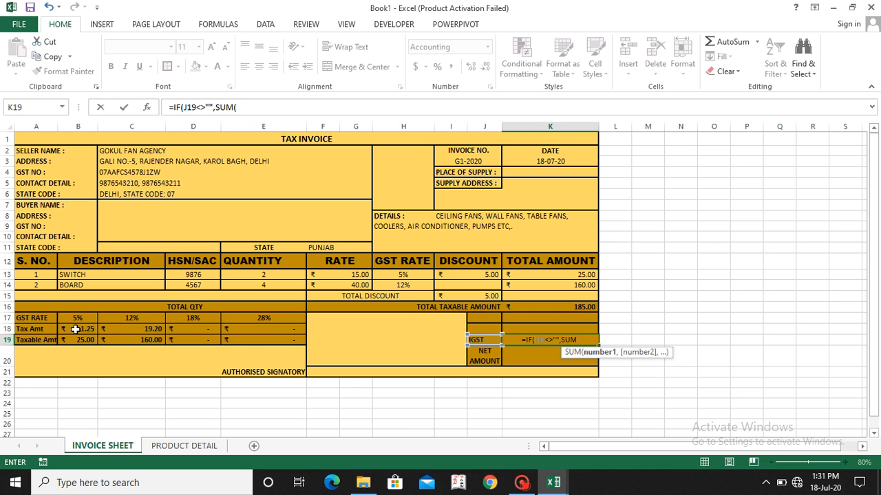
pyautogui.moveTo(75, 329); pyautogui.dragTo(296, 332)
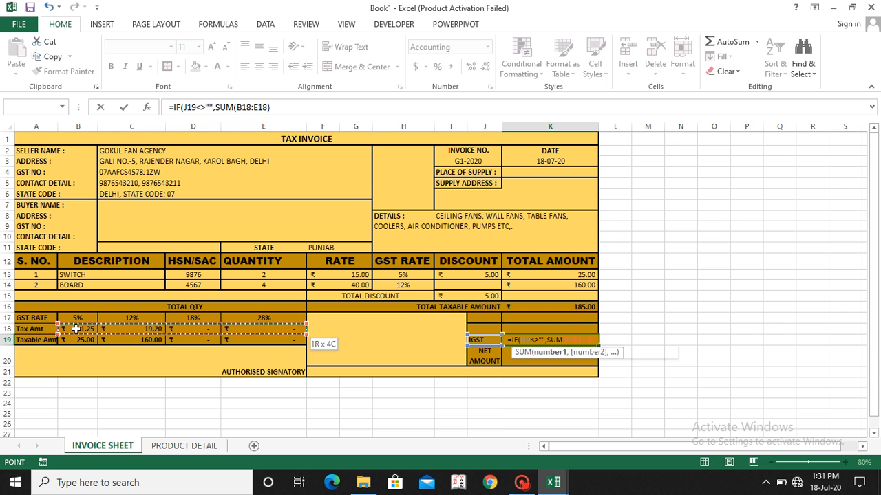
pyautogui.write('),')
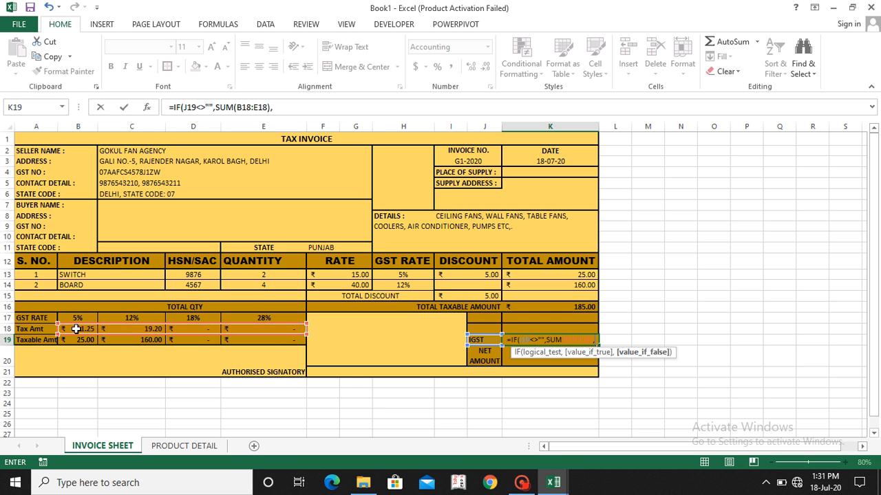
pyautogui.write('""')
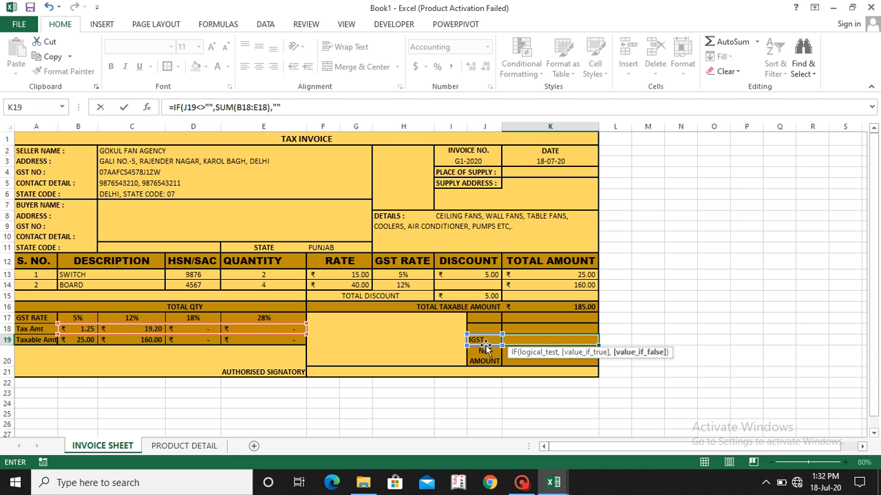
pyautogui.write(')')
pyautogui.press('Return')
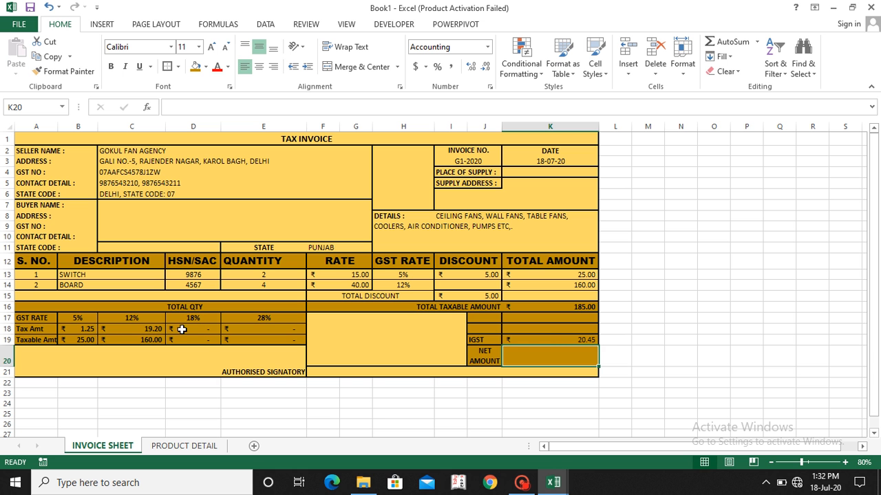
# Step: Replace the buyer's state in F11 with DELHI to test the switch between IGST and CGST/SGST amounts
pyautogui.click(329, 247)
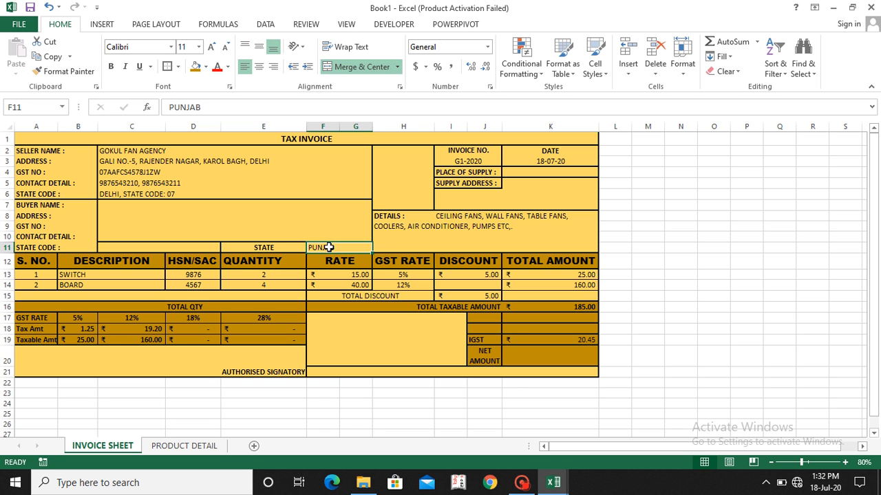
pyautogui.write('DLEH')
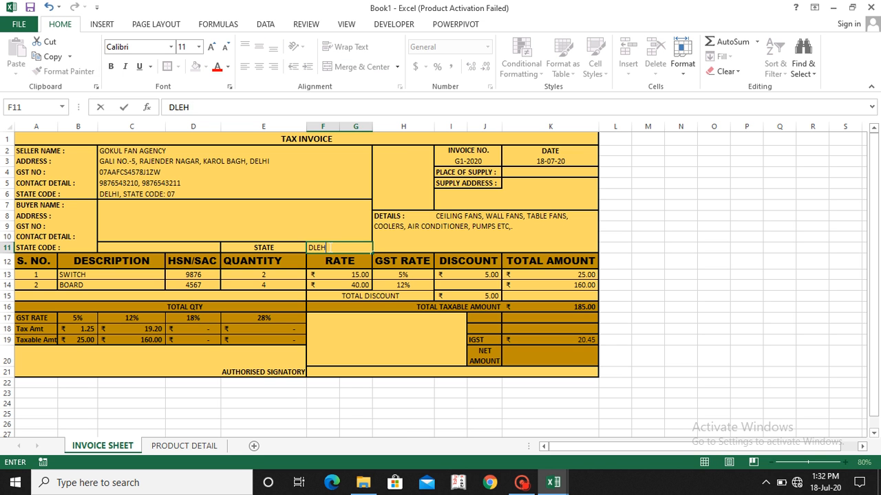
pyautogui.press('BackSpace')
pyautogui.press('BackSpace')
pyautogui.press('BackSpace')
pyautogui.write('ELHI')
pyautogui.press('Return')
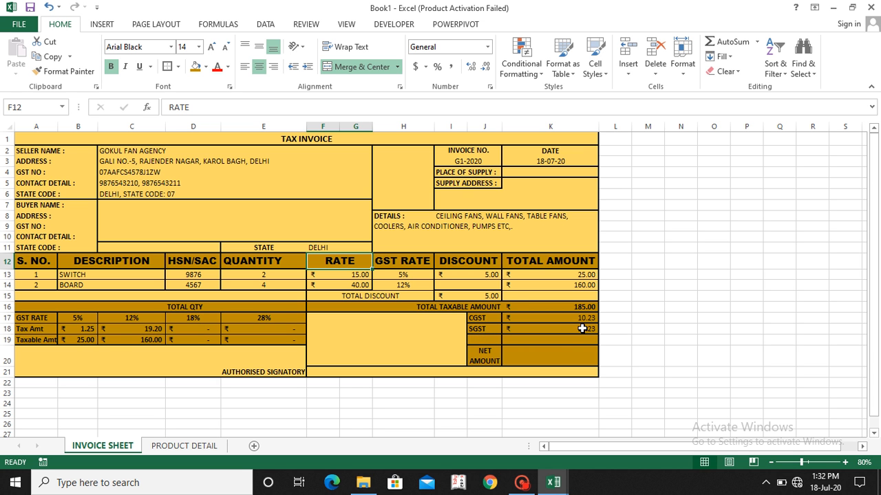
# Step: Enter =SUM(K16:K19) in the net amount cell K20 to add the taxable amount and the taxes
pyautogui.click(559, 355)
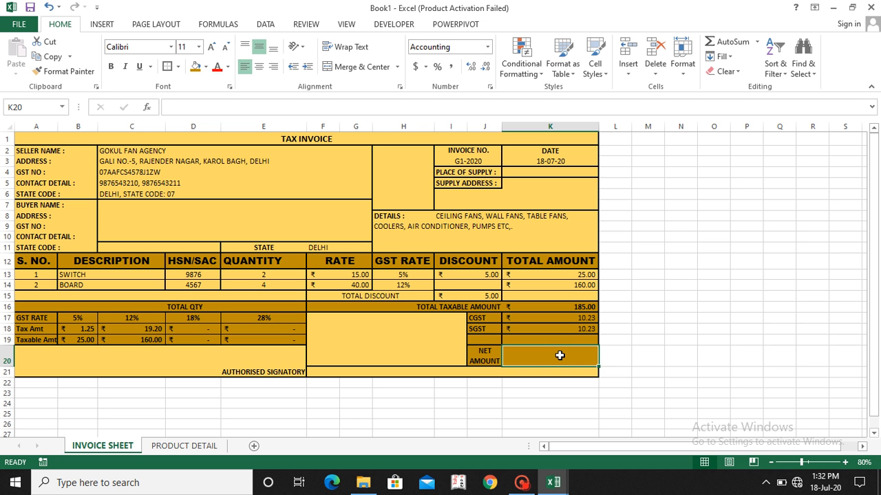
pyautogui.write('=')
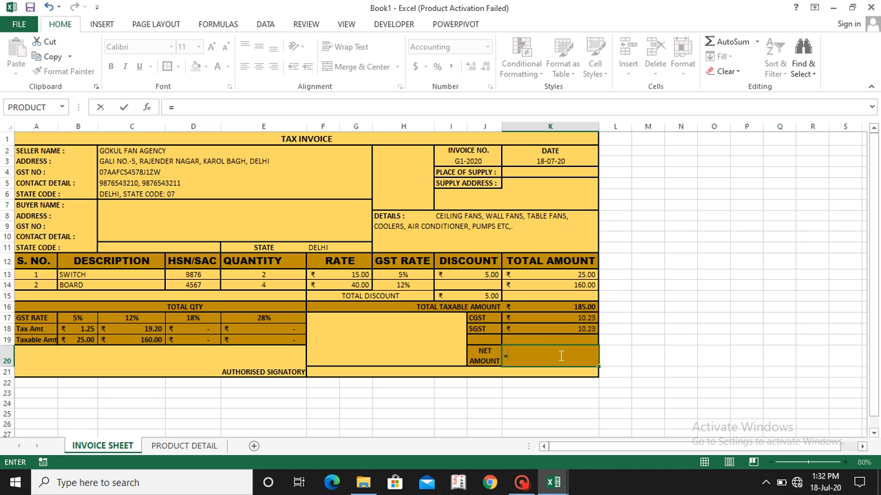
pyautogui.write('SU')
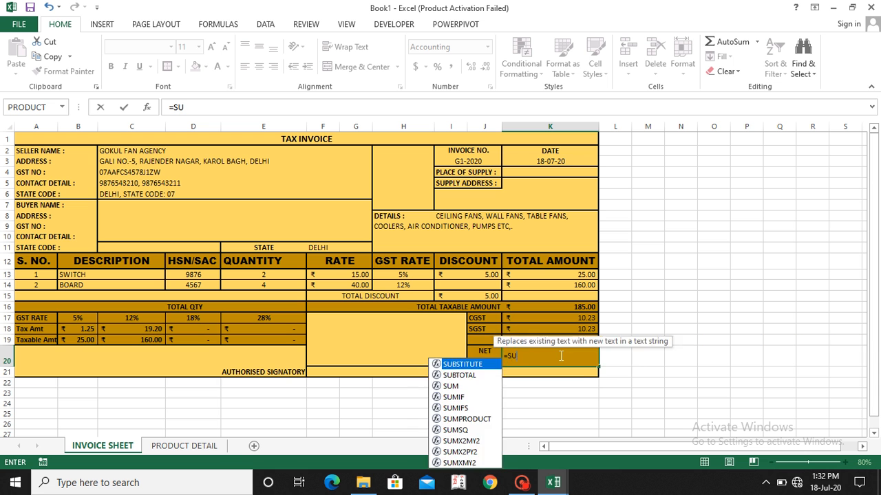
pyautogui.write('M(')
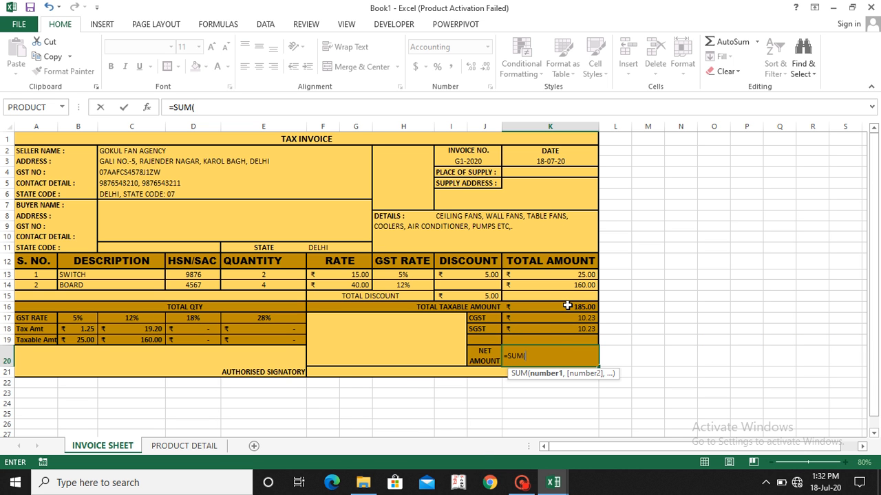
pyautogui.moveTo(567, 305); pyautogui.dragTo(567, 317)
pyautogui.hotkey('shift', 'Down')
pyautogui.hotkey('shift', 'Down')
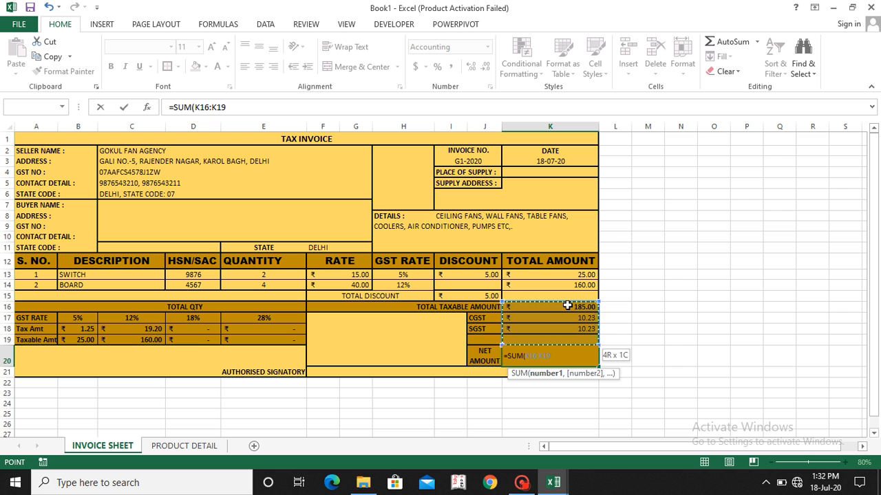
pyautogui.write(')')
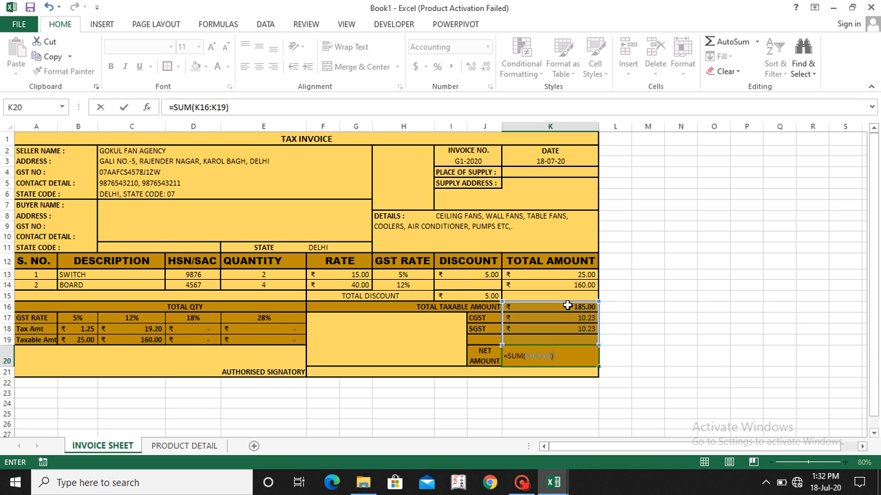
pyautogui.press('Return')
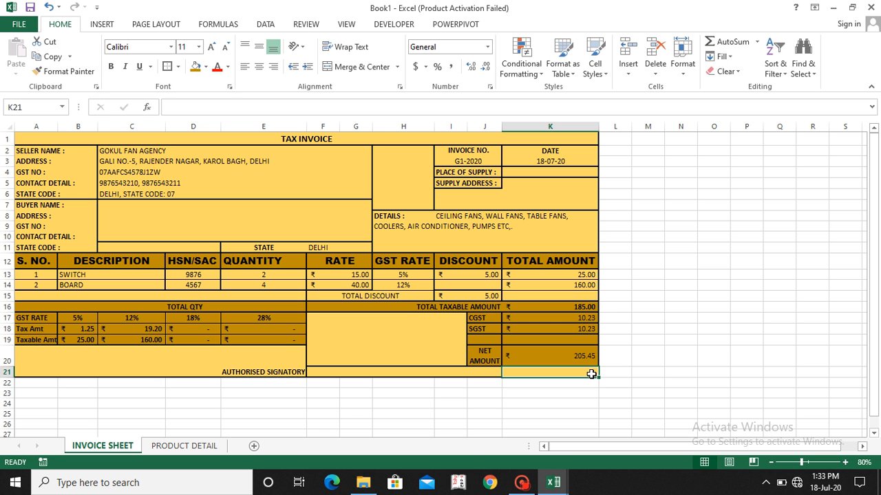
# Step: Add a new worksheet after INVOICE SHEET and name it SAVE DATA
pyautogui.click(255, 446)
pyautogui.doubleClick(161, 446)
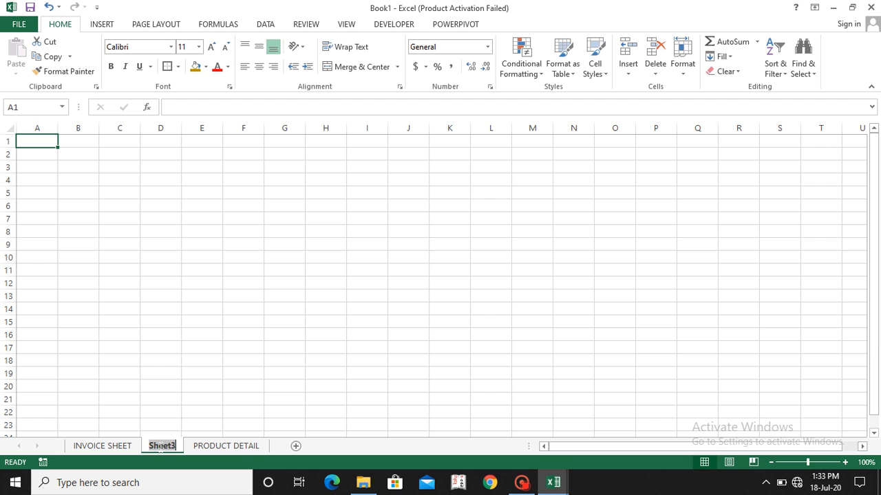
pyautogui.write('SAVE DAT')
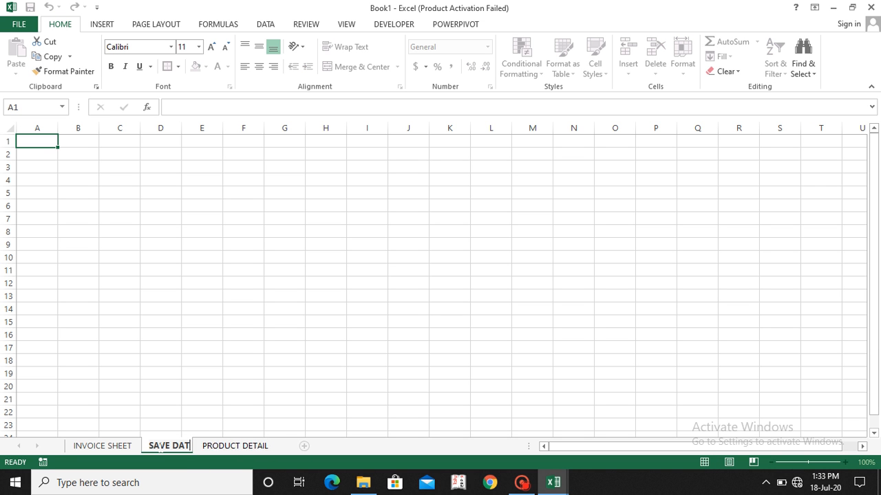
pyautogui.write('E')
pyautogui.press('BackSpace')
pyautogui.write('A')
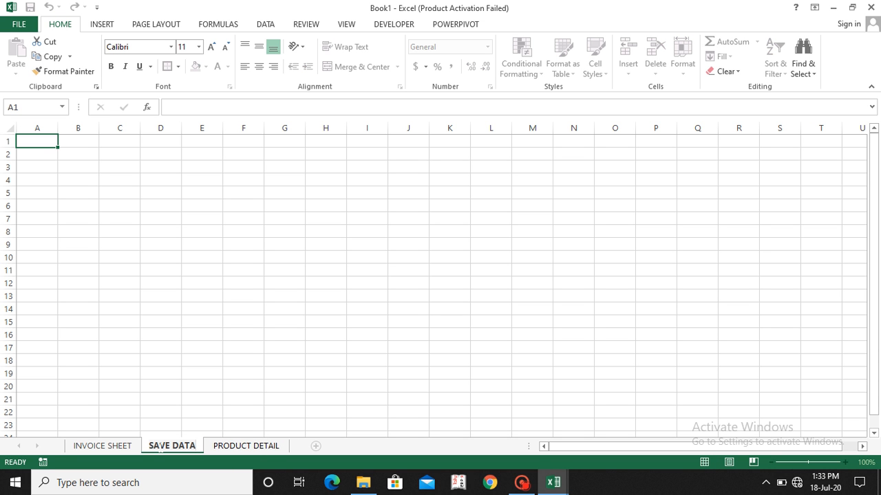
pyautogui.press('Return')
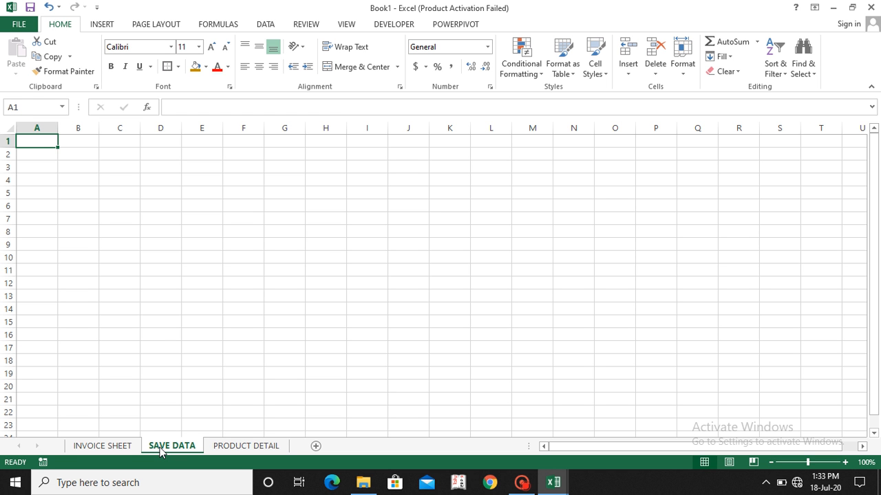
# Step: On INVOICE SHEET, enter the column headers DATE in M4 and INVOICE NO in N4
pyautogui.click(126, 450)
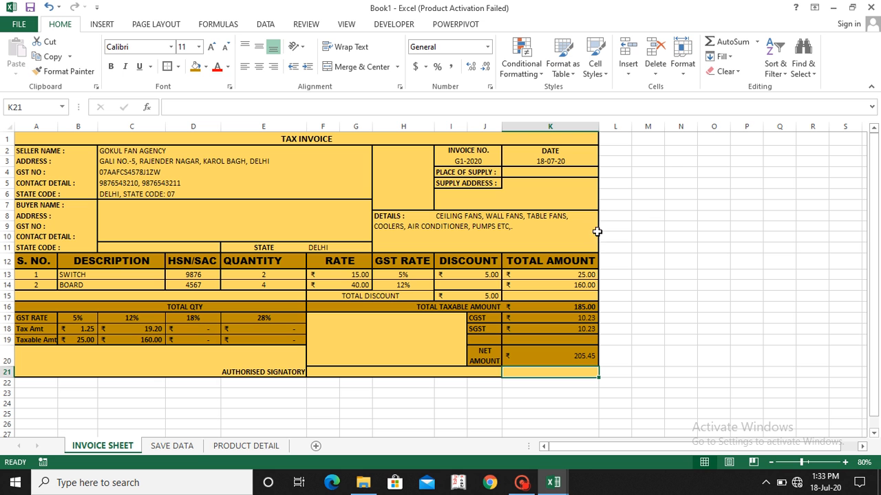
pyautogui.click(652, 171)
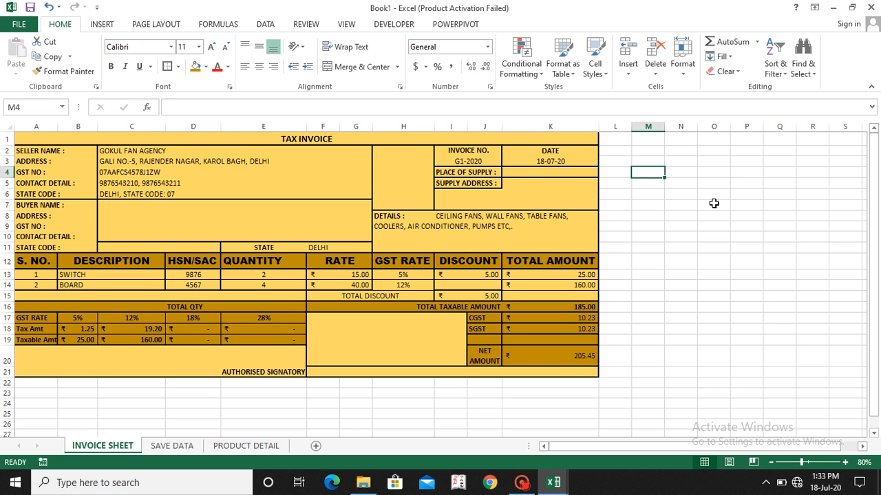
pyautogui.write('DATE')
pyautogui.press('Tab')
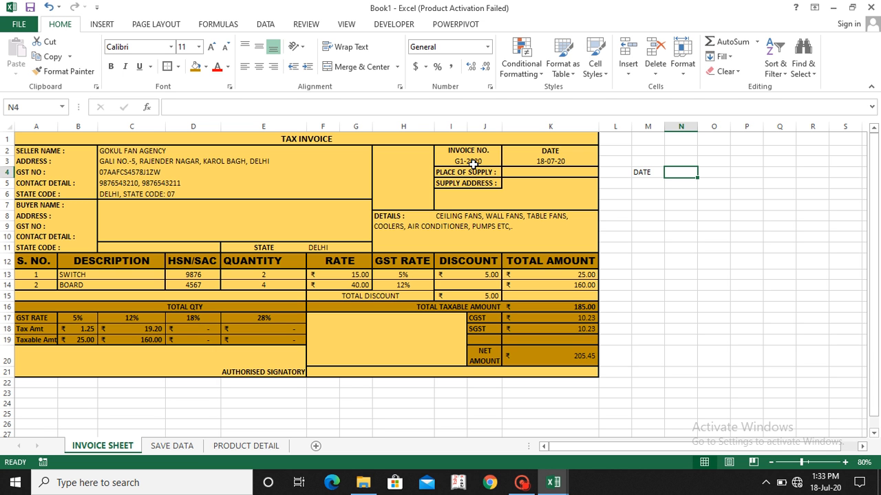
pyautogui.write('INVOICE NO')
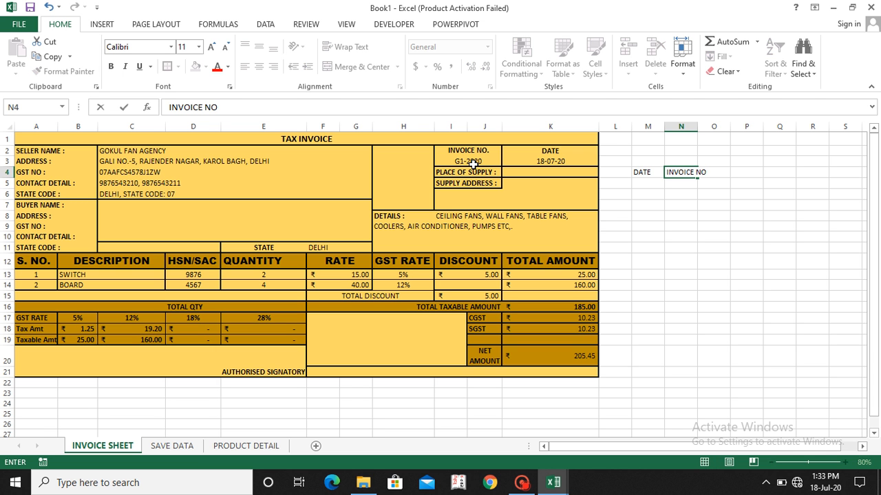
pyautogui.press('Return')
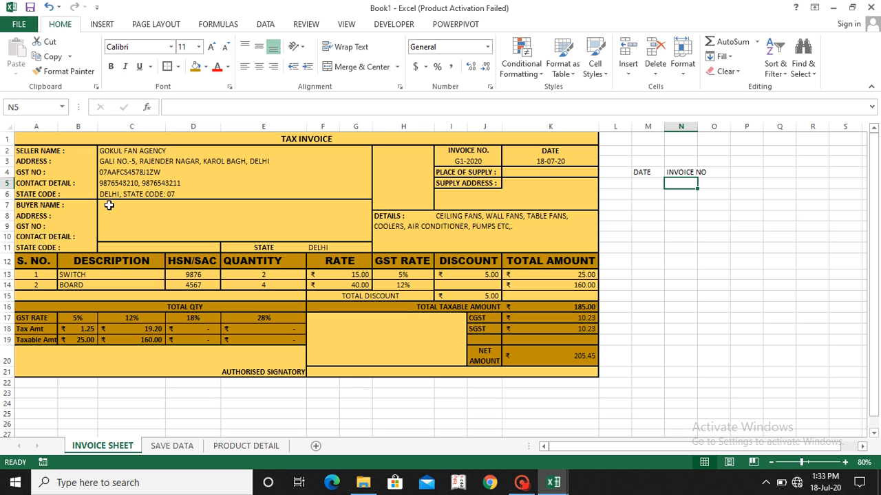
# Step: Enter the column headers BUYER NAME in O4 and ADDRESS in P4
pyautogui.press('Right')
pyautogui.press('Up')
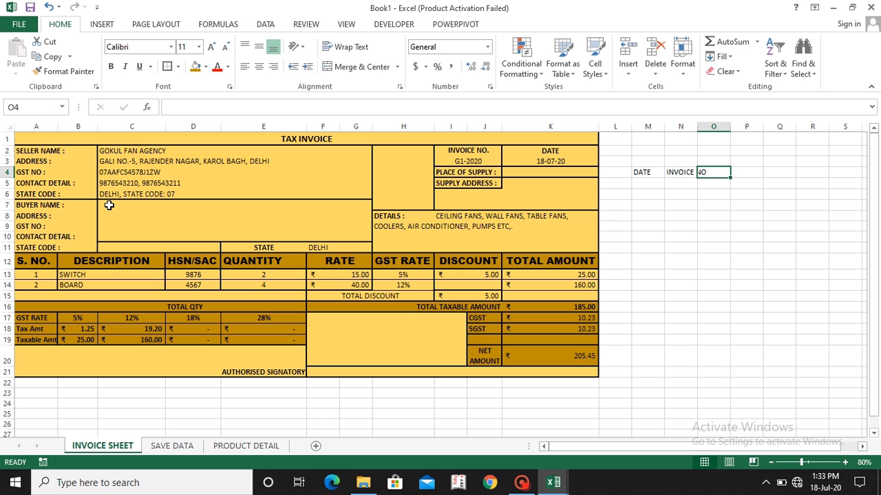
pyautogui.write('BUYER N')
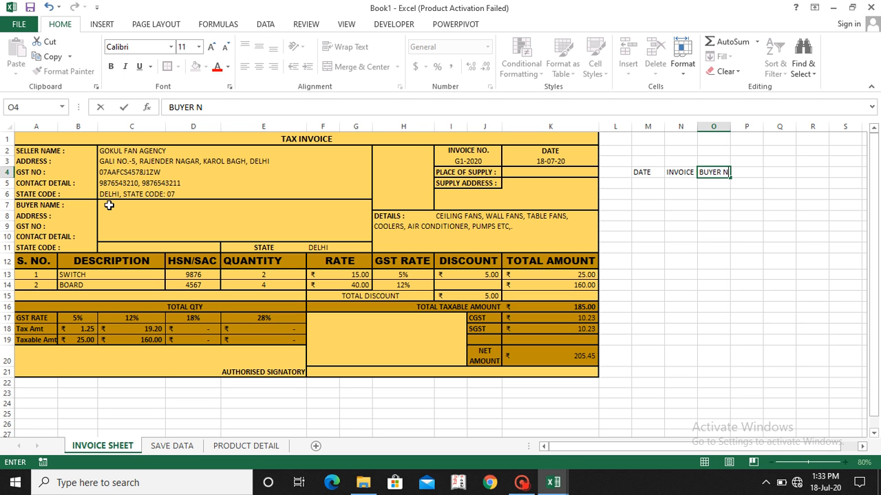
pyautogui.write('AME')
pyautogui.press('Return')
pyautogui.press('Right')
pyautogui.press('Up')
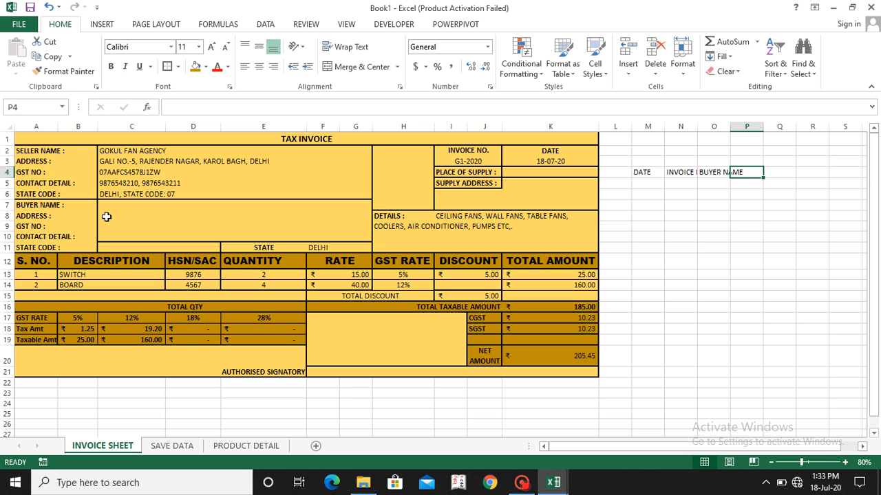
pyautogui.write('ADDRESS')
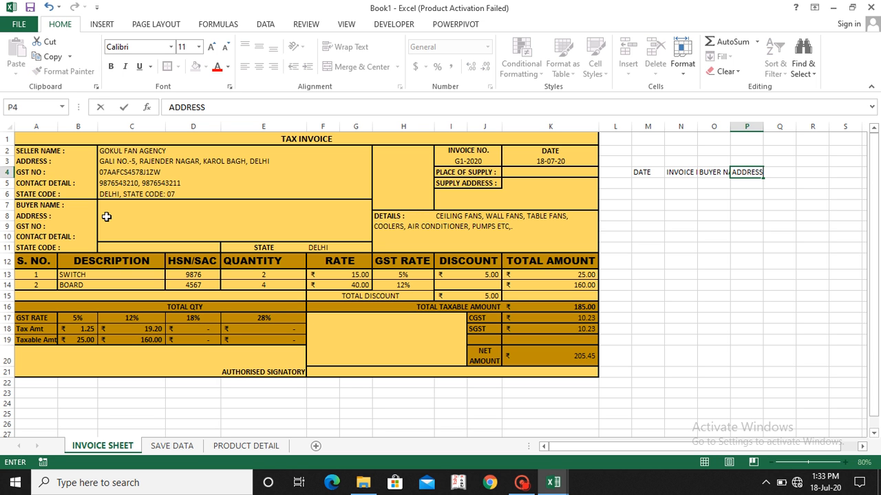
pyautogui.press('Tab')
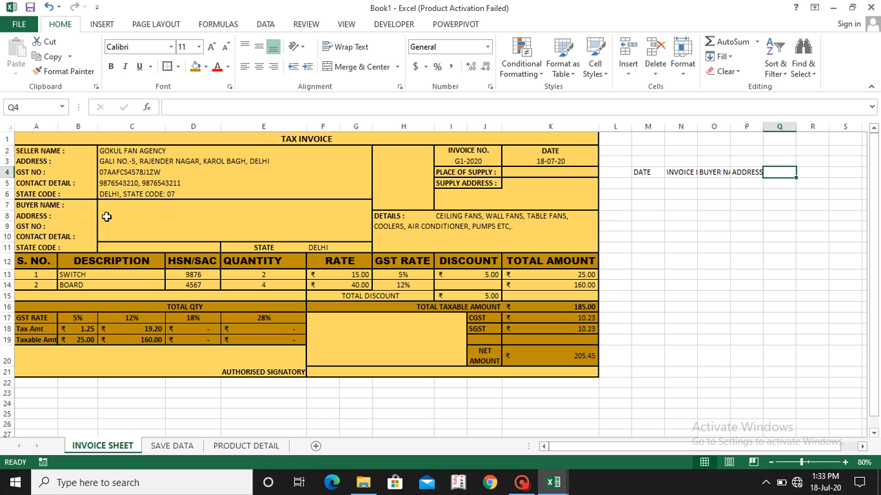
# Step: Enter the column headers GST NO. in Q4 and CONTACT DETAIL in R4
pyautogui.write('GST NO.')
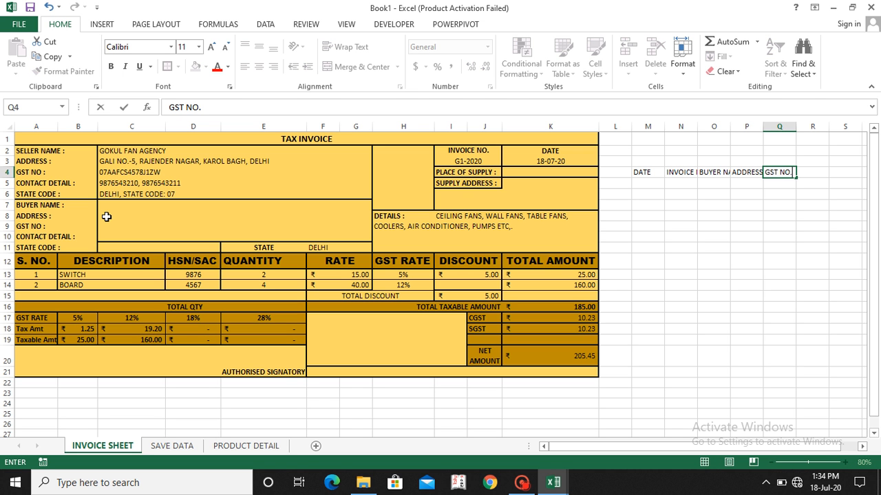
pyautogui.press('Return')
pyautogui.press('Up')
pyautogui.press('Right')
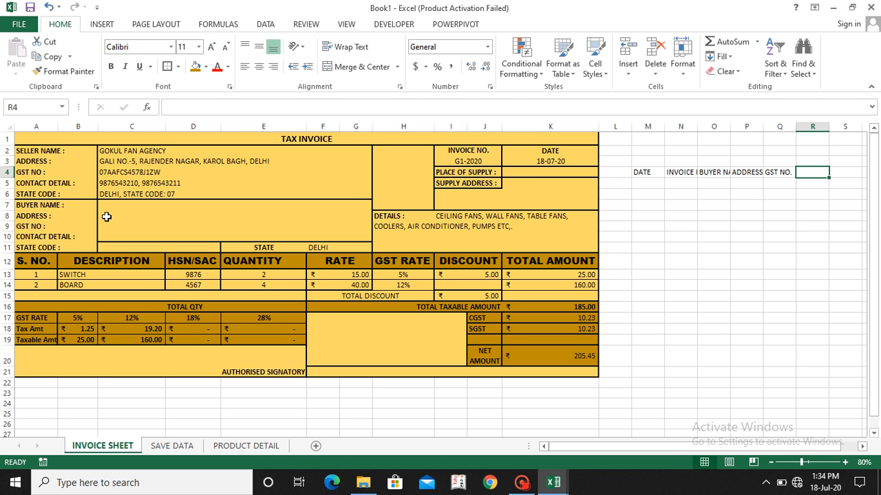
pyautogui.write('CONTAT')
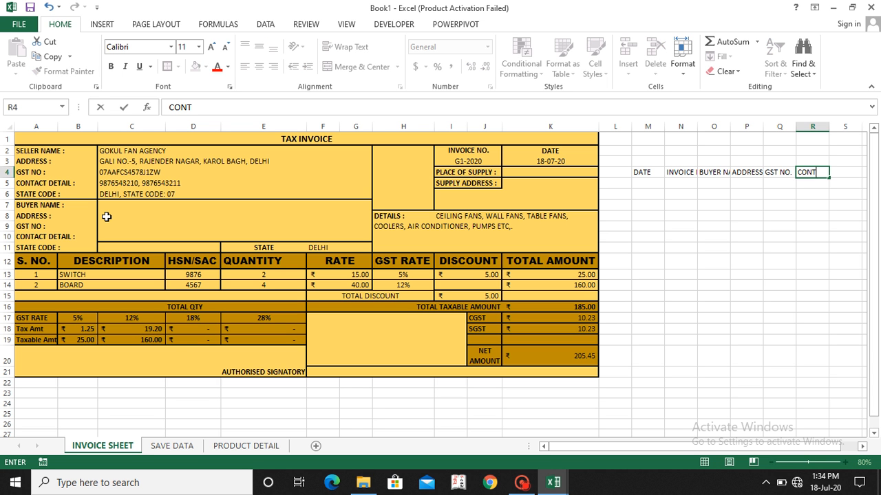
pyautogui.press('BackSpace')
pyautogui.write('CT DETAIL')
pyautogui.press('Tab')
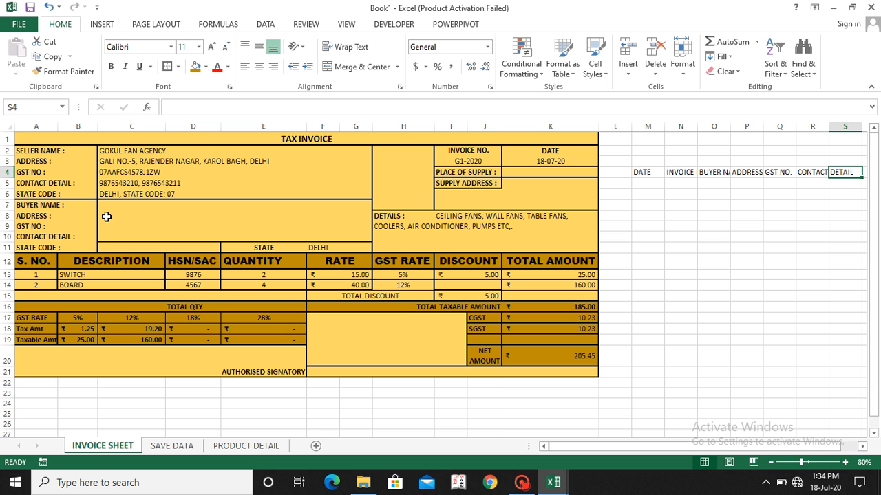
# Step: Enter the column header STATE NAME in S4
pyautogui.write('STATE')
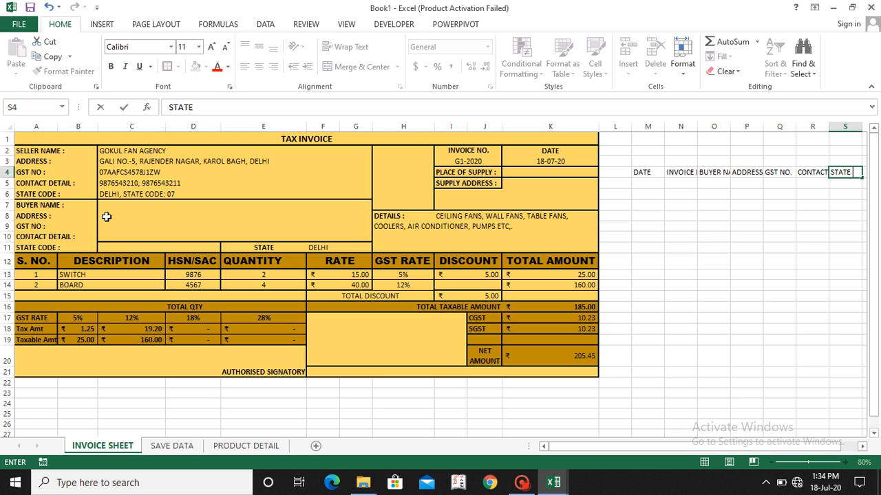
pyautogui.press('BackSpace')
pyautogui.press('BackSpace')
pyautogui.press('BackSpace')
pyautogui.press('BackSpace')
pyautogui.press('BackSpace')
pyautogui.write('STATE NAME')
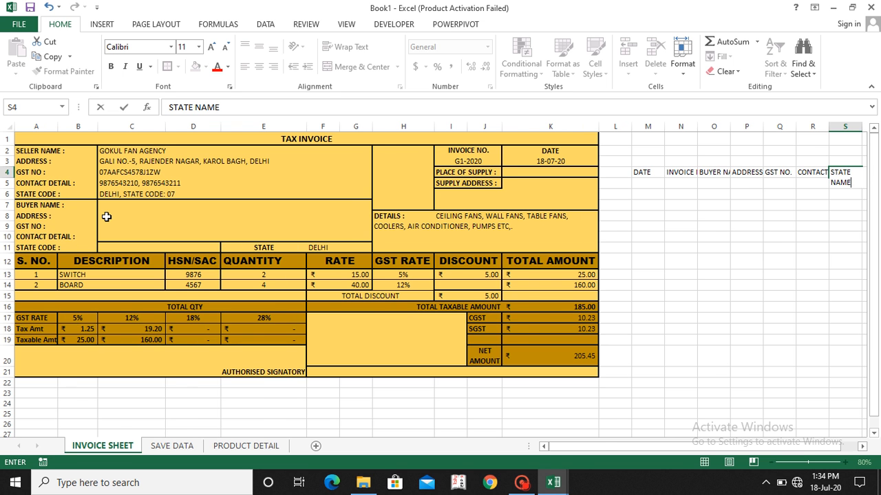
pyautogui.press('Tab')
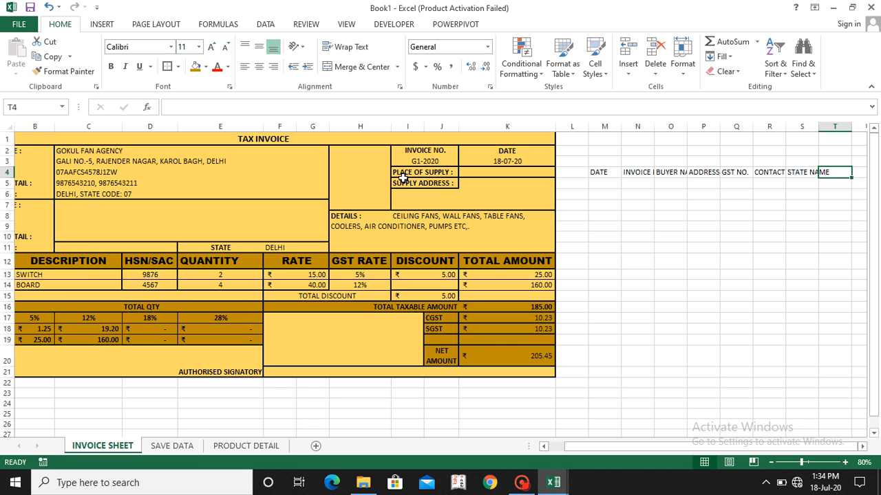
# Step: Enter the column header PLACE OF SUPPLY in T4
pyautogui.write('PLA')
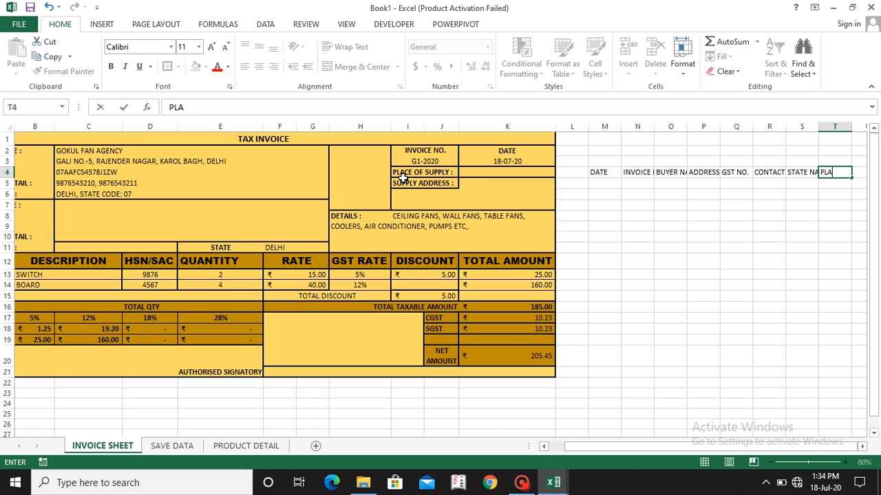
pyautogui.write('CE OF SUPPLY')
pyautogui.press('Return')
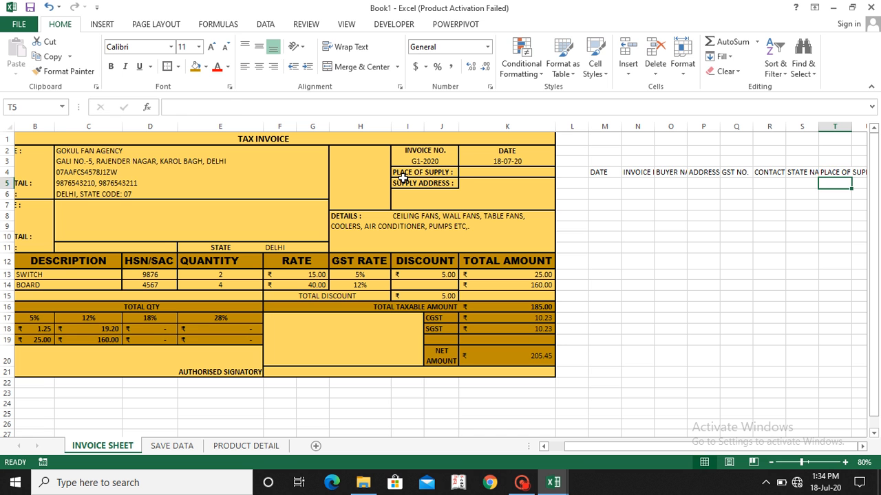
# Step: Enter the column header PRODUCT 1 in U4, following the invoice's item columns
pyautogui.press('Up')
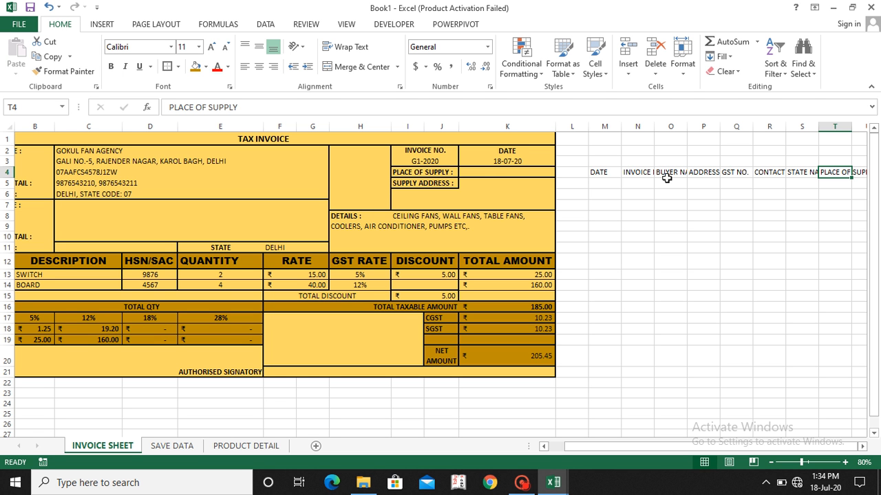
pyautogui.press('Right')
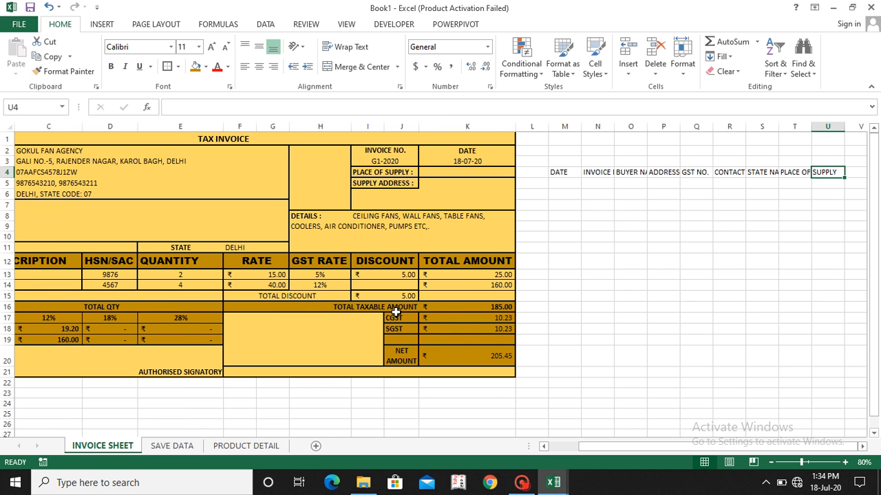
pyautogui.hscroll(-2, 396, 312)
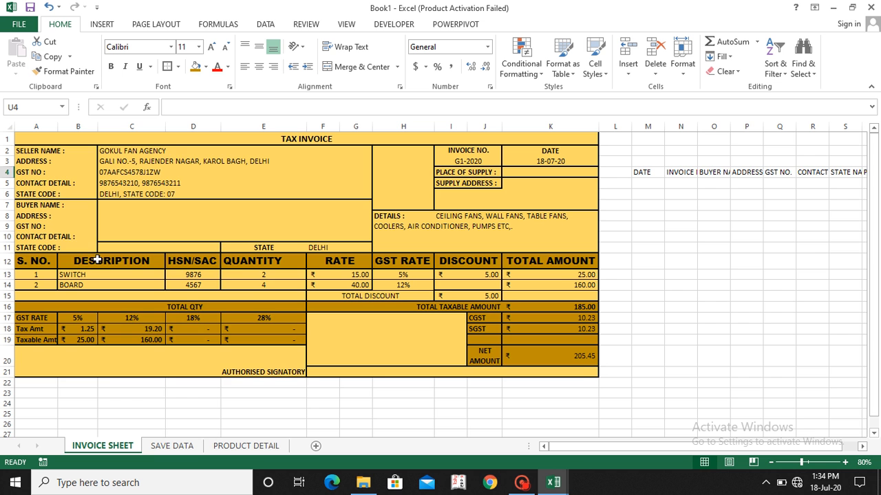
pyautogui.hscroll(4, 110, 279)
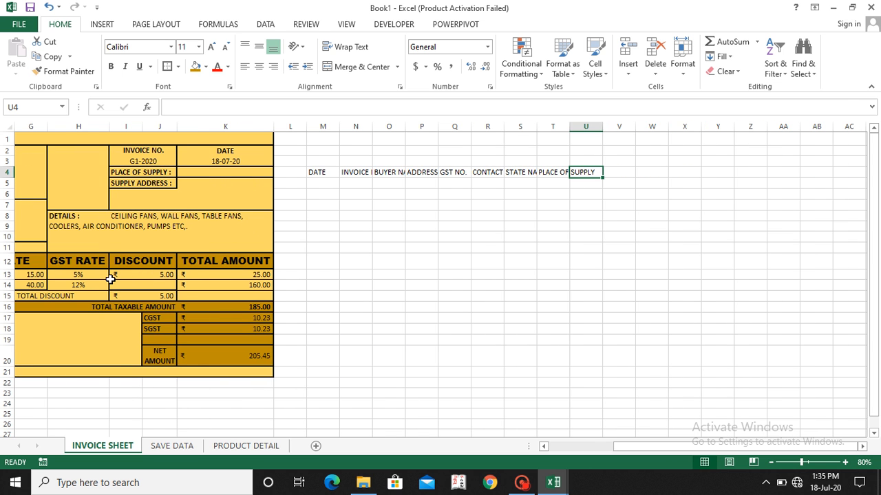
pyautogui.press('Left')
pyautogui.press('Right')
pyautogui.write('PRODU')
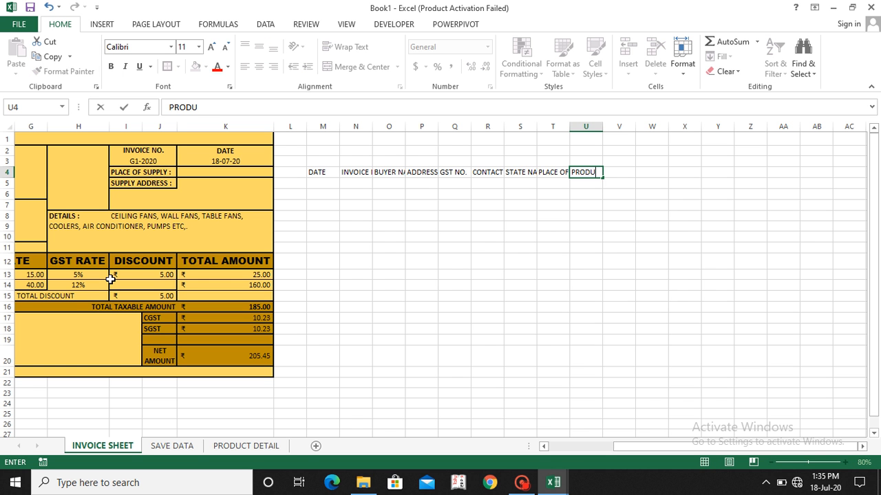
pyautogui.write('CT 1')
pyautogui.press('Tab')
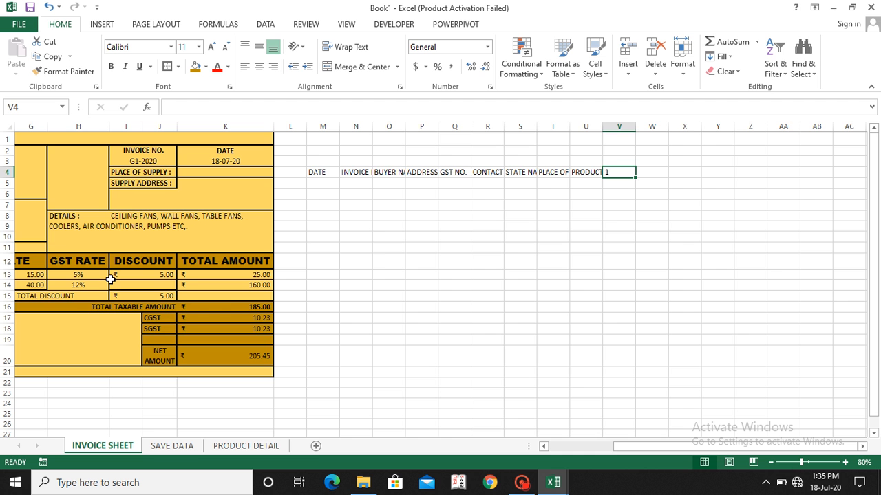
# Step: Enter the column header HSN/SAC in V4, matching the invoice's item columns
pyautogui.hscroll(-6, 111, 279)
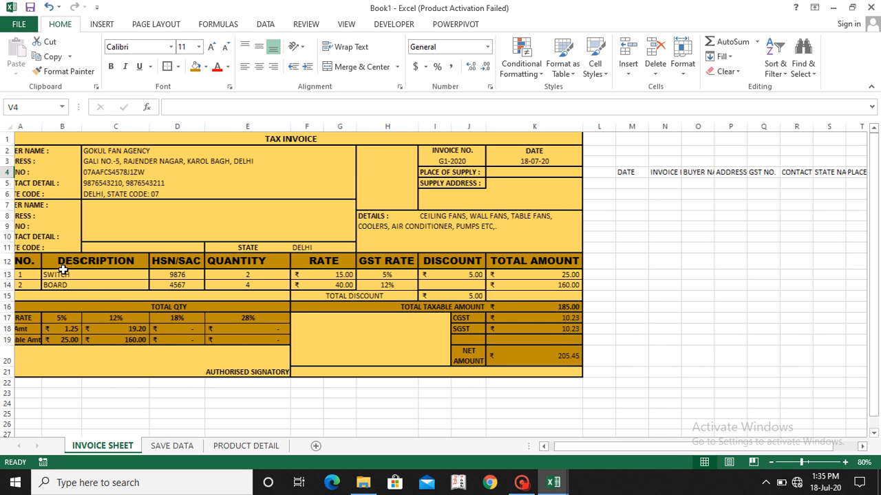
pyautogui.hscroll(-1, 63, 269)
pyautogui.hscroll(4, 193, 265)
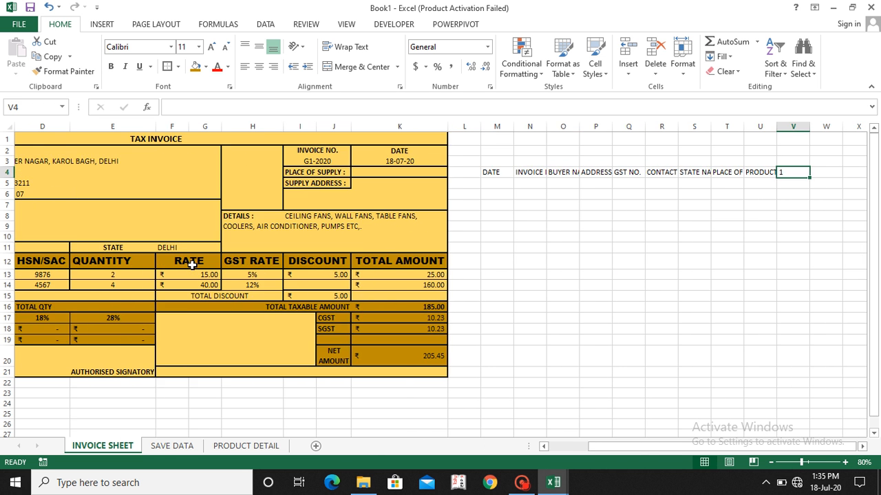
pyautogui.write('HSN')
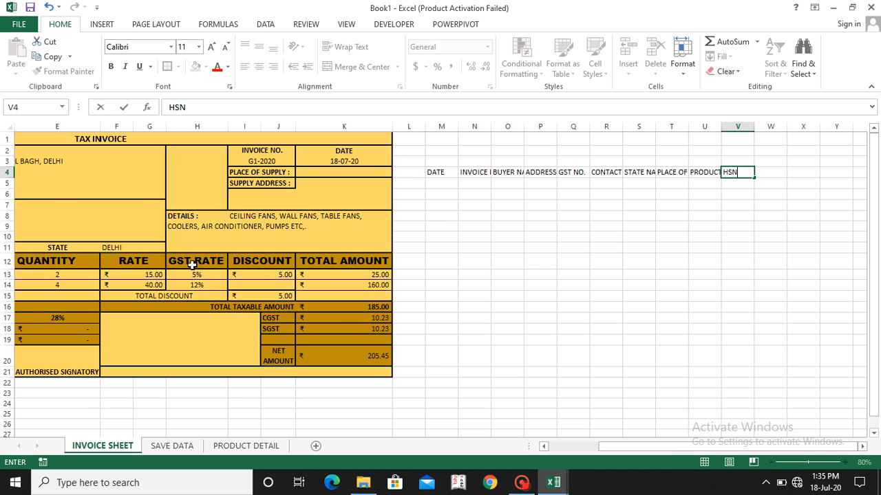
pyautogui.press('Home')
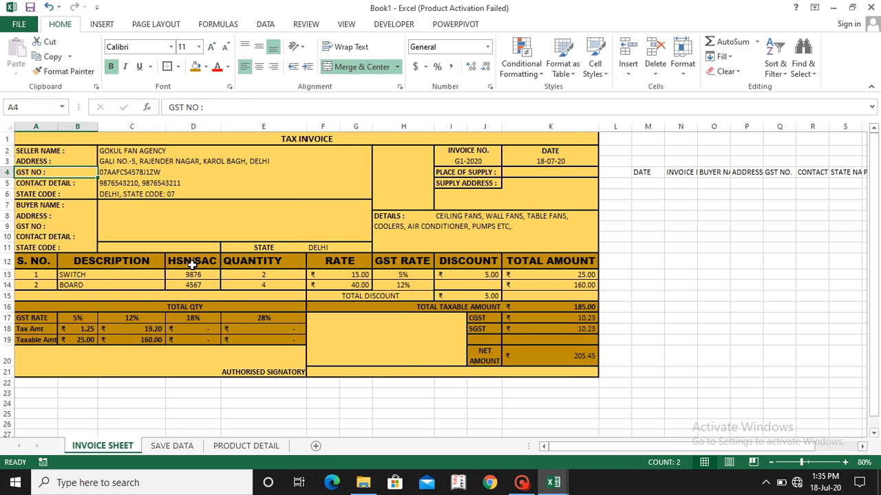
pyautogui.press('Right')
pyautogui.press('Right')
pyautogui.press('Right')
pyautogui.press('Right')
pyautogui.press('Right')
pyautogui.press('Right')
pyautogui.press('Right')
pyautogui.press('Right')
pyautogui.press('Right')
pyautogui.press('Right')
pyautogui.press('Right')
pyautogui.press('Right')
pyautogui.press('Right')
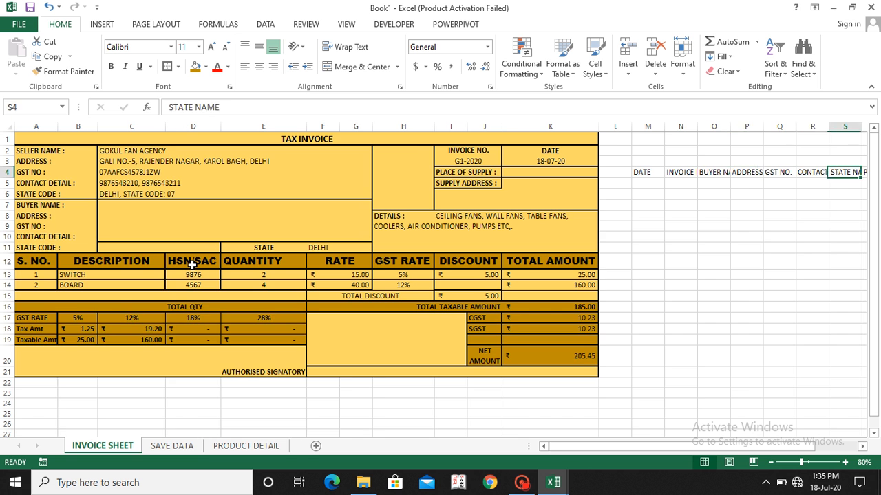
pyautogui.press('Right')
pyautogui.write('H')
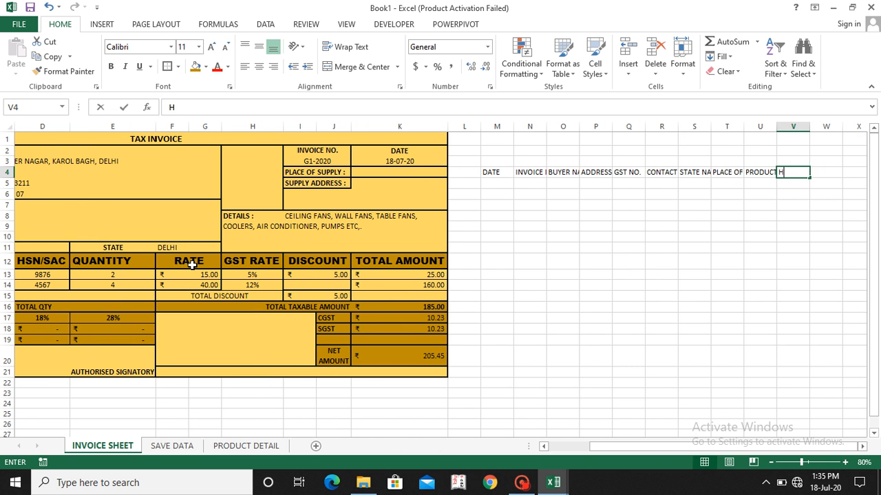
pyautogui.write('SN/SAC')
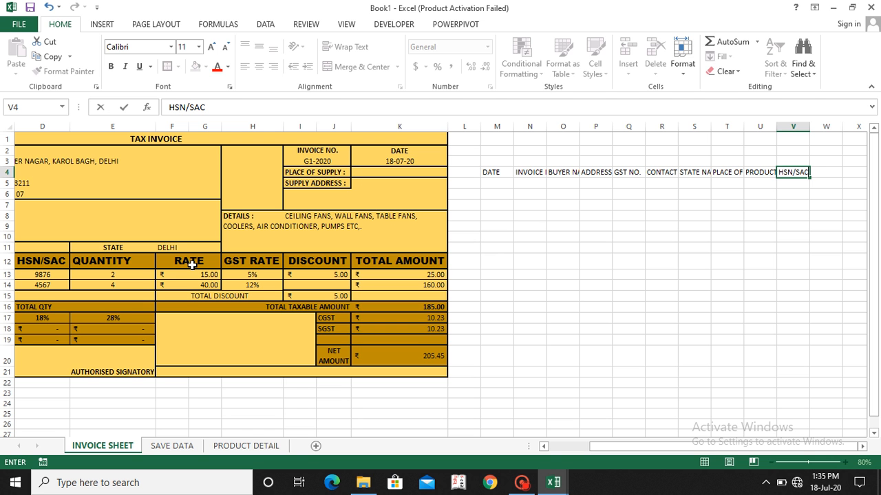
pyautogui.press('Right')
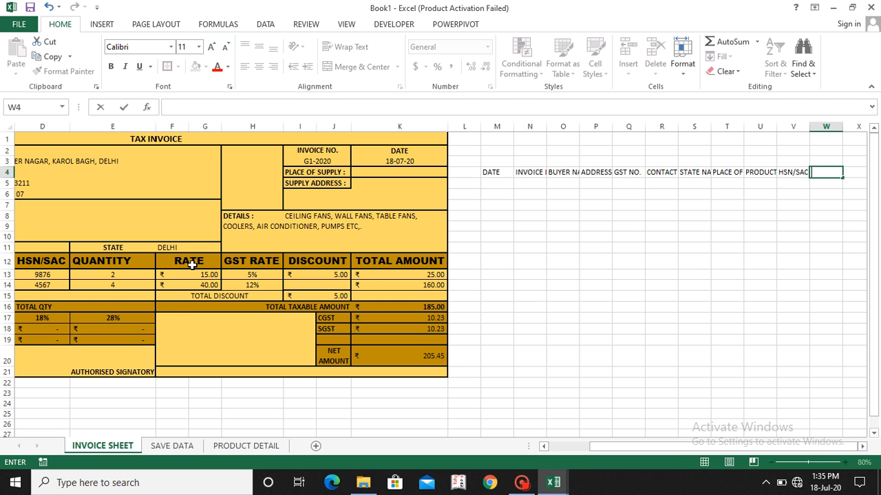
# Step: Enter the column headers QUANTITY in W4 and RATE in X4
pyautogui.write('QUANTITY')
pyautogui.press('Right')
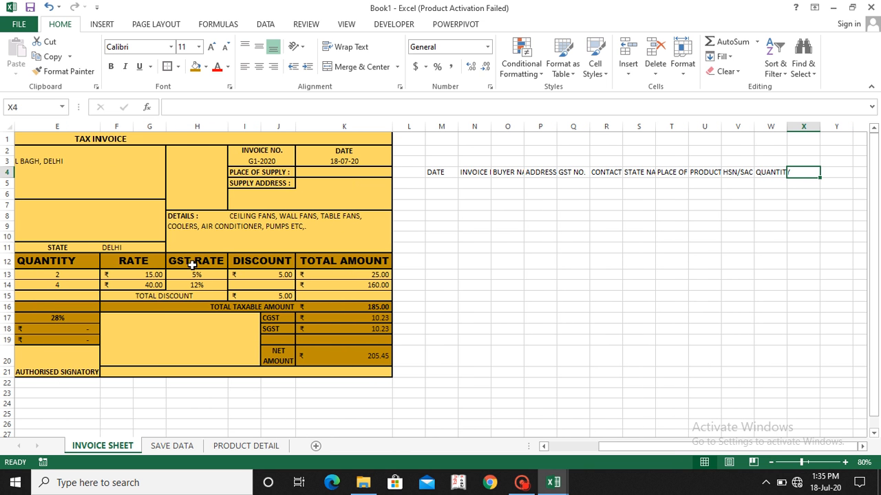
pyautogui.write('RATE')
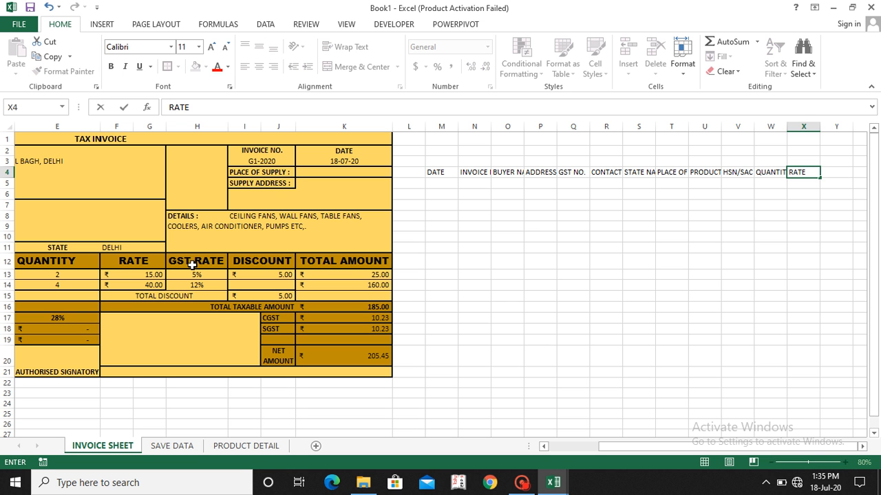
pyautogui.press('Right')
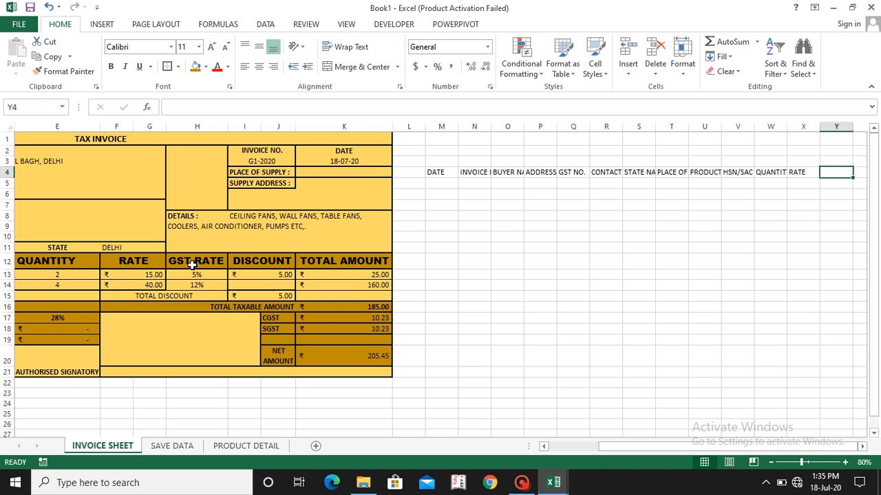
# Step: Enter the column header GST RATE in Y4
pyautogui.write('G')
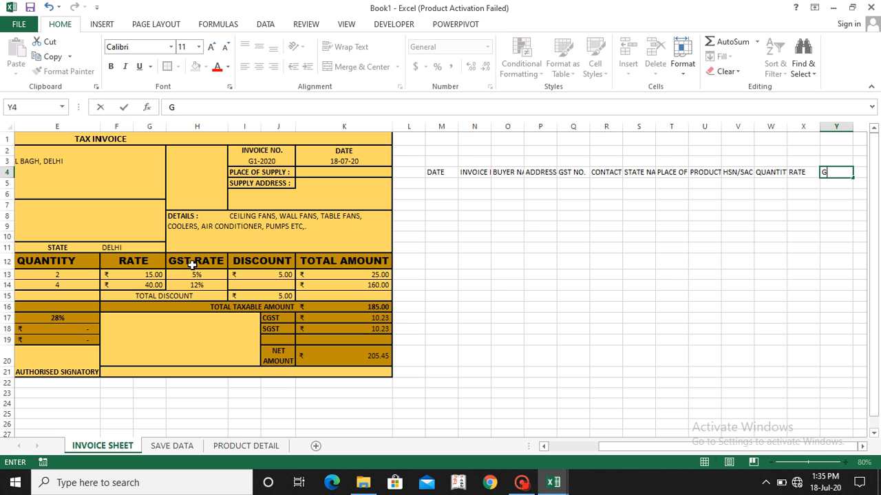
pyautogui.write('ST RATE')
pyautogui.press('Tab')
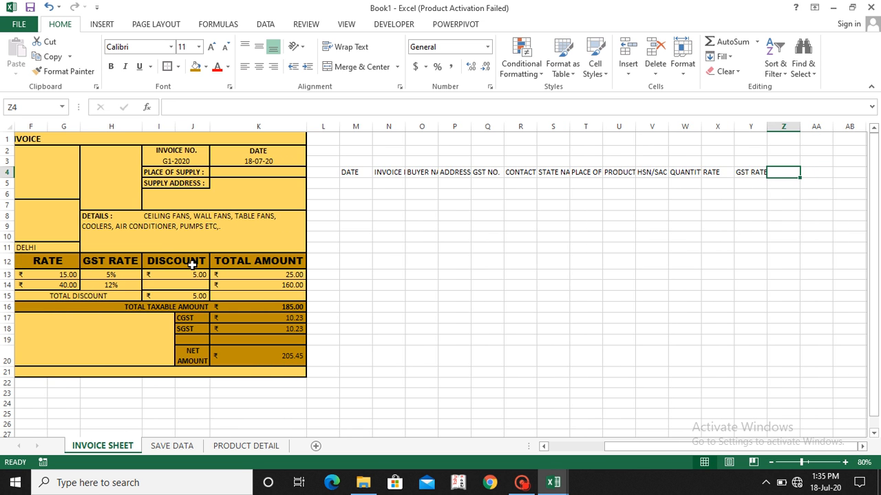
# Step: Enter the column headers DISCOUNT in Z4 and TOTAL in AA4
pyautogui.write('DISCOUN')
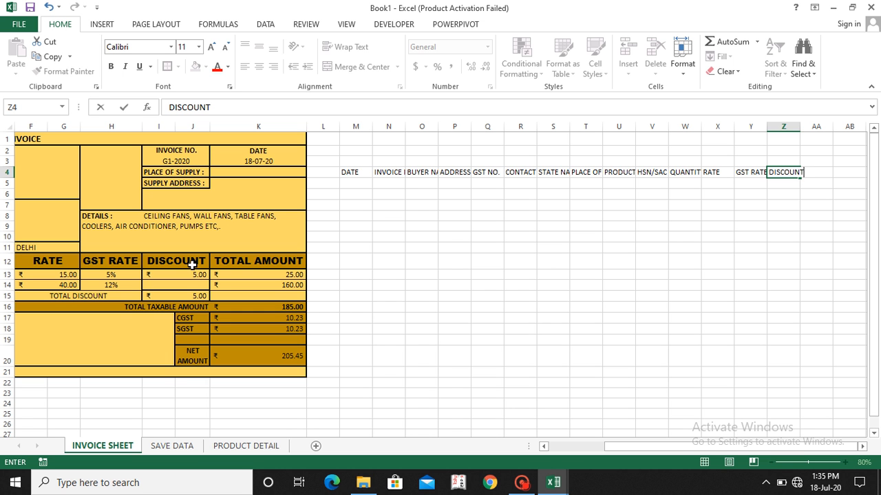
pyautogui.write('T')
pyautogui.press('Tab')
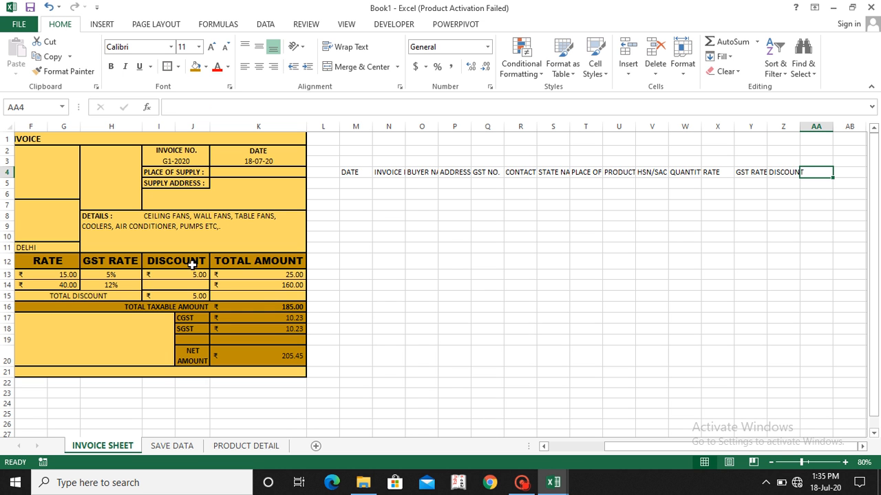
pyautogui.write('TOTAL')
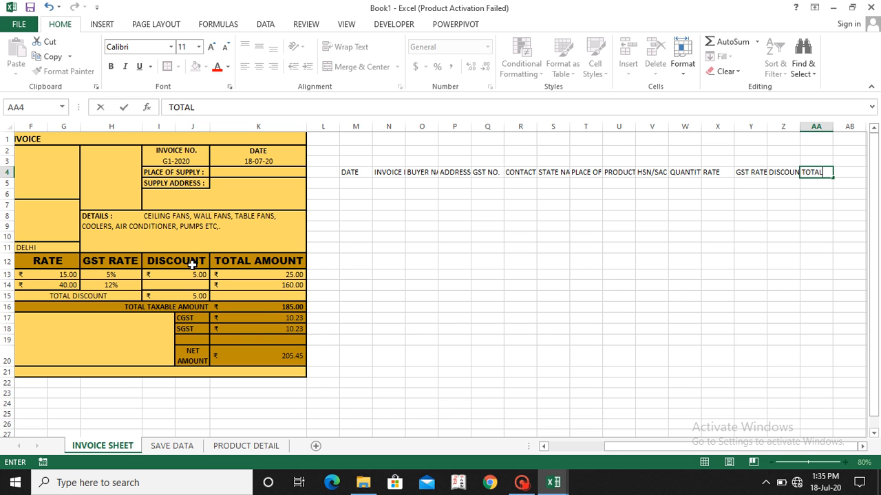
pyautogui.press('Tab')
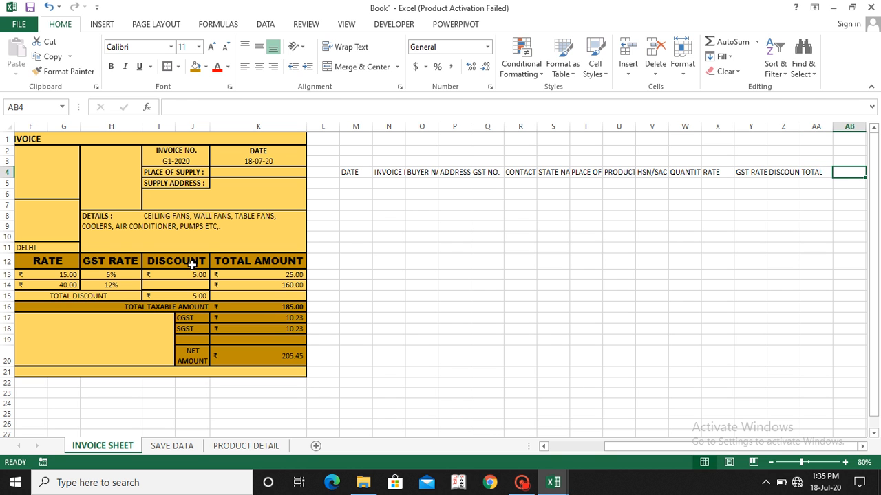
# Step: Copy the product header block U4:AA4 and paste it starting at AB4 for a second product
pyautogui.press('Left')
pyautogui.press('Left')
pyautogui.press('Left')
pyautogui.press('Left')
pyautogui.press('Left')
pyautogui.press('Left')
pyautogui.press('Left')
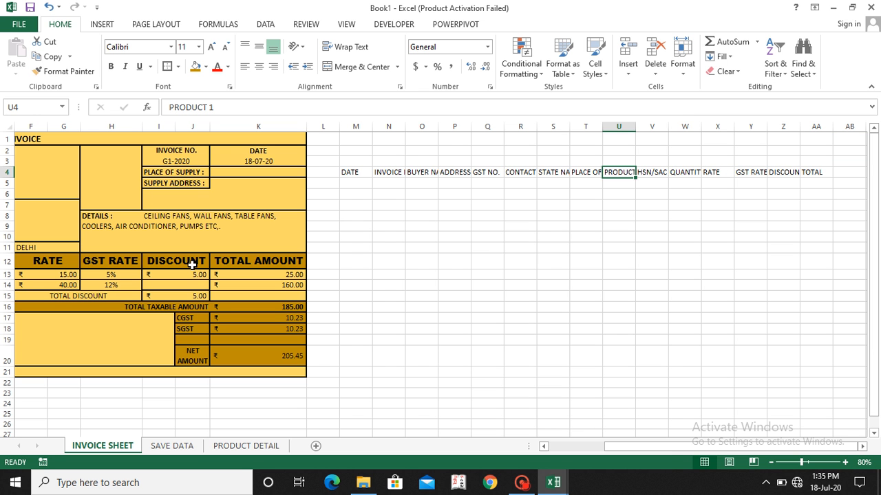
pyautogui.hotkey('shift', 'Right')
pyautogui.hotkey('shift', 'Right')
pyautogui.hotkey('shift', 'Right')
pyautogui.hotkey('shift', 'Right')
pyautogui.hotkey('shift', 'Right')
pyautogui.hotkey('shift', 'Right')
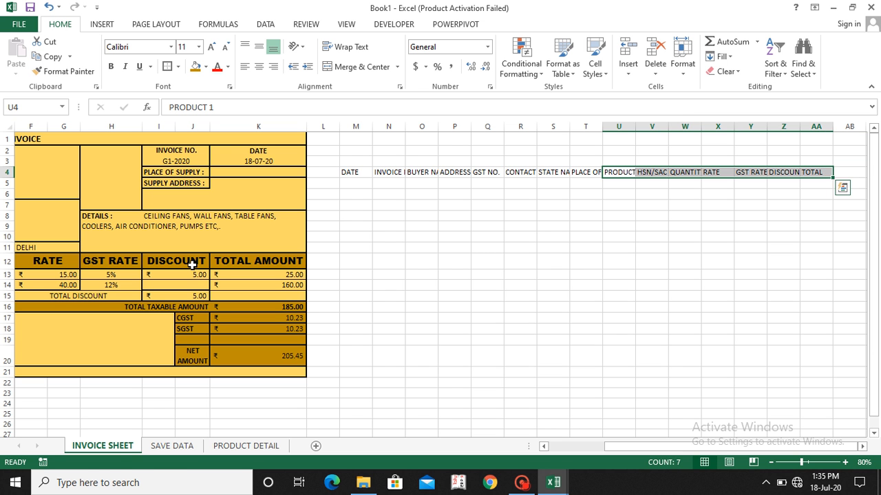
pyautogui.hotkey('ctrl', 'c')
pyautogui.press('Right')
pyautogui.press('Right')
pyautogui.press('Right')
pyautogui.press('Right')
pyautogui.press('Right')
pyautogui.press('Right')
pyautogui.press('Right')
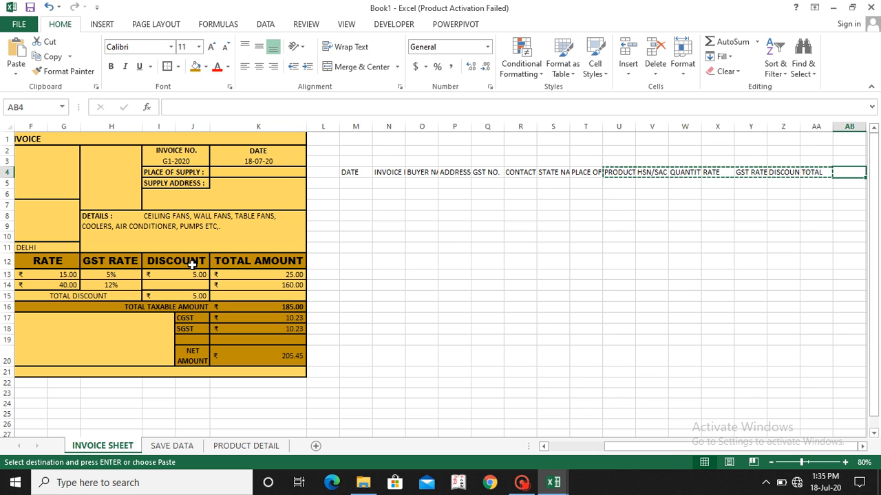
pyautogui.hotkey('ctrl', 'v')
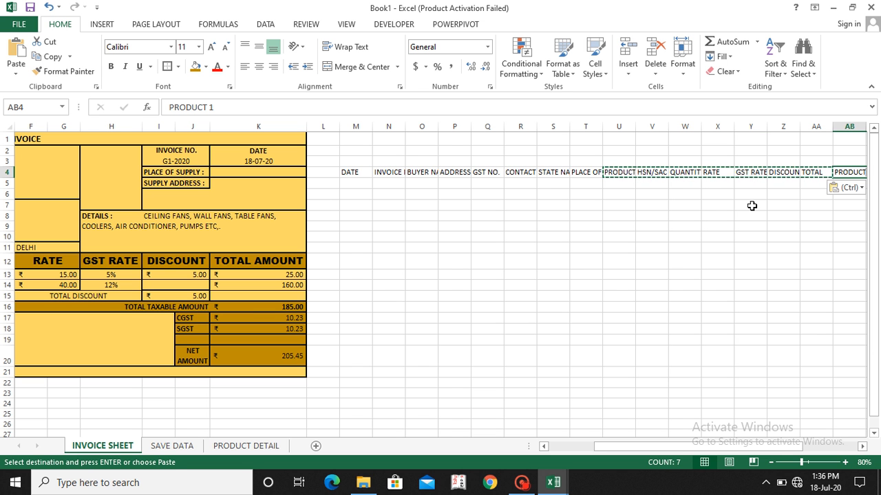
# Step: Change the pasted product header in AB4 to PRODUCT 2
pyautogui.click(387, 108)
pyautogui.press('BackSpace')
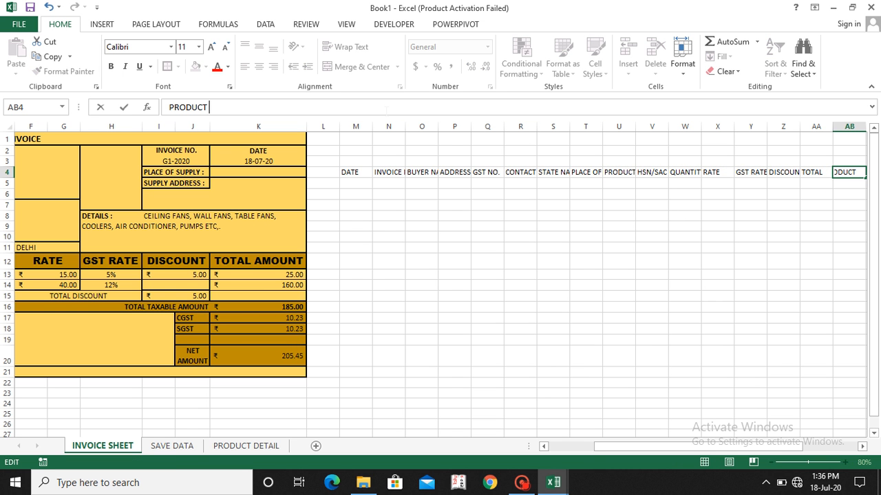
pyautogui.write('2')
pyautogui.press('Return')
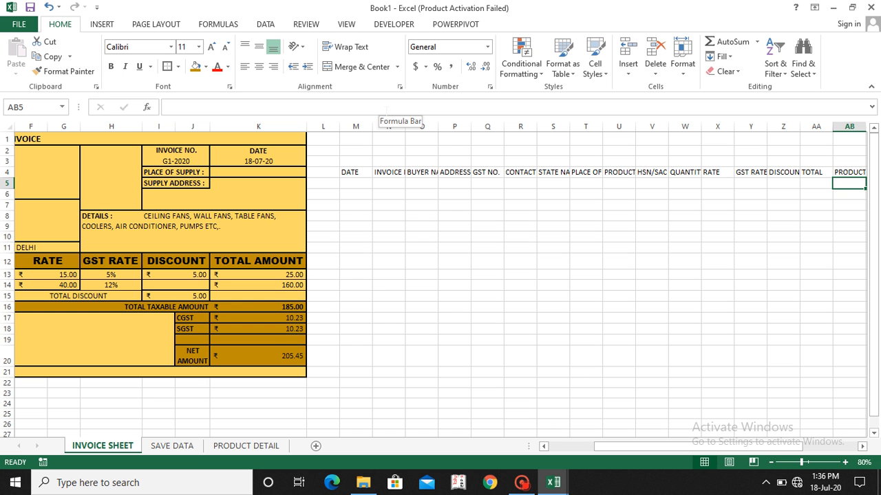
# Step: Link M5 under the DATE header to the invoice date with the formula =K3
pyautogui.press('Left')
pyautogui.press('Left')
pyautogui.press('Left')
pyautogui.press('Left')
pyautogui.press('Left')
pyautogui.press('Left')
pyautogui.press('Left')
pyautogui.press('Left')
pyautogui.press('Left')
pyautogui.press('Left')
pyautogui.press('Left')
pyautogui.press('Left')
pyautogui.press('Left')
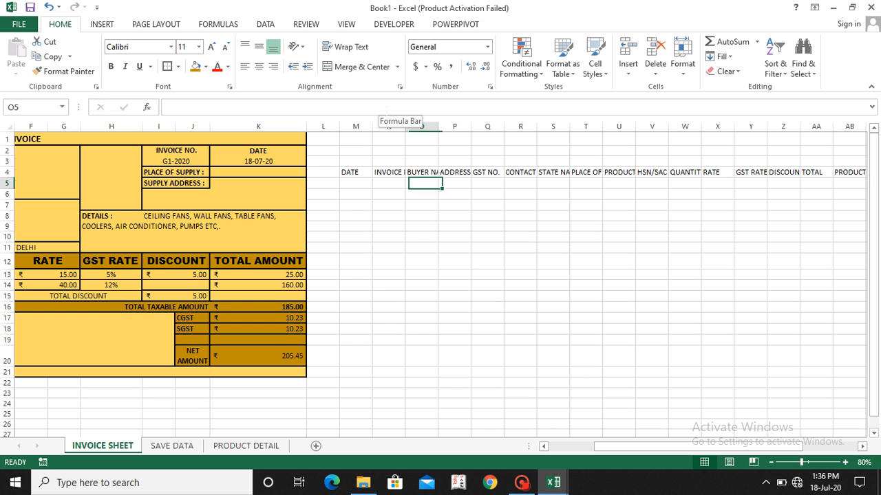
pyautogui.press('Left')
pyautogui.press('Left')
pyautogui.press('Left')
pyautogui.press('Up')
pyautogui.press('Right')
pyautogui.press('Down')
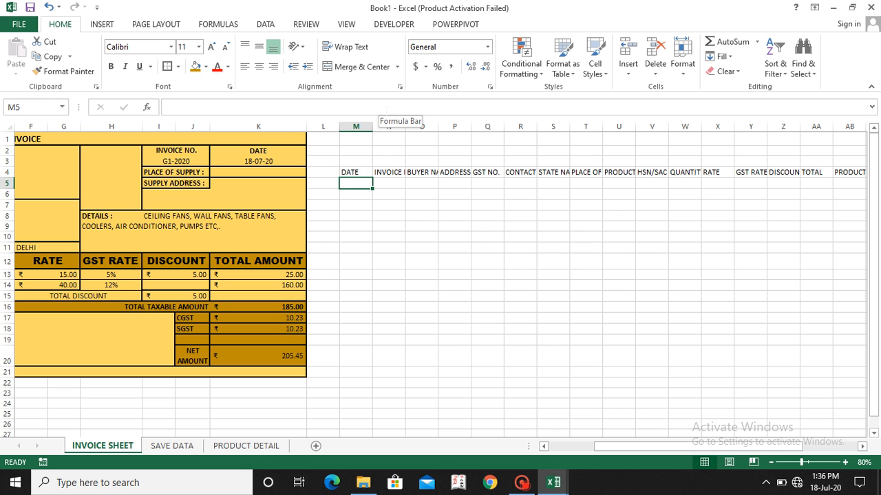
pyautogui.write('=')
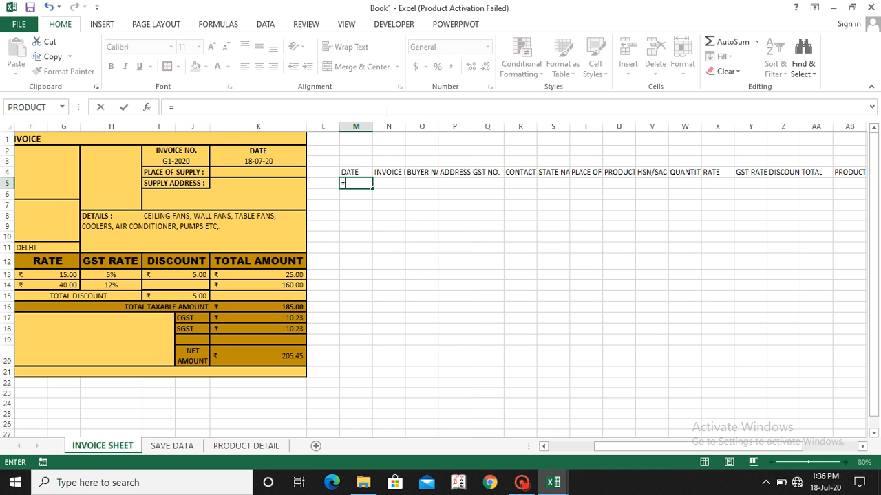
pyautogui.click(252, 164)
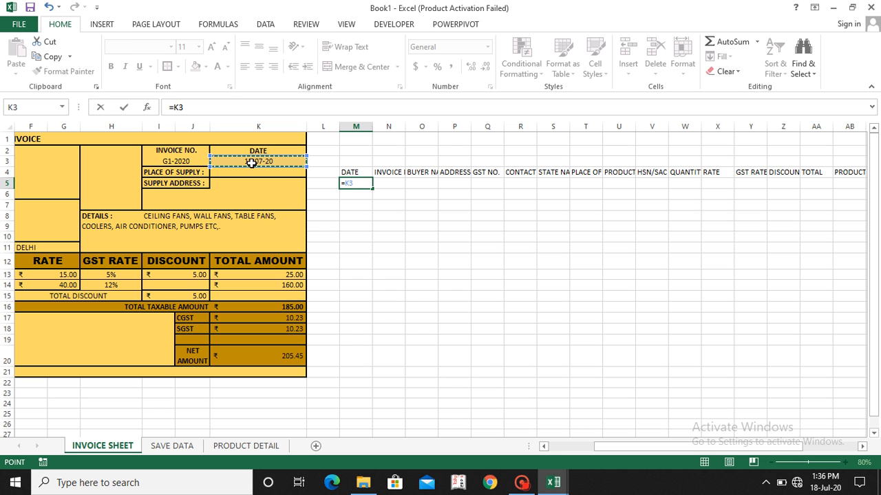
pyautogui.press('Return')
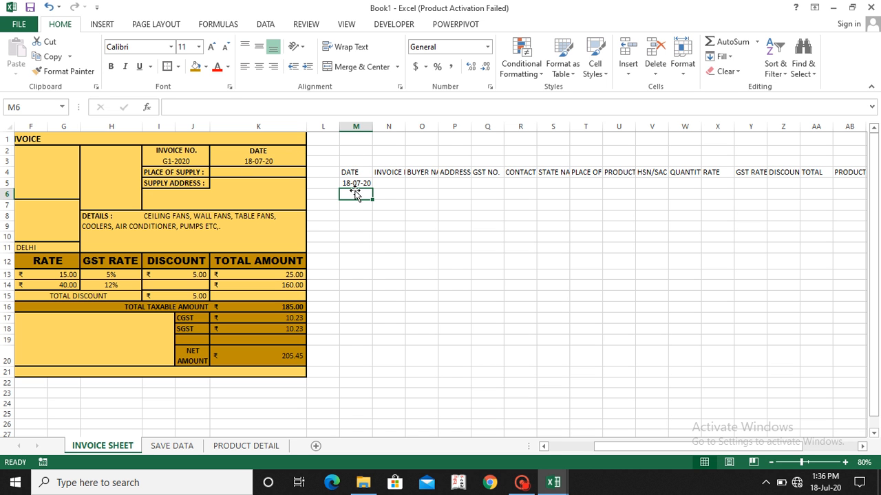
# Step: Link N5 under the invoice number header to the invoice number cell of the tax invoice with a formula
pyautogui.click(388, 184)
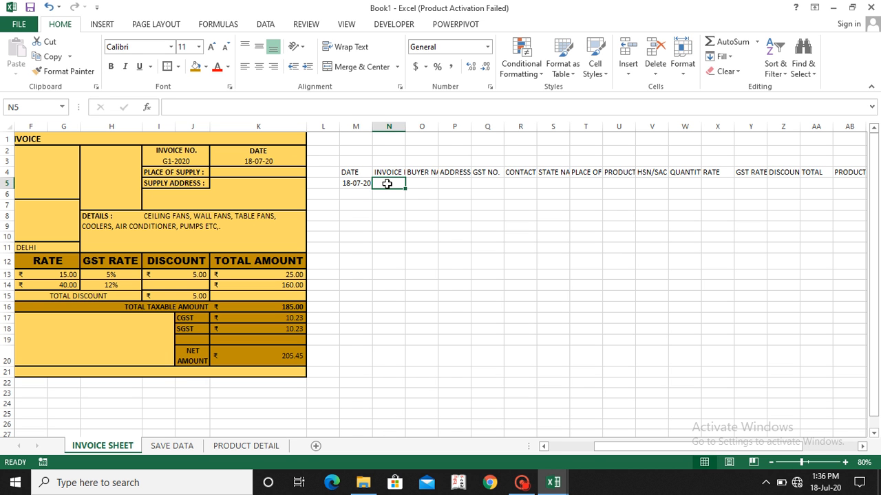
pyautogui.write('=')
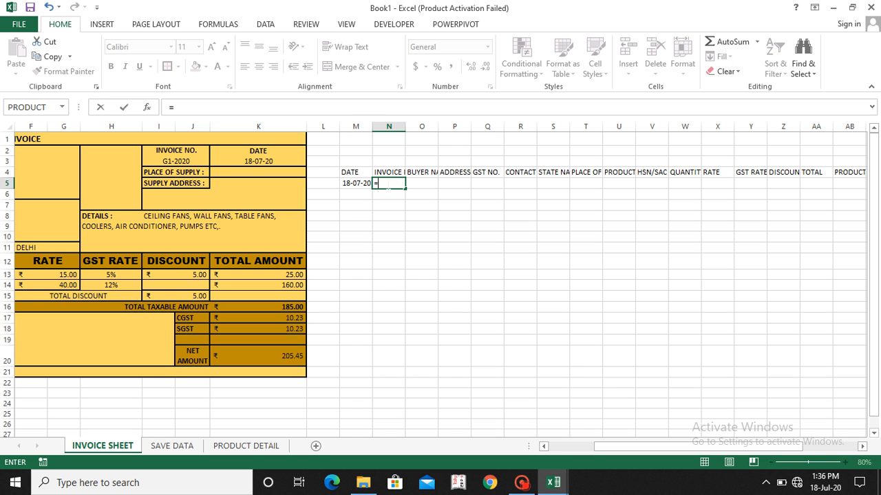
pyautogui.click(174, 161)
pyautogui.press('Return')
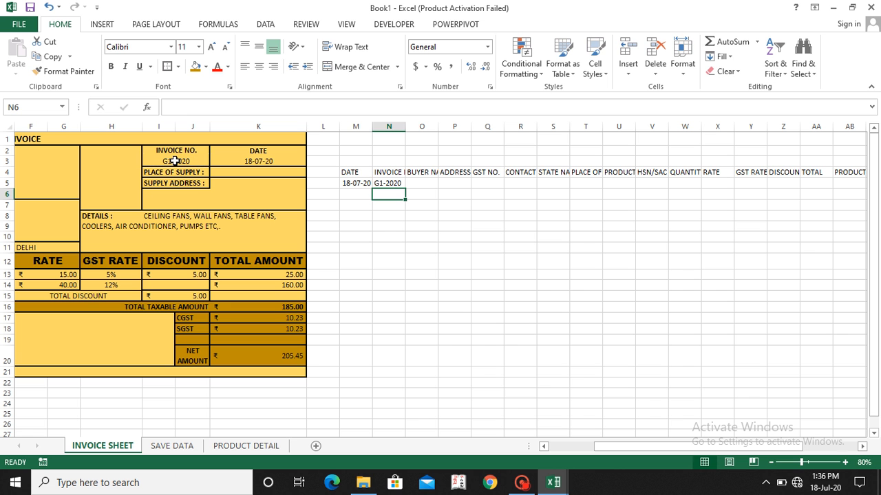
# Step: Link O5 under the buyer name header to the invoice's blank buyer name field in row 7 with a formula
pyautogui.click(418, 181)
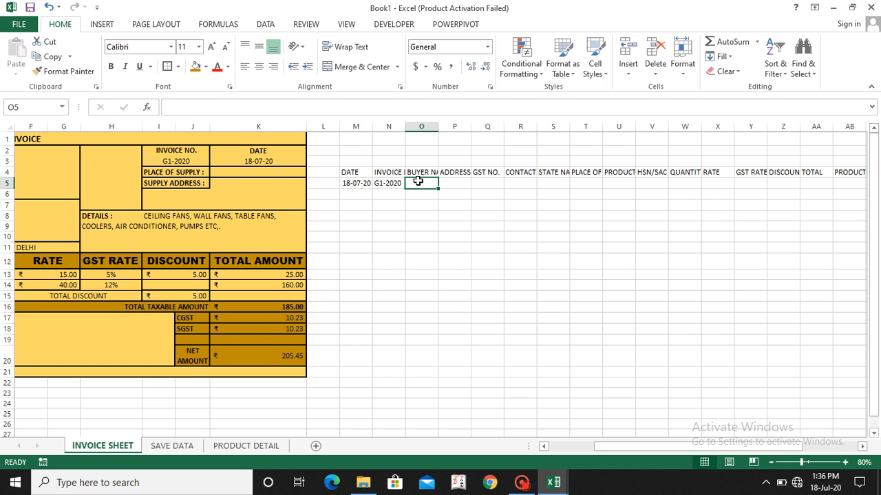
pyautogui.write('=')
pyautogui.hscroll(-2, 366, 187)
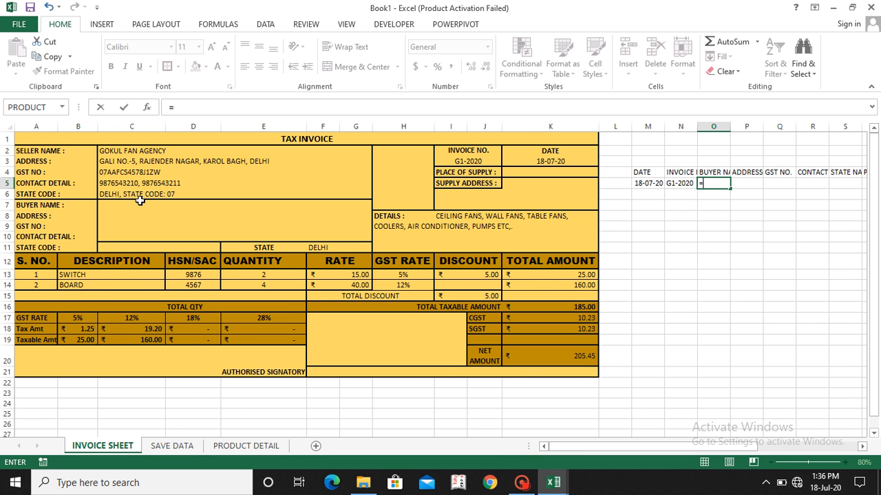
pyautogui.click(105, 205)
pyautogui.press('Return')
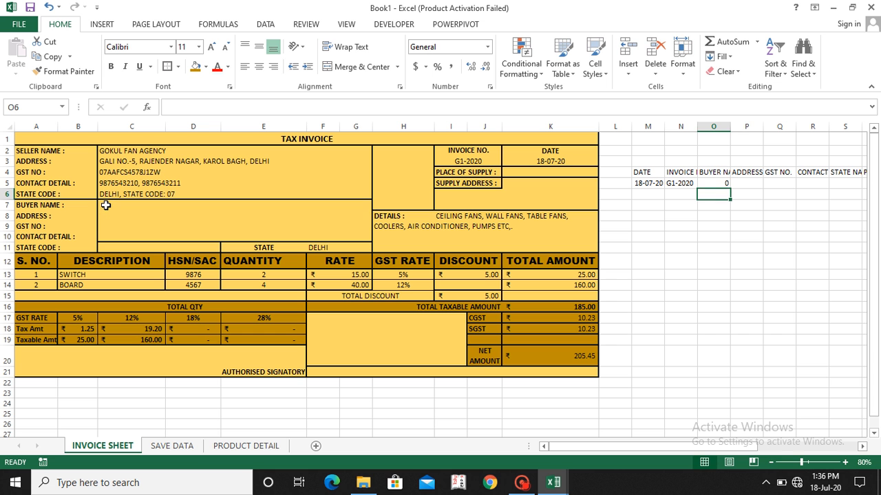
pyautogui.press('Right')
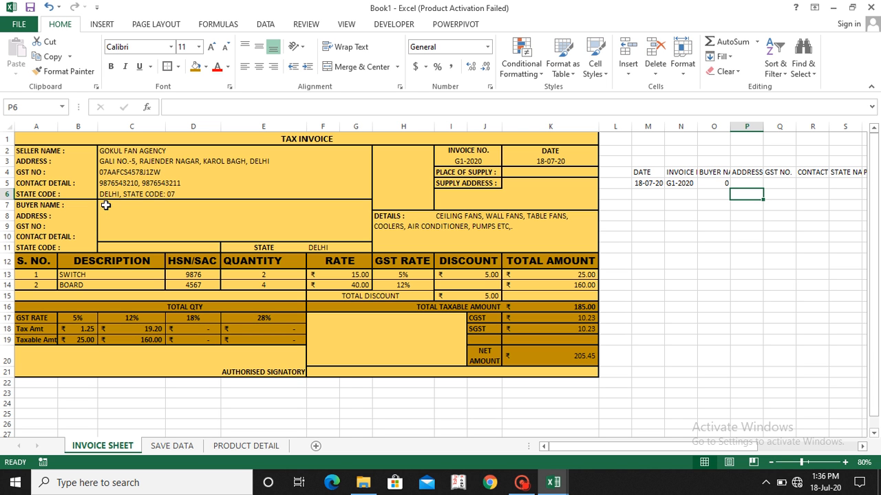
# Step: Link P5 under the ADDRESS header to the invoice's blank buyer address field in row 8 with a formula
pyautogui.press('Up')
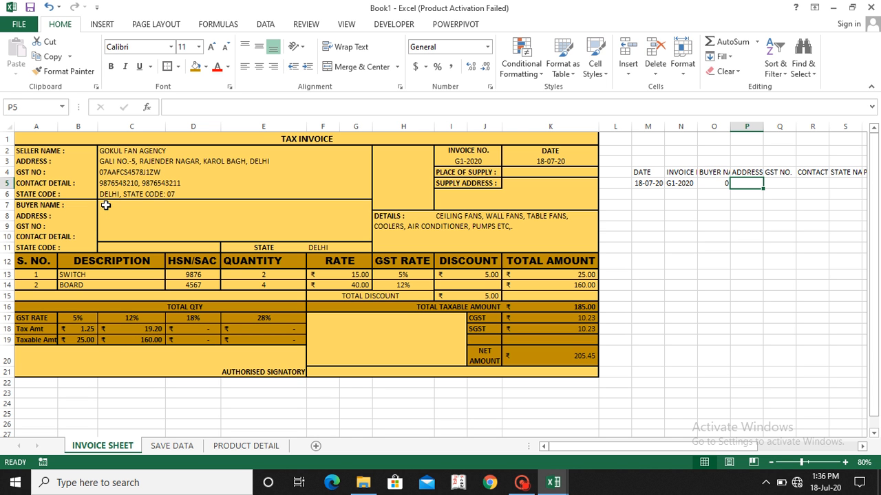
pyautogui.write('=')
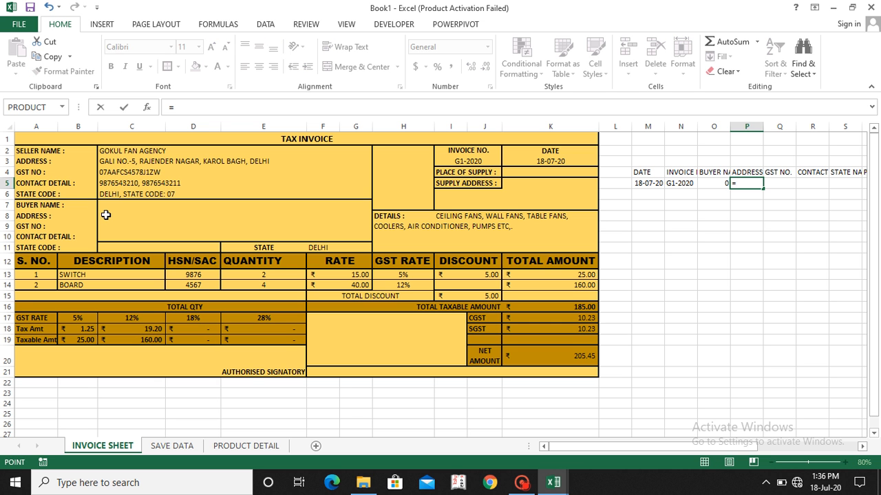
pyautogui.click(106, 215)
pyautogui.hotkey('ctrl', 'Return')
# Step: Link Q5 under the GST NO. header to the buyer's GST number field with the formula =C9
pyautogui.press('Right')
pyautogui.press('Up')
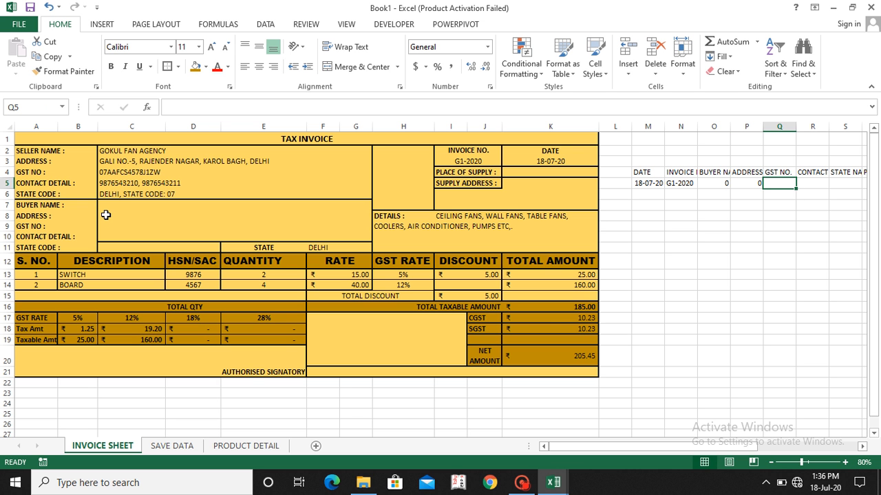
pyautogui.write('=')
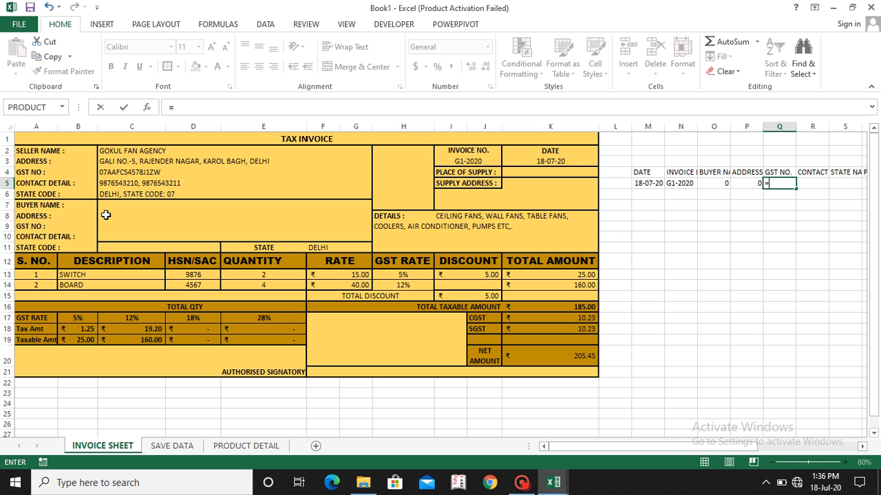
pyautogui.click(106, 226)
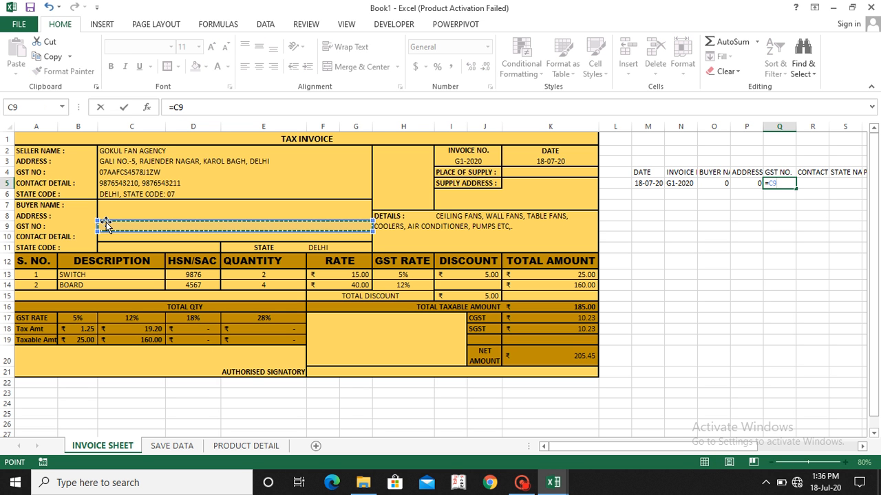
pyautogui.press('Return')
# Step: Link R5 under the contact header to the buyer's contact detail field with the formula =C10
pyautogui.press('Right')
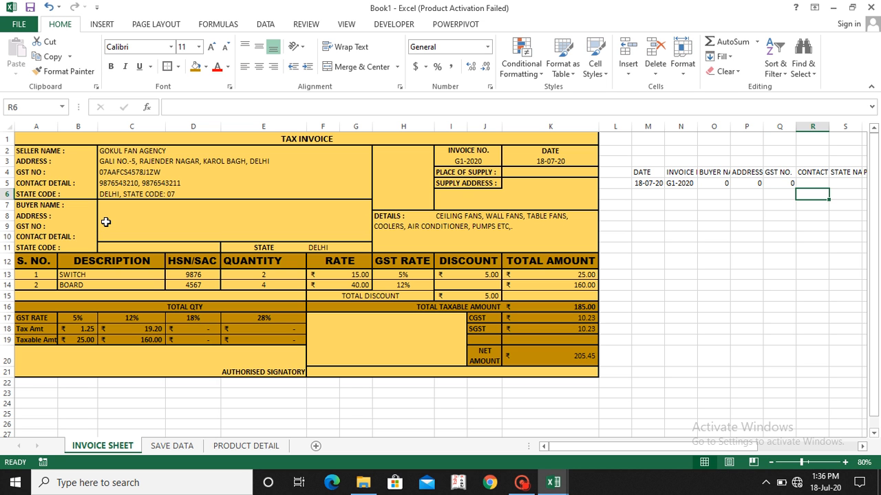
pyautogui.press('Up')
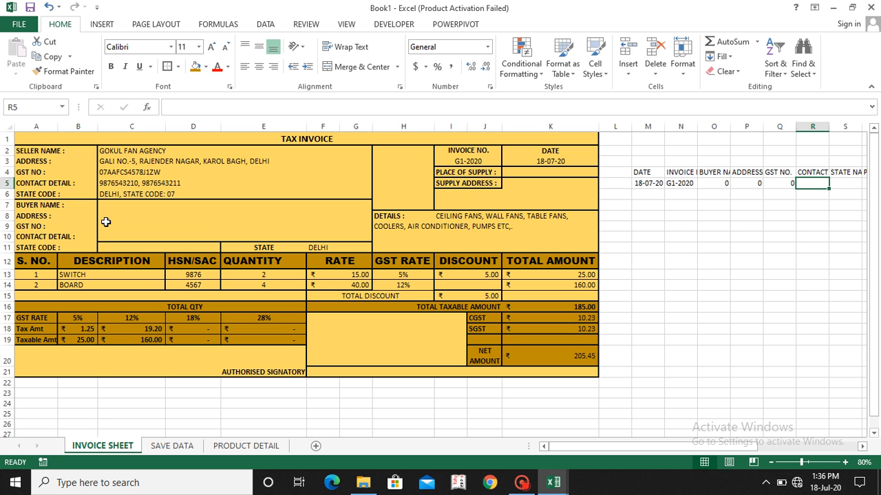
pyautogui.write('=')
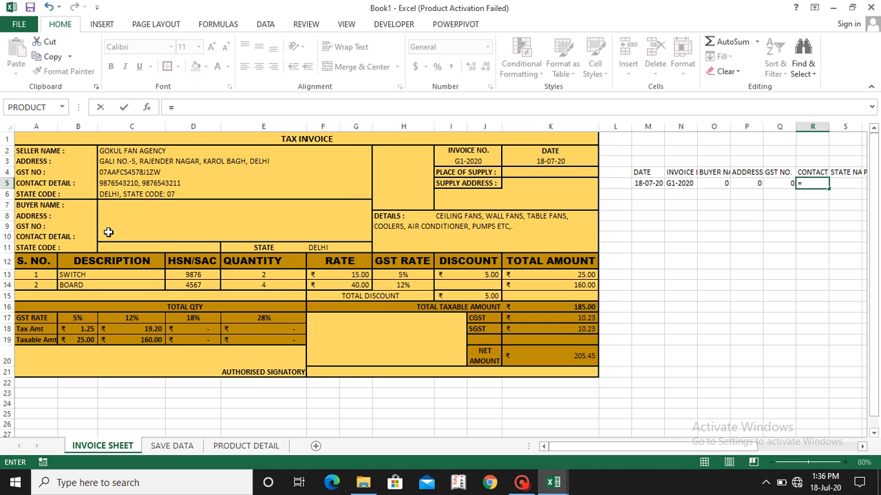
pyautogui.click(108, 234)
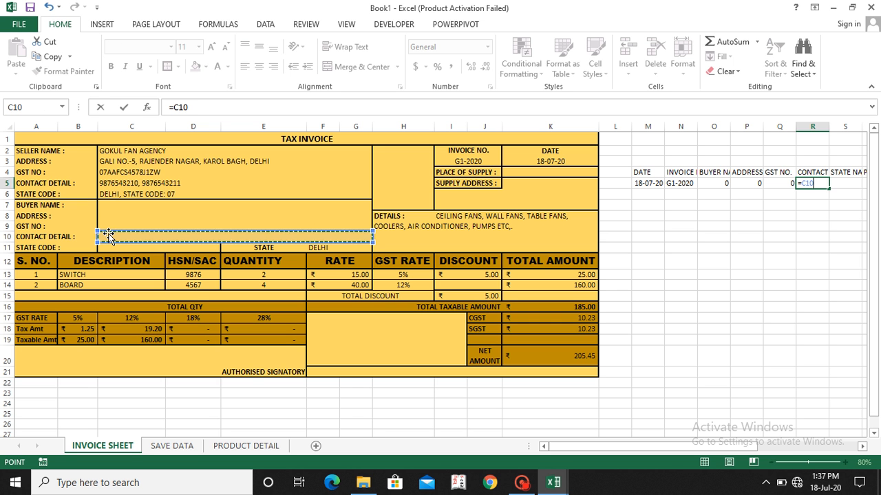
pyautogui.press('Tab')
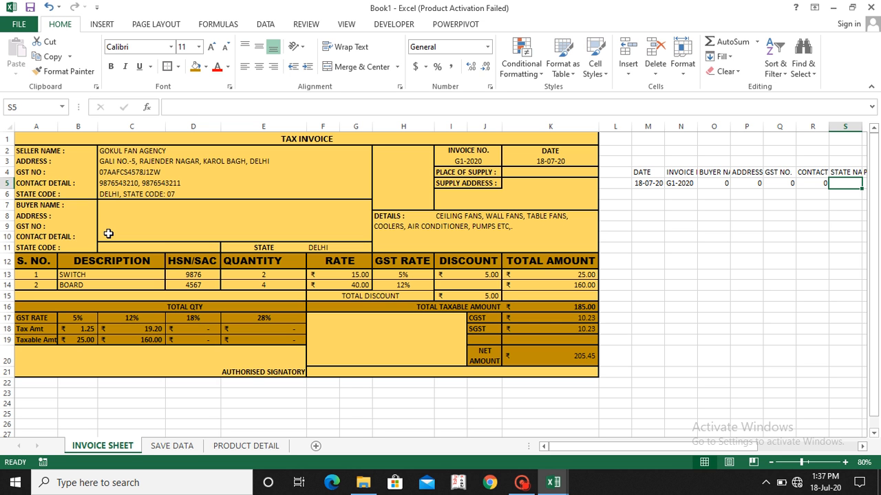
# Step: Link S5 to the invoice's state value in row 11 and T5 to its blank place of supply field in row 4
pyautogui.write('=')
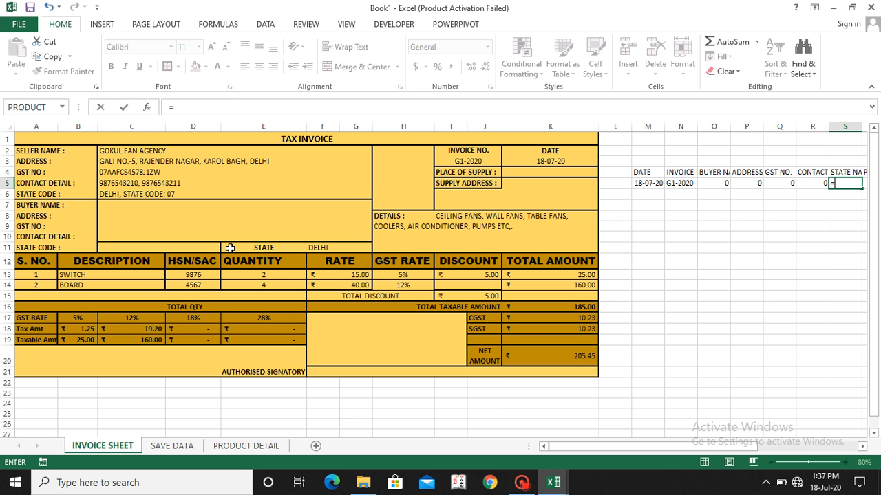
pyautogui.click(311, 246)
pyautogui.press('Tab')
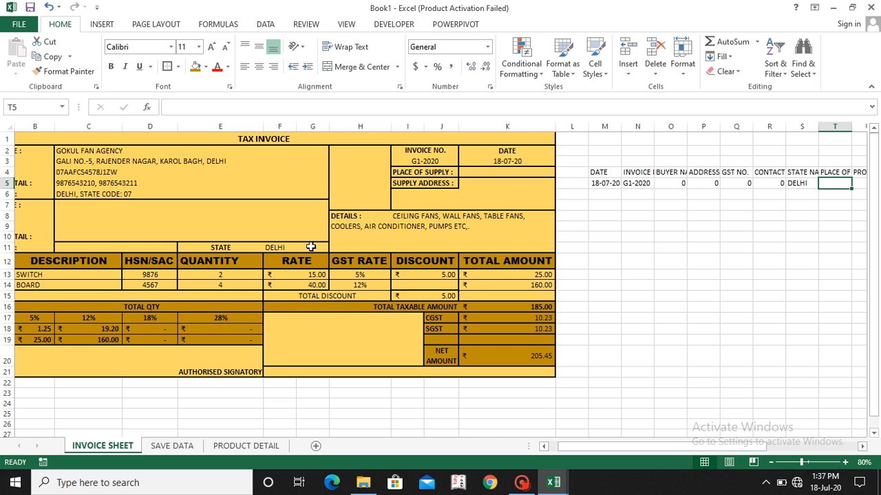
pyautogui.write('=')
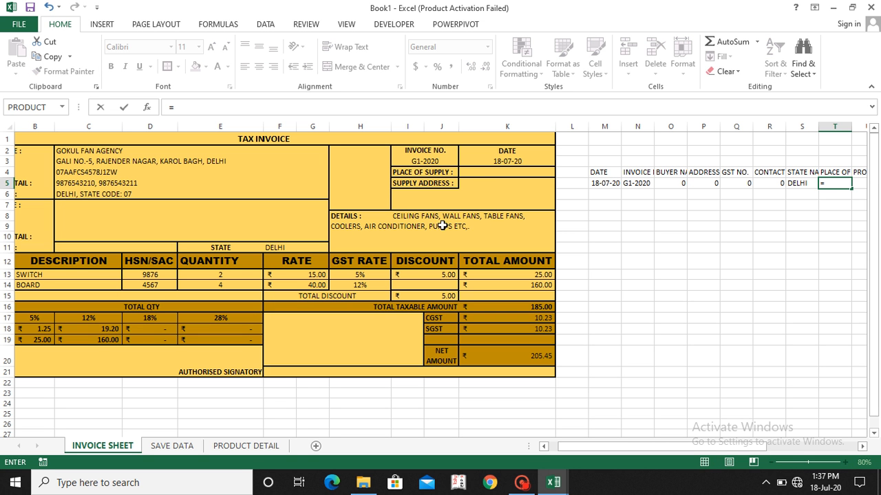
pyautogui.click(477, 174)
pyautogui.press('Return')
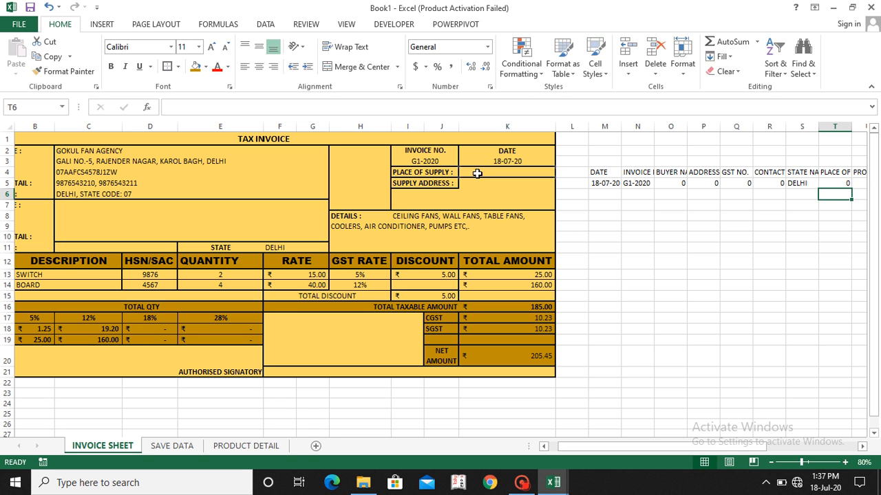
# Step: Link U5 under the first product header to the first item's description with the formula =B13
pyautogui.press('Up')
pyautogui.press('Right')
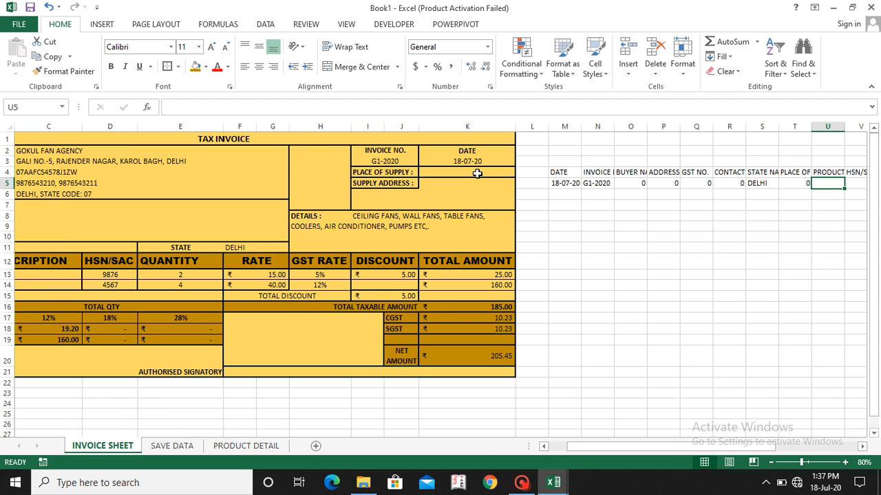
pyautogui.write('=')
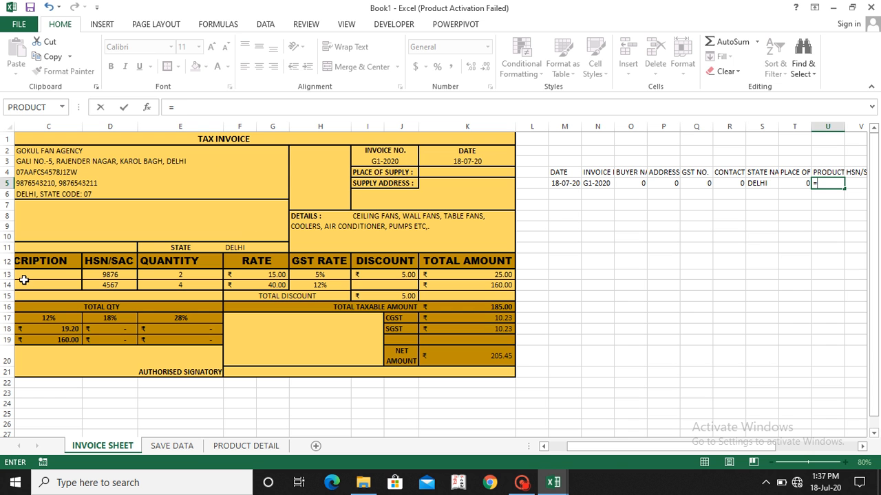
pyautogui.click(25, 274)
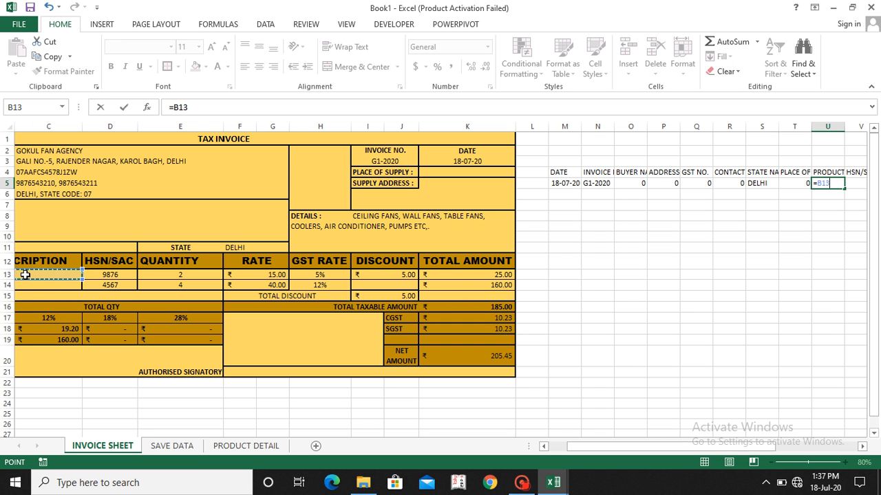
pyautogui.press('Return')
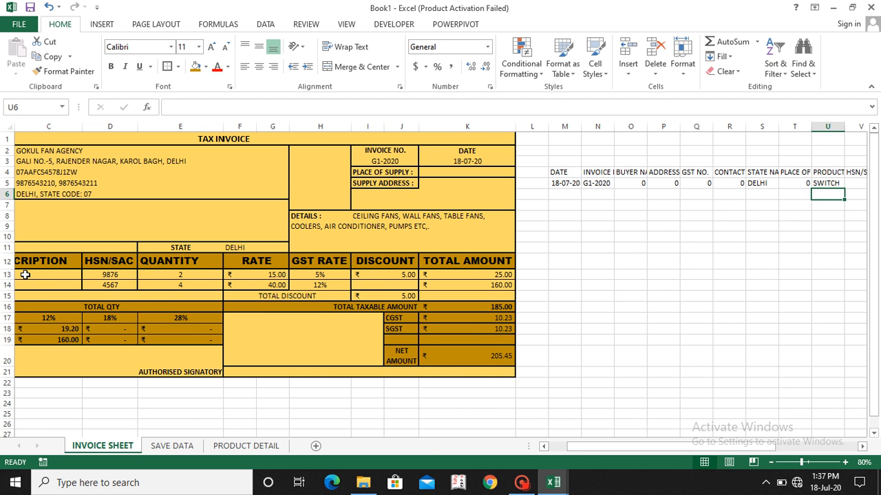
# Step: Link V5 under the HSN/SAC header to the first item's HSN/SAC code with the formula =D13
pyautogui.press('Up')
pyautogui.press('Right')
pyautogui.write('=')
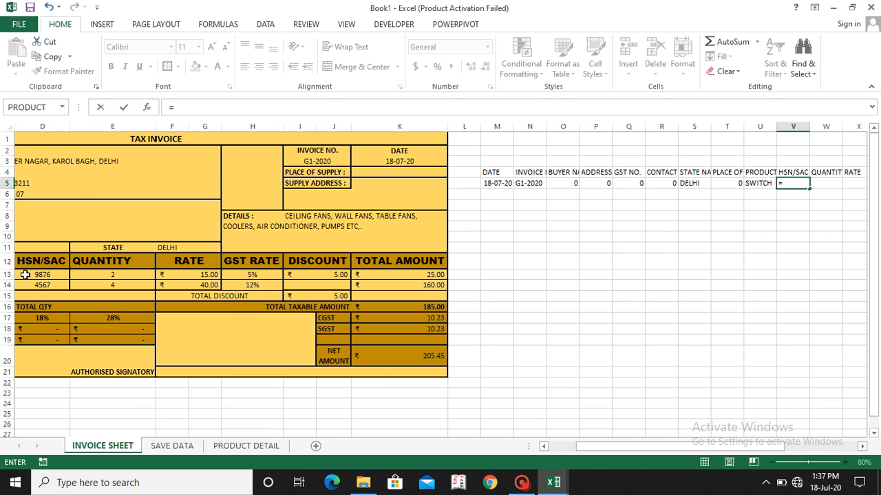
pyautogui.click(52, 275)
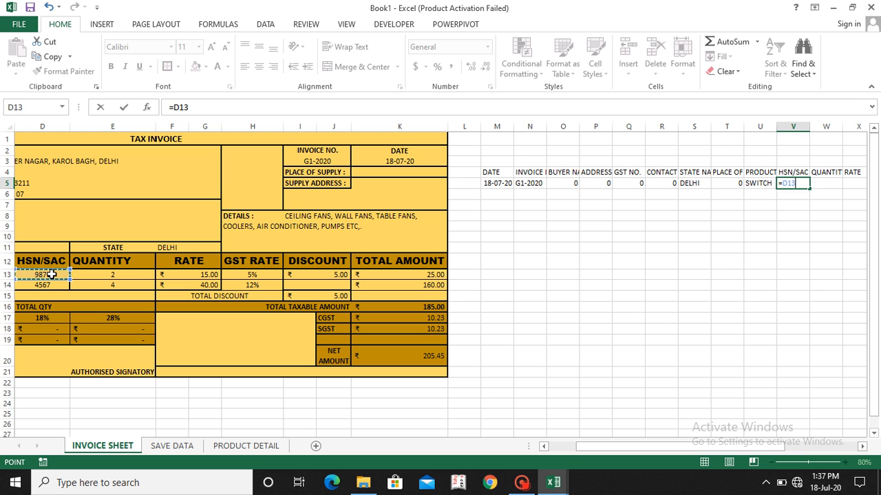
pyautogui.press('Tab')
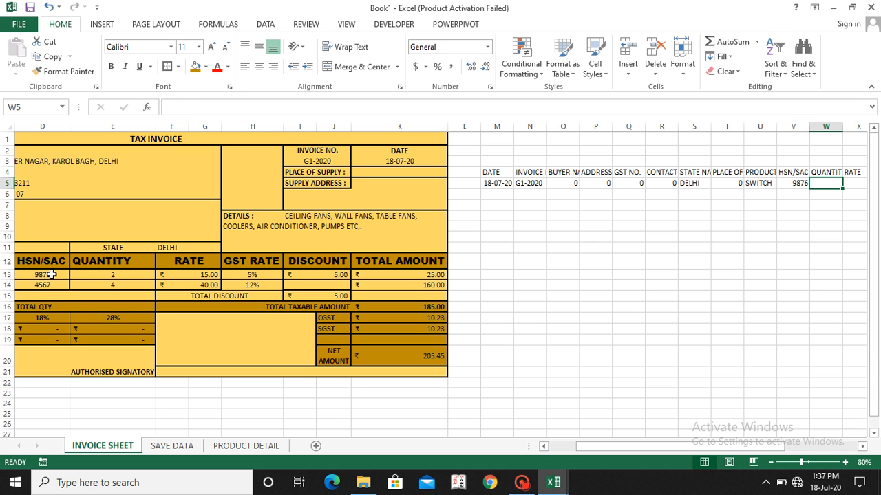
# Step: Link W5 to the first item's quantity with =E13, and X5 to that item's rate in row 13
pyautogui.write('=')
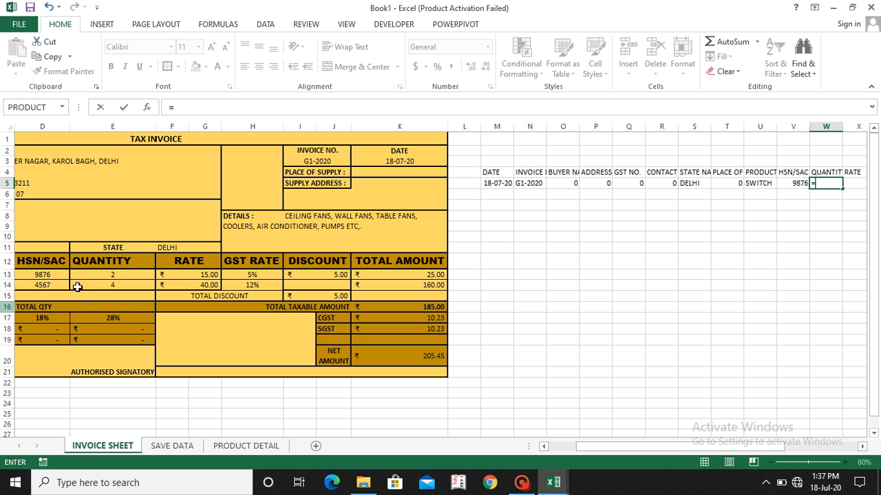
pyautogui.click(118, 275)
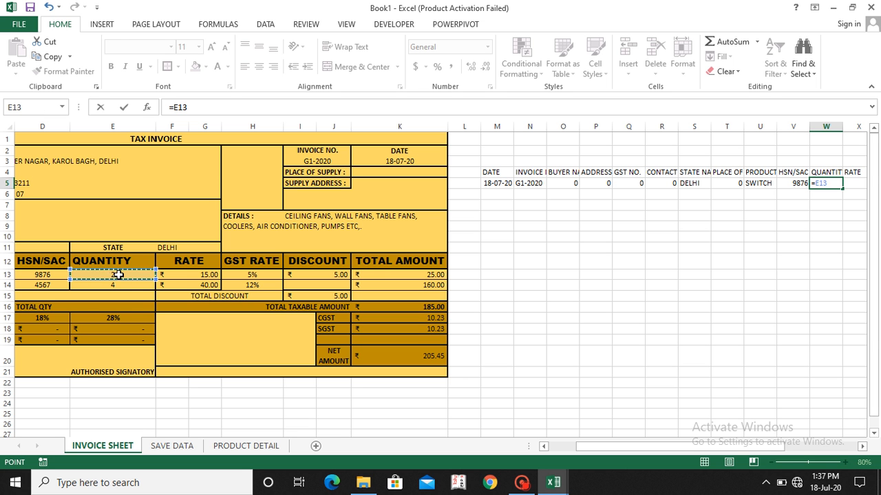
pyautogui.press('Tab')
pyautogui.write('=')
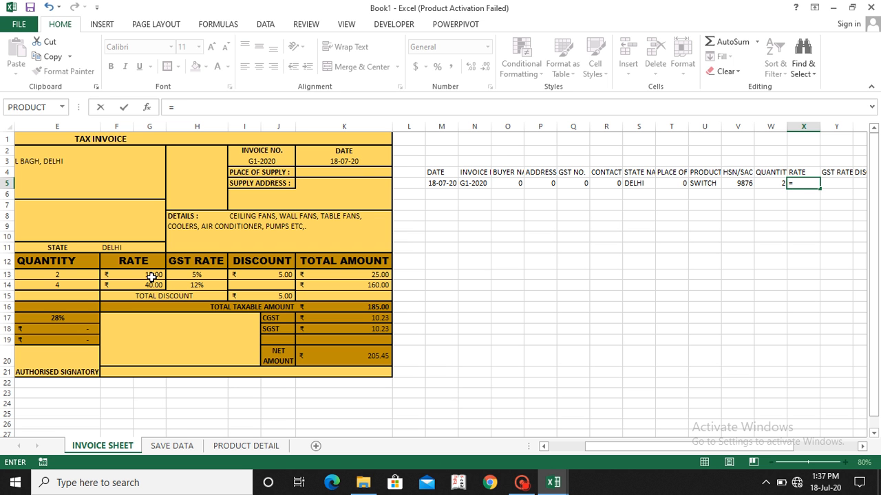
pyautogui.click(152, 278)
pyautogui.press('Return')
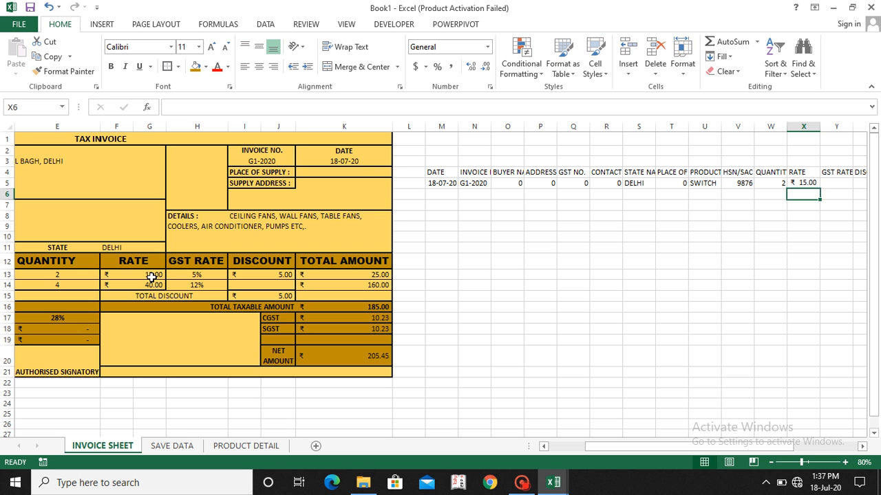
# Step: Link Y5 under the GST RATE header to the first item's GST rate with the formula =H13
pyautogui.press('Right')
pyautogui.press('Up')
pyautogui.write('=')
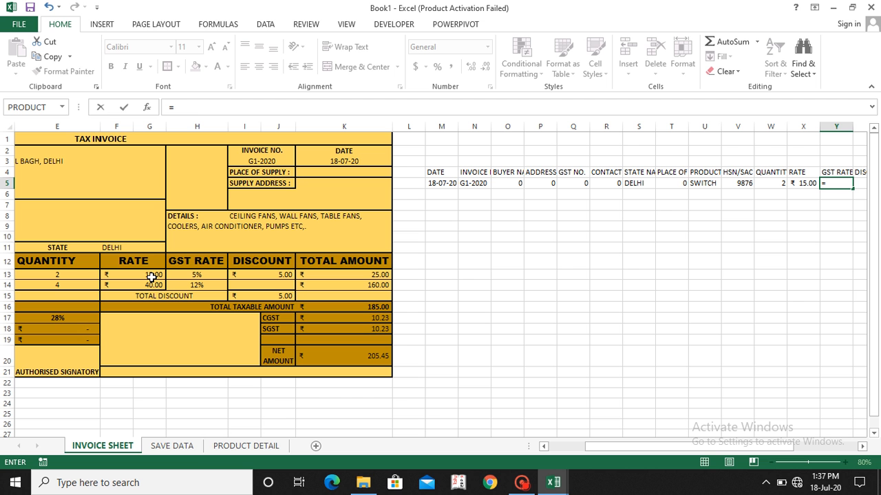
pyautogui.click(205, 275)
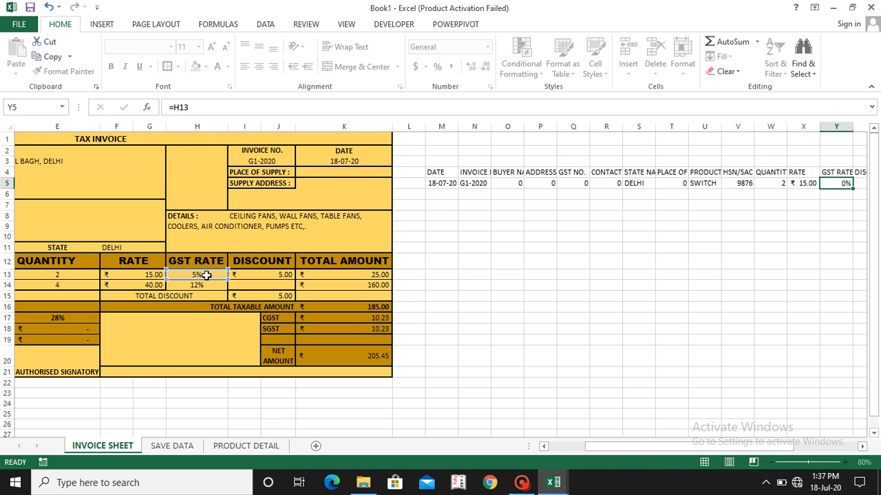
pyautogui.press('Return')
# Step: Link Z5 under the discount header to the first item's discount in row 13 with a formula
pyautogui.press('Right')
pyautogui.press('Up')
pyautogui.write('=')
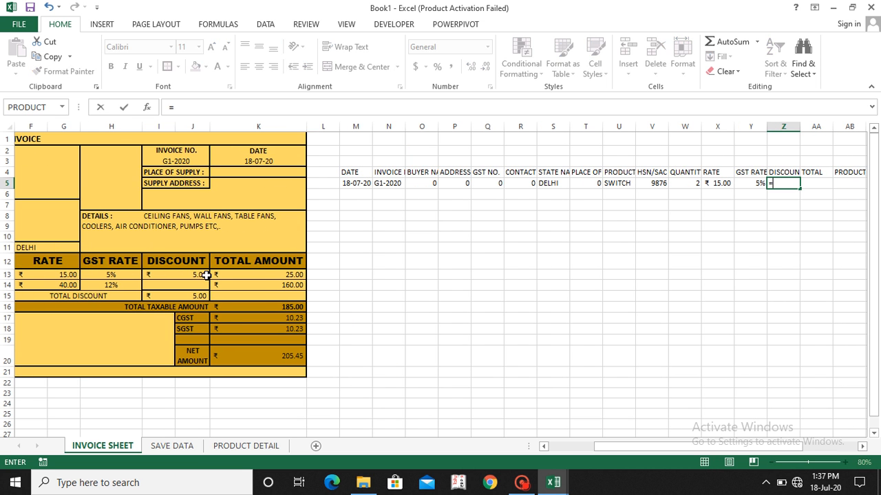
pyautogui.click(174, 276)
pyautogui.press('Return')
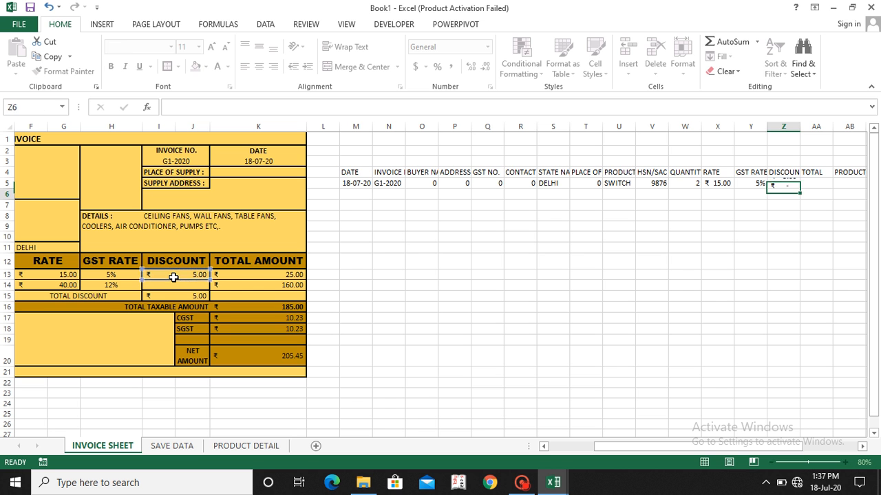
# Step: Link AA5 under the TOTAL header to the first item's total amount in row 13 with a formula
pyautogui.press('Up')
pyautogui.press('Right')
pyautogui.write('=')
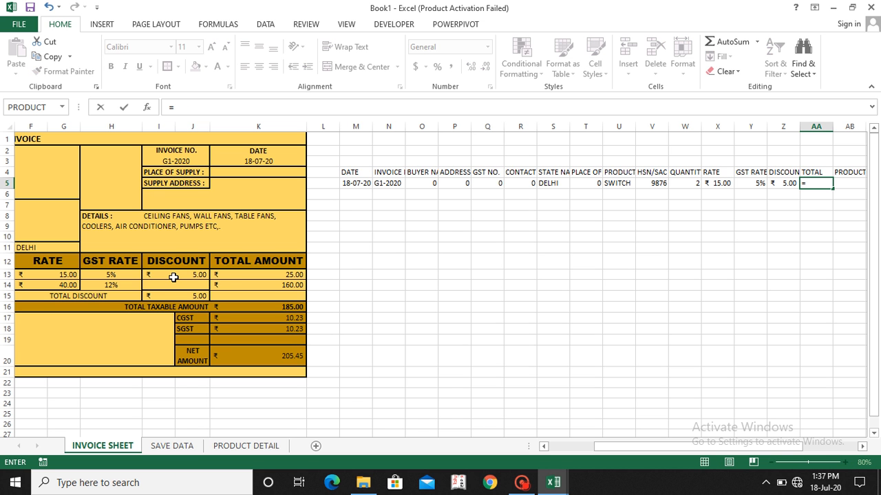
pyautogui.click(236, 275)
pyautogui.press('Return')
# Step: Link AB5 under the second product header to the second item's description with the formula =B14
pyautogui.press('Up')
pyautogui.press('Right')
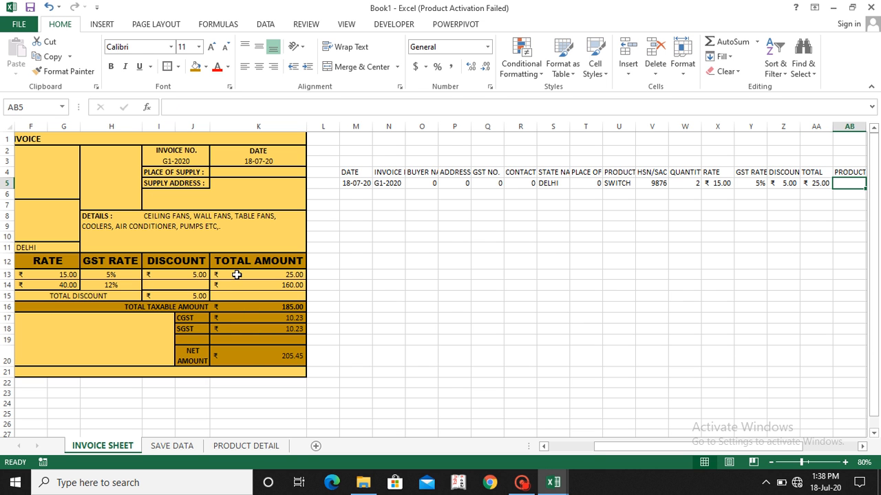
pyautogui.write('=')
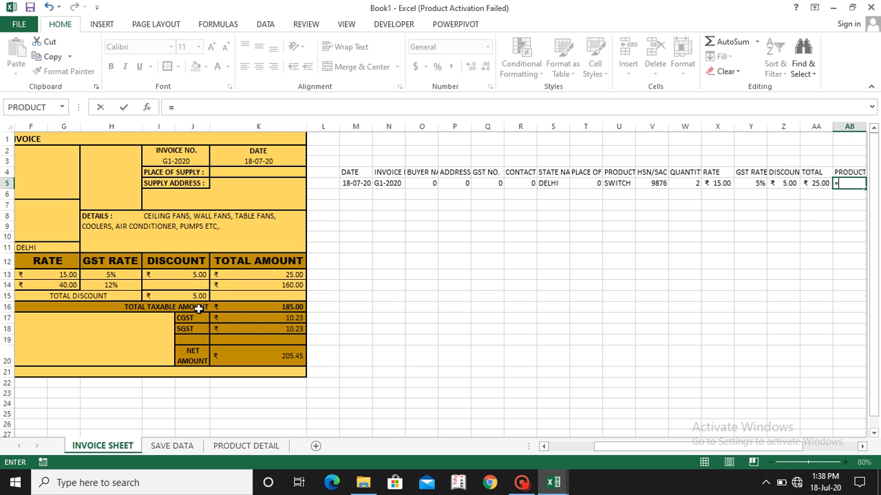
pyautogui.hscroll(-2, 196, 306)
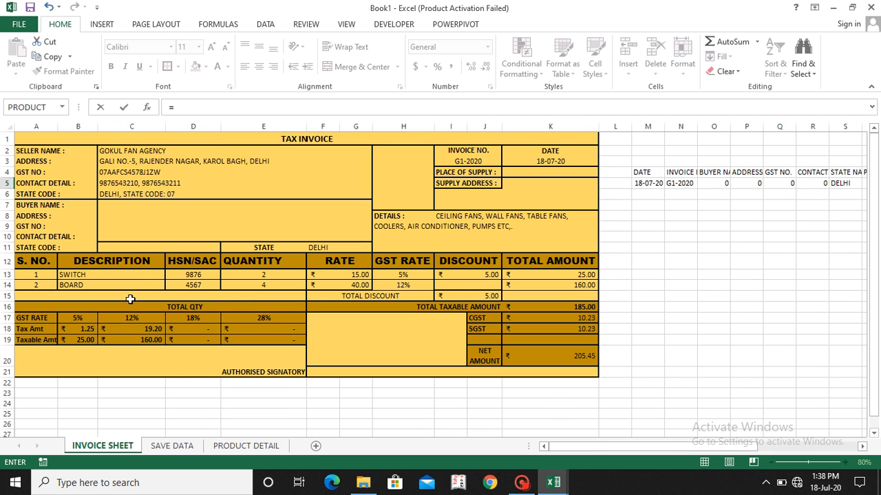
pyautogui.click(78, 286)
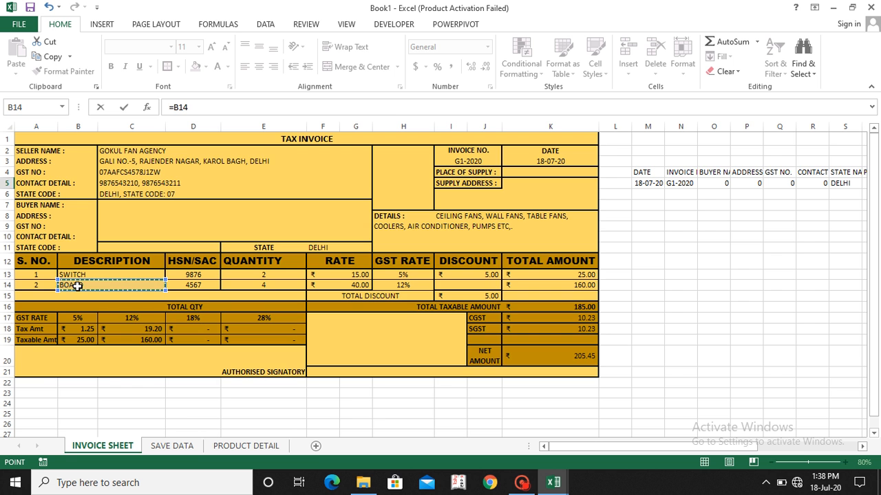
pyautogui.press('Return')
pyautogui.press('Up')
pyautogui.press('Right')
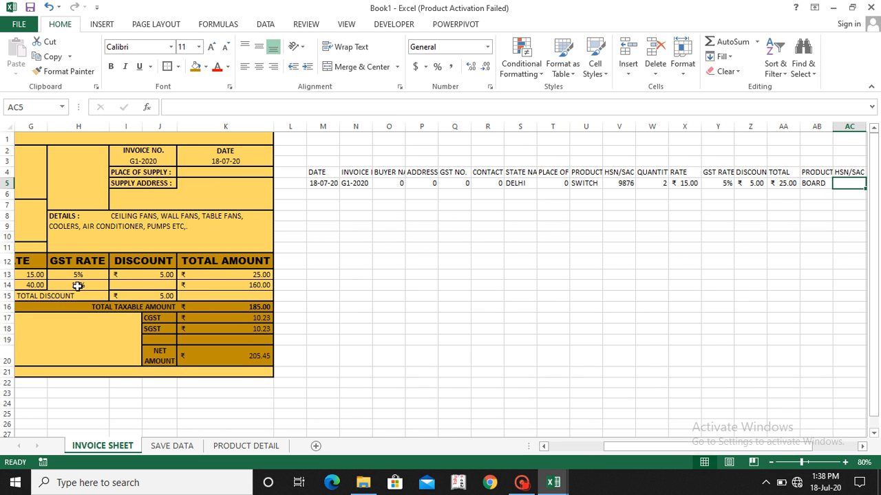
# Step: Link AC5 under the second HSN/SAC header to the second item's HSN/SAC code with the formula =D14
pyautogui.write('=')
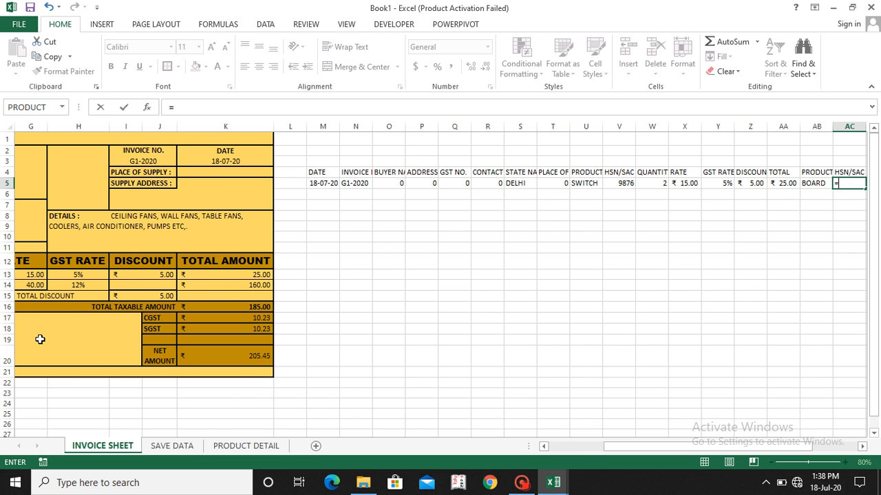
pyautogui.hscroll(-2, 32, 303)
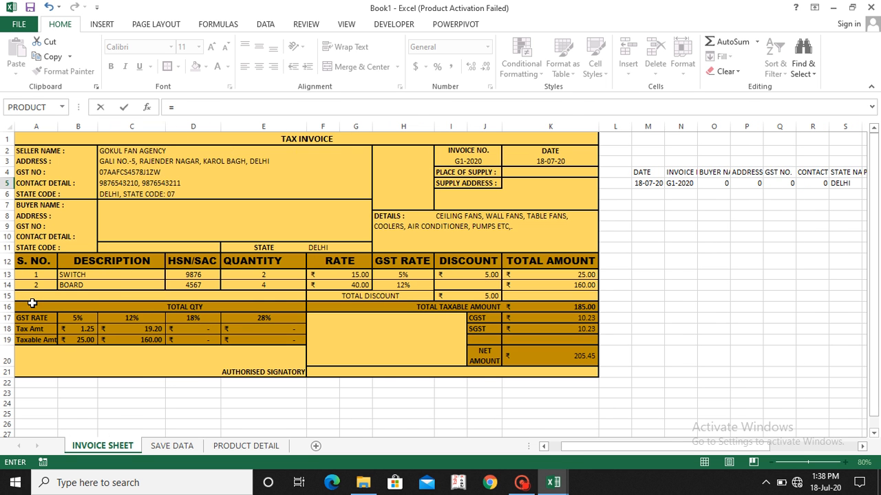
pyautogui.click(189, 284)
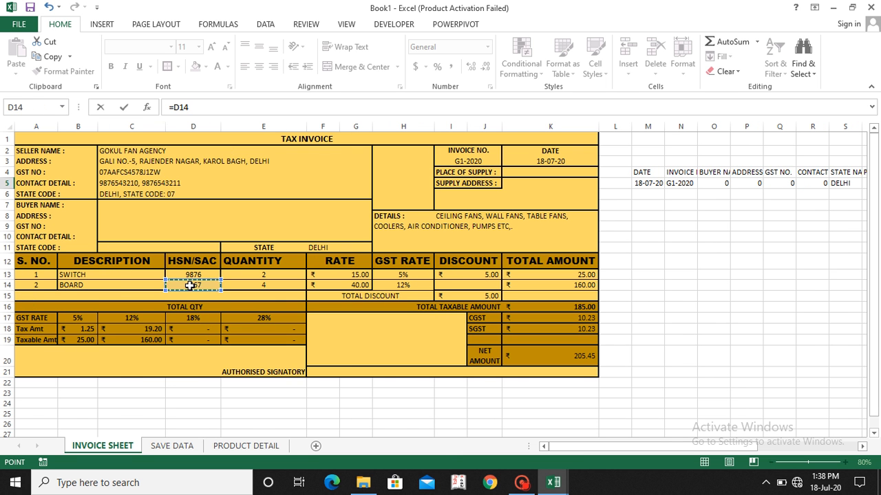
pyautogui.press('Tab')
# Step: Link AD5 under the second quantity header to the second item's quantity in row 14 with a formula
pyautogui.write('=')
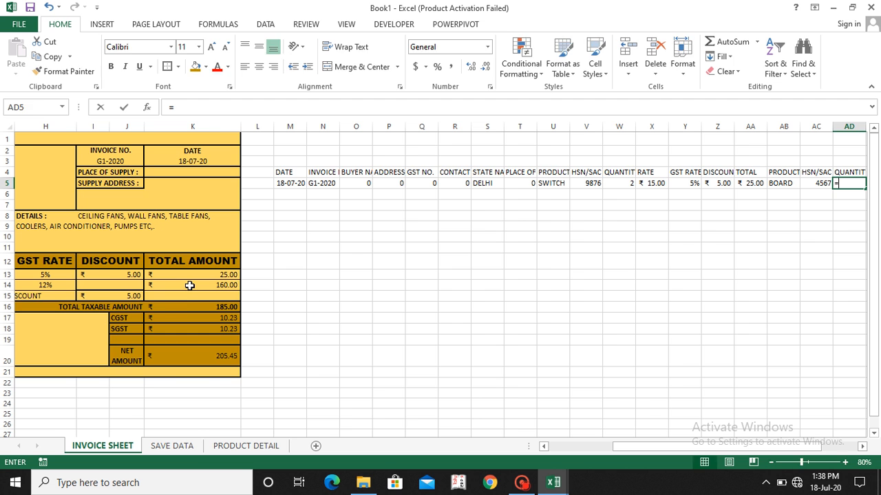
pyautogui.hscroll(-2, 185, 296)
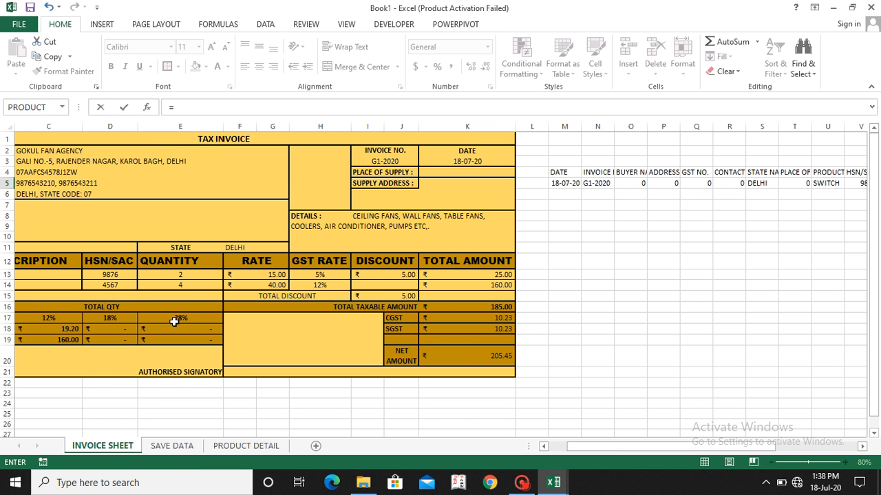
pyautogui.click(172, 285)
pyautogui.press('Return')
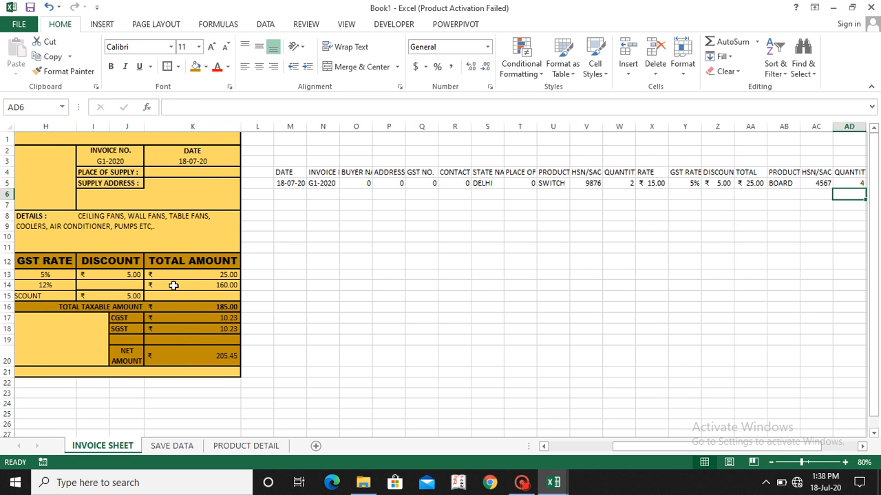
# Step: Link AE5 under the second RATE header to the second item's rate with the formula =F14
pyautogui.press('Up')
pyautogui.press('Right')
pyautogui.write('=')
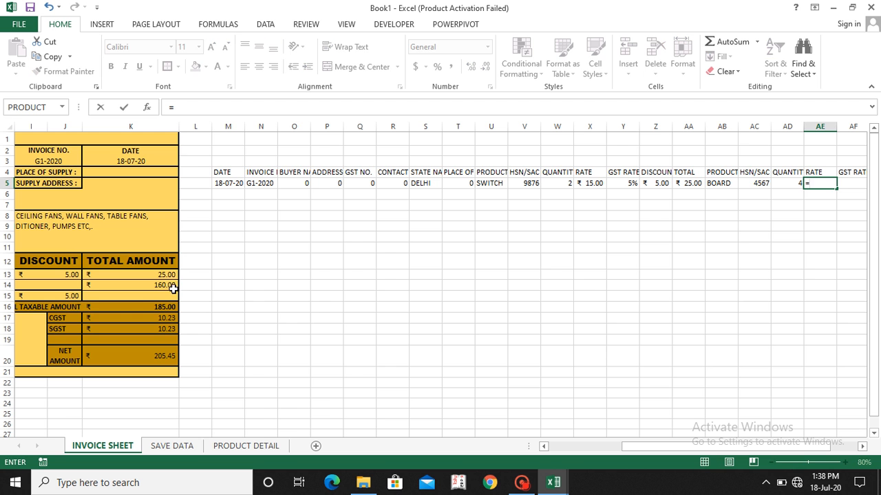
pyautogui.hscroll(-3, 168, 329)
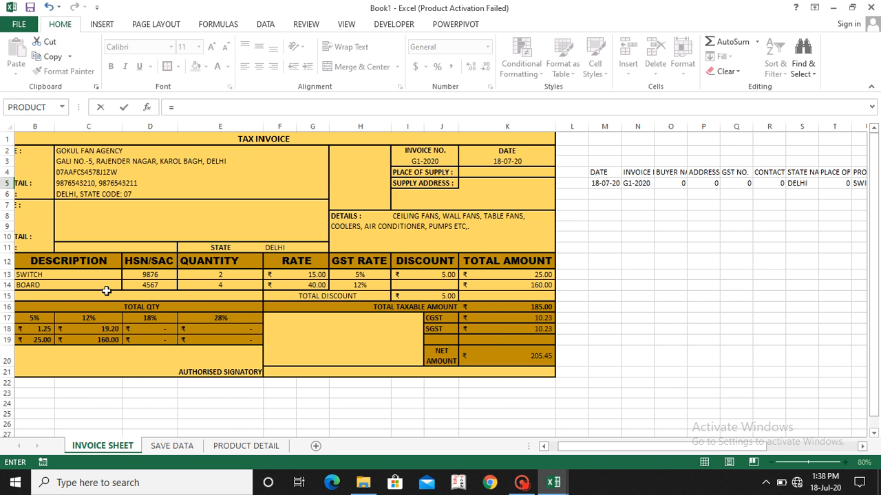
pyautogui.click(303, 284)
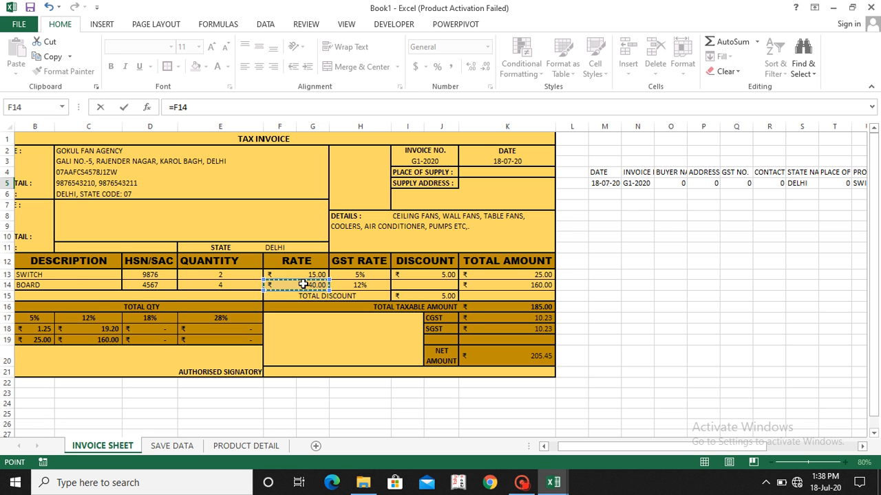
pyautogui.press('Return')
# Step: Link AF5 under the second GST RATE header to the second item's GST rate in row 14 with a formula
pyautogui.press('Right')
pyautogui.press('Up')
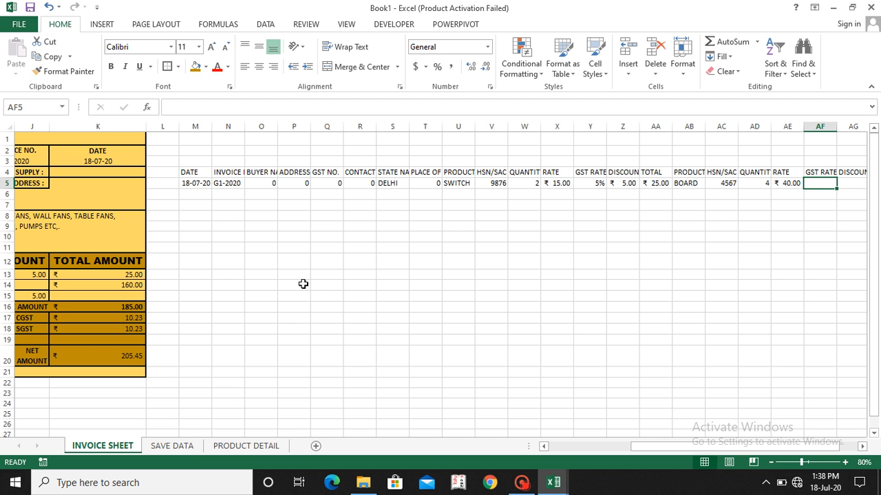
pyautogui.write('=')
pyautogui.hscroll(-2, 253, 362)
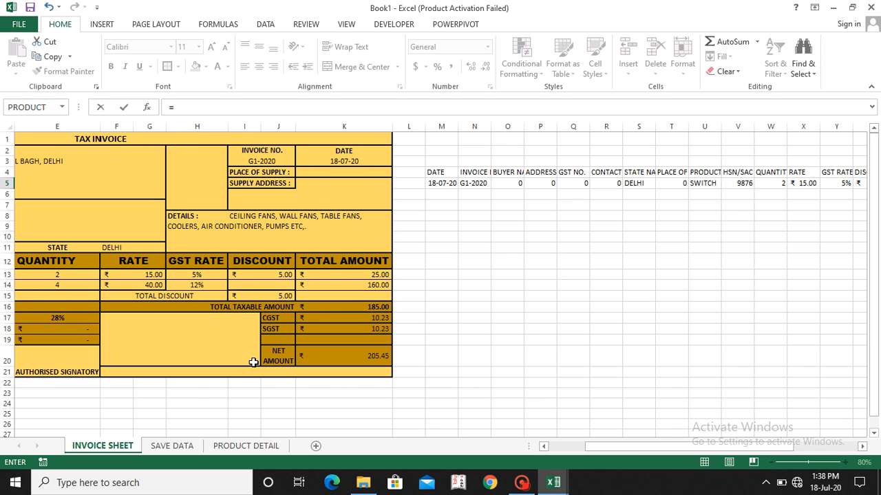
pyautogui.click(203, 284)
pyautogui.press('Return')
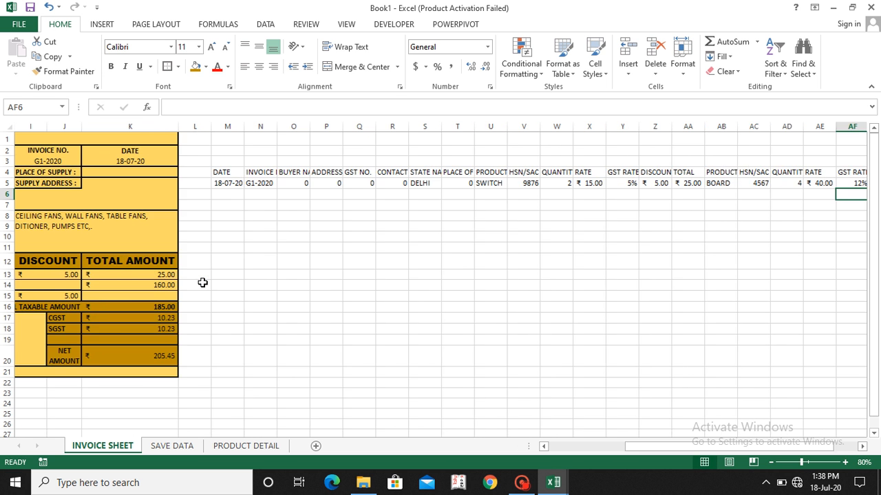
# Step: Link AG5 under the second discount header to the second item's discount with the formula =I14
pyautogui.press('Up')
pyautogui.press('Right')
pyautogui.write('=')
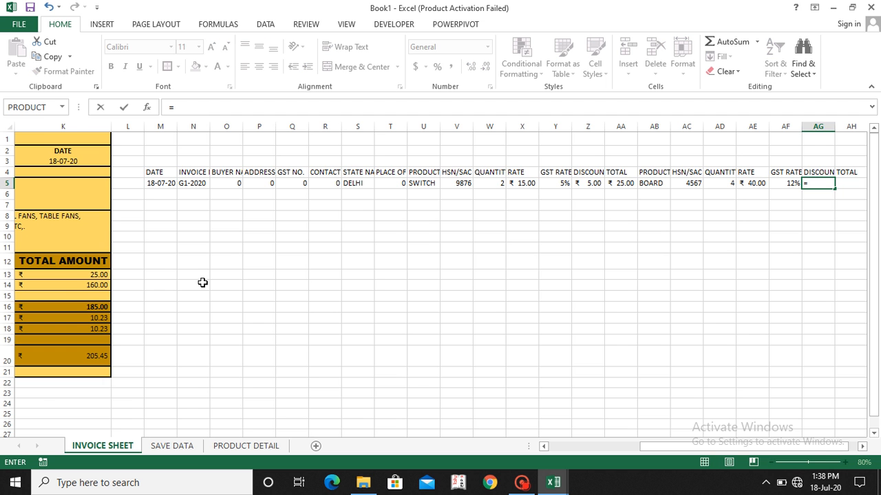
pyautogui.hscroll(-3, 202, 283)
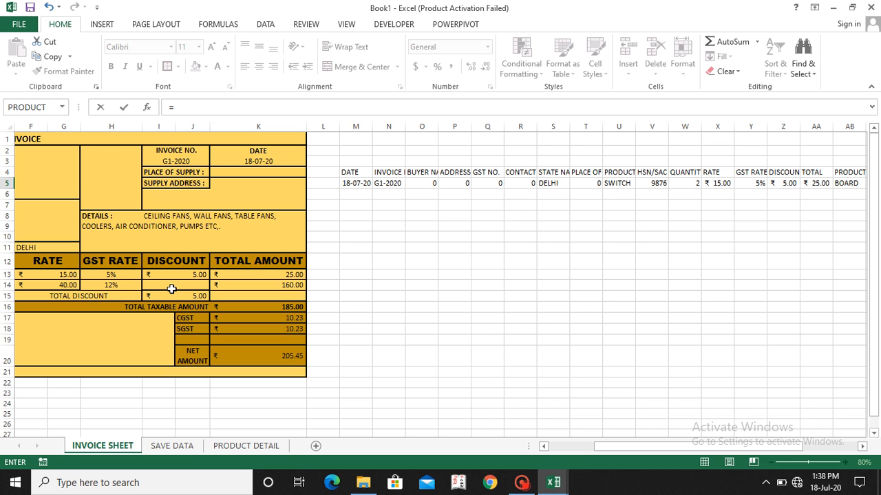
pyautogui.hscroll(3, 171, 289)
pyautogui.hscroll(-3, 172, 289)
pyautogui.click(172, 288)
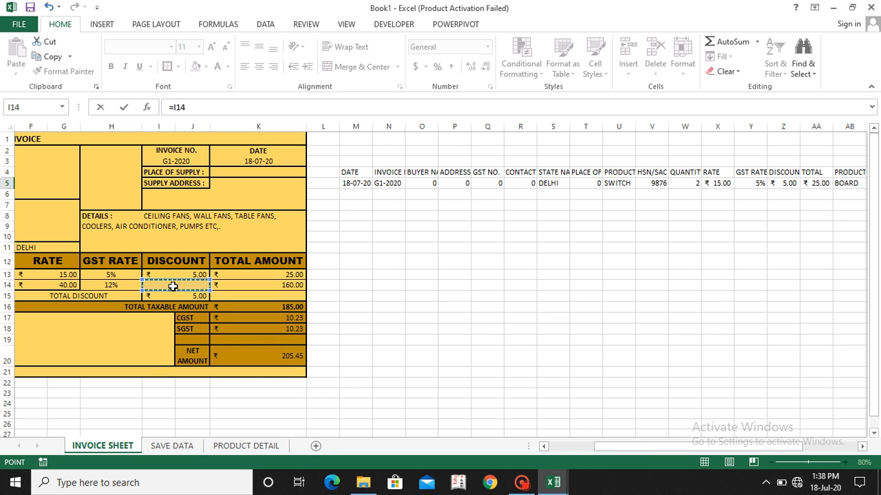
pyautogui.press('Return')
# Step: Link AH5 under the second TOTAL header to the second item's total amount in row 14 with a formula
pyautogui.press('Up')
pyautogui.press('Right')
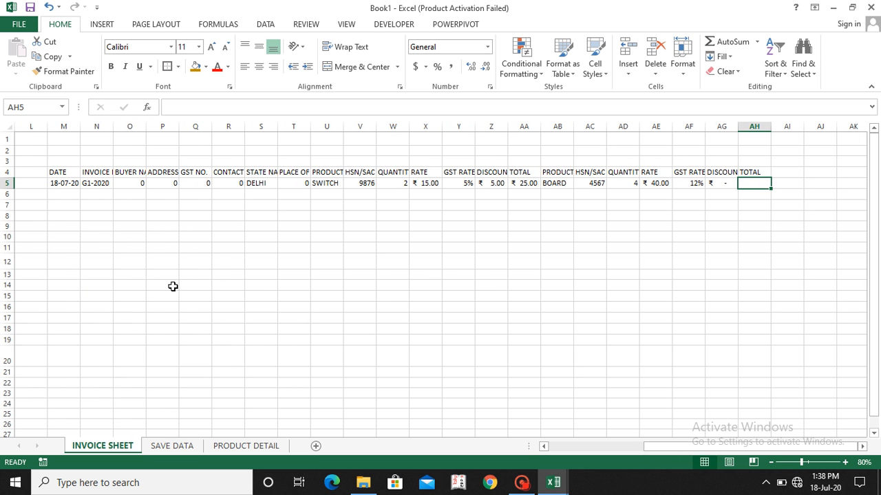
pyautogui.write('=')
pyautogui.hscroll(-3, 163, 328)
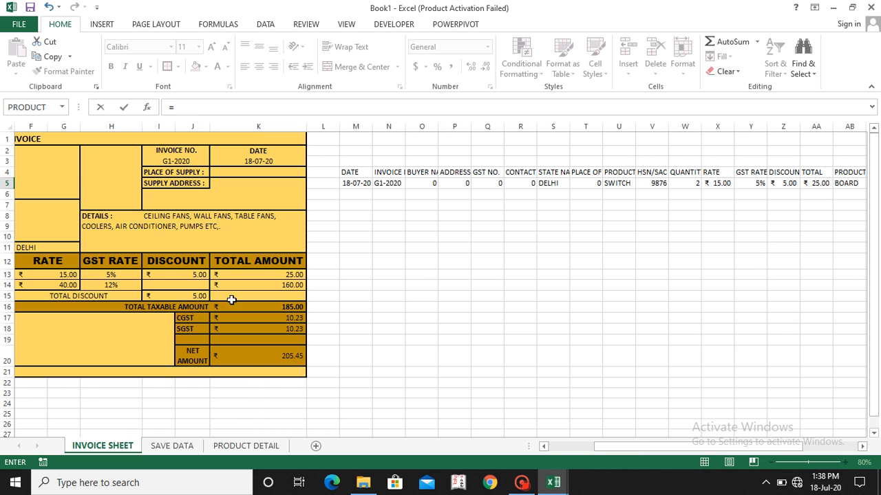
pyautogui.click(273, 286)
pyautogui.press('Return')
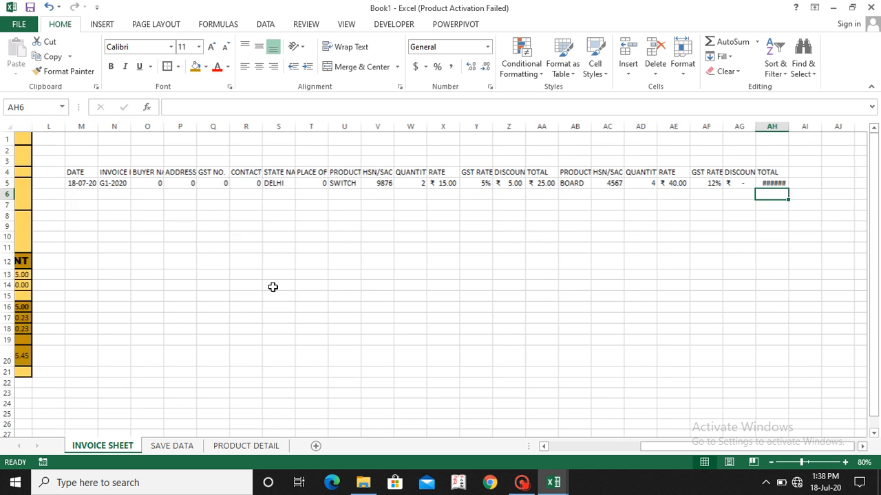
# Step: Enter the header CGST in AI4, after the second item's TOTAL header
pyautogui.press('Up')
pyautogui.press('Right')
pyautogui.press('Up')
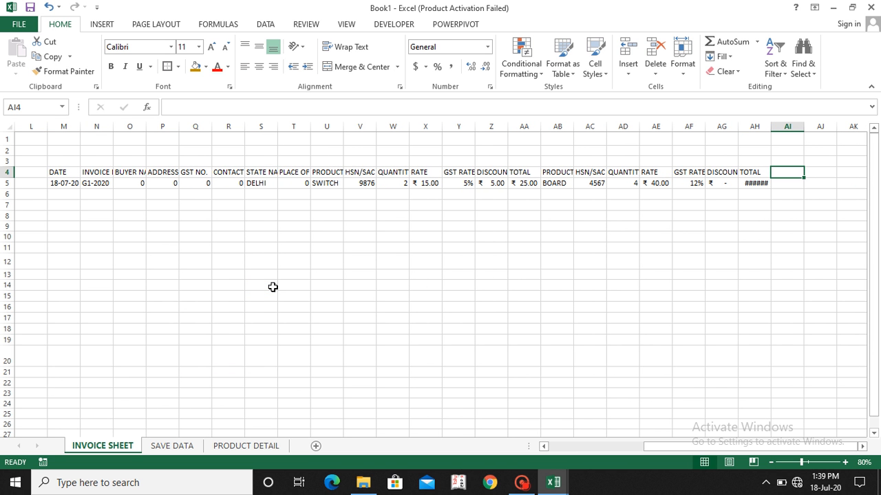
pyautogui.write('CS')
pyautogui.press('BackSpace')
pyautogui.press('BackSpace')
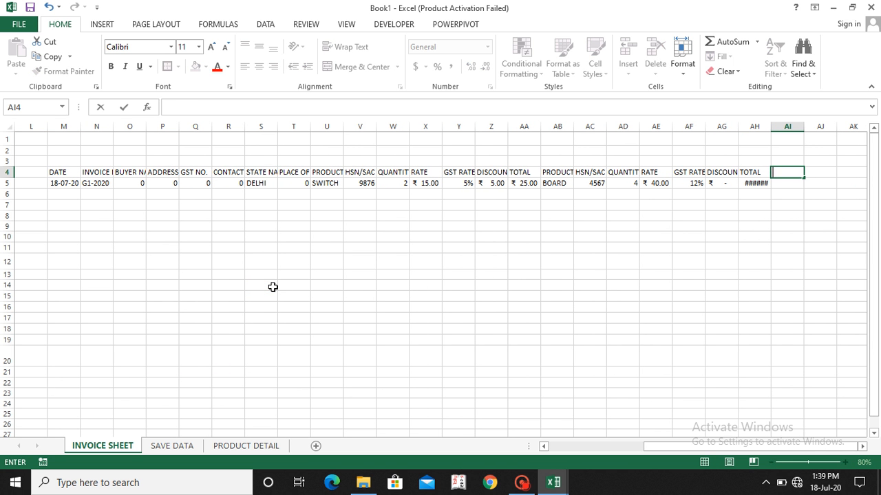
pyautogui.write('CSGST')
pyautogui.press('BackSpace')
pyautogui.press('BackSpace')
pyautogui.press('BackSpace')
pyautogui.press('BackSpace')
pyautogui.write('GST')
pyautogui.press('Tab')
# Step: Enter the header SGST in AJ4
pyautogui.write('SG')
pyautogui.press('BackSpace')
pyautogui.press('BackSpace')
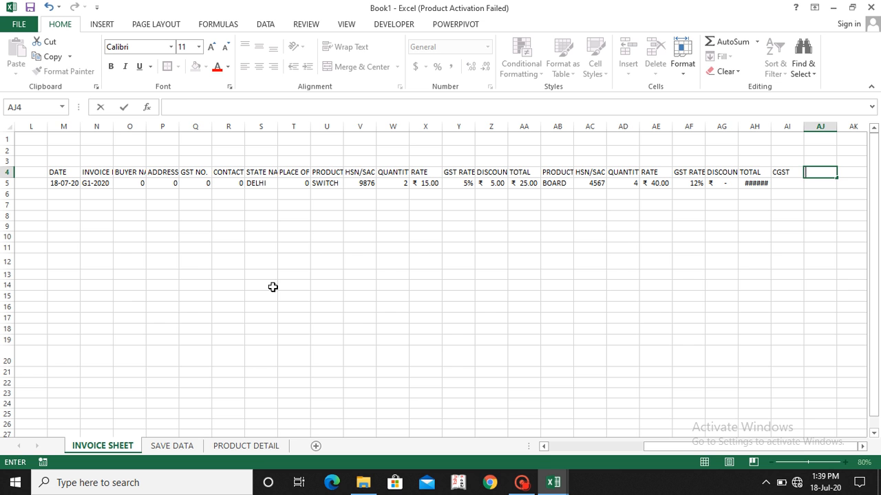
pyautogui.write('SGST')
pyautogui.press('Tab')
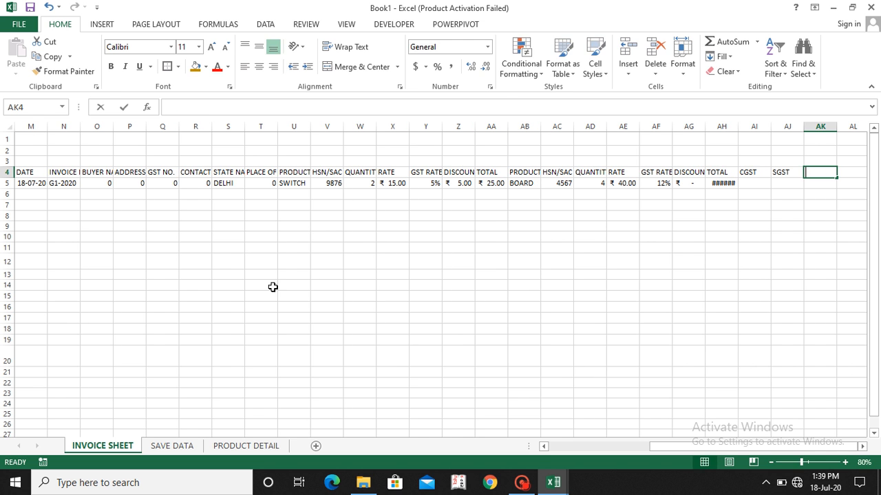
# Step: Enter the headers IGST in AK4 and NET AMOUNT in AL4
pyautogui.write('G')
pyautogui.press('BackSpace')
pyautogui.write('IGST')
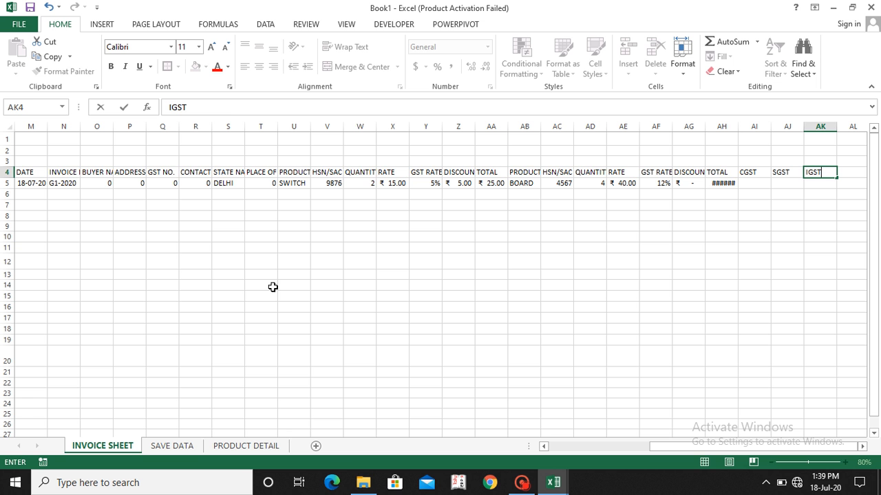
pyautogui.hotkey('ctrl', 'Return')
pyautogui.press('Tab')
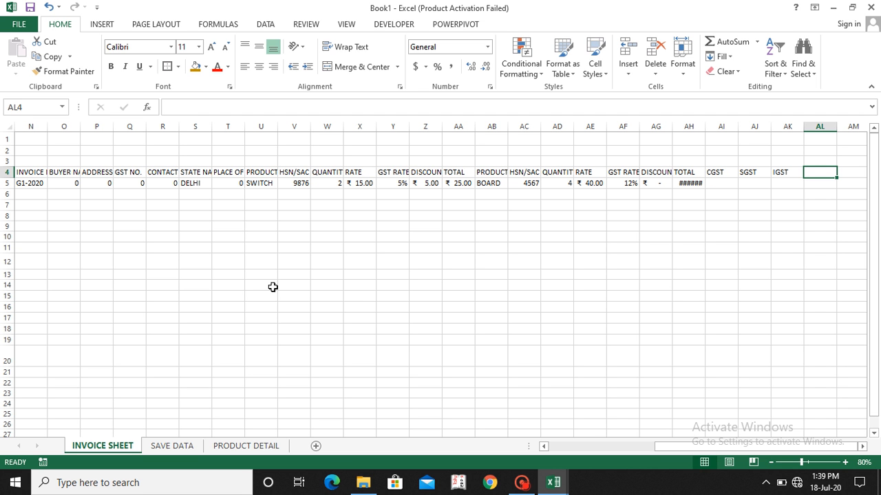
pyautogui.write('NET AMOUNT')
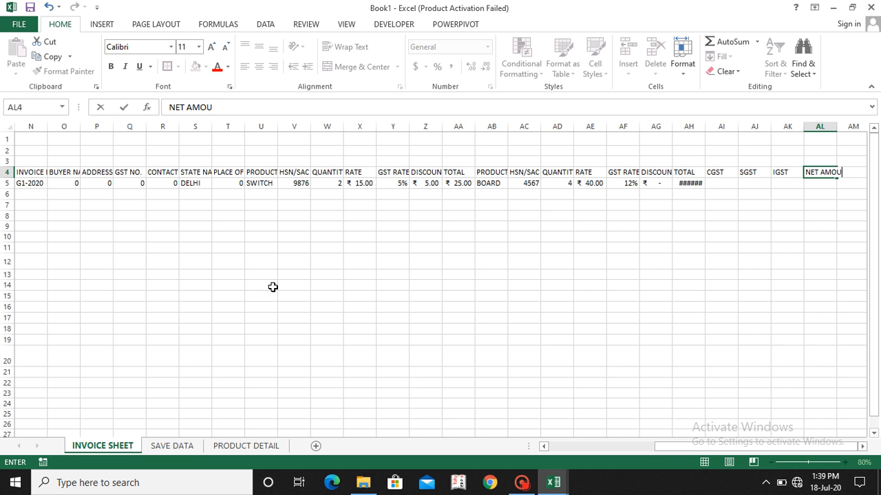
pyautogui.press('Return')
# Step: Link AI5 under the CGST header to the invoice's CGST amount in row 17 with a formula
pyautogui.press('Left')
pyautogui.press('Left')
pyautogui.press('Left')
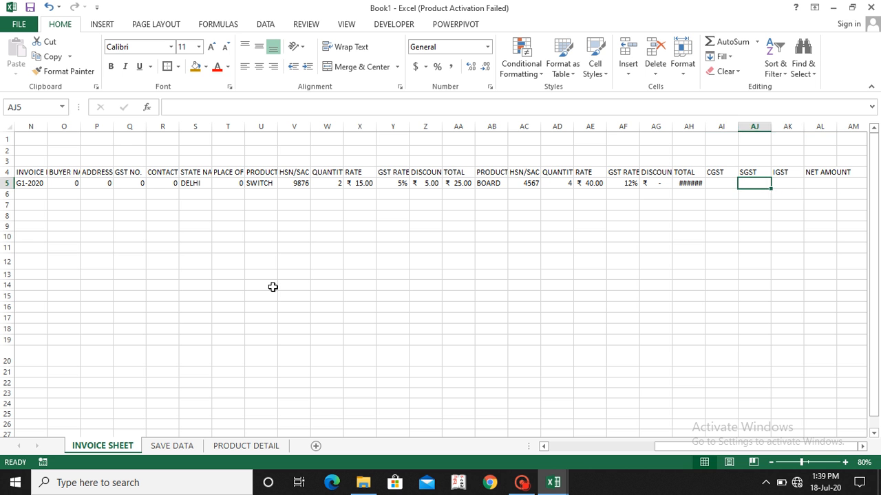
pyautogui.write('=')
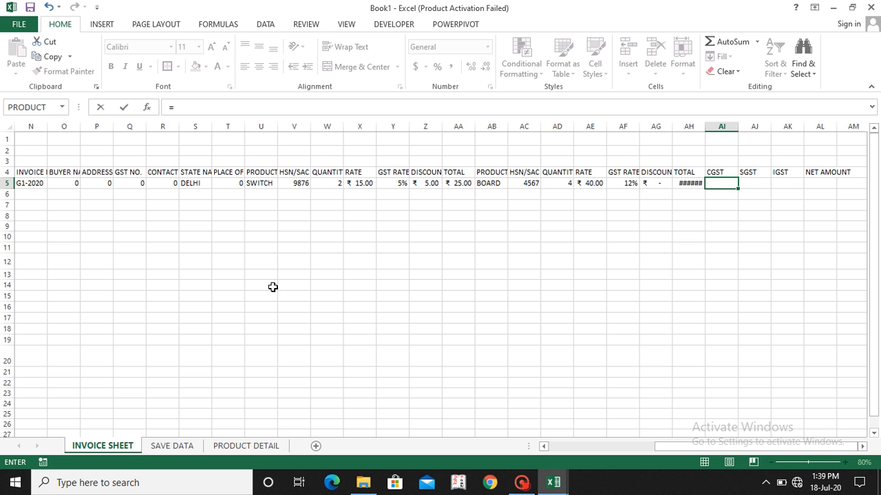
pyautogui.hscroll(-5, 273, 287)
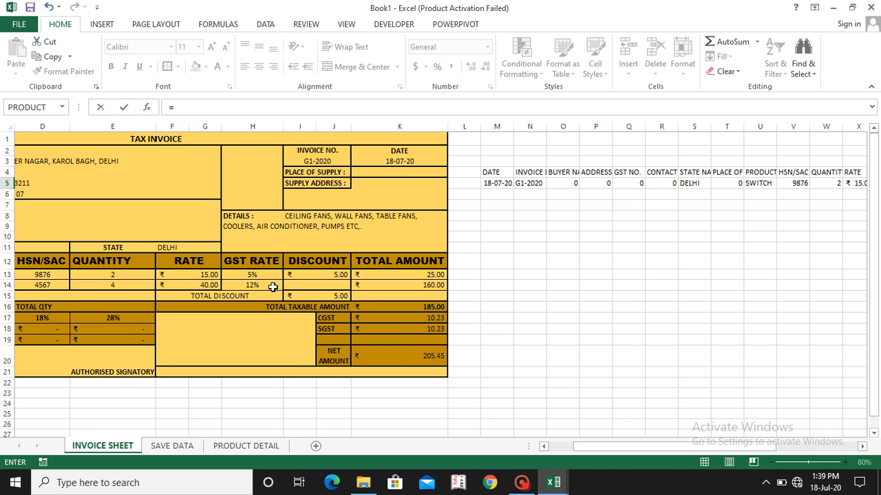
pyautogui.click(379, 319)
pyautogui.press('Return')
# Step: Link AJ5 under the SGST header to the invoice's SGST amount in row 18 with a formula
pyautogui.press('Right')
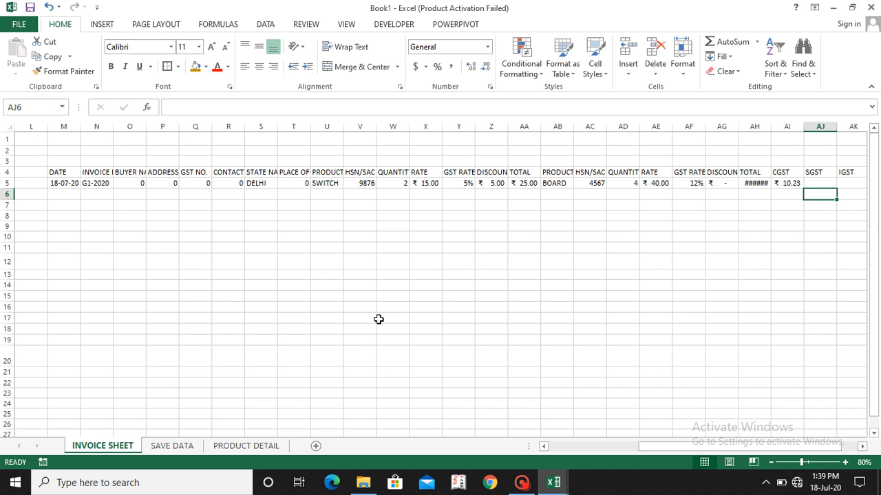
pyautogui.press('Up')
pyautogui.write('=')
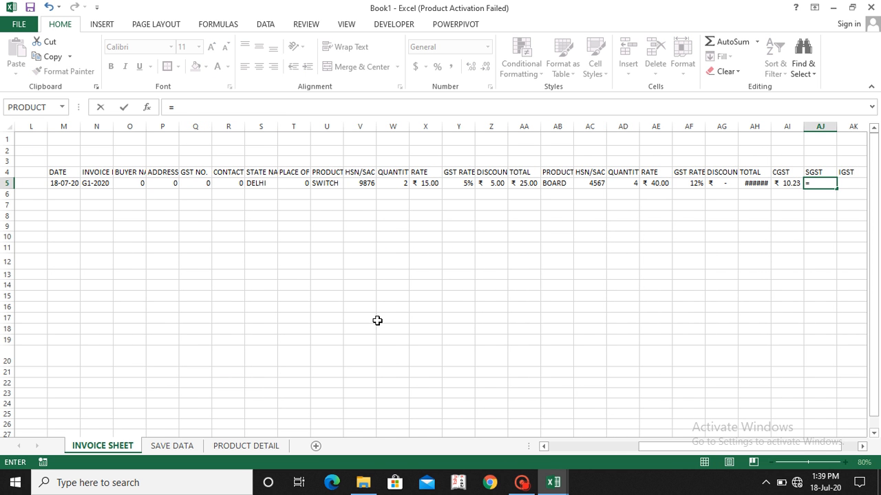
pyautogui.hscroll(-3, 378, 320)
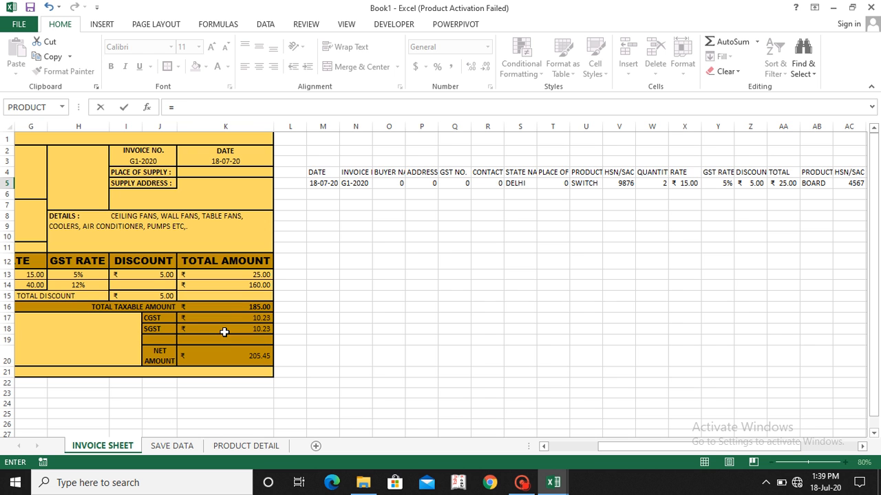
pyautogui.click(225, 332)
pyautogui.press('Return')
# Step: Link AK5 under the IGST header to the tax amount cell in row 19 of the invoice with a formula
pyautogui.press('Up')
pyautogui.press('Right')
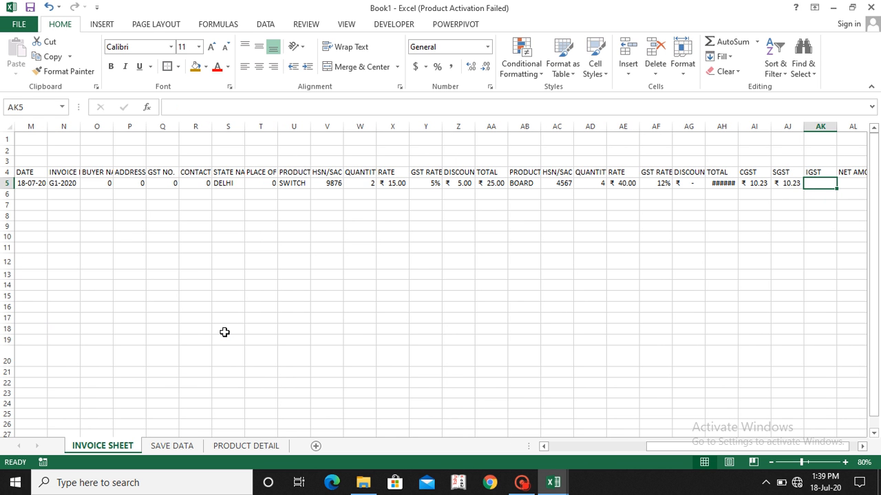
pyautogui.write('=')
pyautogui.hscroll(-2, 224, 332)
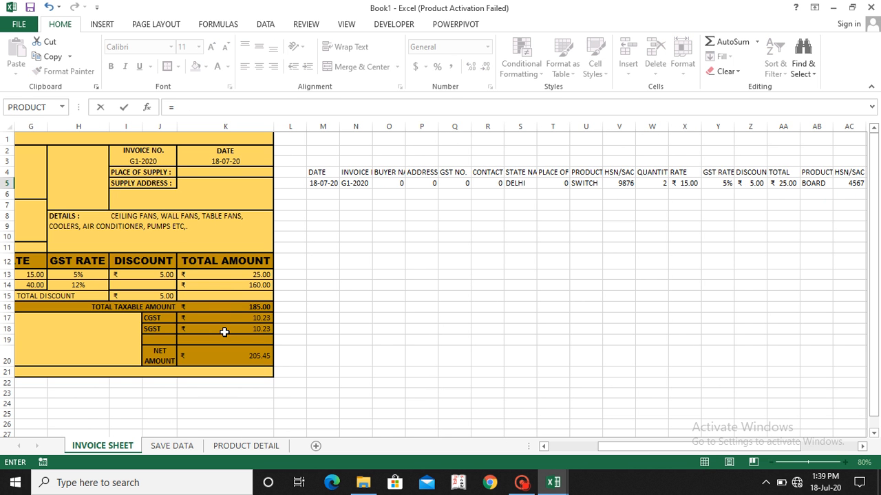
pyautogui.click(222, 342)
pyautogui.press('Tab')
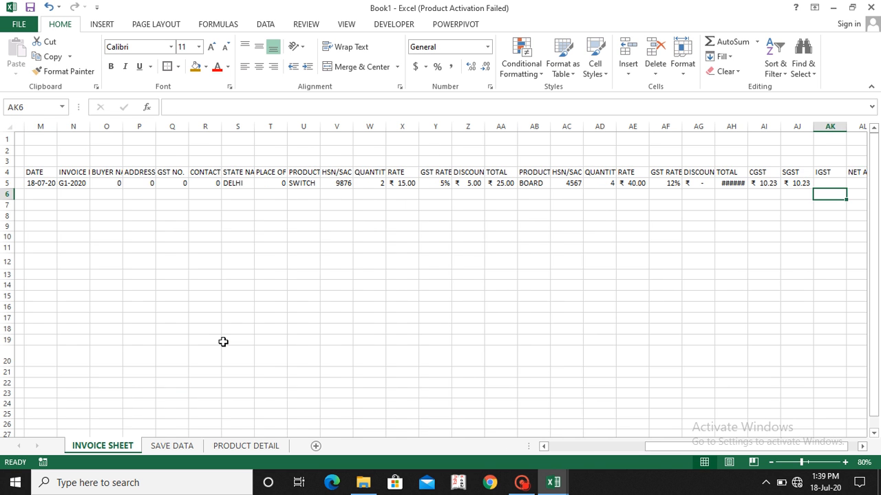
# Step: Link AL5 under the NET AMOUNT header to the invoice's net amount in row 20 with a formula
pyautogui.write('=')
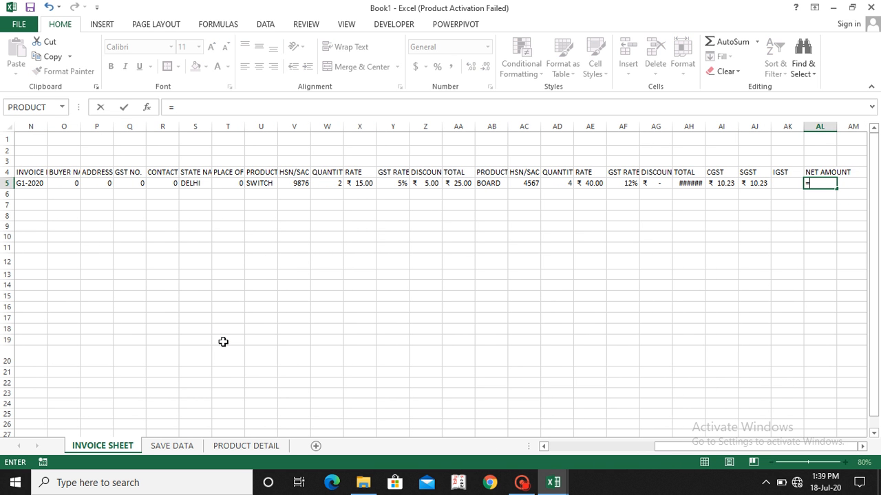
pyautogui.hscroll(-2, 223, 342)
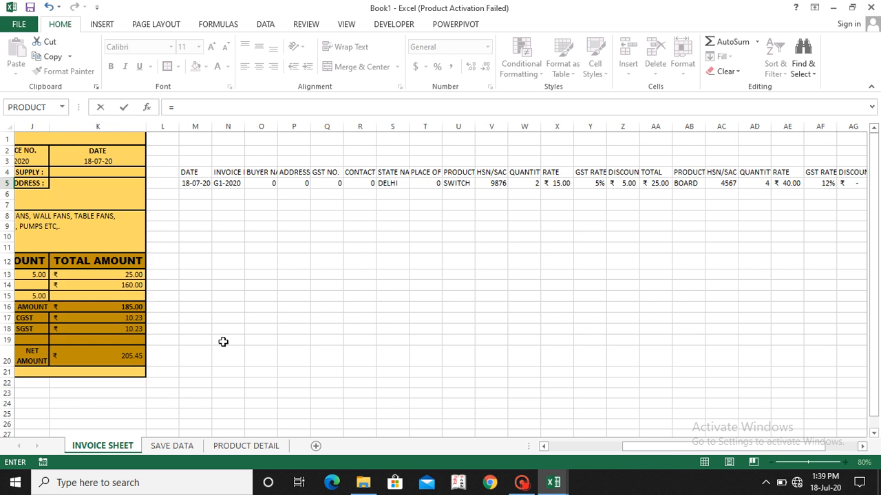
pyautogui.click(88, 359)
pyautogui.press('Tab')
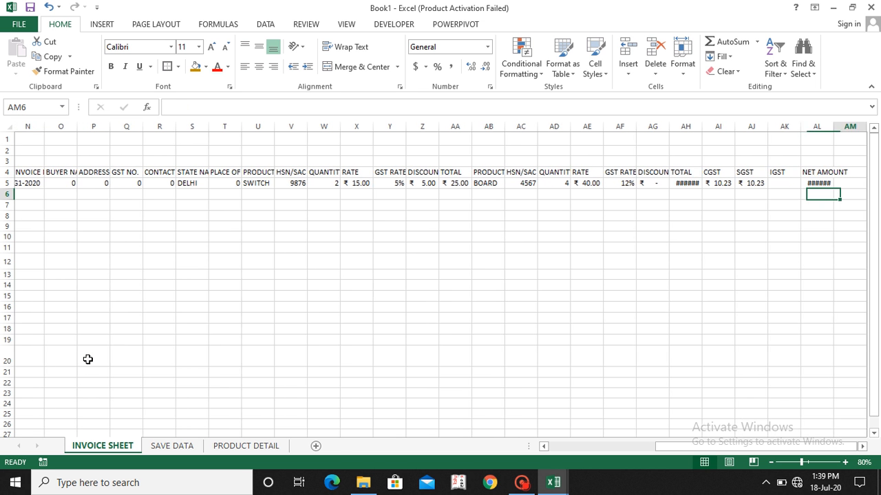
# Step: Copy the header row and linked data row, M4:AL5, on INVOICE SHEET
pyautogui.press('Left')
pyautogui.press('Left')
pyautogui.press('Left')
pyautogui.press('Left')
pyautogui.press('Left')
pyautogui.press('Left')
pyautogui.press('Left')
pyautogui.press('Left')
pyautogui.press('Left')
pyautogui.press('Left')
pyautogui.press('Left')
pyautogui.press('Left')
pyautogui.press('Left')
pyautogui.press('Left')
pyautogui.press('Left')
pyautogui.press('Left')
pyautogui.press('Left')
pyautogui.press('Left')
pyautogui.press('Left')
pyautogui.press('Left')
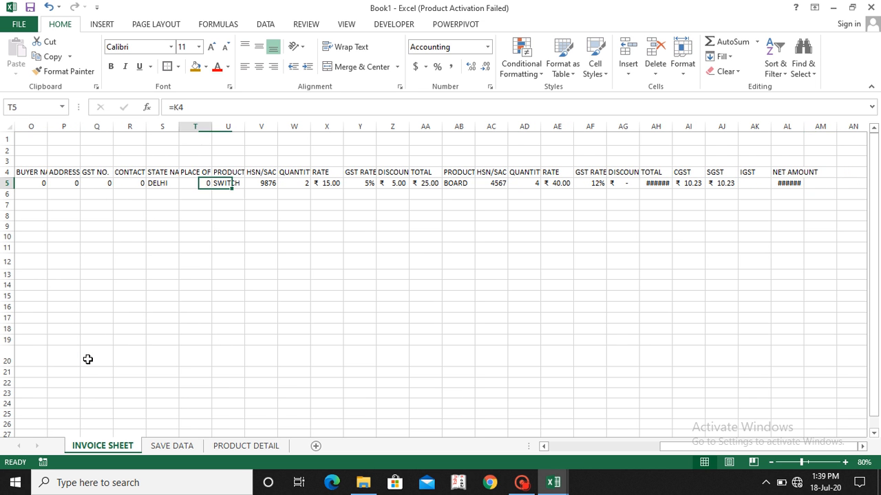
pyautogui.press('Right')
pyautogui.press('Right')
pyautogui.press('Right')
pyautogui.press('Right')
pyautogui.press('Right')
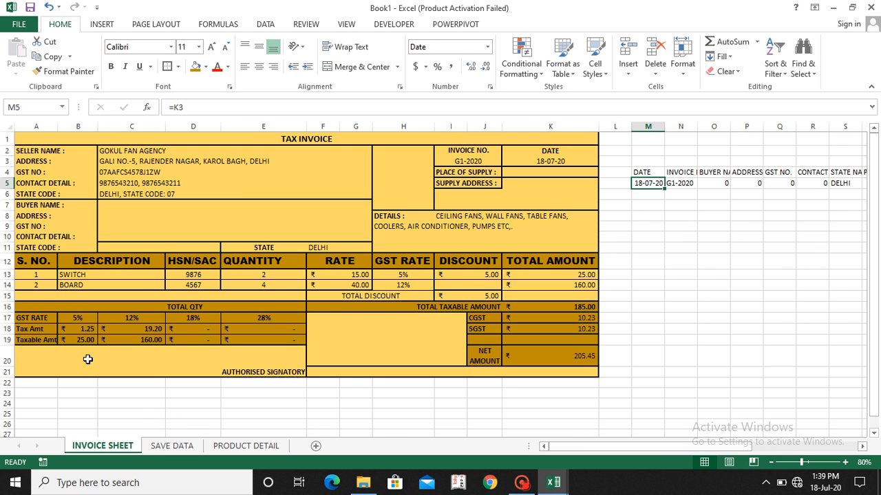
pyautogui.press('Up')
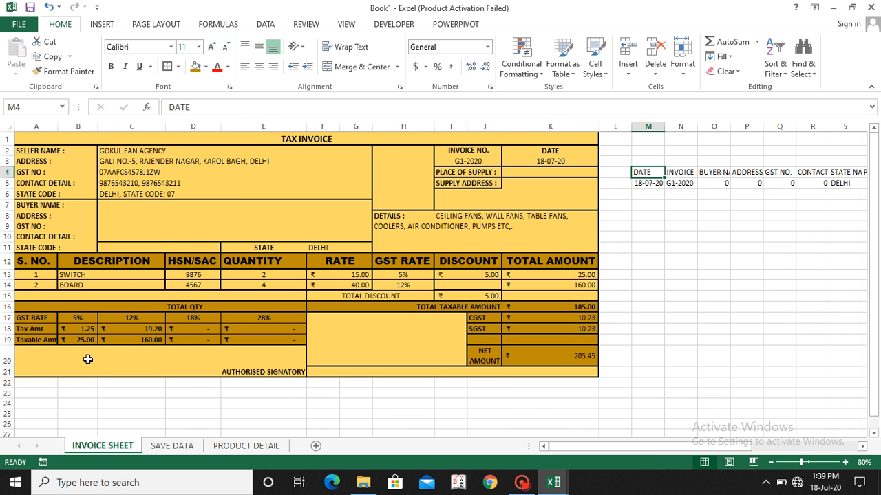
pyautogui.hotkey('shift', 'Down')
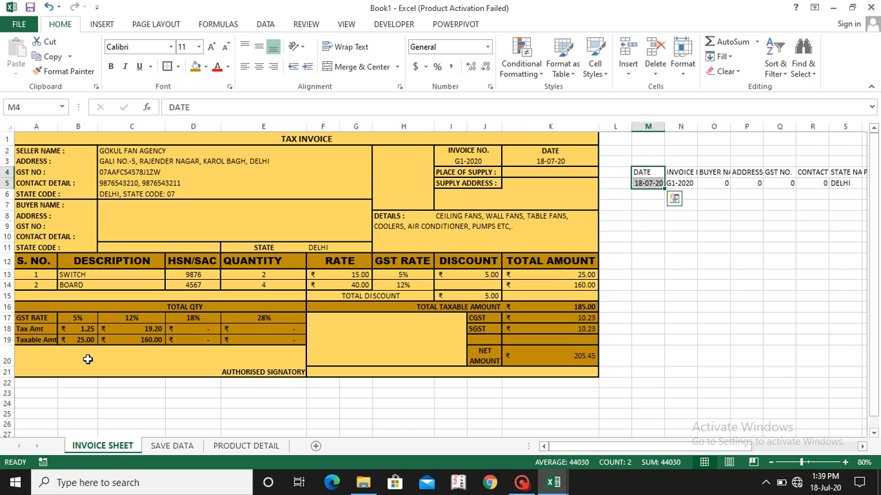
pyautogui.hotkey('ctrl', 'shift', 'Right')
pyautogui.hotkey('ctrl', 'c')
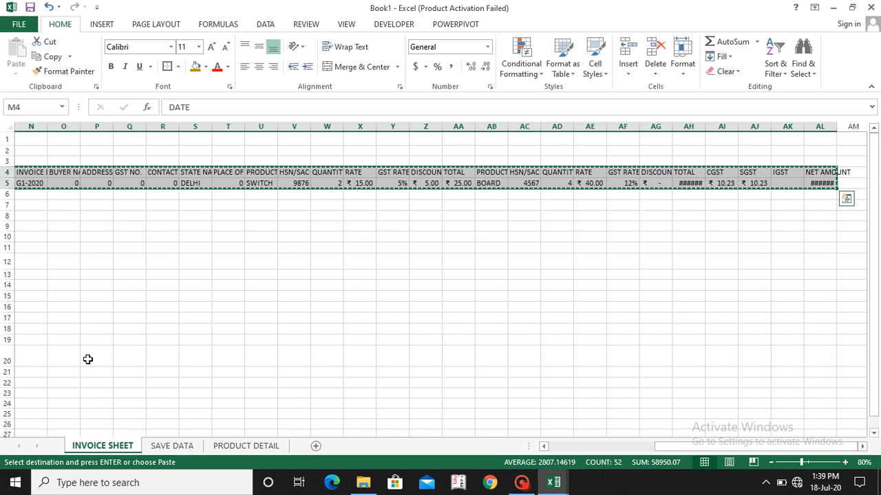
# Step: Try a regular paste of the copied rows at A1 of the SAVE DATA sheet
pyautogui.click(167, 448)
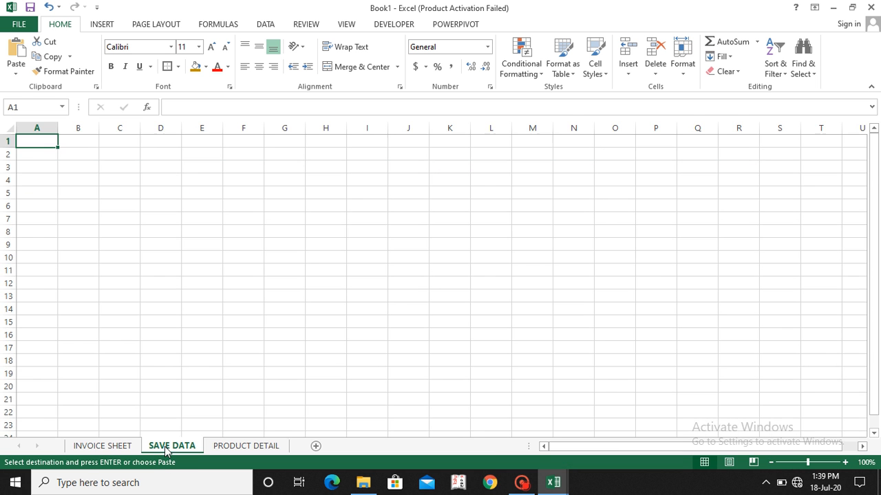
pyautogui.hotkey('ctrl', 'v')
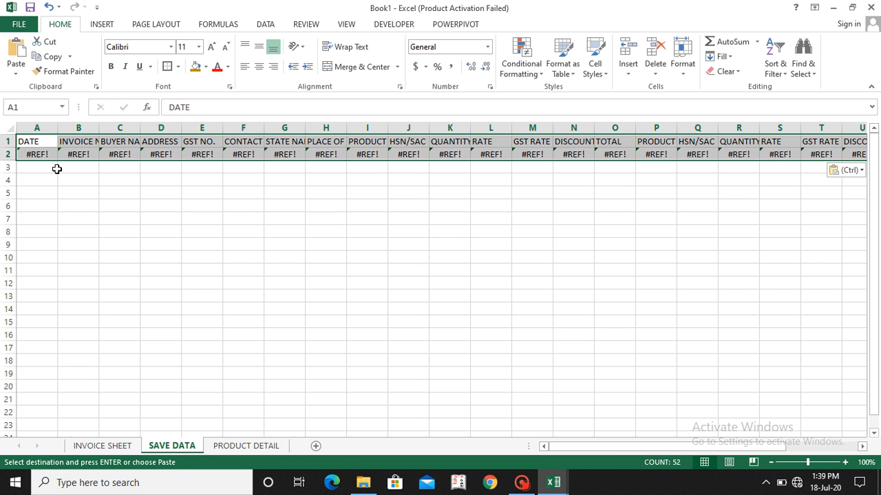
pyautogui.hotkey('ctrl', 'z')
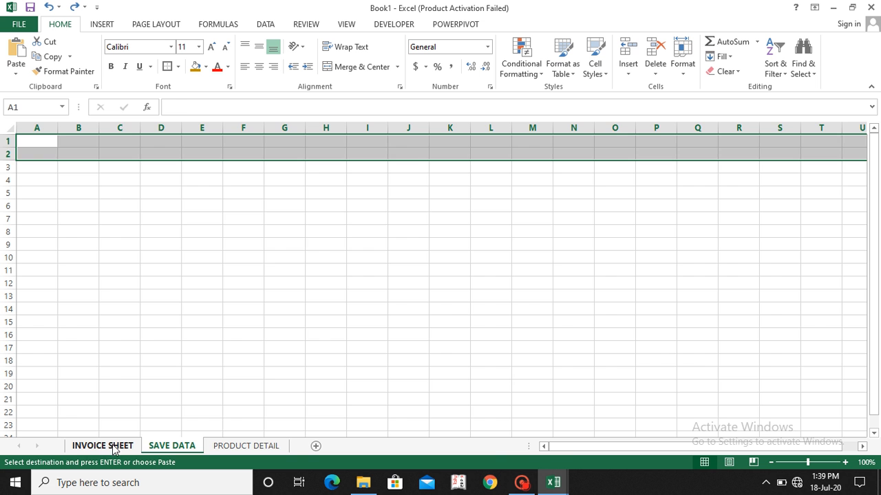
pyautogui.click(114, 447)
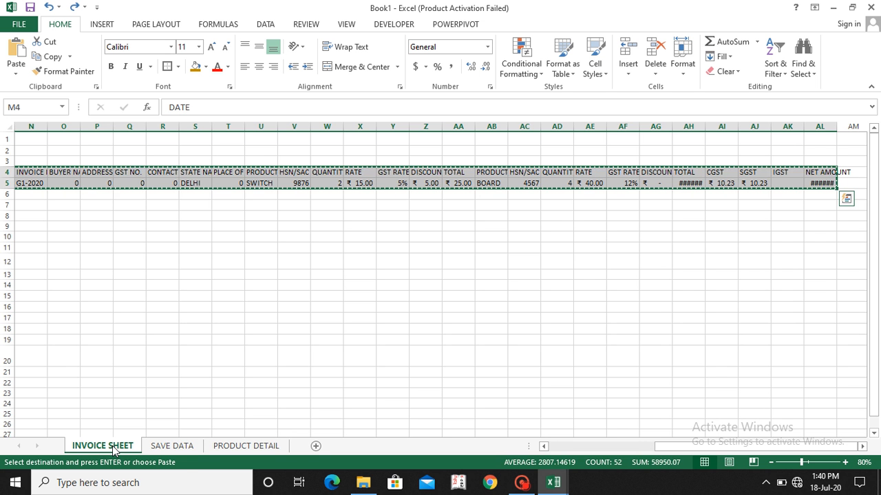
# Step: Paste the copied rows at A1 of SAVE DATA using Paste Special with values and number formats
pyautogui.click(159, 447)
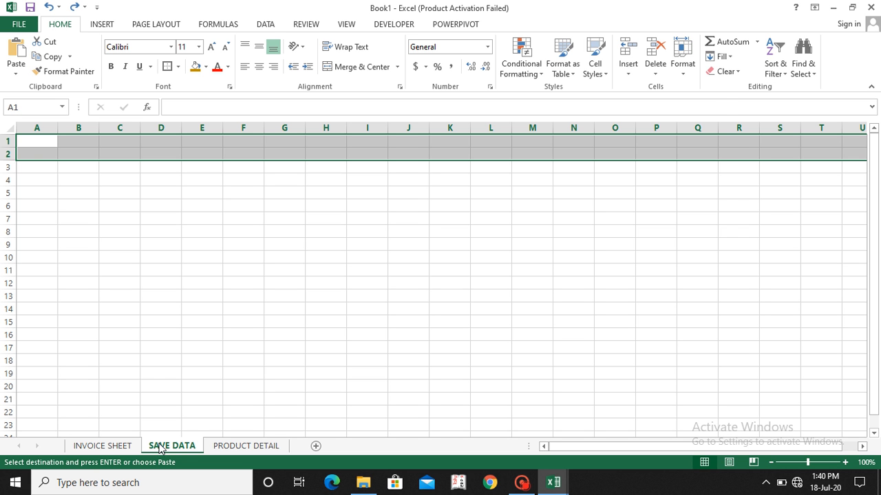
pyautogui.hotkey('ctrl', 'alt', 'v')
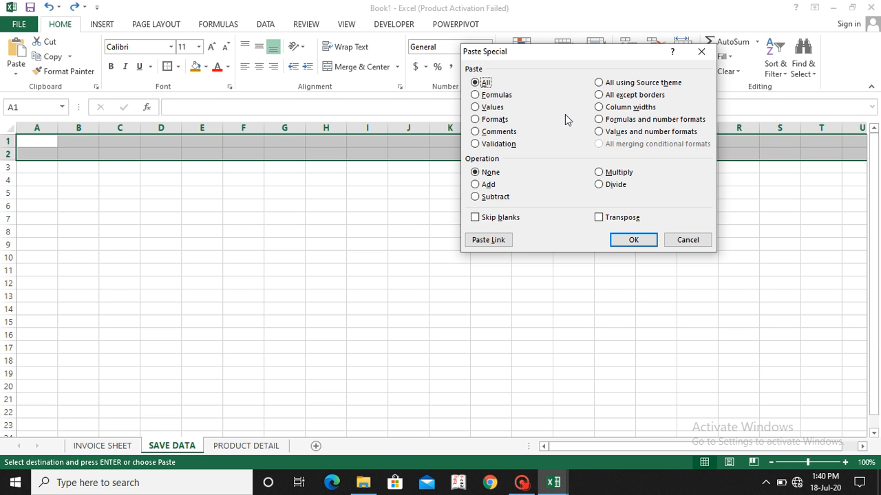
pyautogui.click(600, 132)
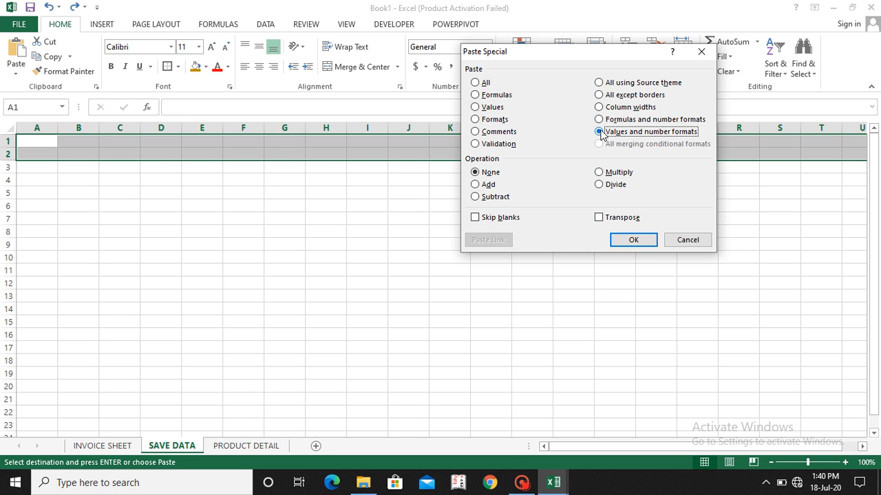
pyautogui.click(633, 241)
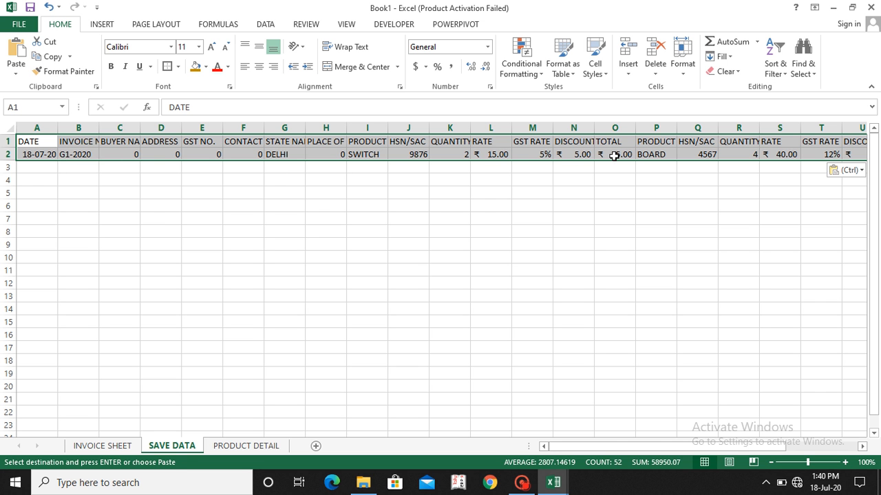
pyautogui.hscroll(5, 614, 156)
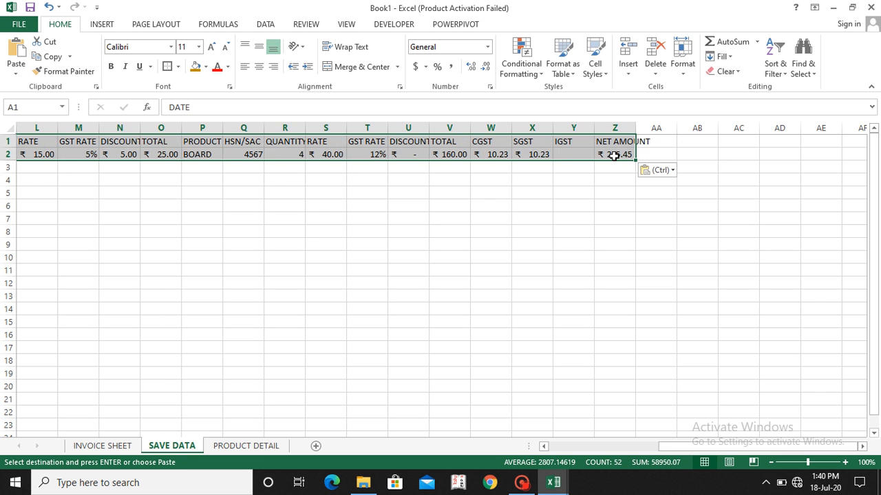
pyautogui.hscroll(-5, 613, 155)
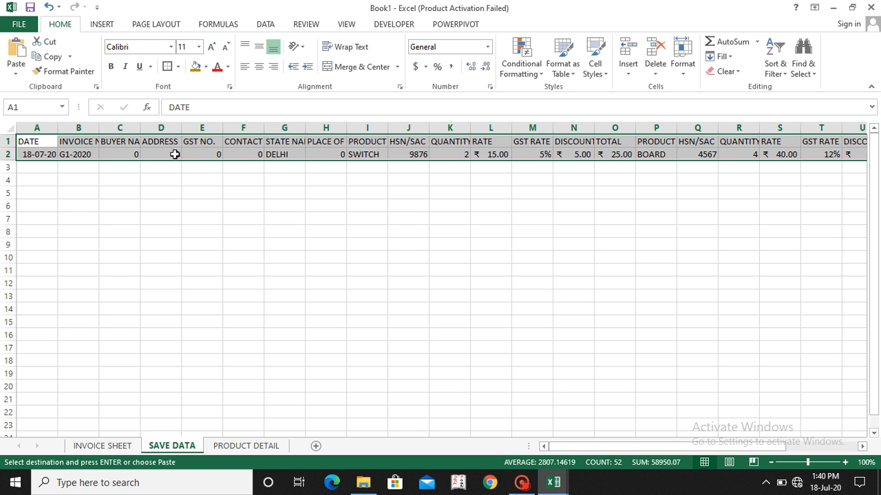
# Step: AutoFit the widths of columns A to Z on SAVE DATA to their contents
pyautogui.click(51, 125)
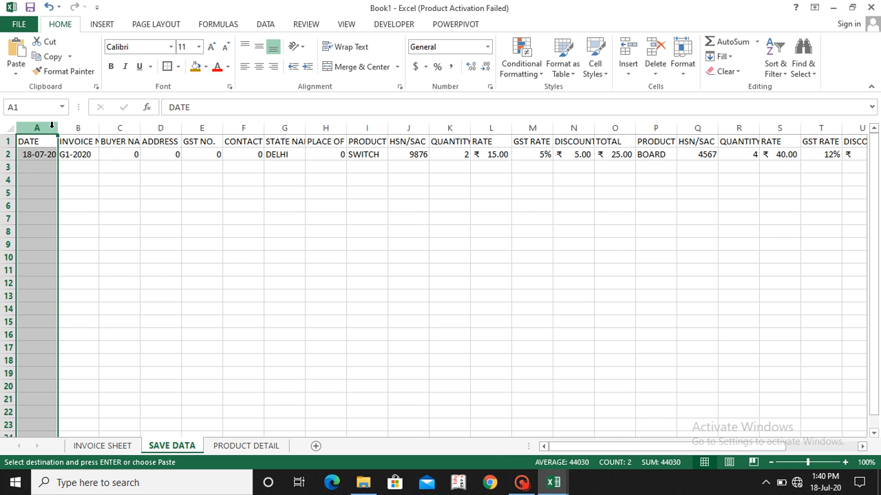
pyautogui.hotkey('ctrl', 'shift', 'Right')
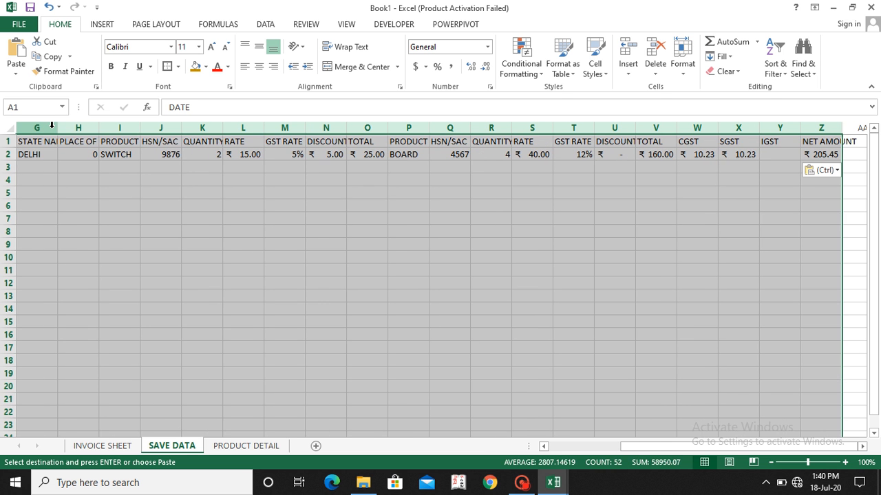
pyautogui.doubleClick(308, 122)
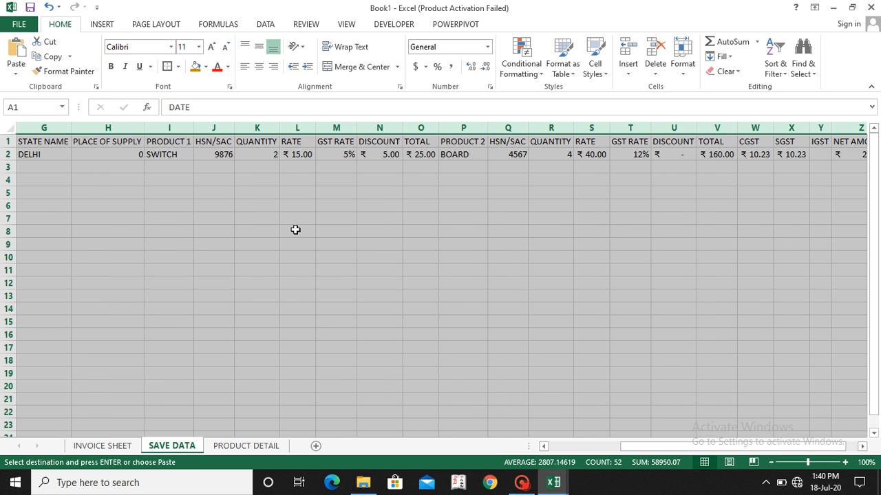
# Step: Make the whole header row A1:Z1 on SAVE DATA bold
pyautogui.click(44, 140)
pyautogui.hotkey('ctrl', 'shift', 'Right')
pyautogui.hotkey('ctrl', 'b')
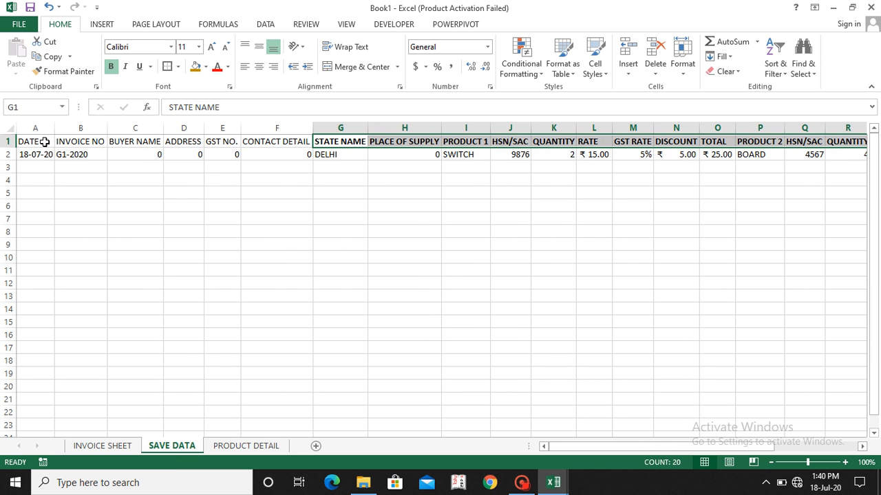
pyautogui.press('Left')
pyautogui.hotkey('ctrl', 'Left')
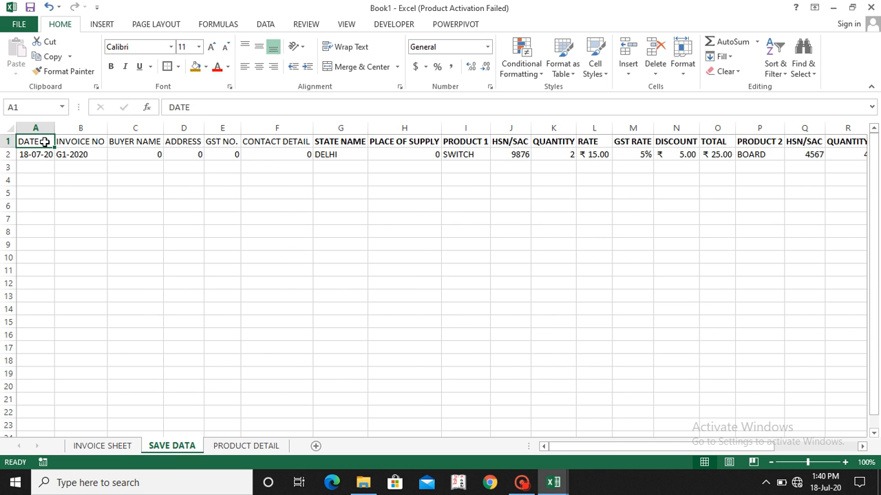
pyautogui.hotkey('ctrl', 'shift', 'Right')
pyautogui.hotkey('ctrl', 'b')
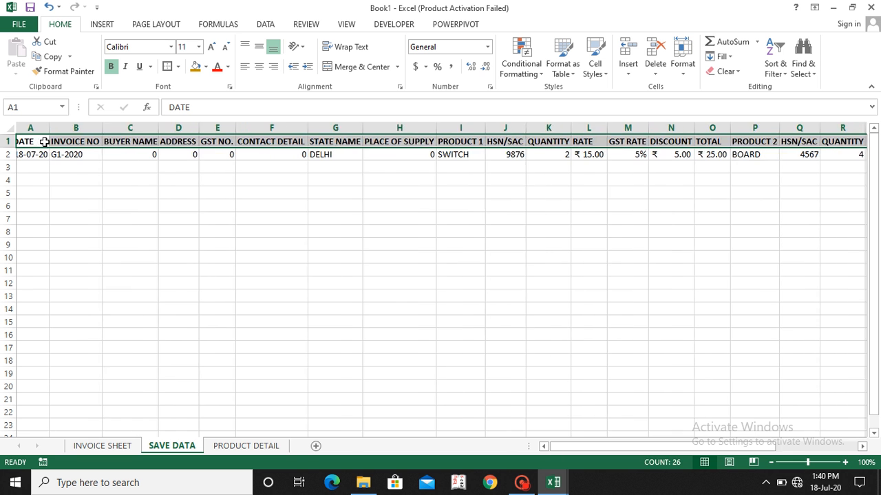
# Step: Apply a thick box border around the header row A1:Z1
pyautogui.press('Left')
pyautogui.hotkey('ctrl', 'shift', 'Right')
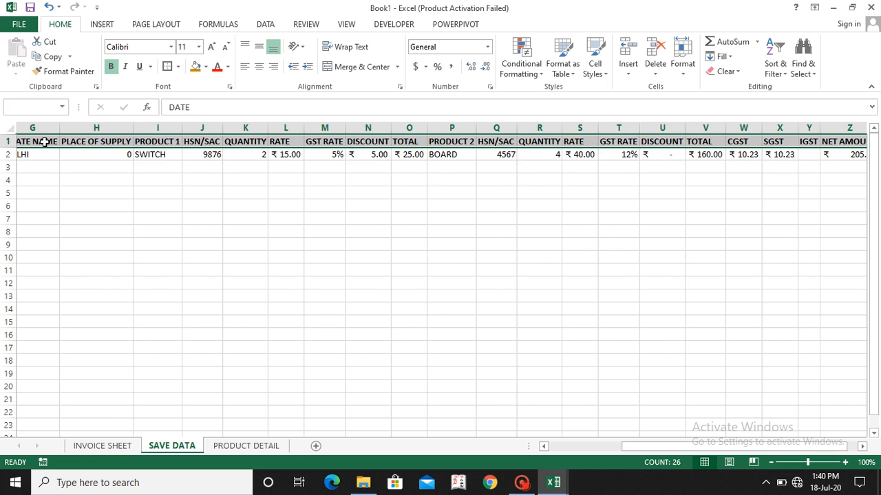
pyautogui.press('alt')
pyautogui.press('b')
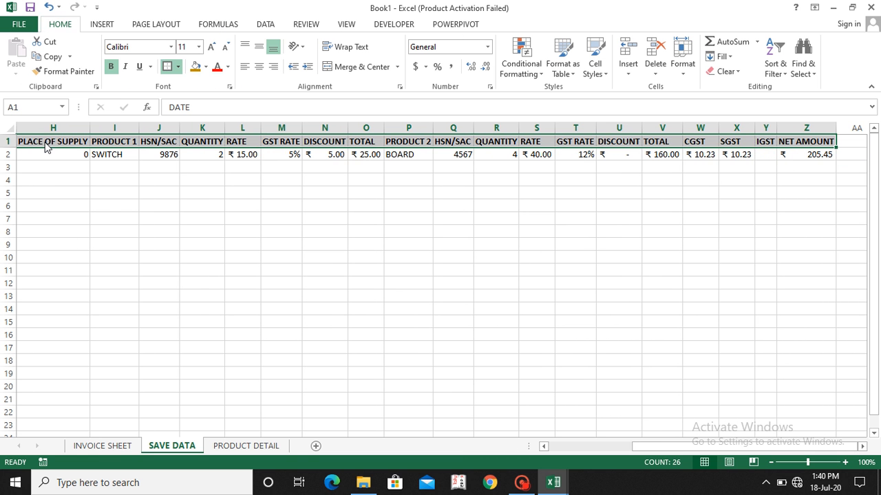
pyautogui.press('t')
pyautogui.press('Left')
pyautogui.press('Down')
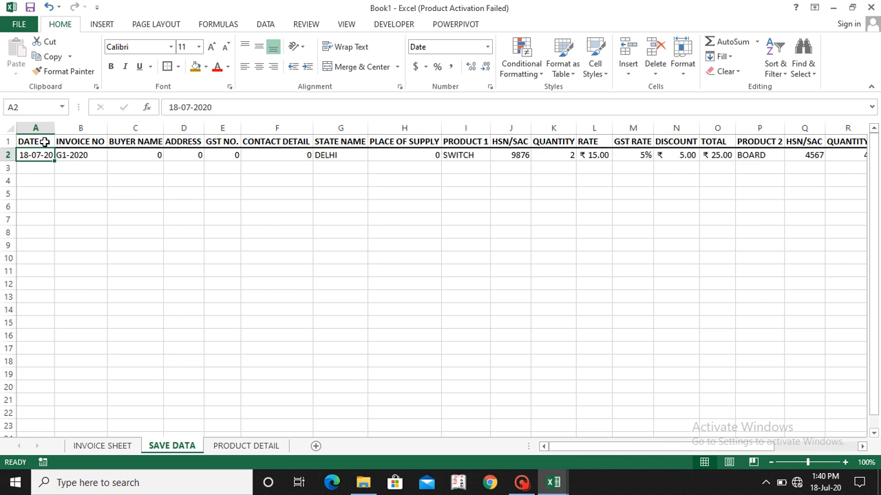
# Step: Apply borders to all cells of the data row A2:Z2
pyautogui.hotkey('ctrl', 'shift', 'Right')
pyautogui.press('alt')
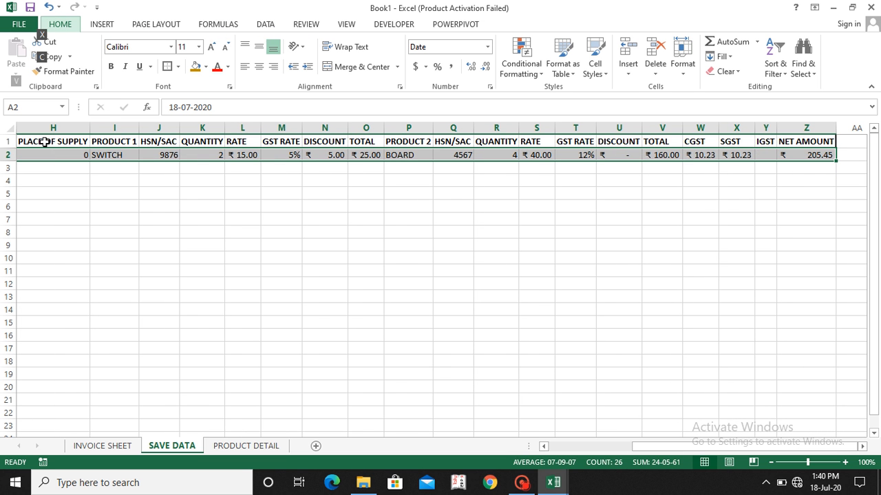
pyautogui.press('h')
pyautogui.press('b')
pyautogui.press('t')
pyautogui.press('Up')
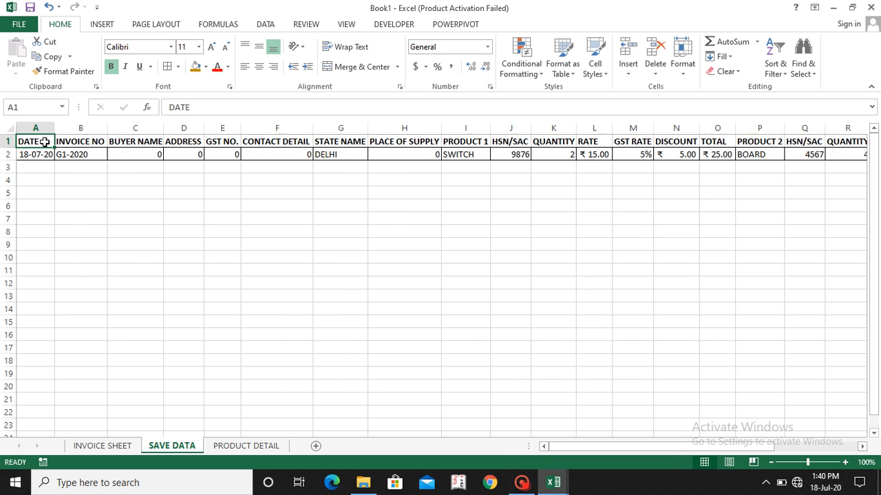
# Step: Reapply the thick box border around the header row A1:Z1 and return to cell A1
pyautogui.hotkey('ctrl', 'shift', 'Right')
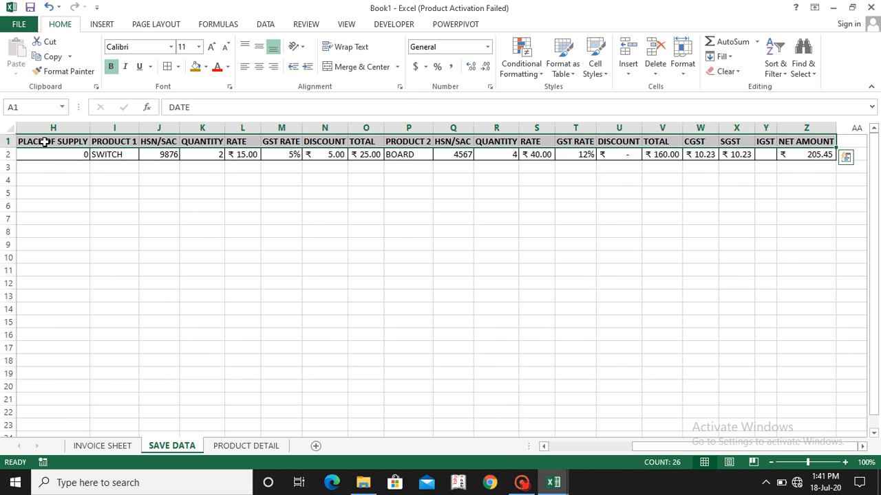
pyautogui.press('alt')
pyautogui.press('h')
pyautogui.press('b')
pyautogui.press('t')
pyautogui.press('Down')
pyautogui.press('Down')
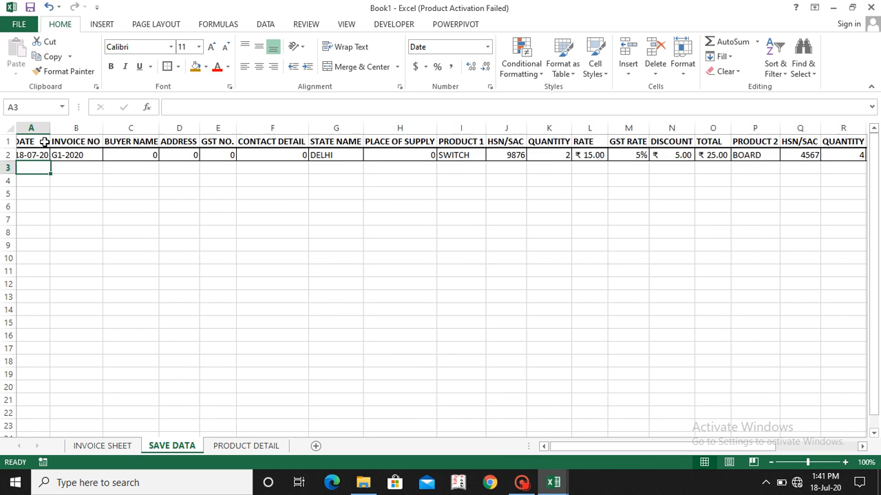
pyautogui.press('Down')
pyautogui.press('Up')
pyautogui.press('Up')
pyautogui.press('Up')
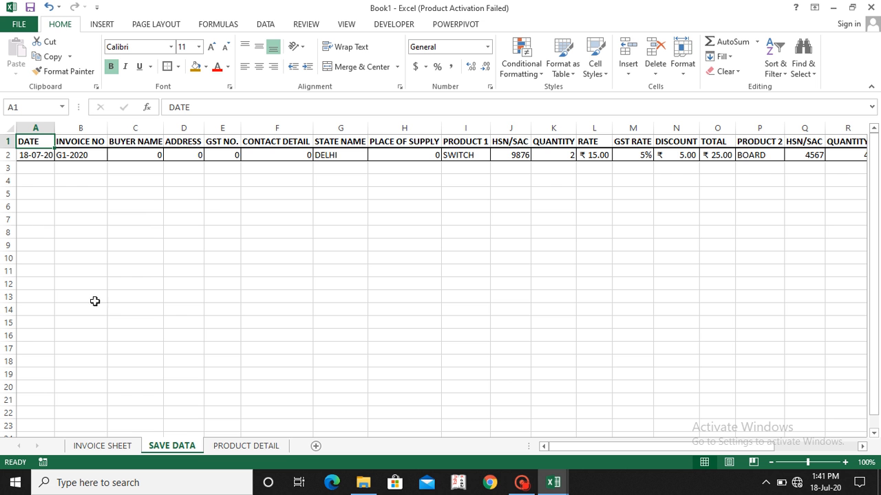
# Step: Start recording a macro named DEMO in the Personal Macro Workbook from INVOICE SHEET
pyautogui.click(122, 447)
pyautogui.hscroll(-5, 416, 263)
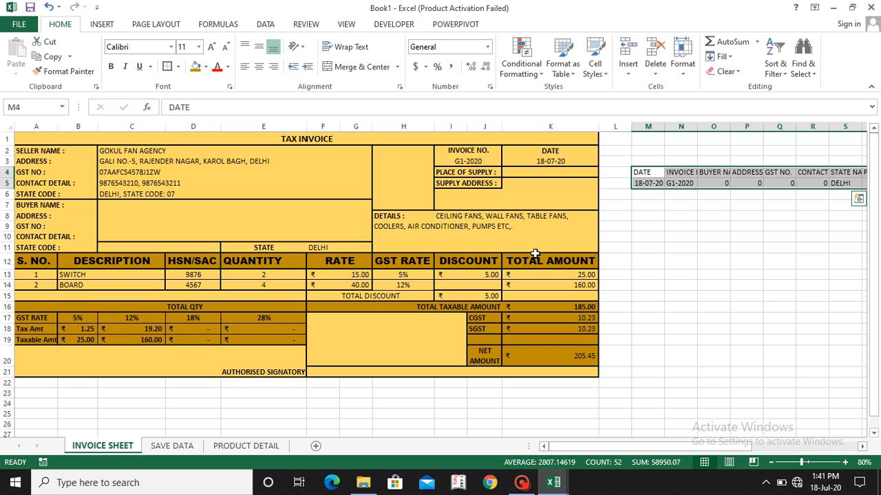
pyautogui.click(622, 235)
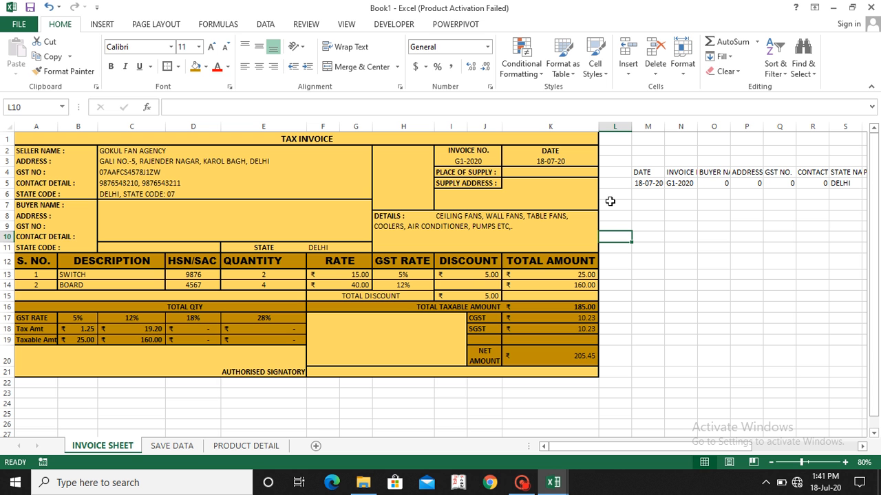
pyautogui.click(396, 26)
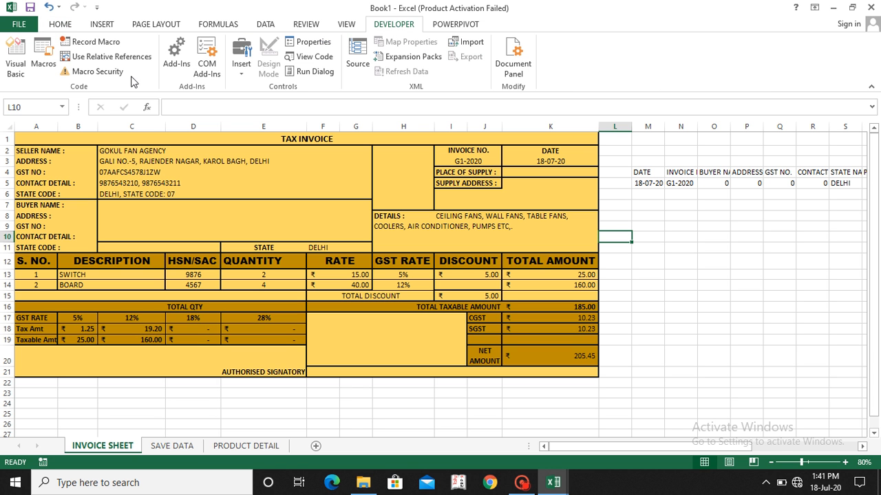
pyautogui.click(40, 62)
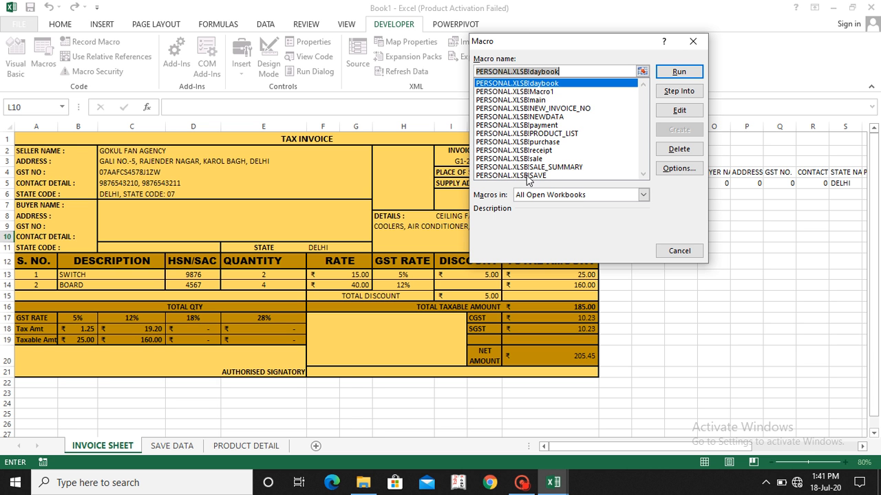
pyautogui.click(679, 248)
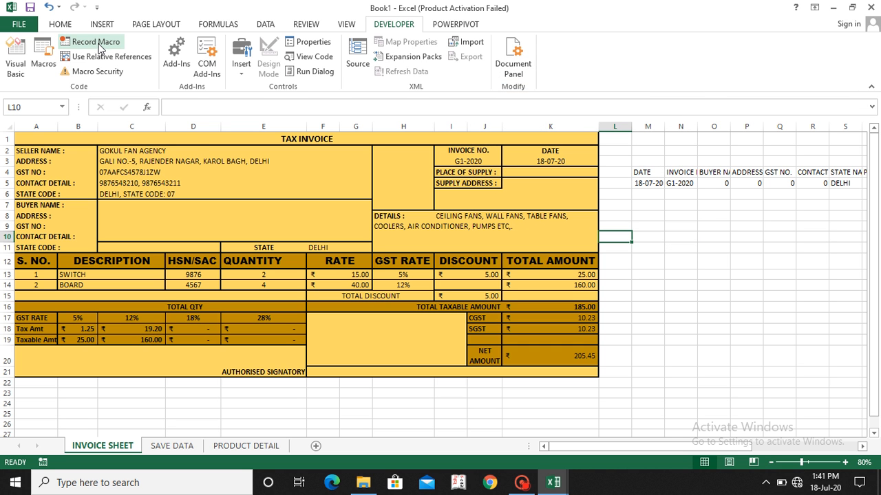
pyautogui.click(96, 42)
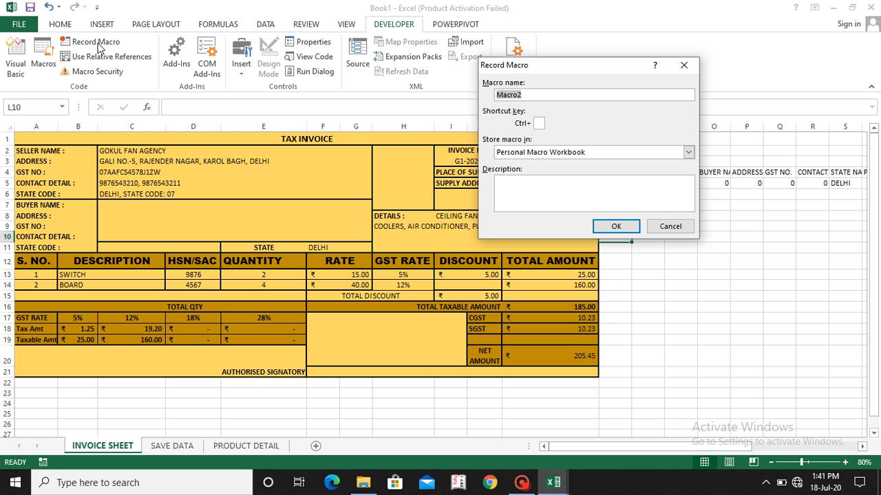
pyautogui.write('DEMOSAVE')
pyautogui.click(616, 226)
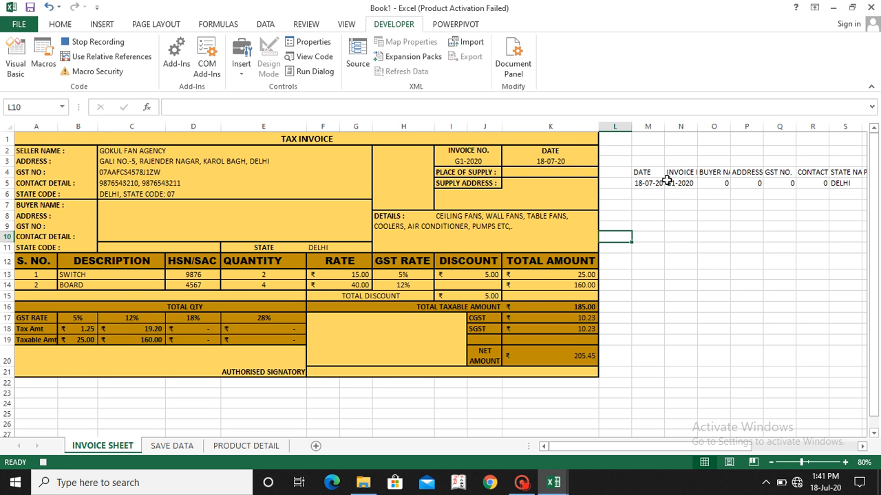
# Step: Copy the linked invoice data row M5:AL5 on INVOICE SHEET
pyautogui.click(639, 184)
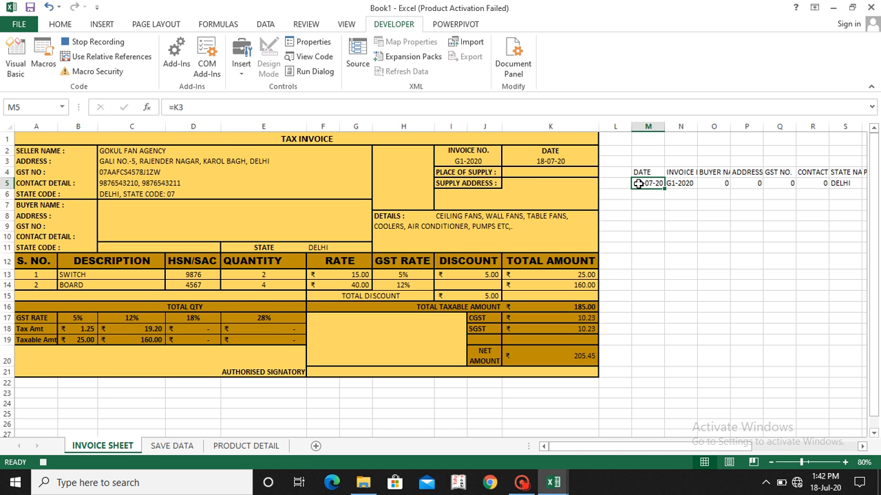
pyautogui.hotkey('ctrl', 'shift', 'Right')
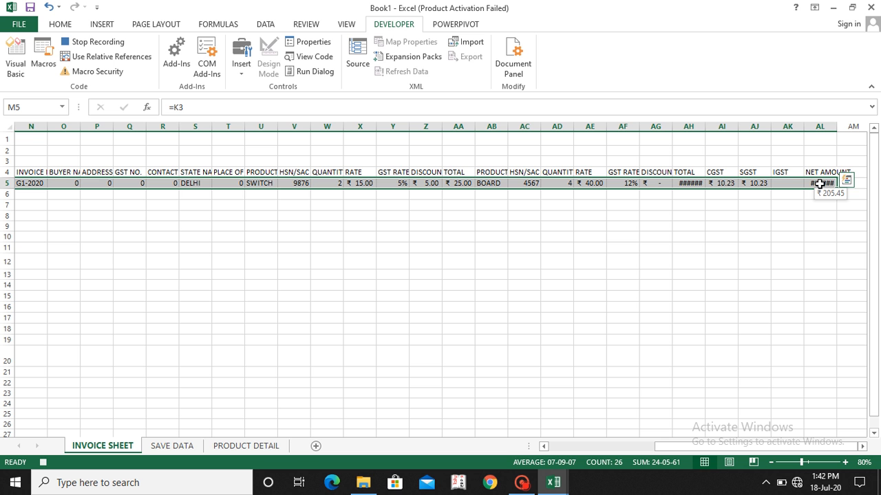
pyautogui.hotkey('ctrl', 'c')
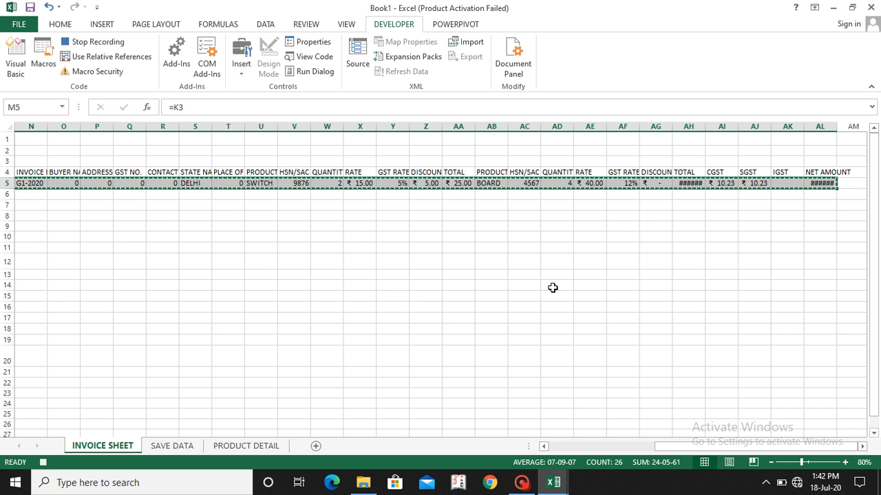
# Step: On SAVE DATA, go down to the empty cell A3, using relative references for the recorded move
pyautogui.click(179, 446)
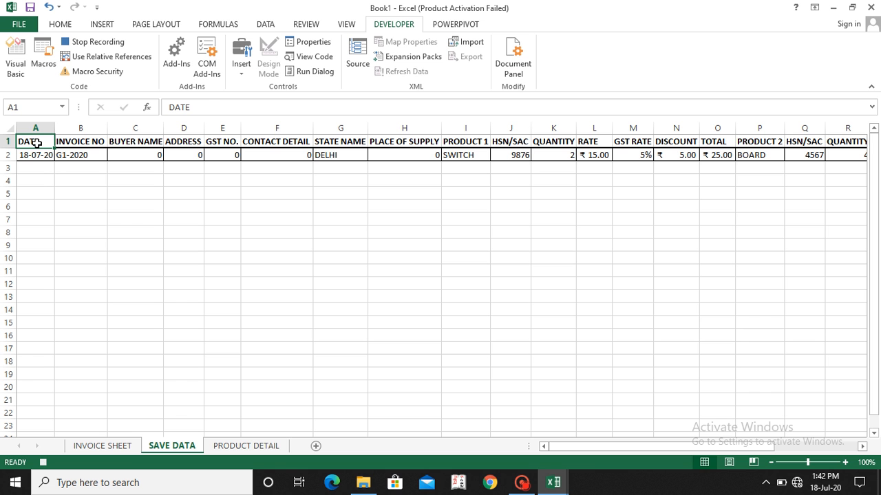
pyautogui.press('Down')
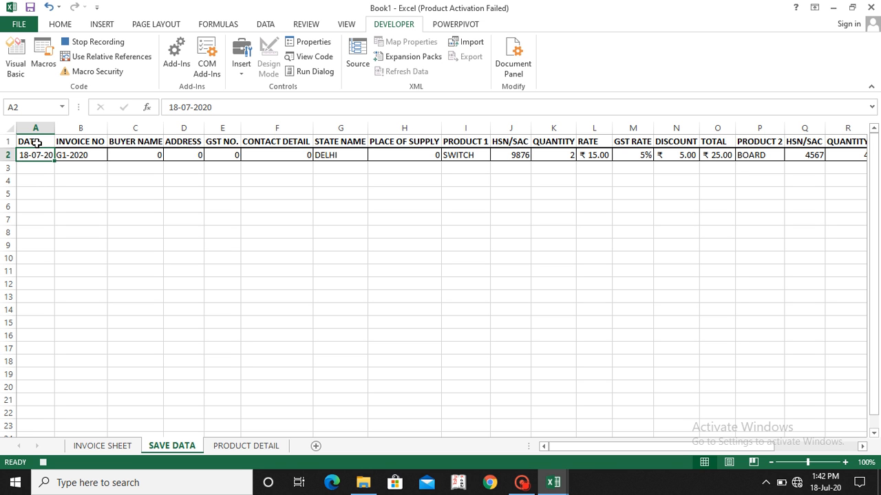
pyautogui.click(99, 61)
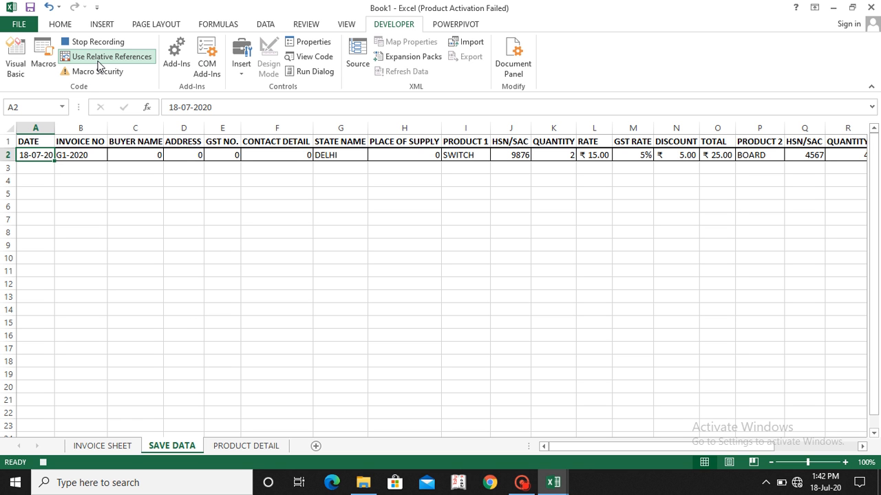
pyautogui.press('Down')
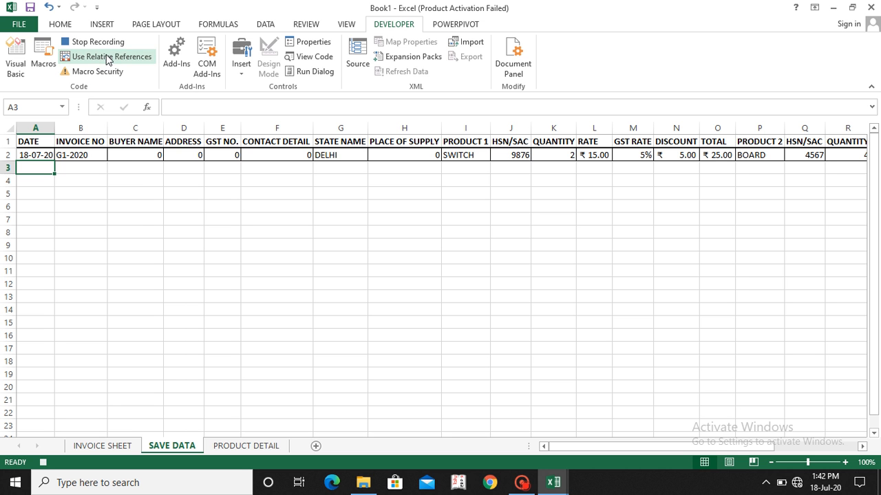
# Step: Paste the copied invoice row at A3 as Values & Source Formatting
pyautogui.click(60, 24)
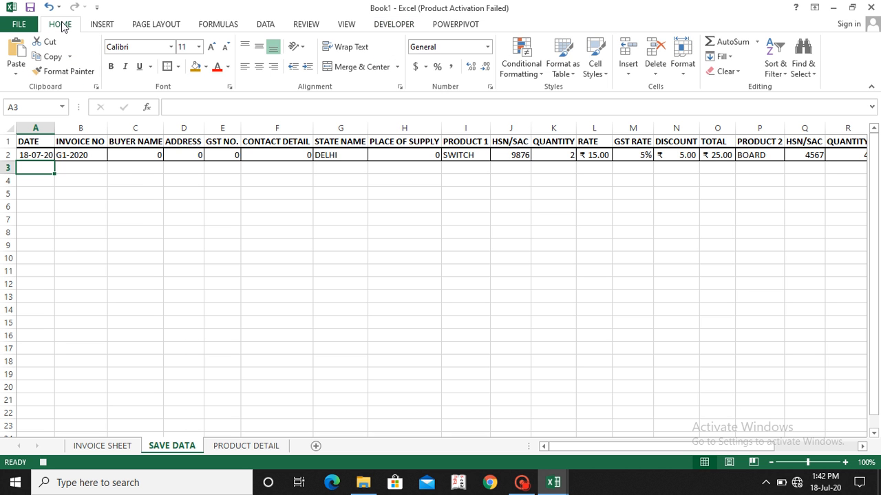
pyautogui.click(16, 77)
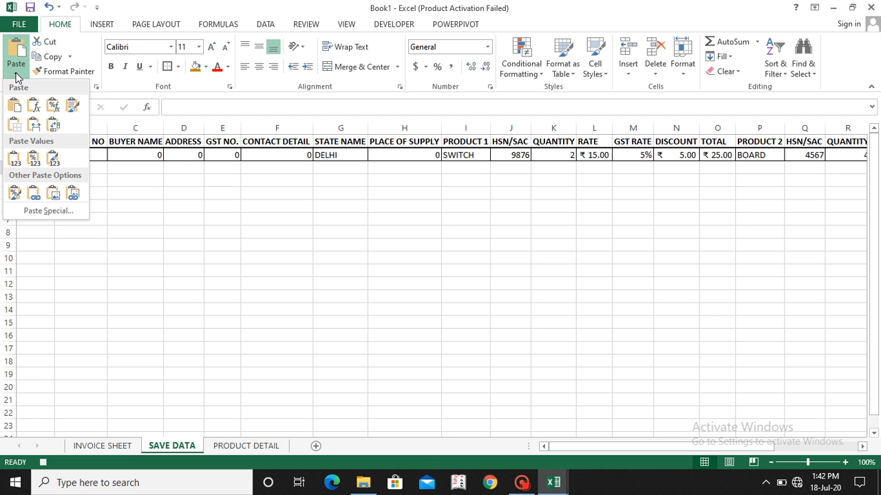
pyautogui.click(54, 159)
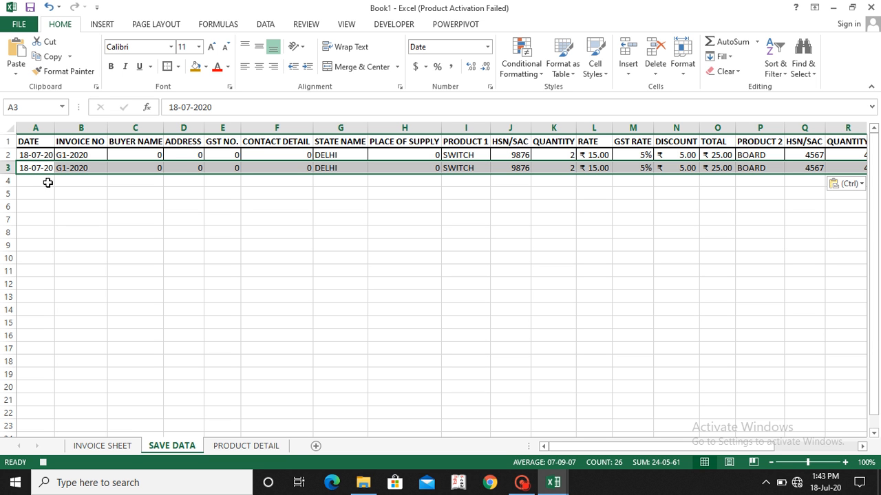
# Step: Return to cell L1 on INVOICE SHEET and stop recording the macro
pyautogui.click(108, 448)
pyautogui.click(330, 248)
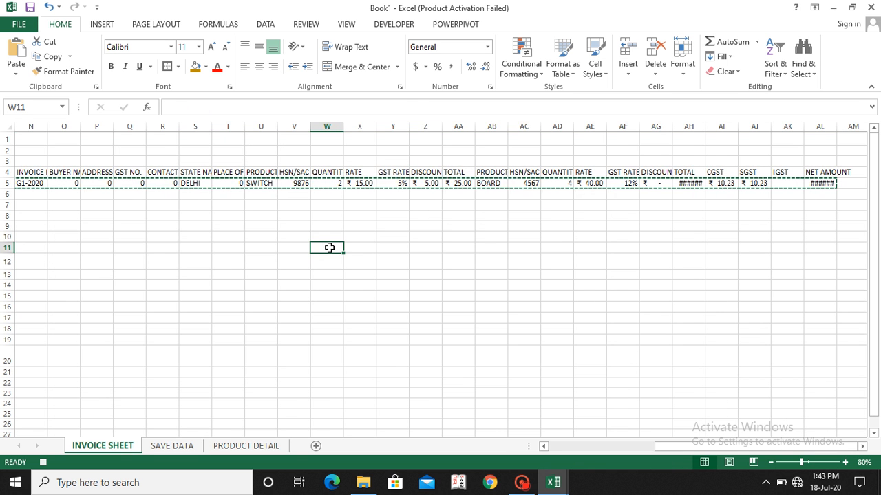
pyautogui.hscroll(-5, 330, 248)
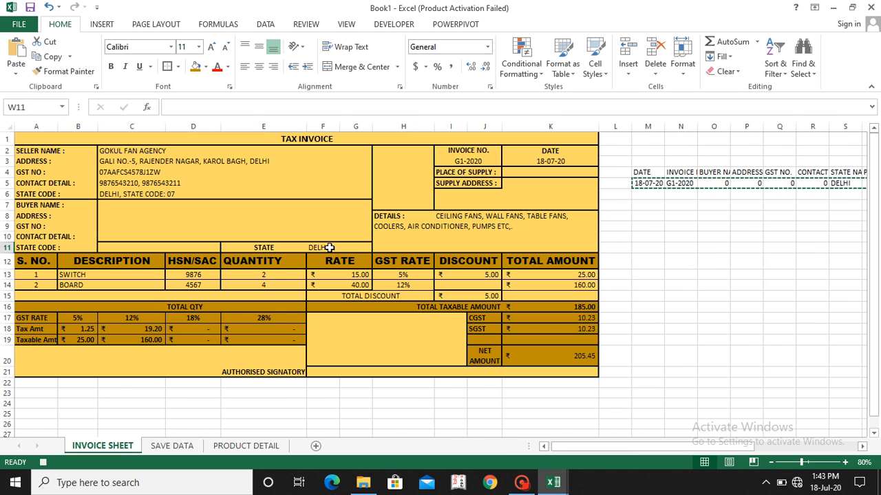
pyautogui.click(615, 140)
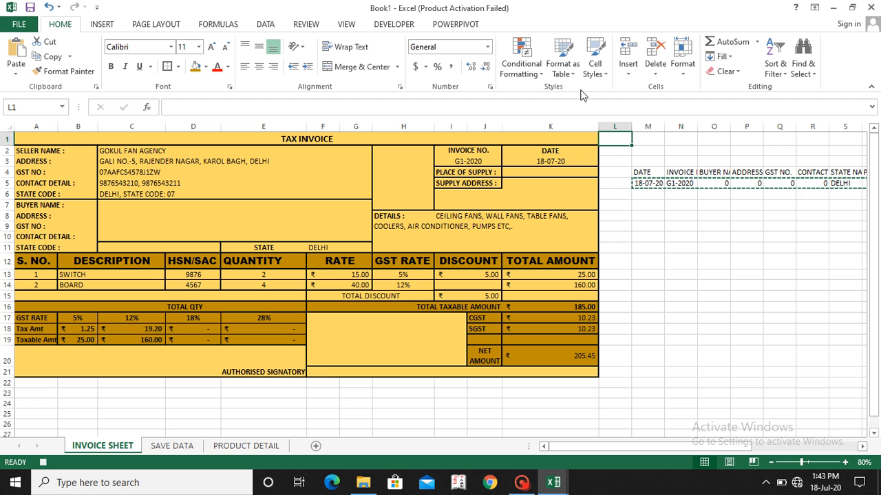
pyautogui.click(399, 26)
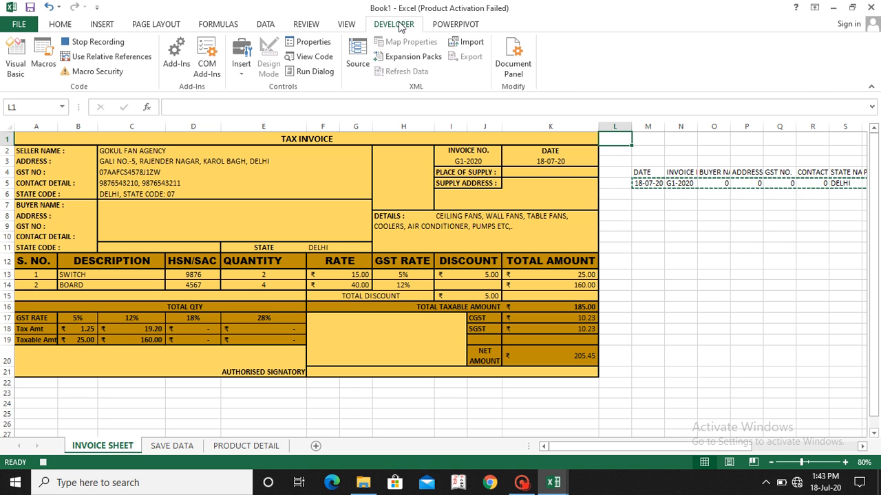
pyautogui.click(107, 46)
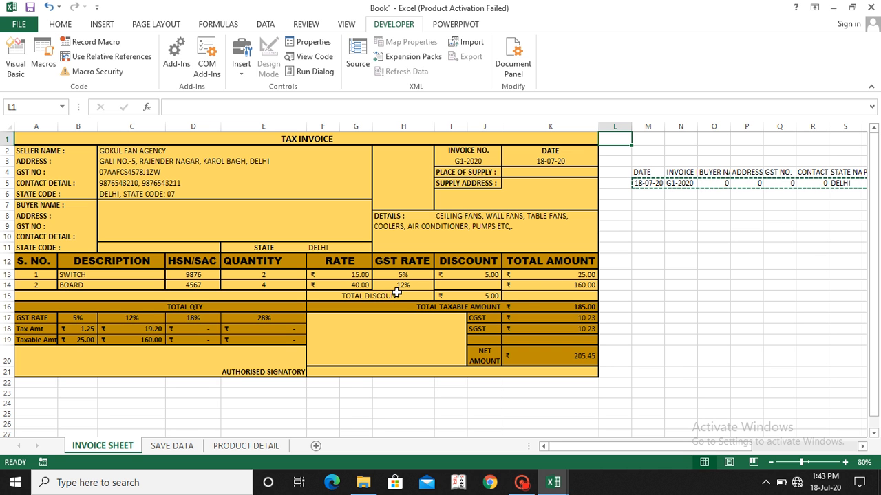
# Step: Group columns M to AL on INVOICE SHEET and collapse the group
pyautogui.click(642, 172)
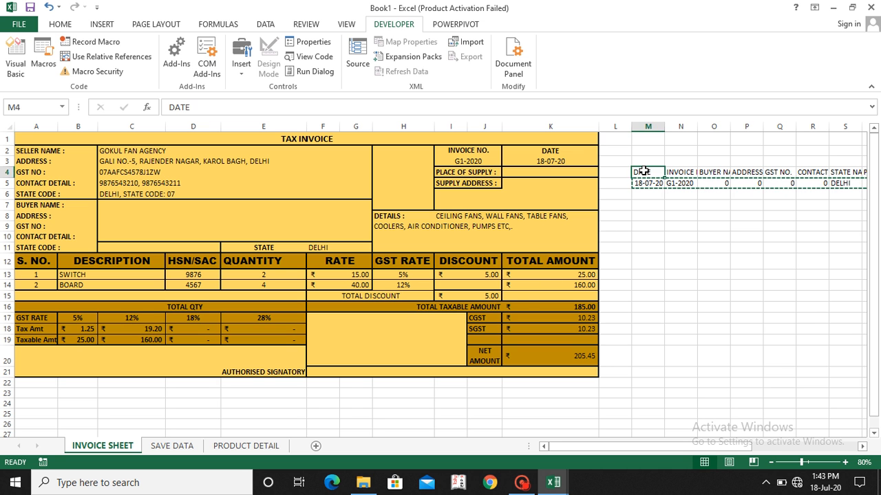
pyautogui.hscroll(5, 643, 171)
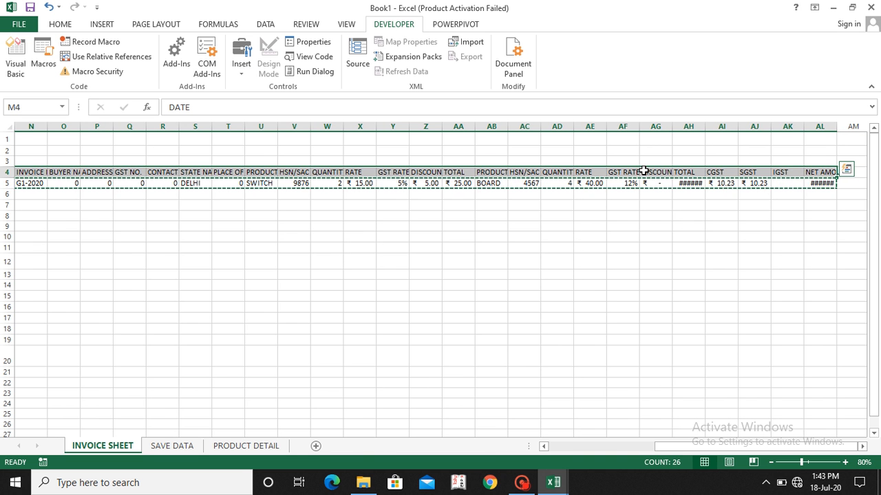
pyautogui.hscroll(-3, 643, 171)
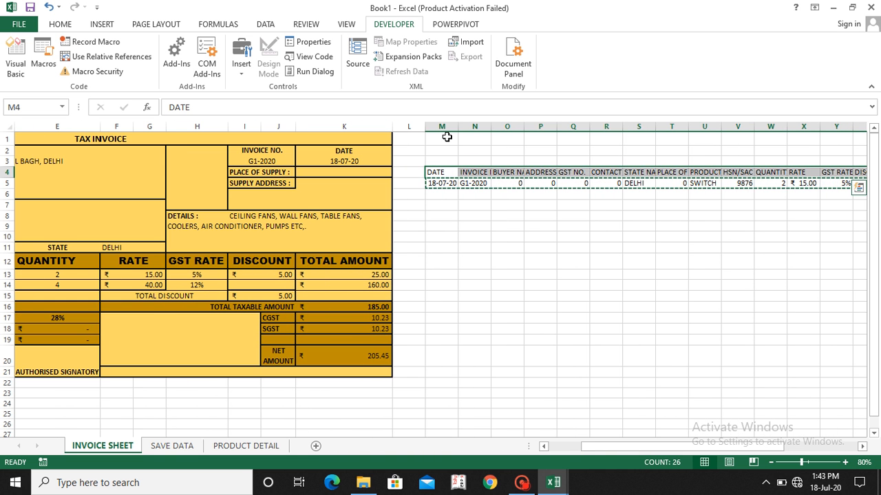
pyautogui.moveTo(444, 126)
pyautogui.mouseDown()
pyautogui.moveTo(843, 126)
pyautogui.moveTo(446, 127)
pyautogui.mouseUp()
pyautogui.moveTo(840, 126); pyautogui.dragTo(541, 127)
pyautogui.moveTo(446, 128); pyautogui.dragTo(557, 127)
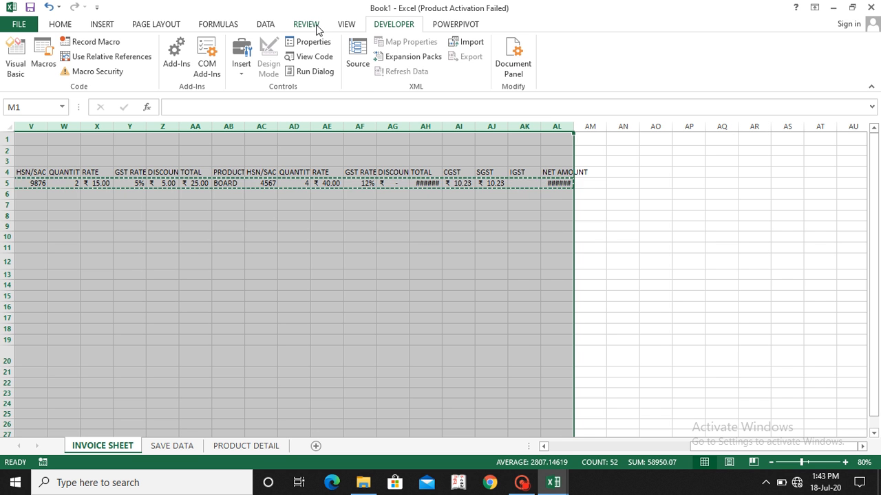
pyautogui.click(264, 25)
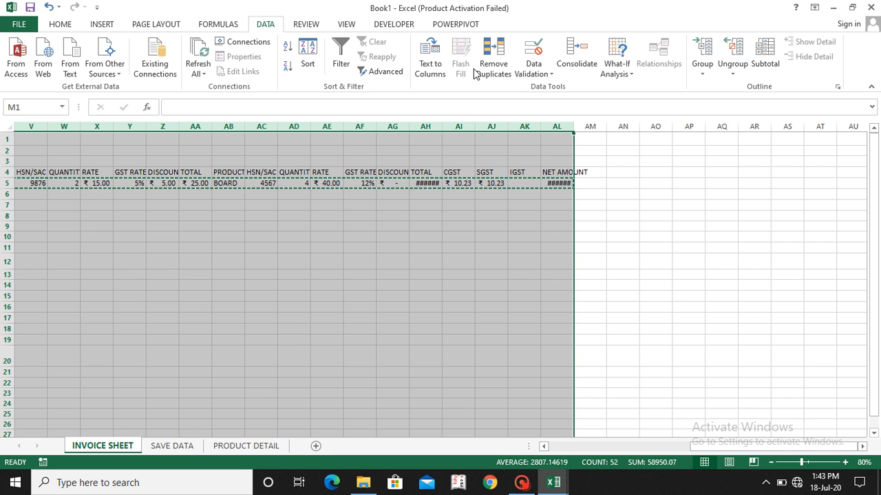
pyautogui.click(702, 51)
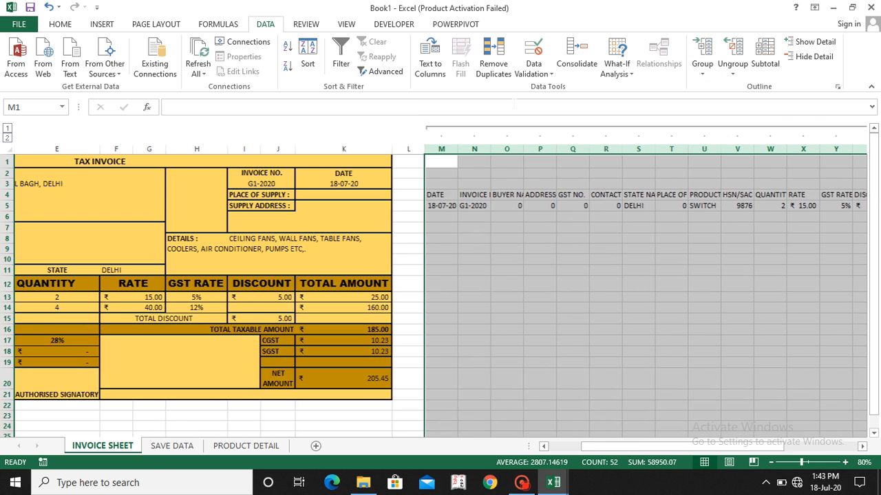
pyautogui.click(531, 129)
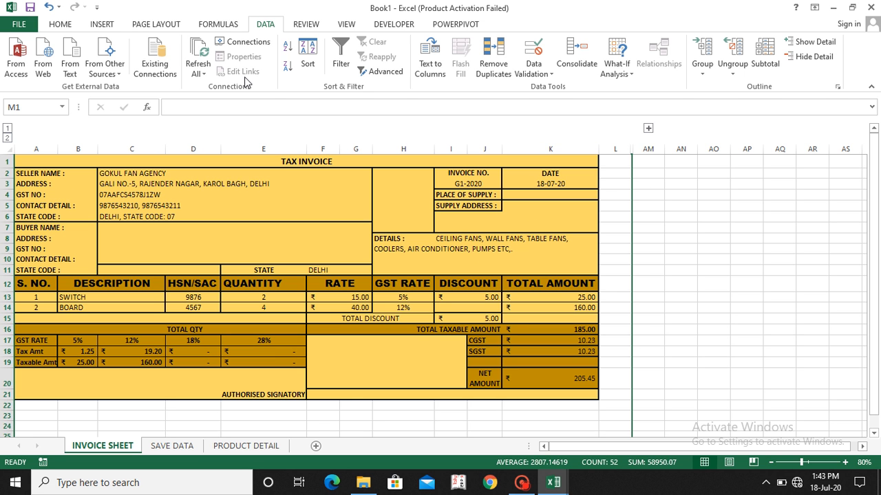
# Step: Insert a bevel shape about 0.79" high and 2.32" wide beside the invoice, over columns AN to AQ
pyautogui.click(98, 26)
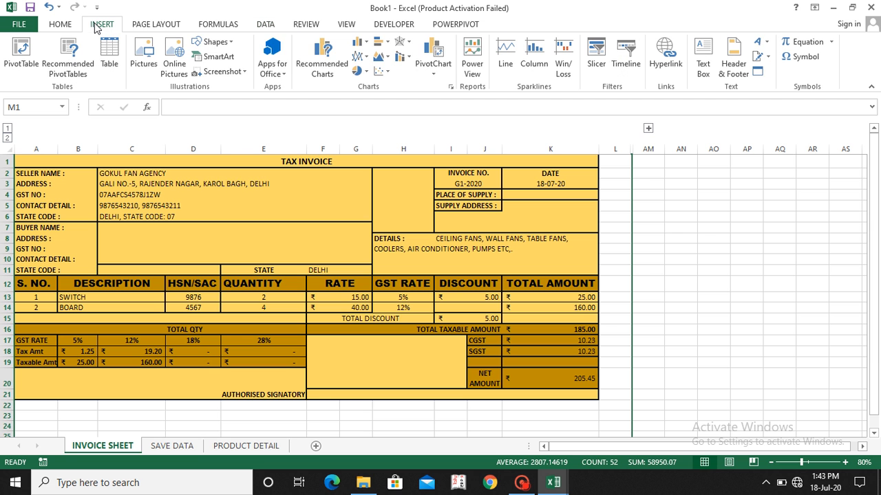
pyautogui.click(227, 43)
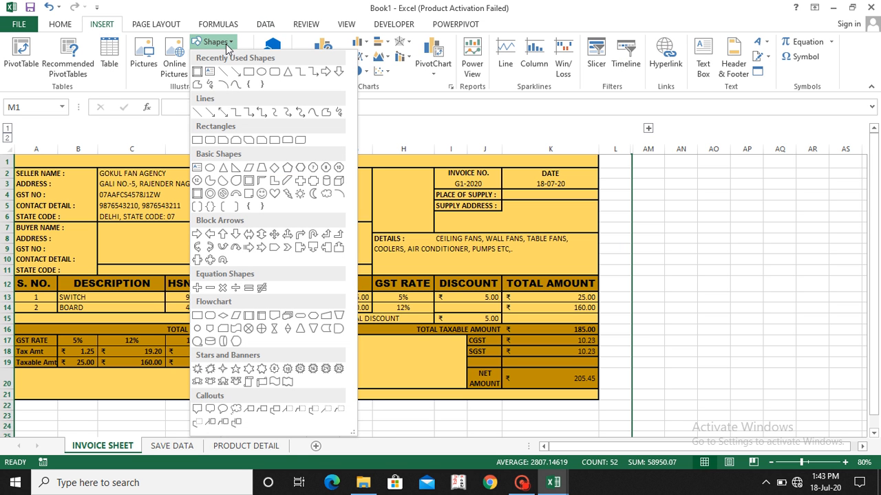
pyautogui.click(198, 73)
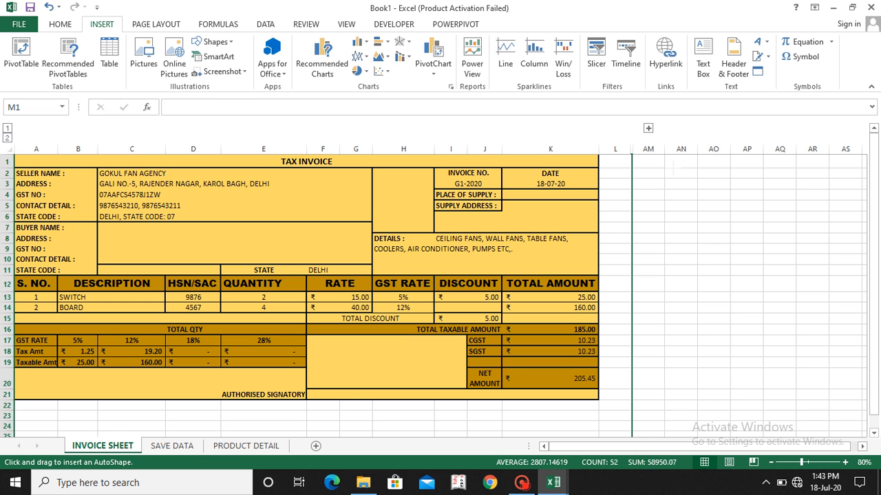
pyautogui.moveTo(673, 168)
pyautogui.mouseDown()
pyautogui.moveTo(709, 198)
pyautogui.moveTo(788, 207)
pyautogui.mouseUp()
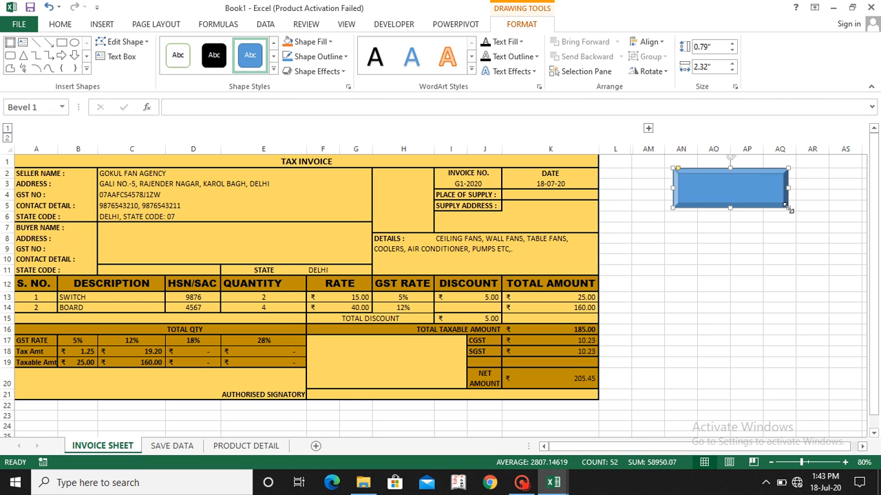
# Step: Add the text SAVE ENTRY to the bevel shape and select that text
pyautogui.rightClick(730, 188)
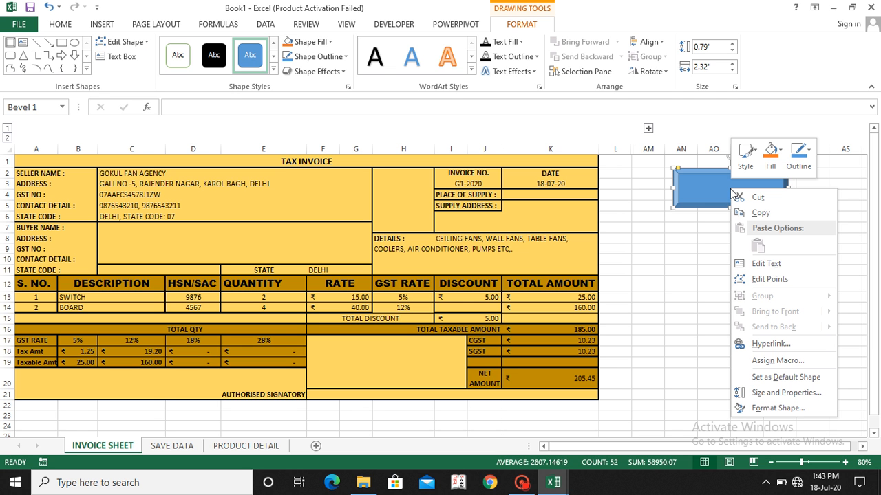
pyautogui.click(755, 267)
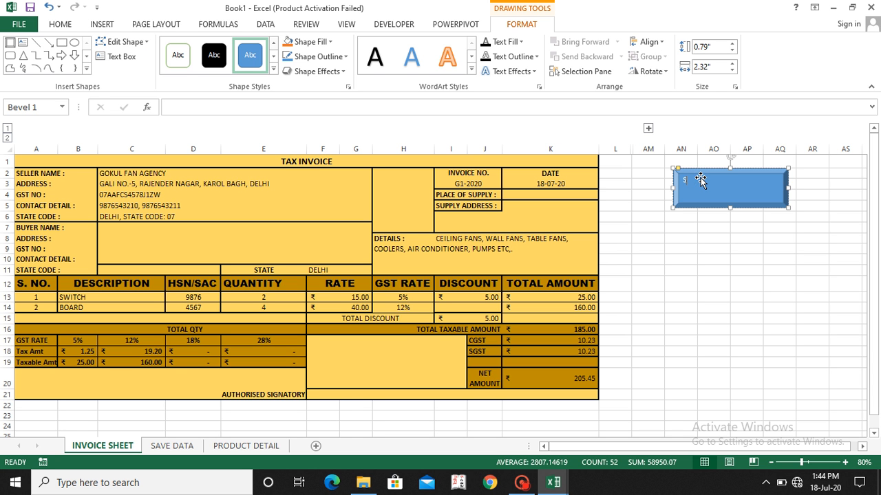
pyautogui.write('SAVE ENTRY')
pyautogui.tripleClick(701, 179)
pyautogui.hotkey('ctrl', 'b')
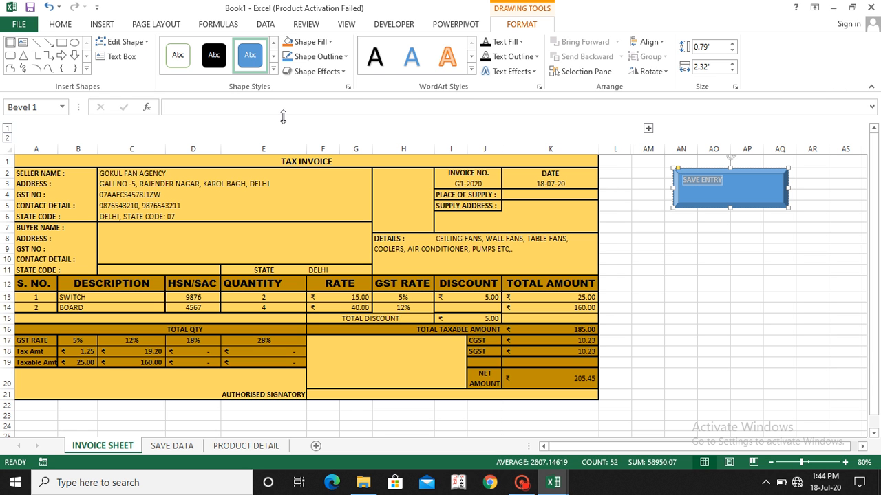
# Step: Centre the SAVE ENTRY text vertically and horizontally within the bevel shape
pyautogui.click(63, 29)
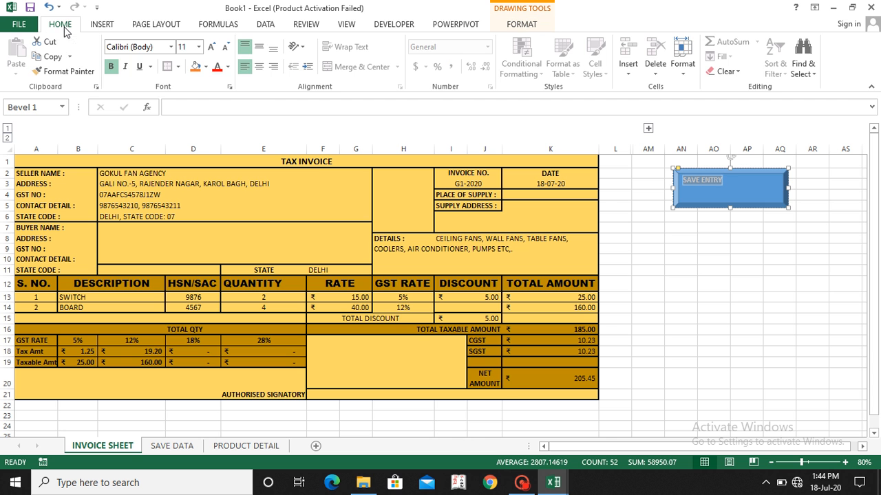
pyautogui.click(261, 49)
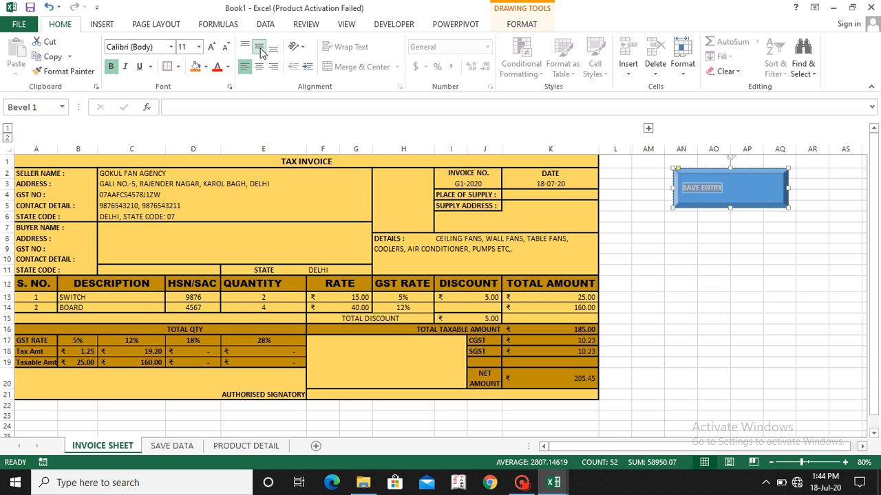
pyautogui.click(258, 66)
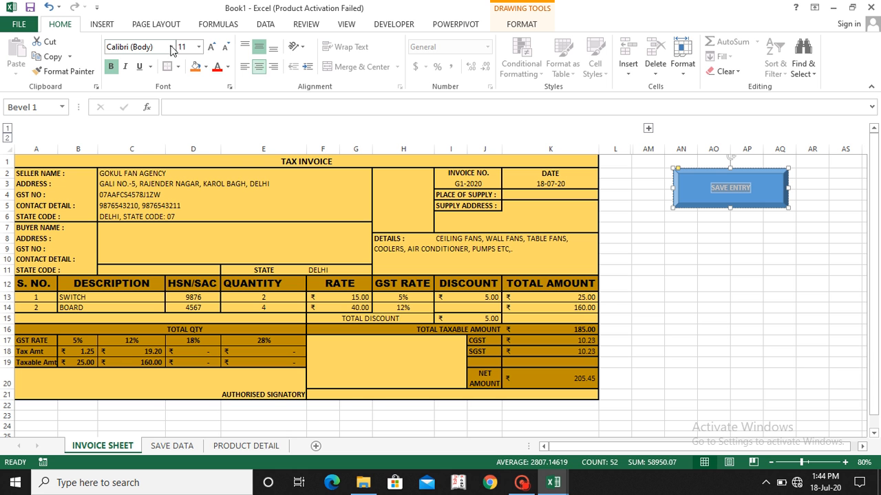
# Step: Format the SAVE ENTRY text on the bevel shape in Arial Black at size 18
pyautogui.click(211, 48)
pyautogui.click(211, 48)
pyautogui.click(212, 48)
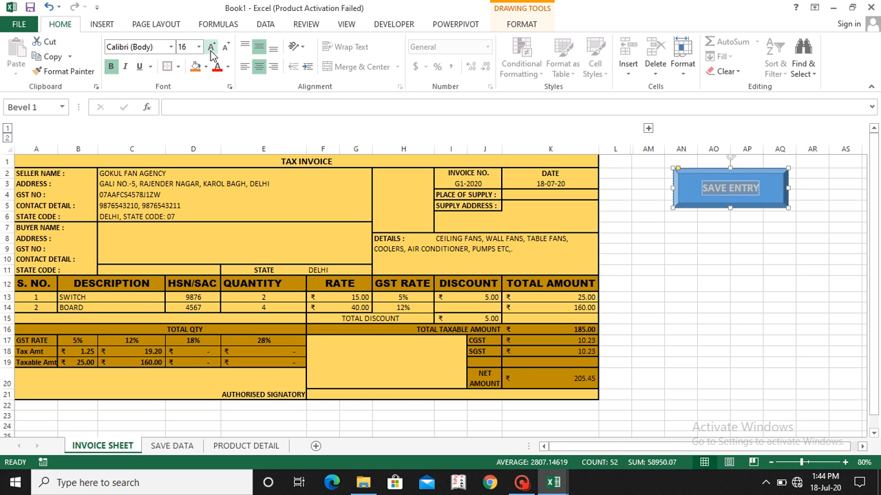
pyautogui.click(212, 48)
pyautogui.click(212, 48)
pyautogui.click(211, 49)
pyautogui.click(211, 49)
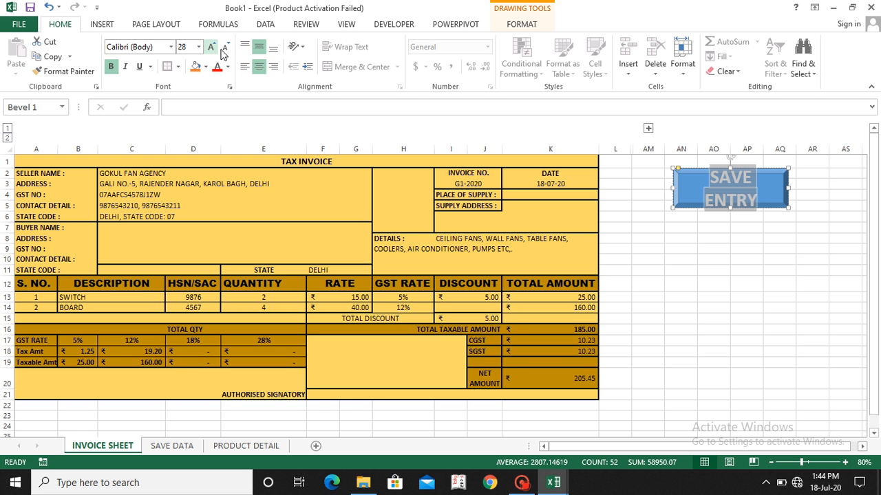
pyautogui.click(225, 47)
pyautogui.click(225, 47)
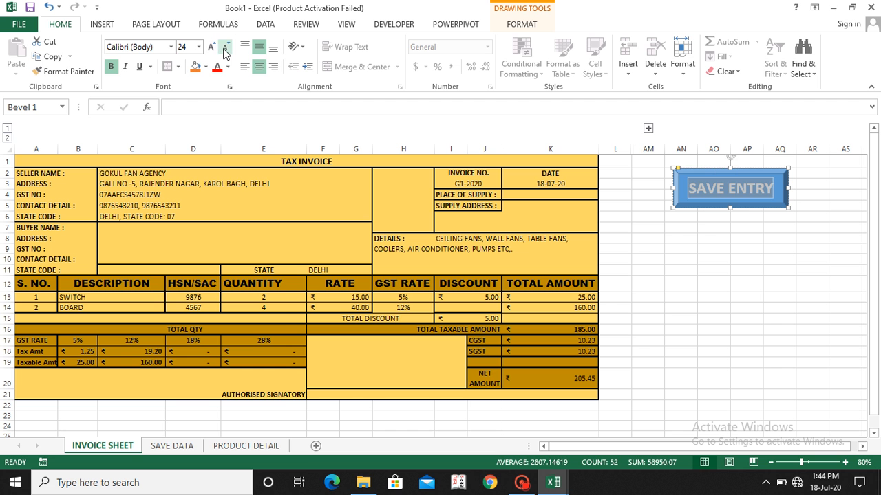
pyautogui.click(170, 47)
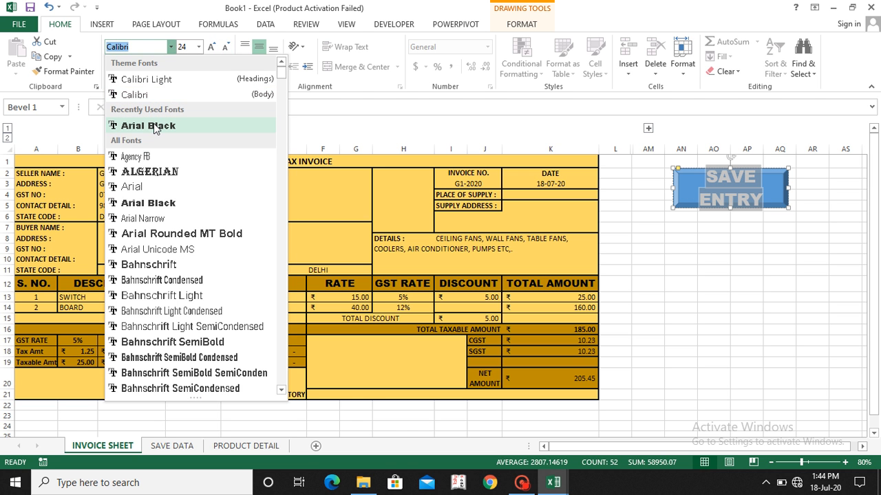
pyautogui.click(155, 128)
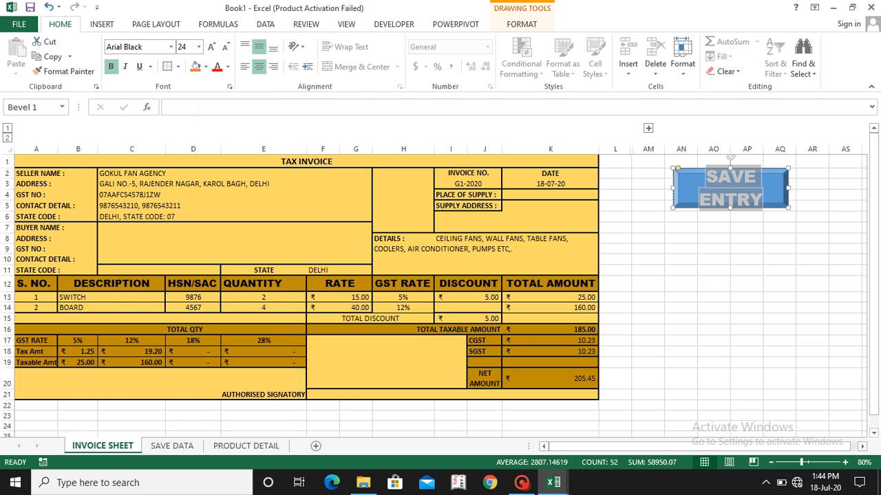
pyautogui.click(231, 49)
pyautogui.click(231, 50)
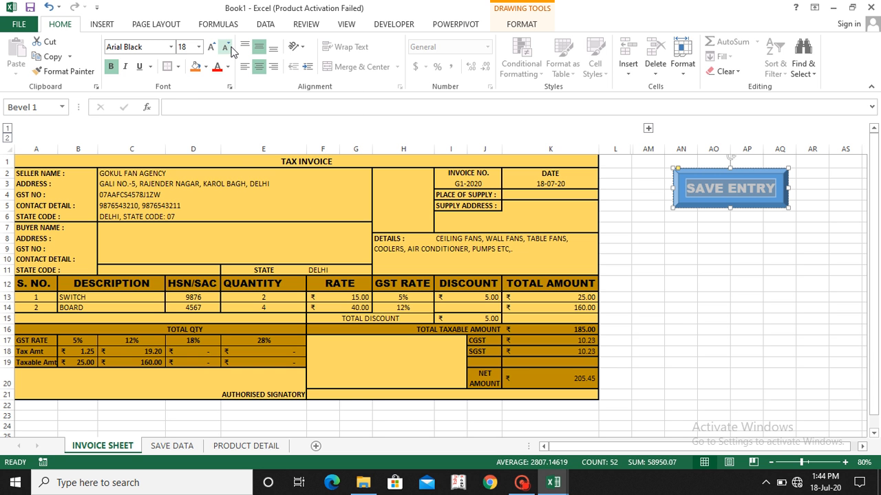
pyautogui.click(726, 249)
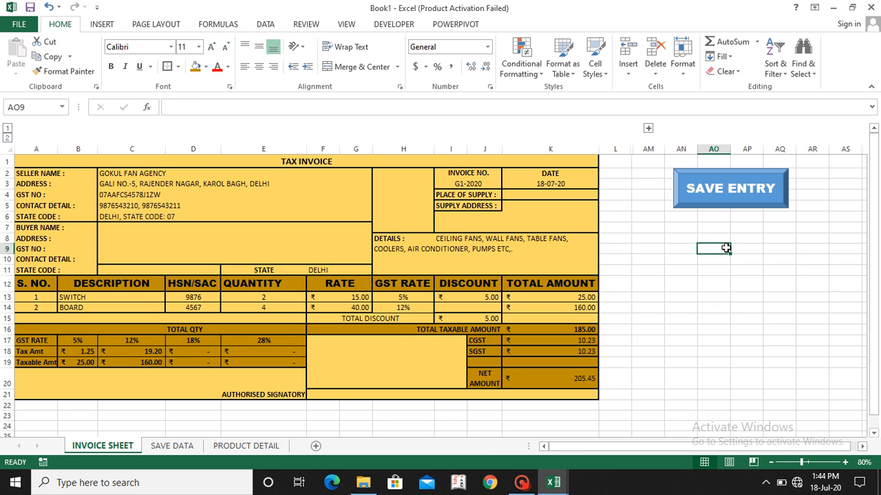
# Step: Assign the macro PERSONAL.XLSB!DEMOSAVE to the SAVE ENTRY shape
pyautogui.rightClick(765, 192)
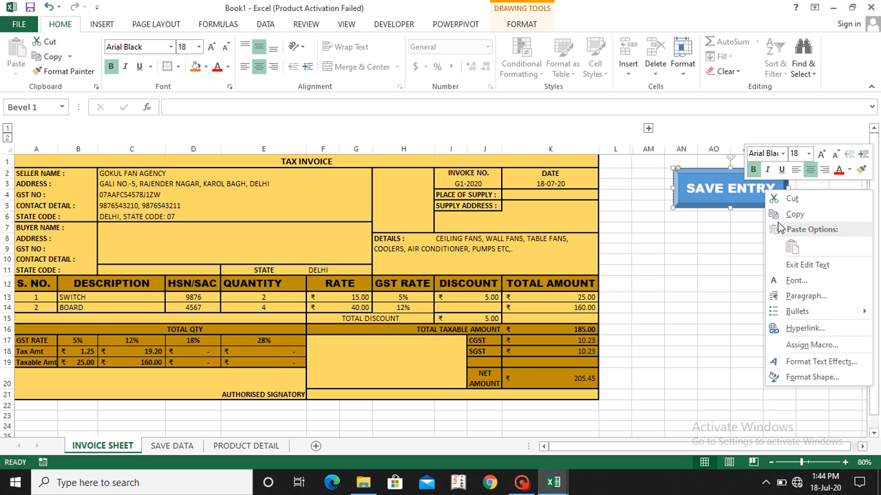
pyautogui.click(810, 345)
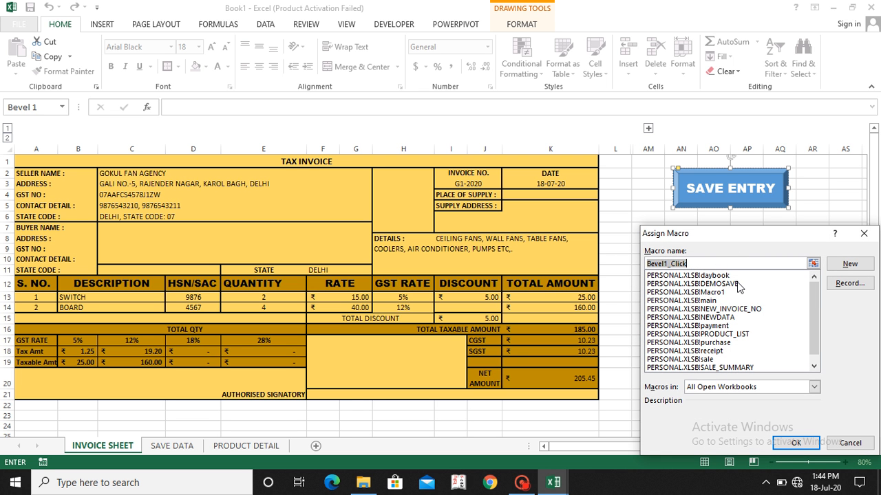
pyautogui.click(712, 284)
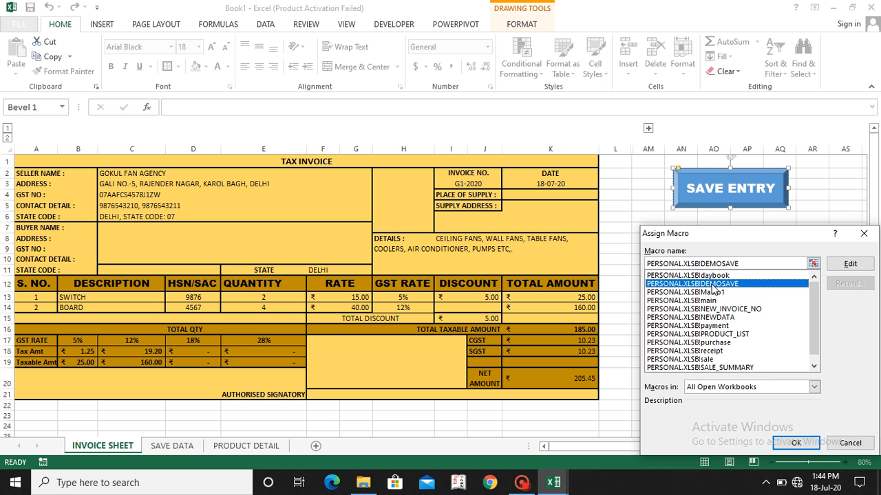
pyautogui.click(795, 444)
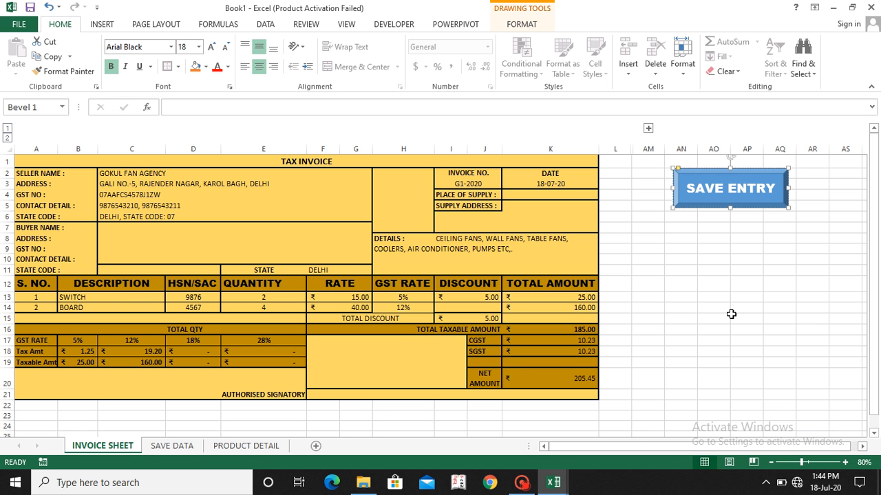
pyautogui.click(731, 314)
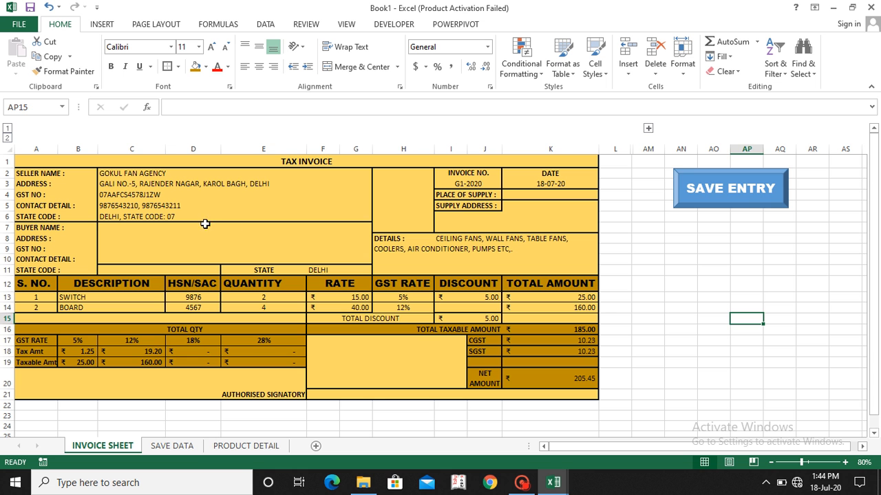
# Step: Enter SK TRAVELS as the buyer name in cell C7 of the invoice
pyautogui.click(115, 227)
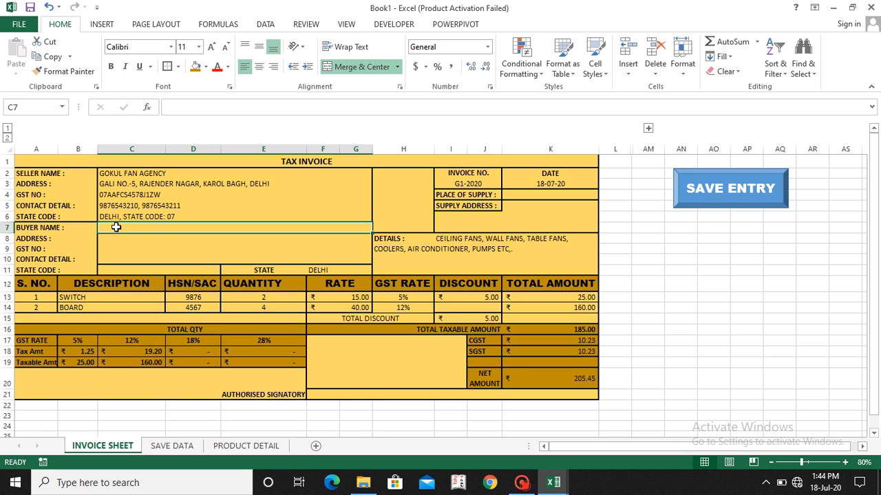
pyautogui.write('SK T')
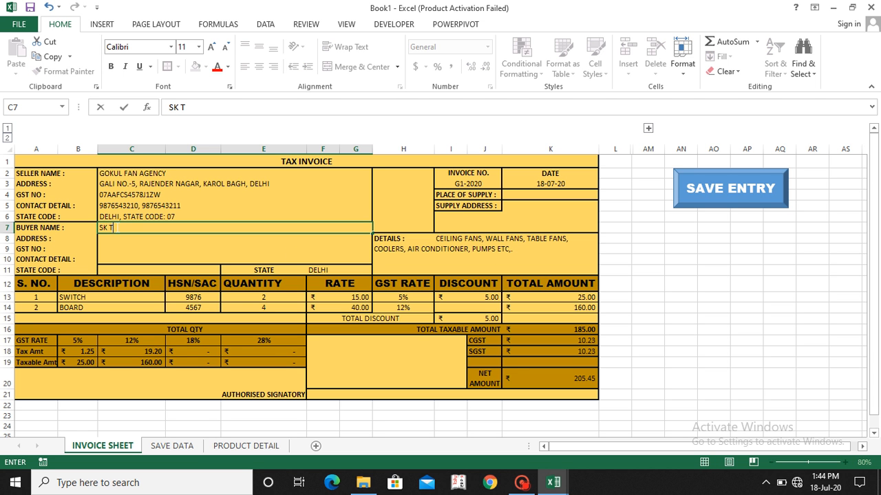
pyautogui.write('RAVELS')
pyautogui.press('Return')
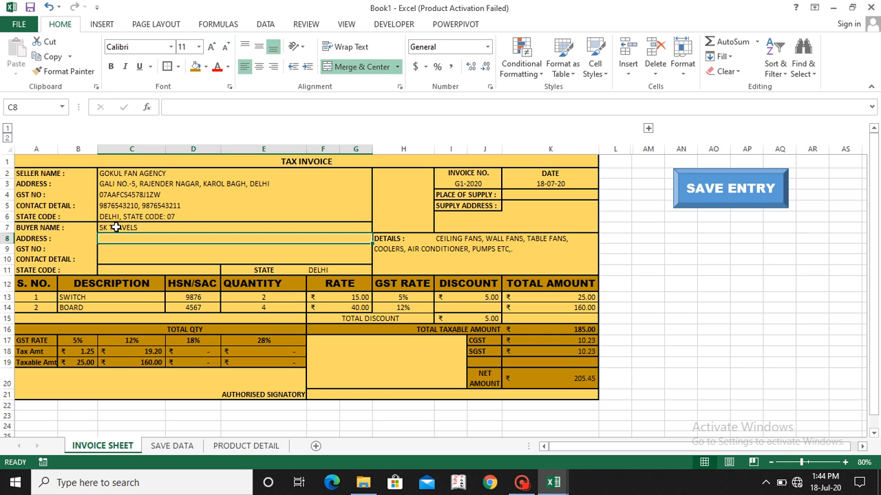
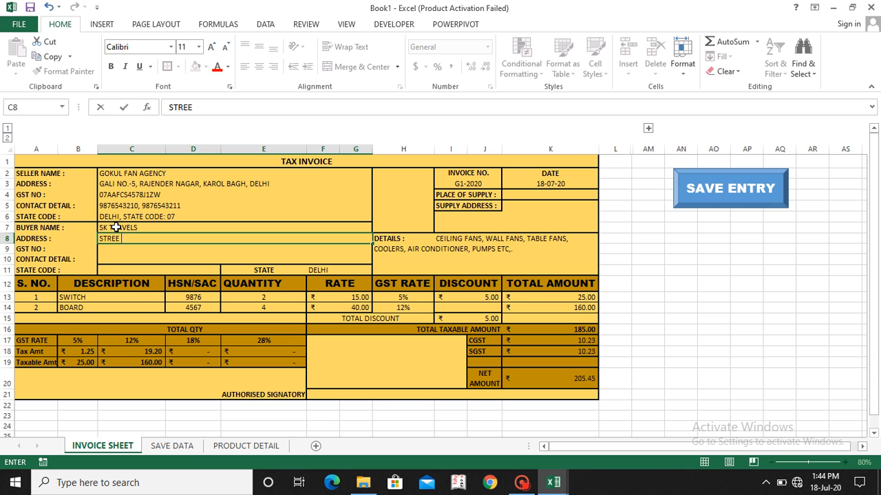
# Step: Enter the buyer's street and locality in the ADDRESS cell C8 of the invoice
pyautogui.press('Tab')
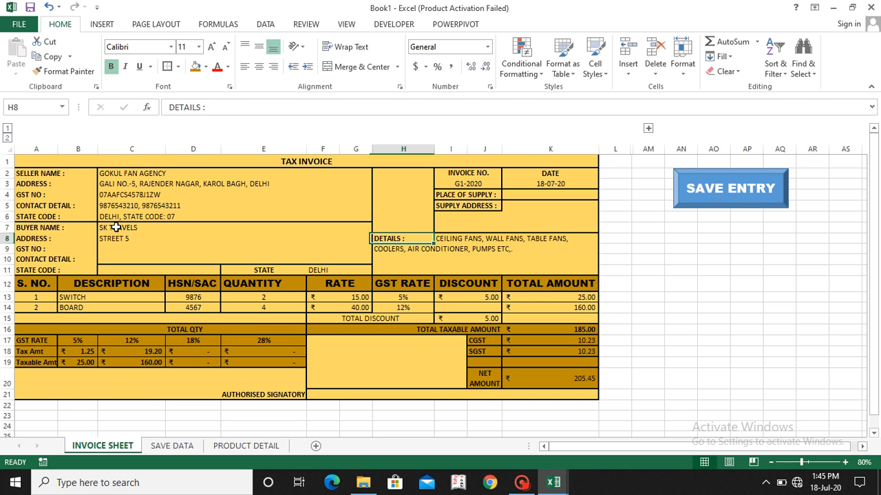
pyautogui.hotkey('shift', 'Tab')
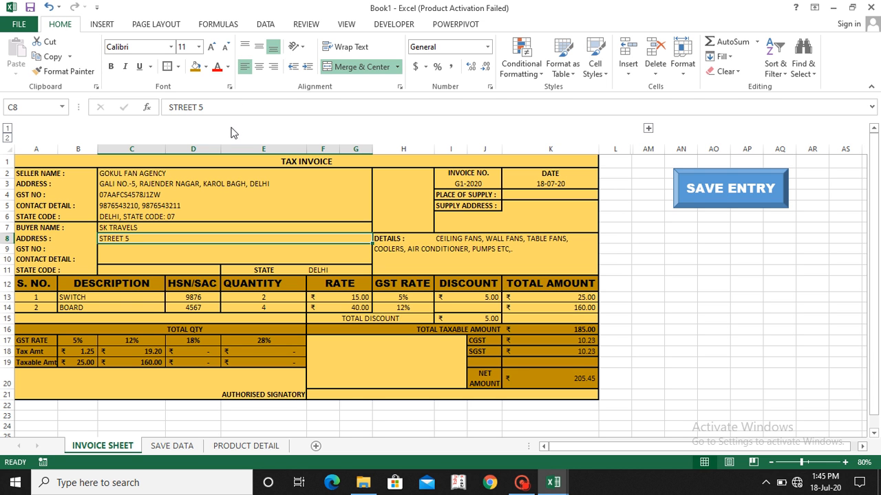
pyautogui.click(242, 107)
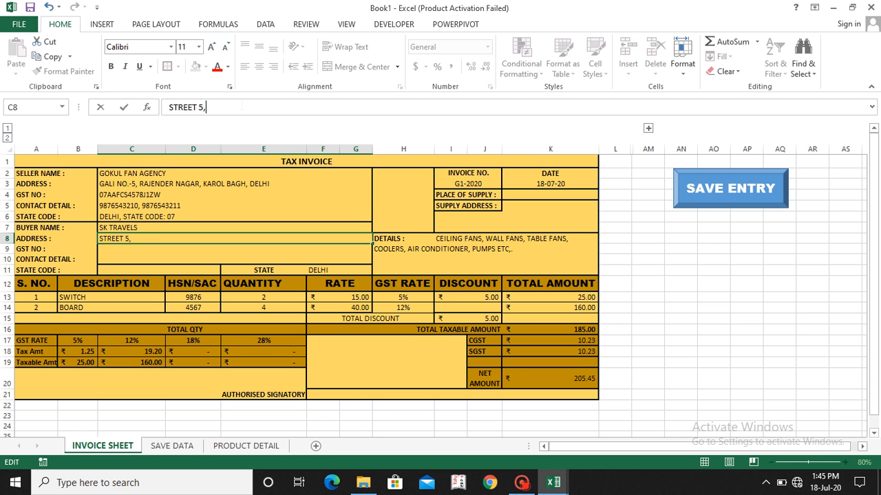
pyautogui.press('Return')
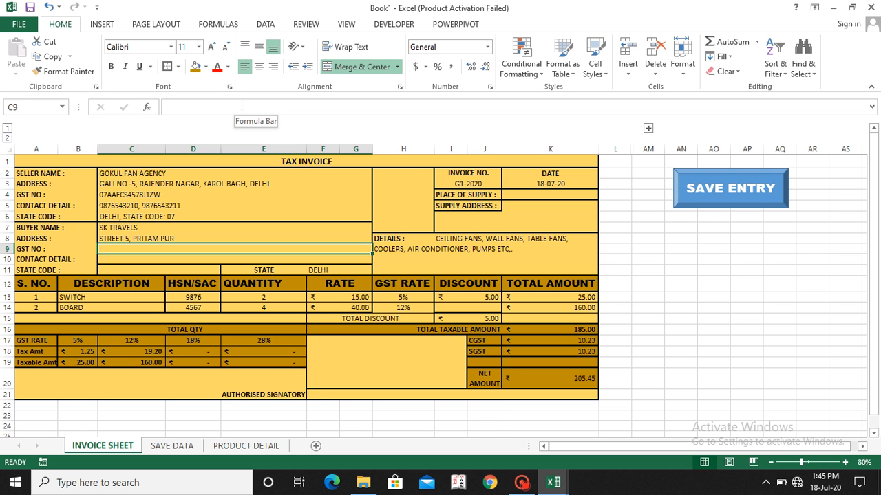
# Step: Skip the buyer's GST number and enter the buyer's phone number in the CONTACT DETAIL cell C10
pyautogui.press('Return')
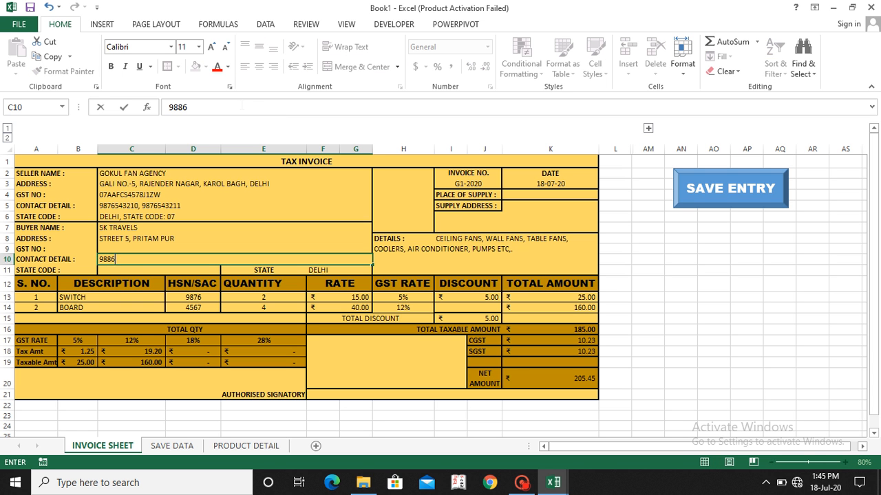
pyautogui.press('Return')
# Step: Enter the buyer's state code 07 as text in cell C11
pyautogui.press('Left')
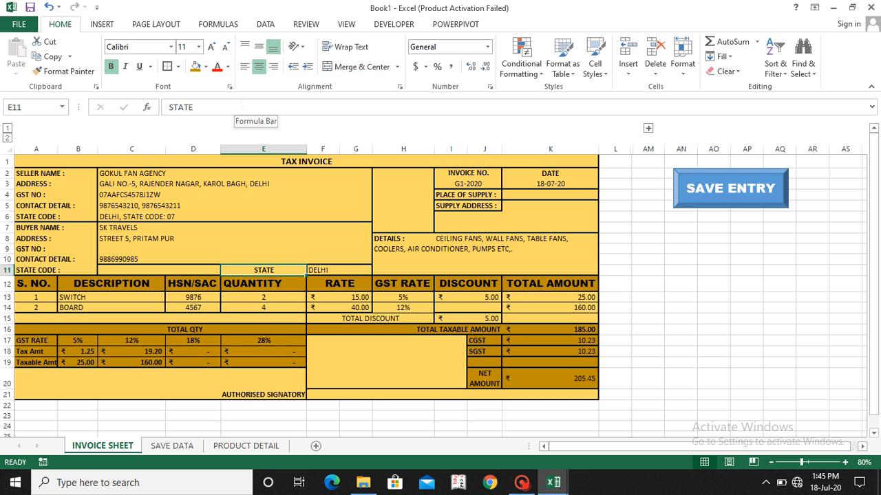
pyautogui.press('Left')
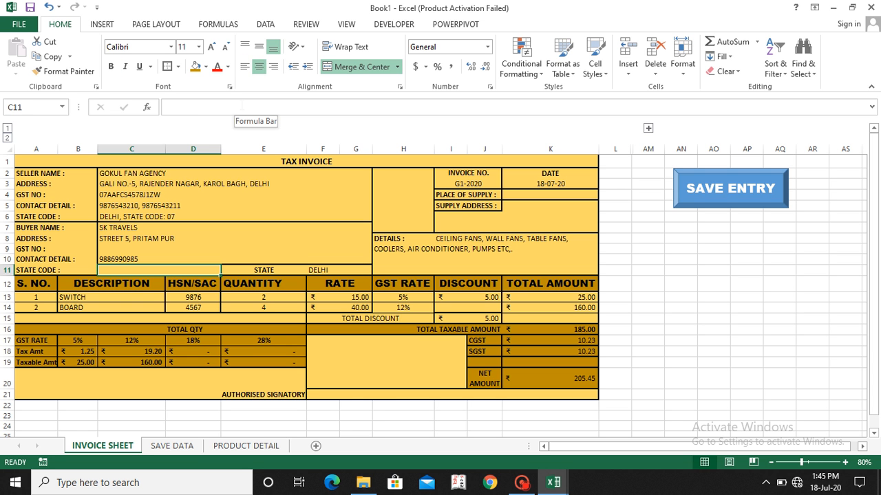
pyautogui.write("'07")
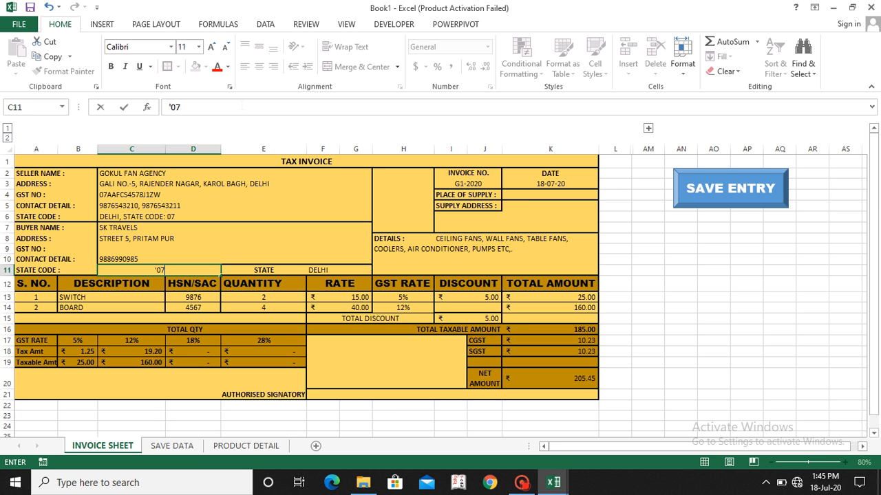
pyautogui.press('Return')
pyautogui.press('Up')
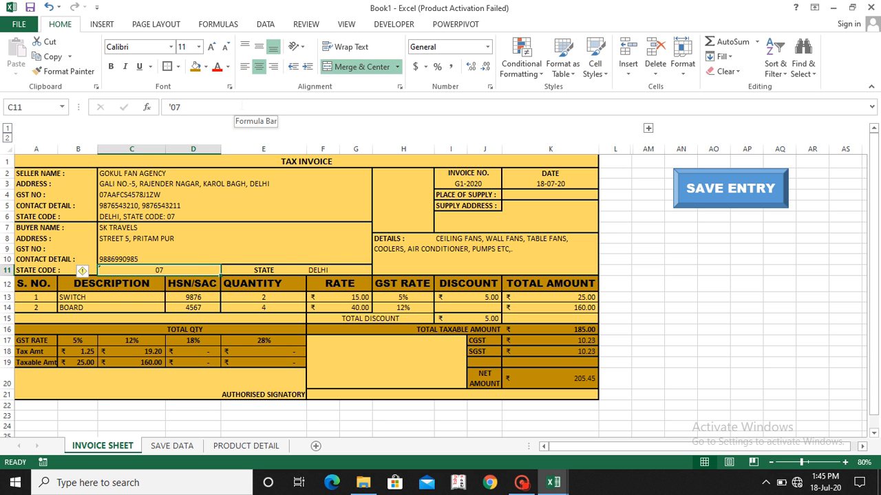
# Step: Change the invoice number in cell I3 to G3-2020
pyautogui.press('Right')
pyautogui.press('Right')
pyautogui.press('Right')
pyautogui.press('Right')
pyautogui.press('Up')
pyautogui.press('Up')
pyautogui.press('Up')
pyautogui.press('Up')
pyautogui.press('Up')
pyautogui.press('Up')
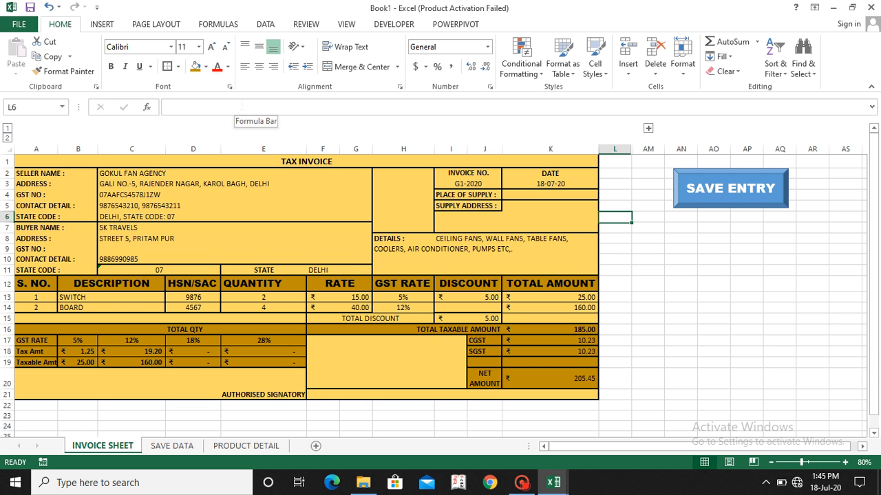
pyautogui.press('Left')
pyautogui.press('Left')
pyautogui.press('Up')
pyautogui.press('Up')
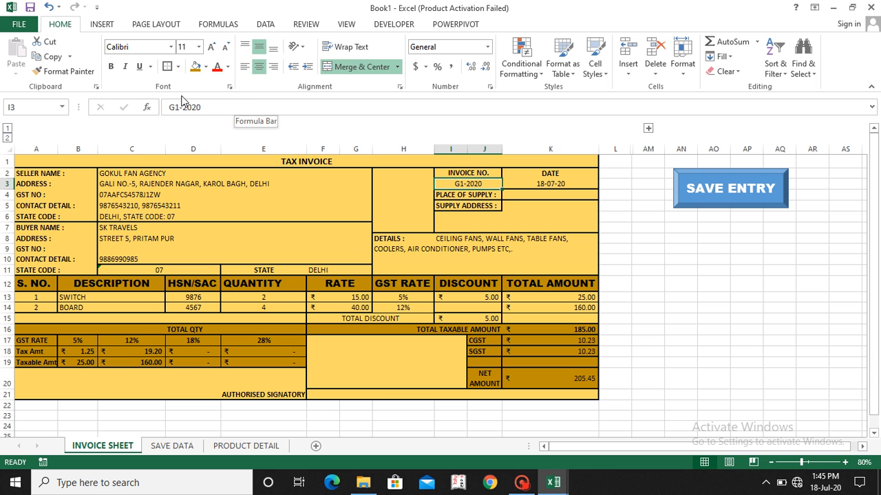
pyautogui.click(180, 108)
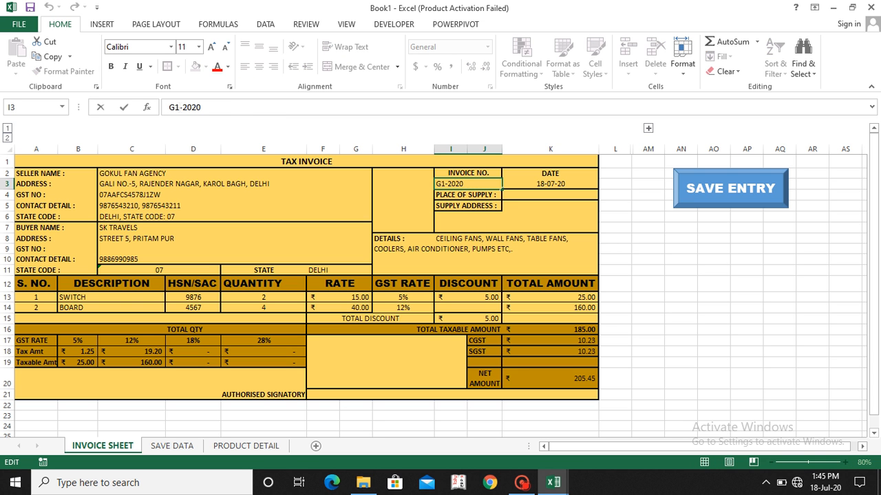
pyautogui.press('BackSpace')
pyautogui.write('3')
pyautogui.press('Return')
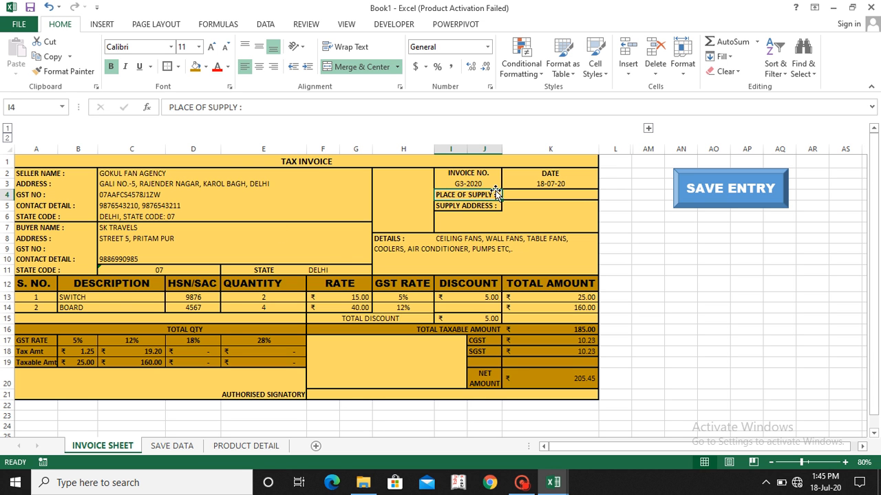
# Step: Change the first item in B13 to REGULATOR and set its rate to 30
pyautogui.click(163, 301)
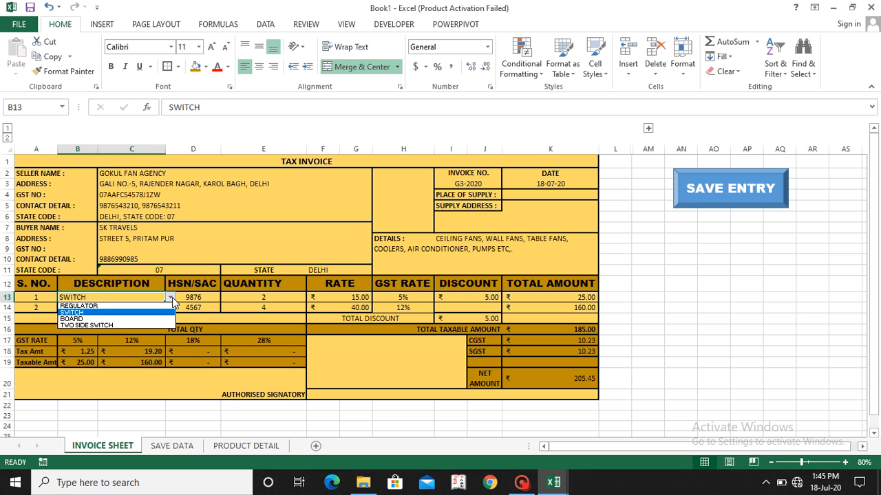
pyautogui.click(135, 306)
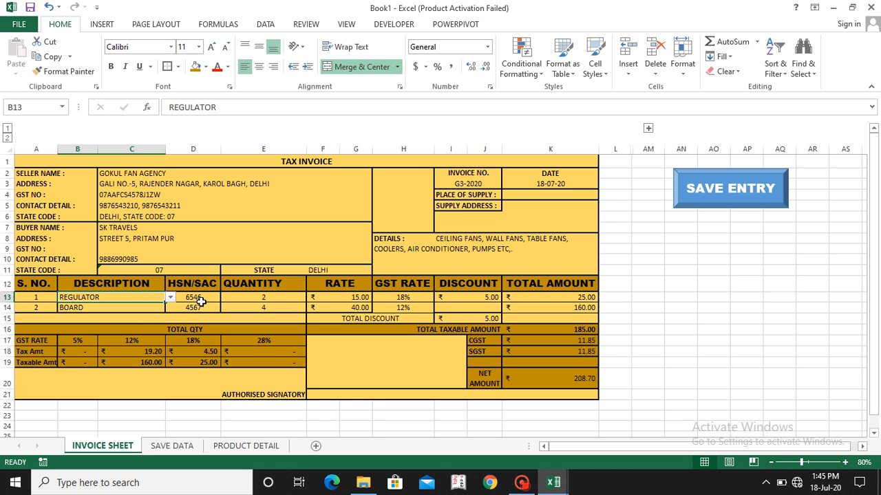
pyautogui.click(344, 300)
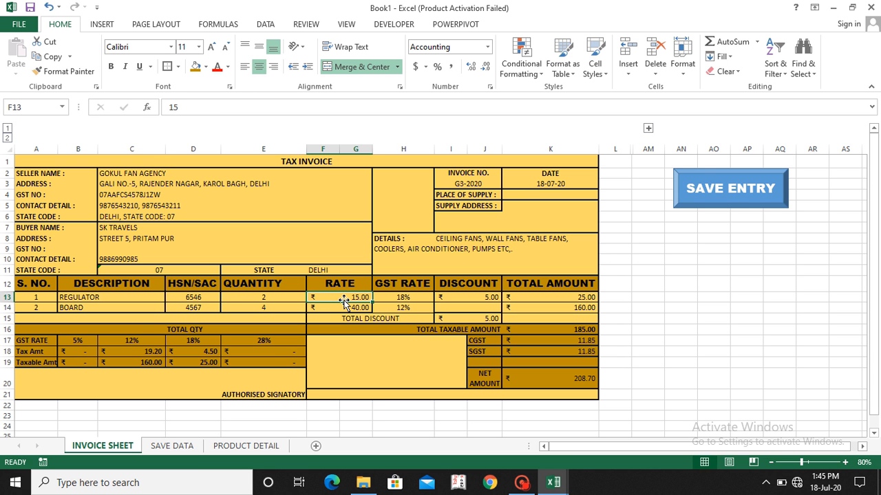
pyautogui.write('30')
pyautogui.press('Tab')
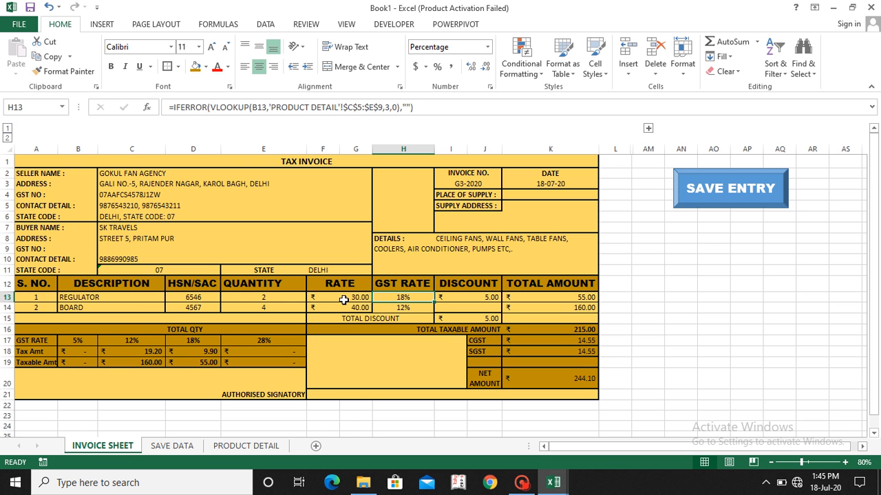
# Step: Change the second item in B14 to TWO SIDE SWITCH and set its rate to 60
pyautogui.click(135, 310)
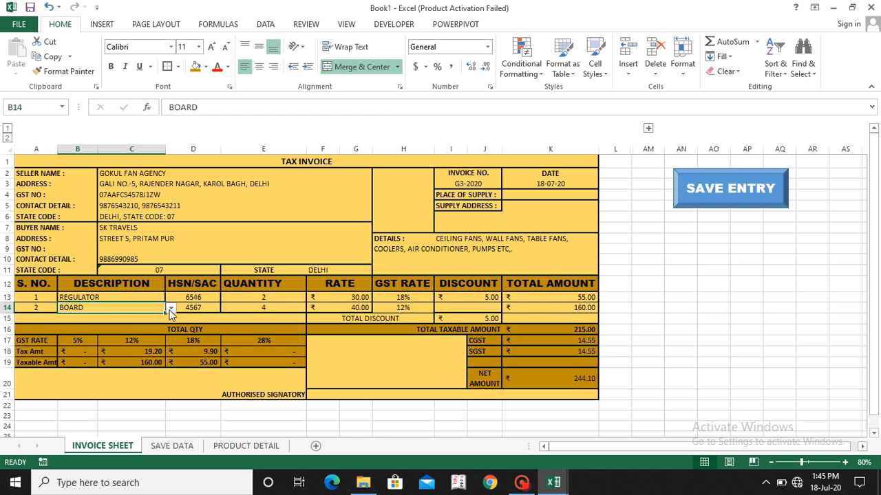
pyautogui.click(170, 310)
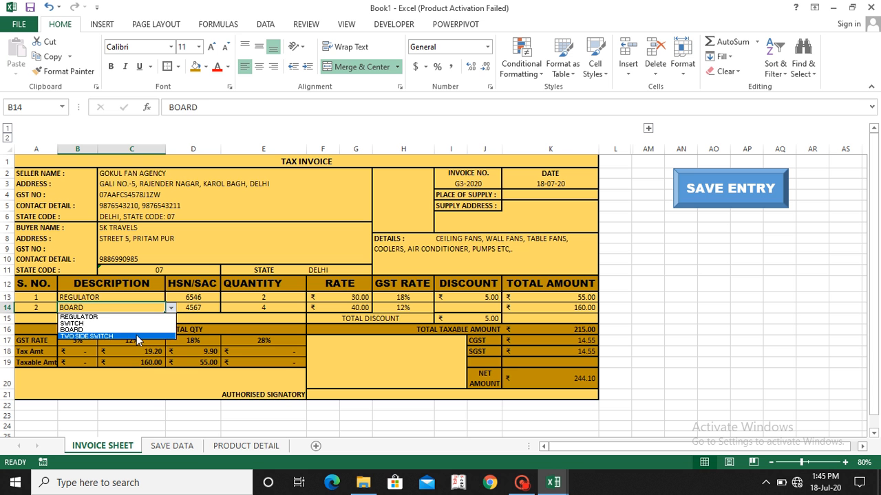
pyautogui.click(136, 336)
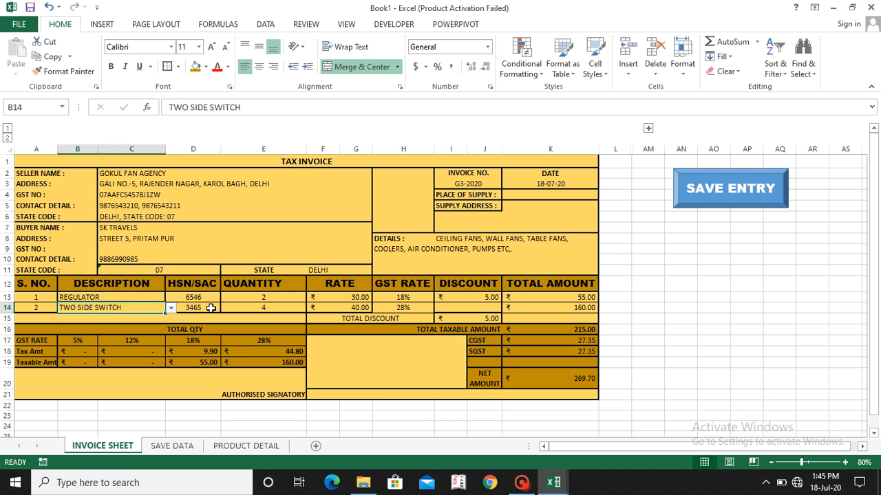
pyautogui.click(361, 306)
pyautogui.write('60')
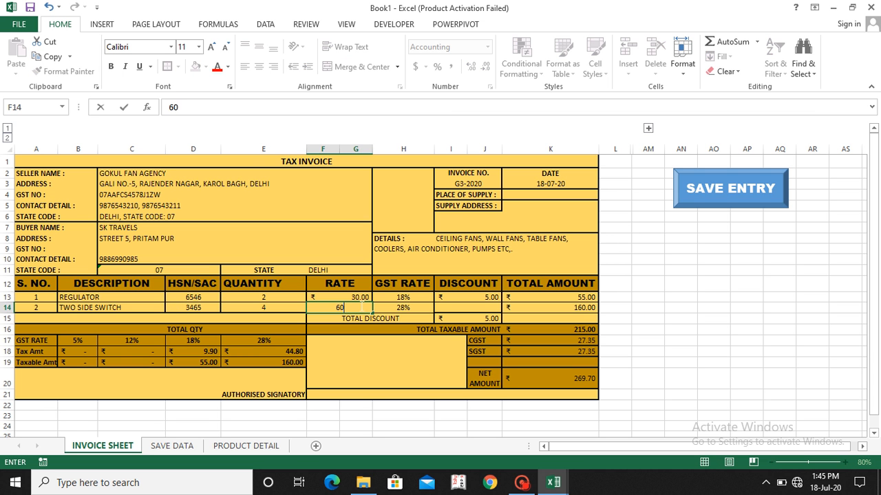
pyautogui.press('Tab')
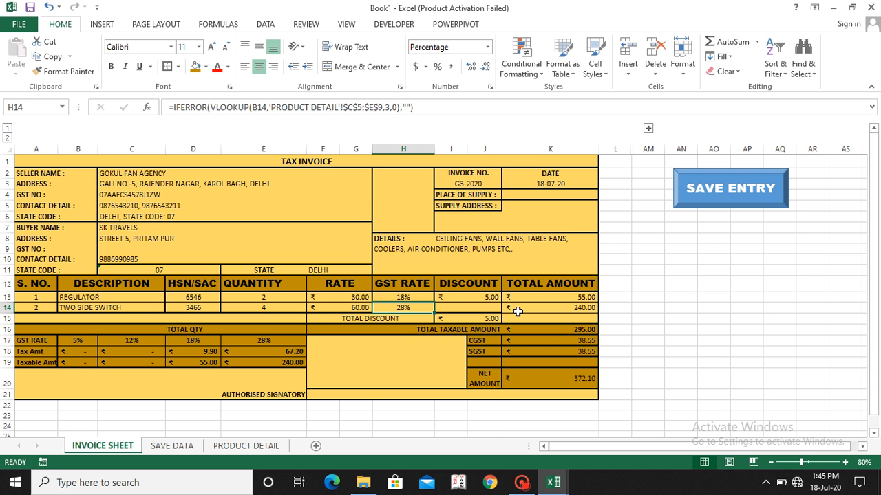
# Step: Clear the old discount in I13 and enter a discount of 5 for each of the two items
pyautogui.click(486, 299)
pyautogui.press('Delete')
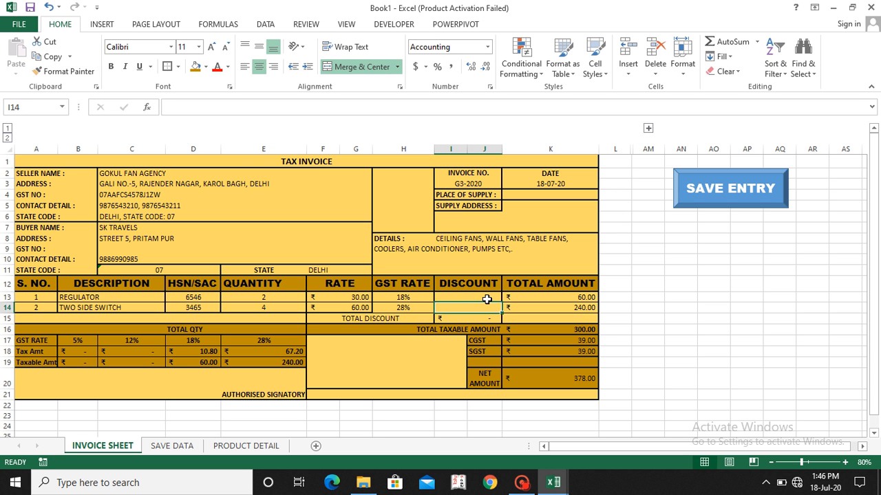
pyautogui.write('5')
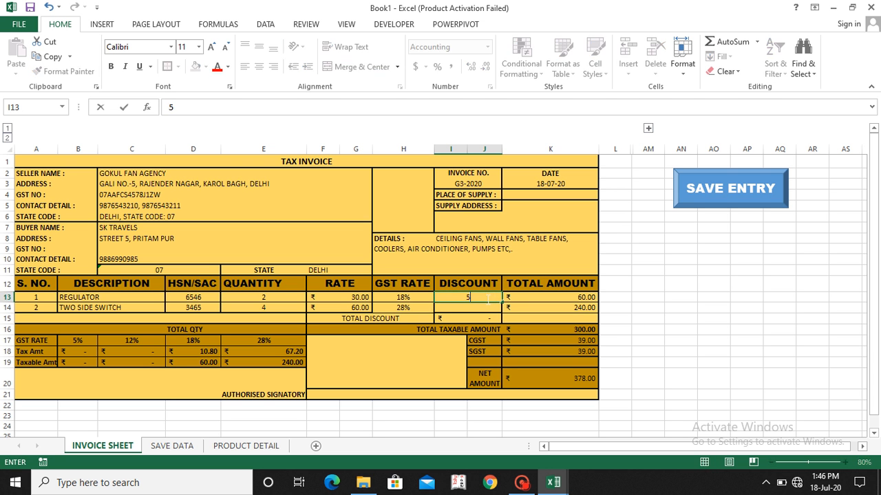
pyautogui.press('Return')
pyautogui.write('5')
pyautogui.press('Return')
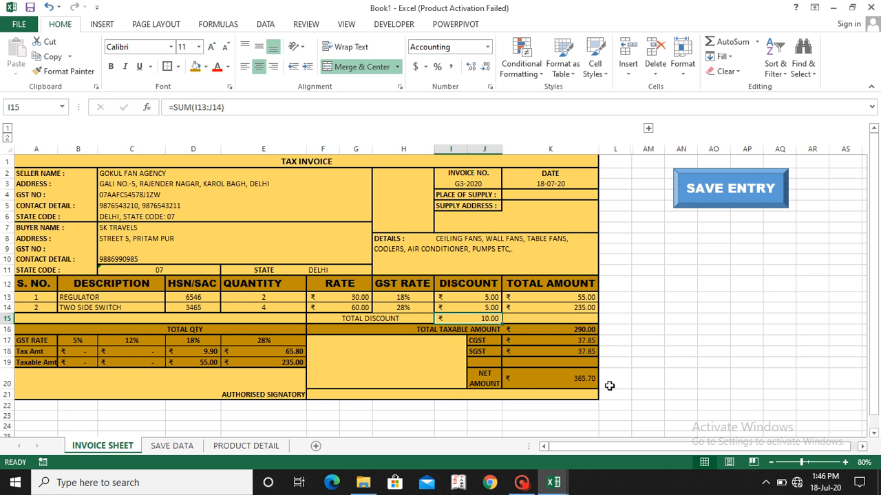
# Step: Store the invoice with SAVE ENTRY and check the new record across the columns of the SAVE DATA sheet
pyautogui.click(756, 196)
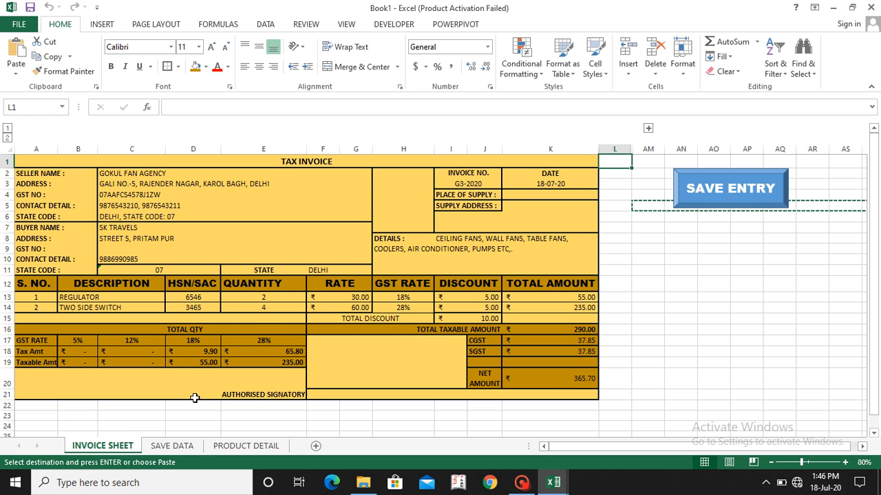
pyautogui.click(173, 446)
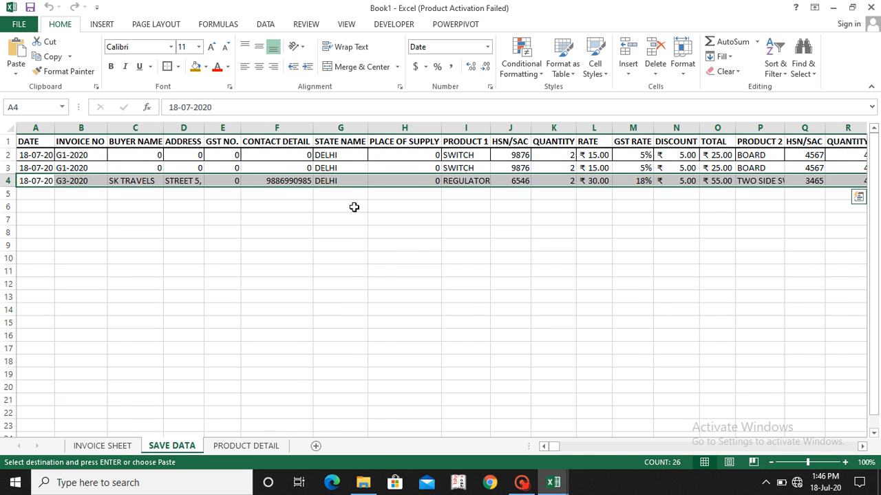
pyautogui.hscroll(4, 354, 207)
pyautogui.hscroll(1, 354, 207)
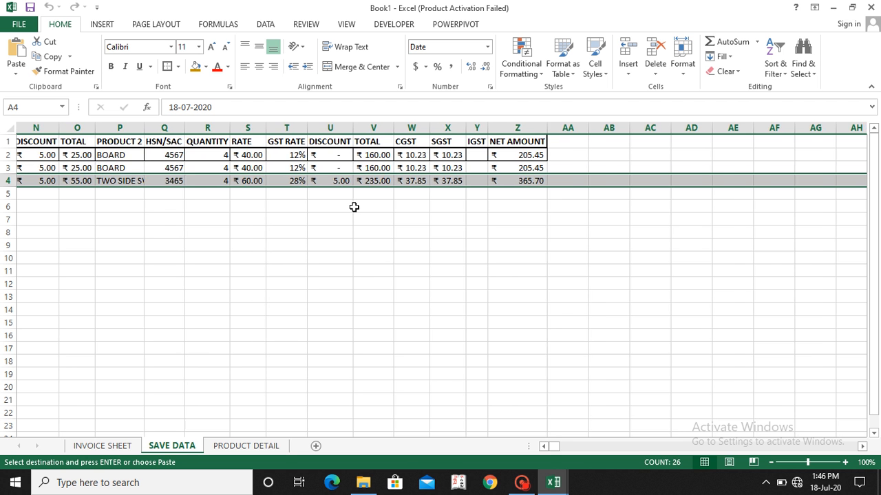
pyautogui.hscroll(4, 354, 208)
pyautogui.hscroll(-8, 355, 207)
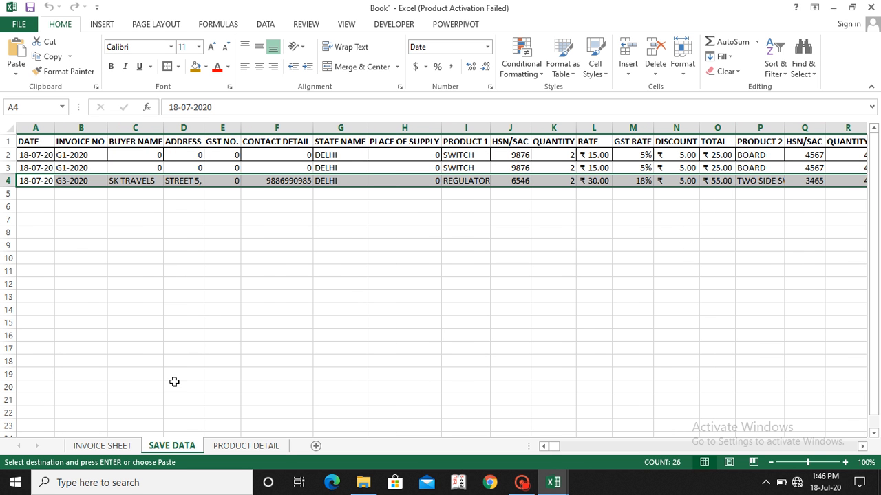
# Step: Return to the INVOICE SHEET, select the whole invoice range A1:K21 and clear the copy marquee
pyautogui.click(103, 445)
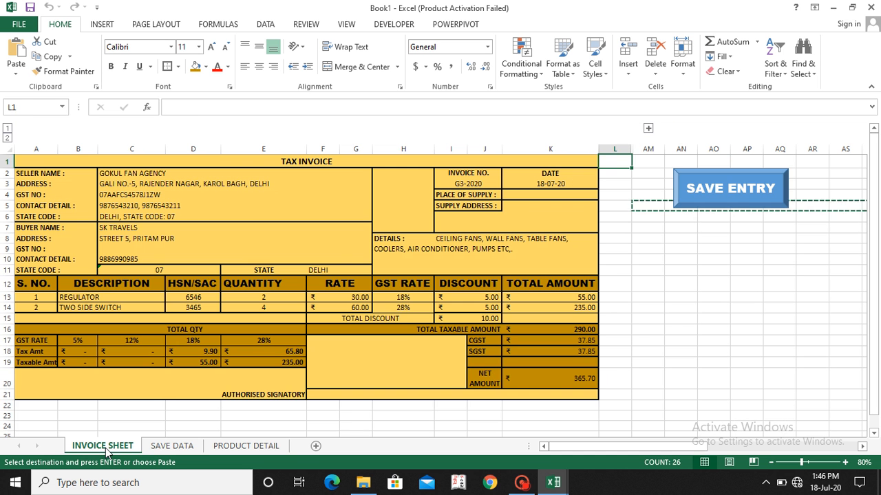
pyautogui.click(42, 160)
pyautogui.hotkey('shift', 'Down')
pyautogui.hotkey('shift', 'Down')
pyautogui.hotkey('shift', 'Down')
pyautogui.hotkey('shift', 'Down')
pyautogui.hotkey('shift', 'Down')
pyautogui.hotkey('shift', 'Down')
pyautogui.hotkey('shift', 'Down')
pyautogui.hotkey('shift', 'Down')
pyautogui.hotkey('shift', 'Down')
pyautogui.hotkey('shift', 'Down')
pyautogui.hotkey('shift', 'Down')
pyautogui.hotkey('shift', 'Down')
pyautogui.hotkey('shift', 'Down')
pyautogui.hotkey('shift', 'Down')
pyautogui.hotkey('shift', 'Down')
pyautogui.hotkey('shift', 'Down')
pyautogui.hotkey('shift', 'Down')
pyautogui.hotkey('shift', 'Down')
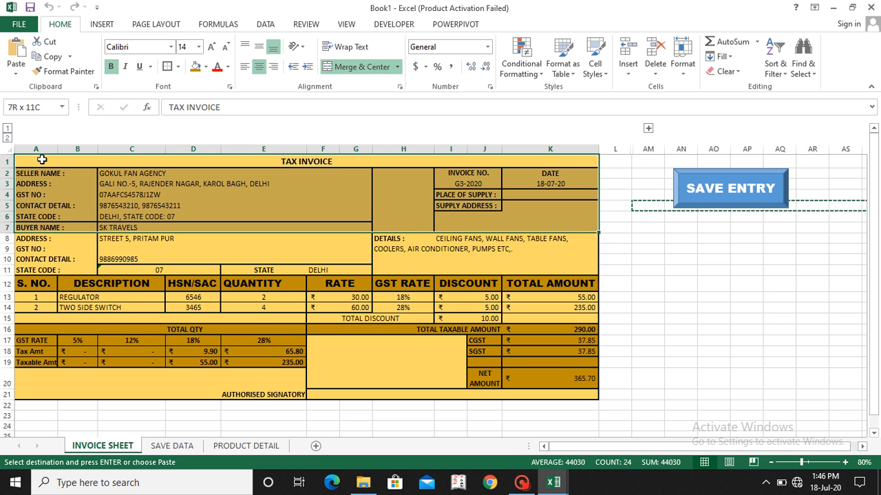
pyautogui.hotkey('shift', 'Down')
pyautogui.hotkey('shift', 'Down')
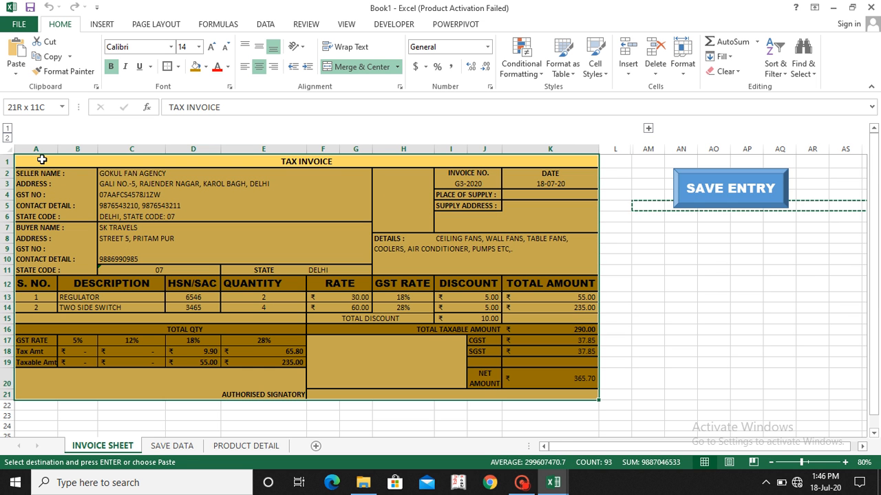
pyautogui.press('Escape')
# Step: Set up the invoice printout as landscape A4, fitted to 1 page wide by 1 tall and centered horizontally on the page
pyautogui.hotkey('ctrl', 'p')
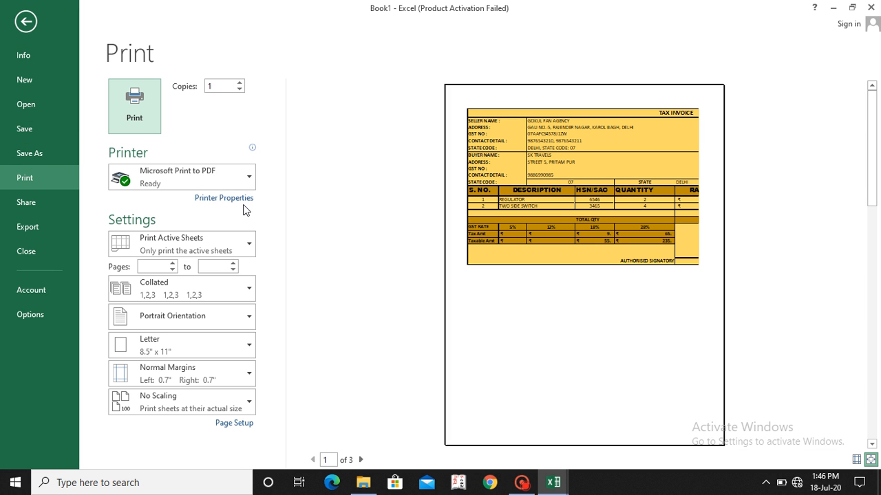
pyautogui.click(233, 424)
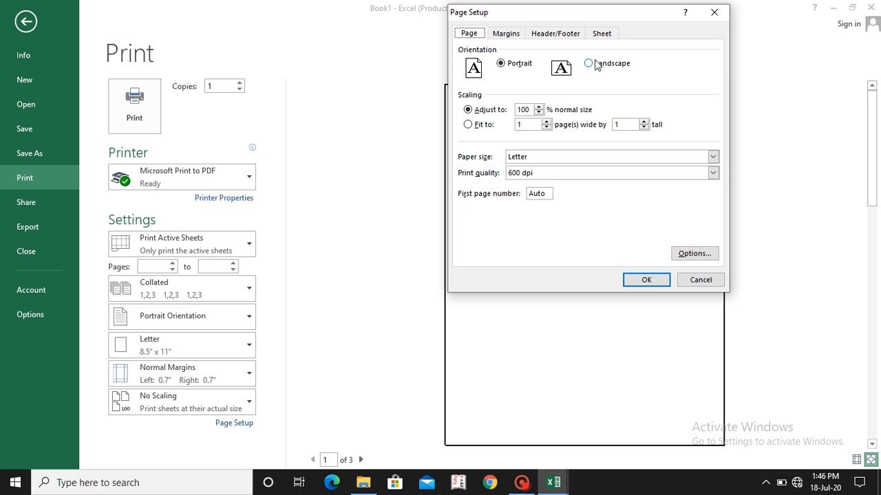
pyautogui.click(593, 64)
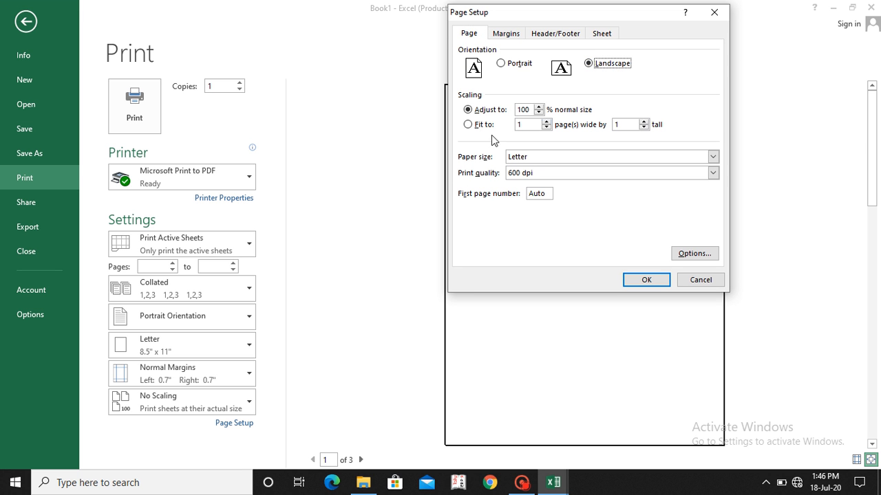
pyautogui.click(471, 125)
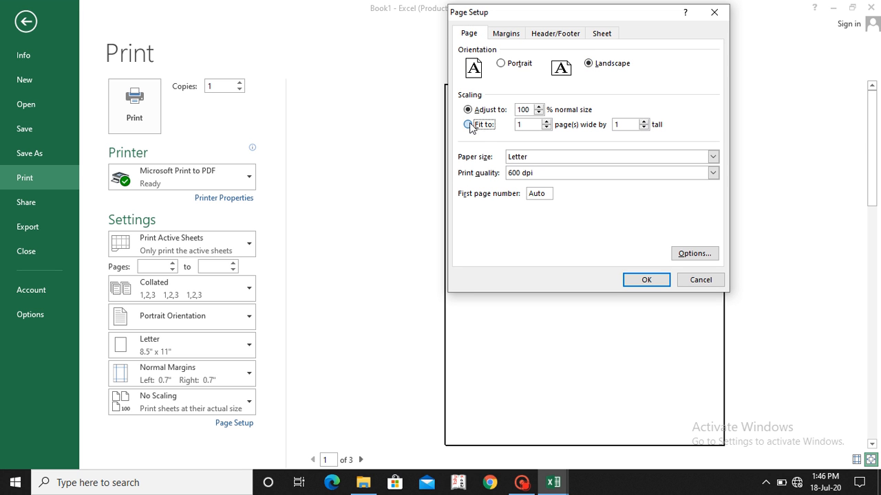
pyautogui.click(633, 159)
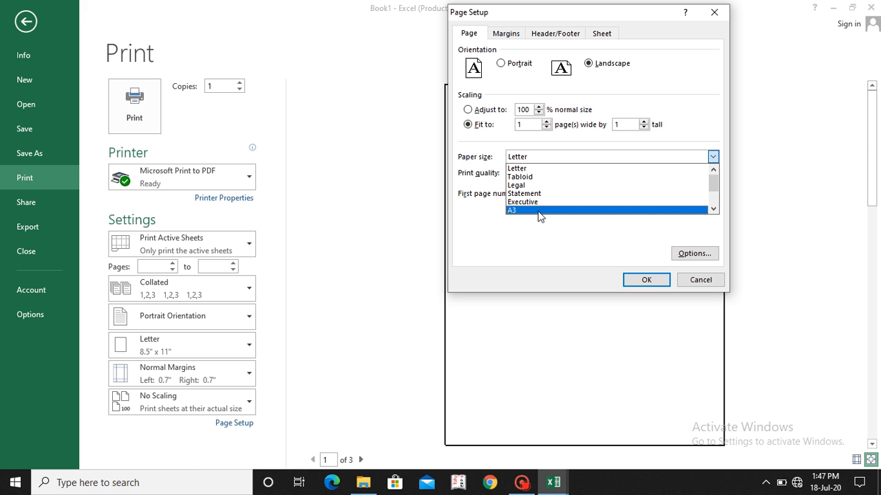
pyautogui.scroll(-1, 541, 216)
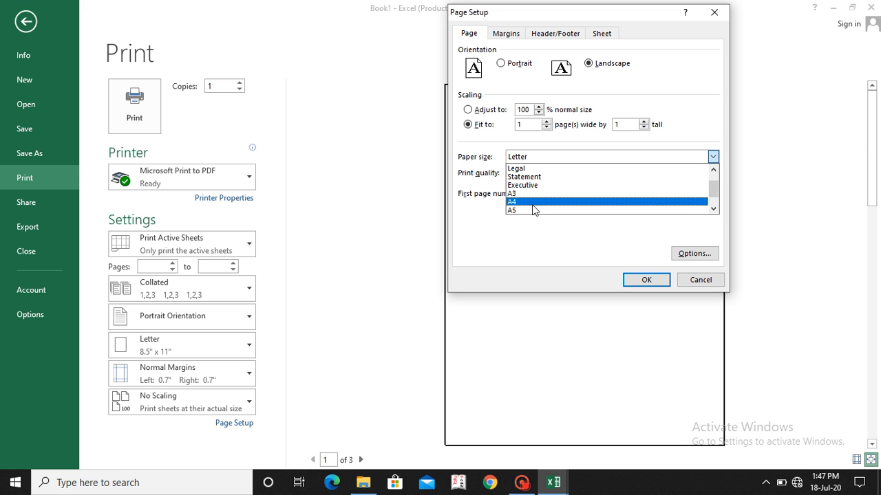
pyautogui.click(532, 203)
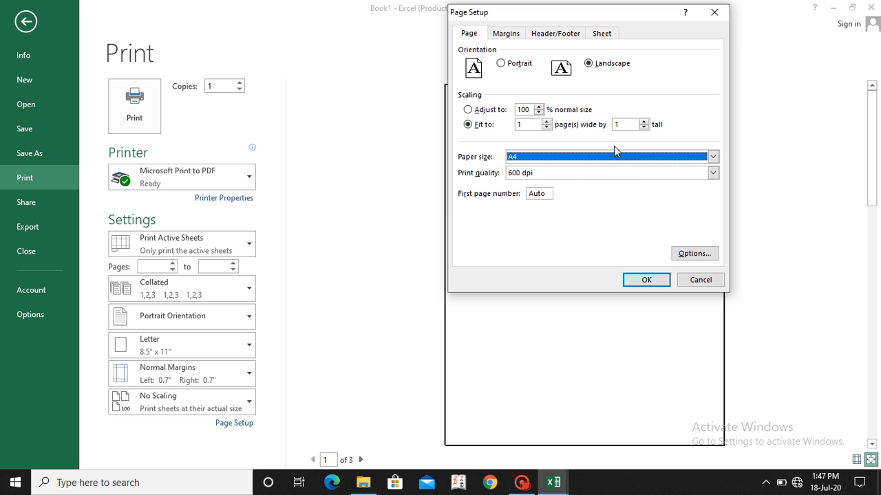
pyautogui.click(507, 34)
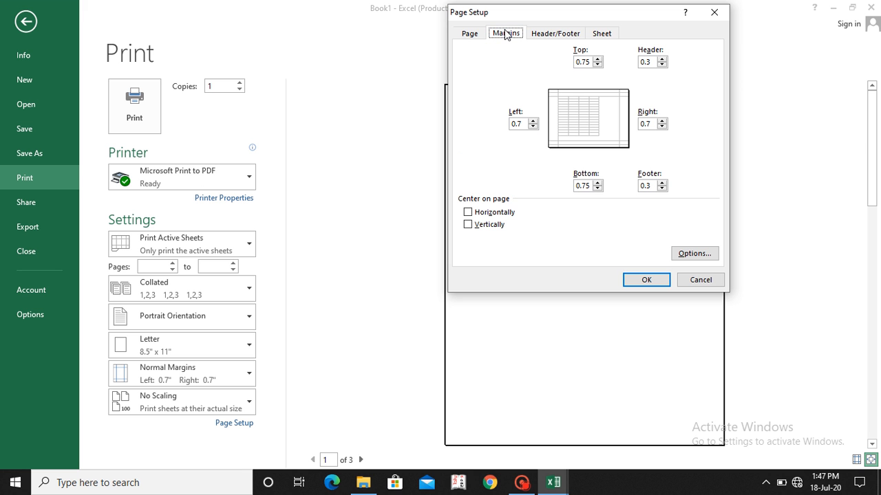
pyautogui.click(492, 212)
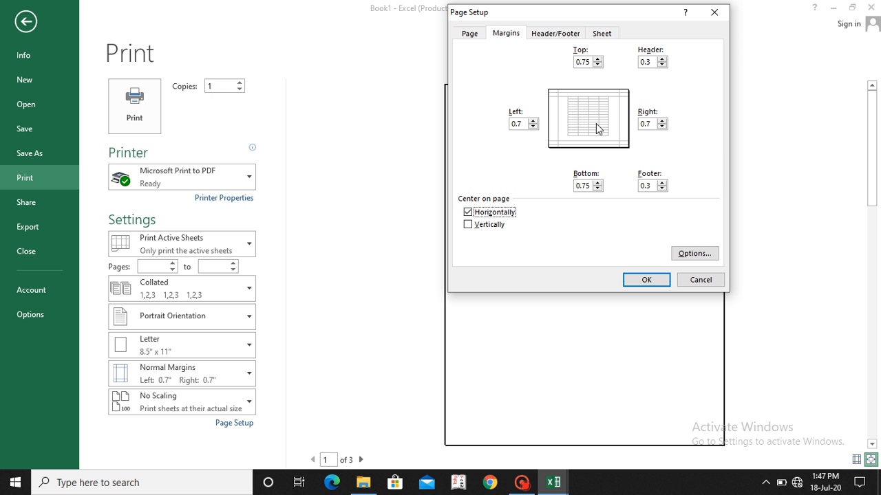
pyautogui.click(646, 280)
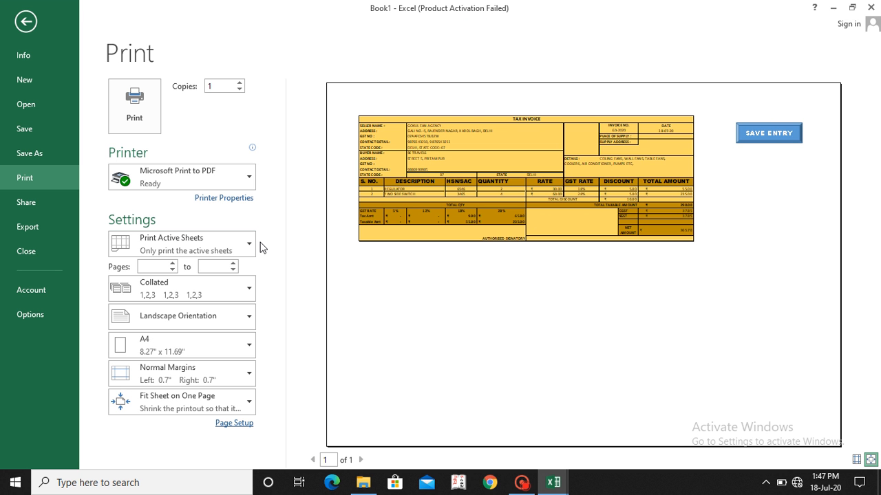
# Step: Limit the printout to the selected invoice range and print it with the Microsoft Print to PDF printer
pyautogui.click(183, 248)
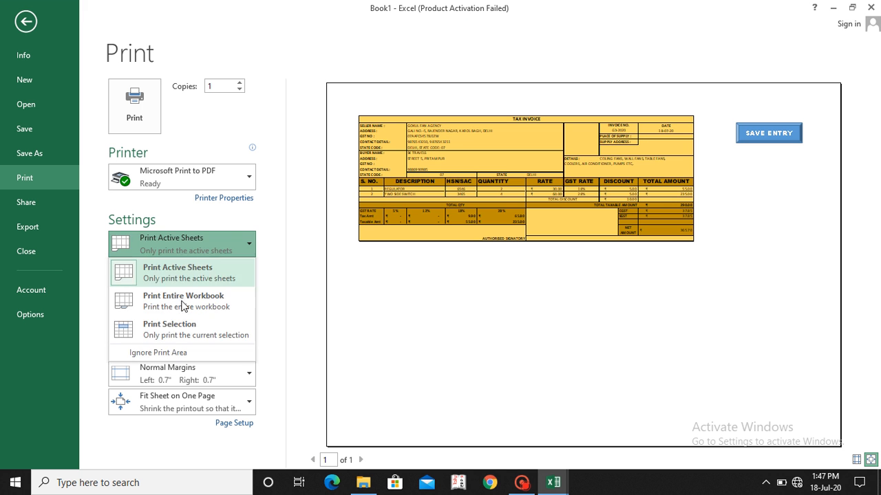
pyautogui.click(171, 337)
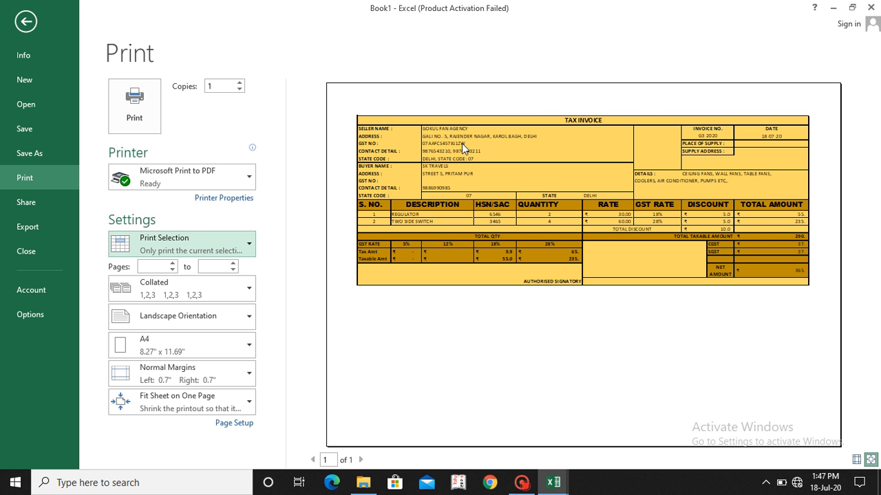
pyautogui.click(168, 172)
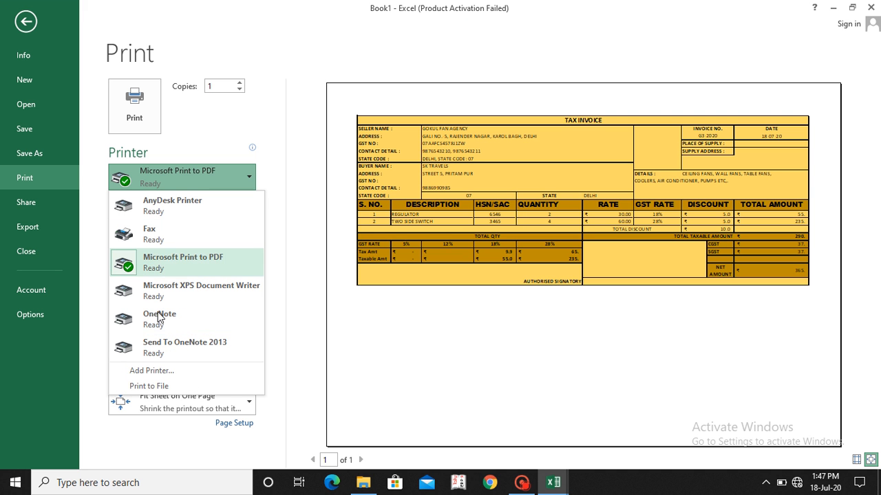
pyautogui.click(182, 268)
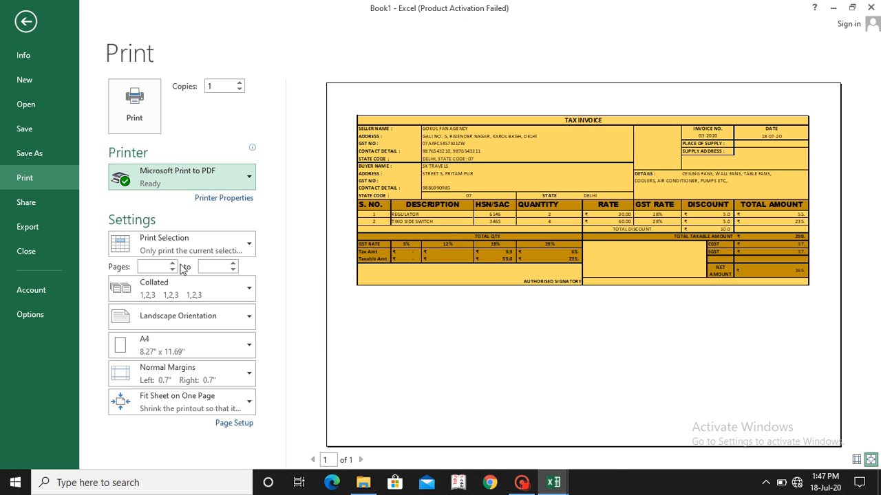
pyautogui.click(135, 103)
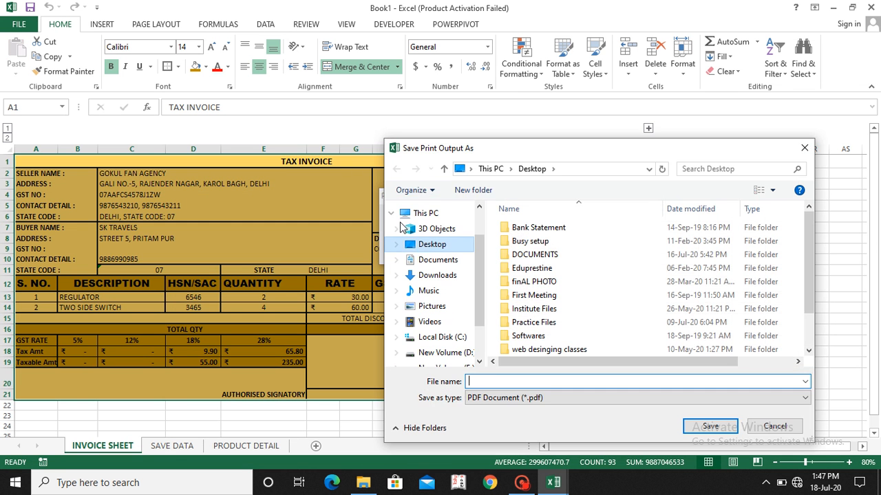
# Step: Save the print output to the Desktop as a PDF document named HGU
pyautogui.click(436, 249)
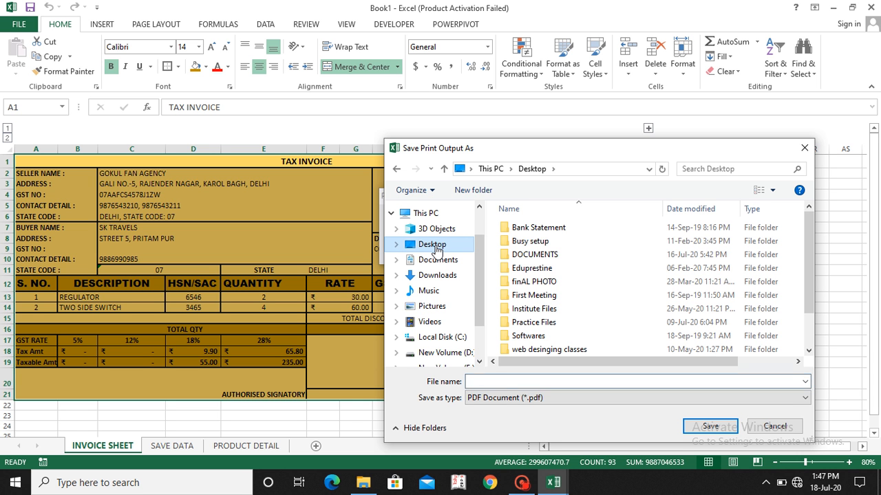
pyautogui.click(484, 381)
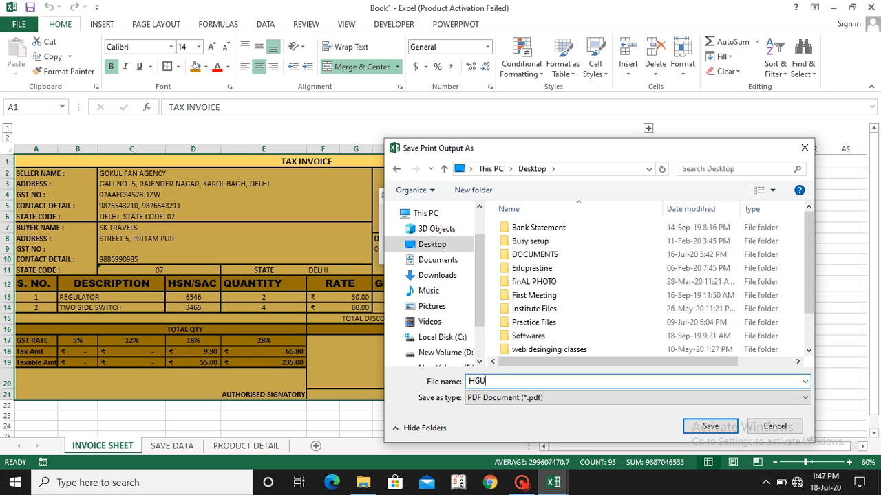
pyautogui.write('HGU')
pyautogui.click(709, 425)
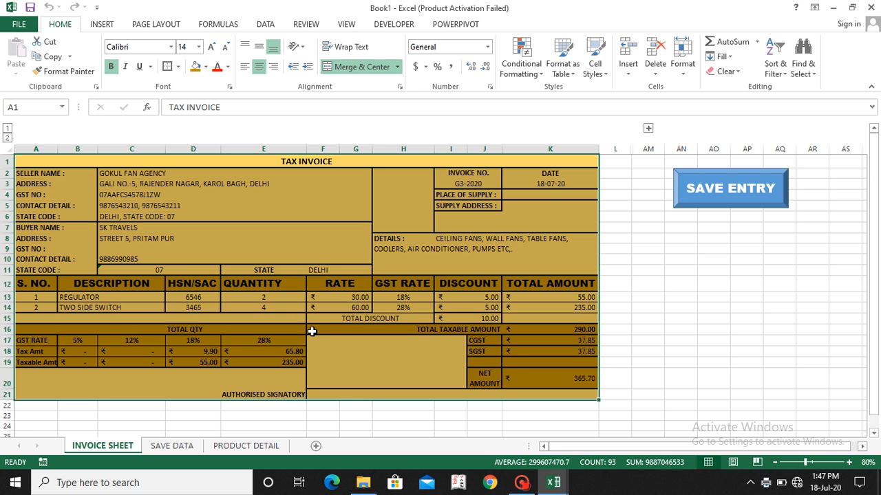
# Step: Minimize the workbook, open the HGU PDF from the desktop to check the printed invoice, and close it
pyautogui.click(832, 8)
pyautogui.click(832, 8)
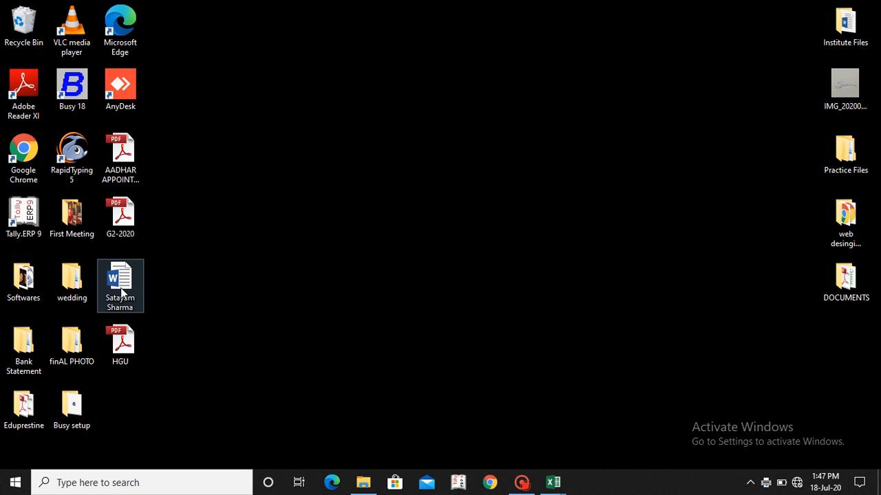
pyautogui.click(112, 356)
pyautogui.doubleClick(112, 352)
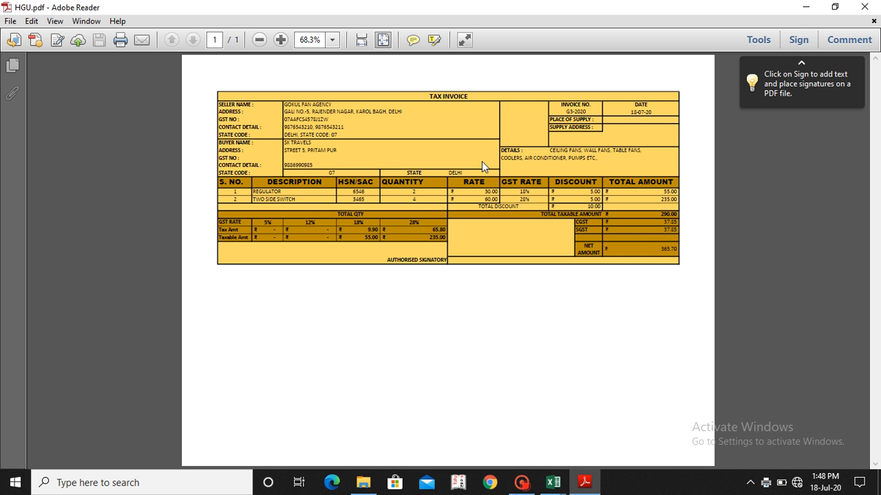
pyautogui.click(864, 7)
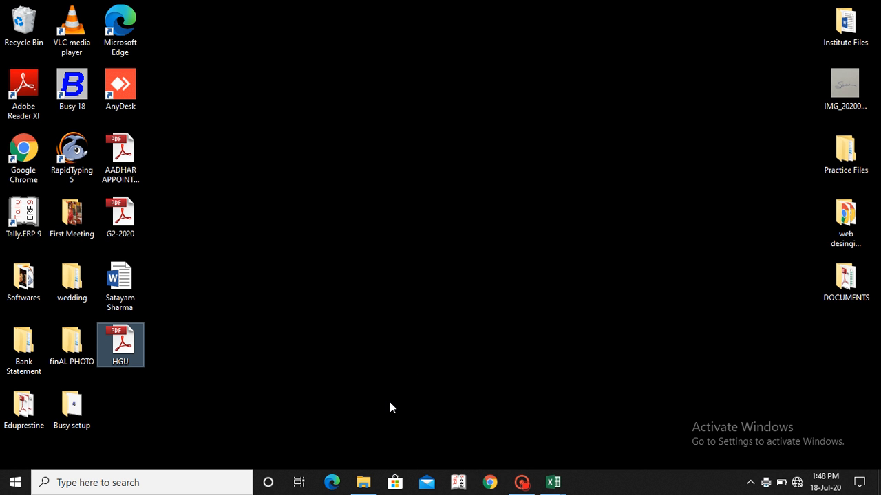
# Step: Switch back to the Book1 workbook in Excel with the INVOICE SHEET in view
pyautogui.click(521, 484)
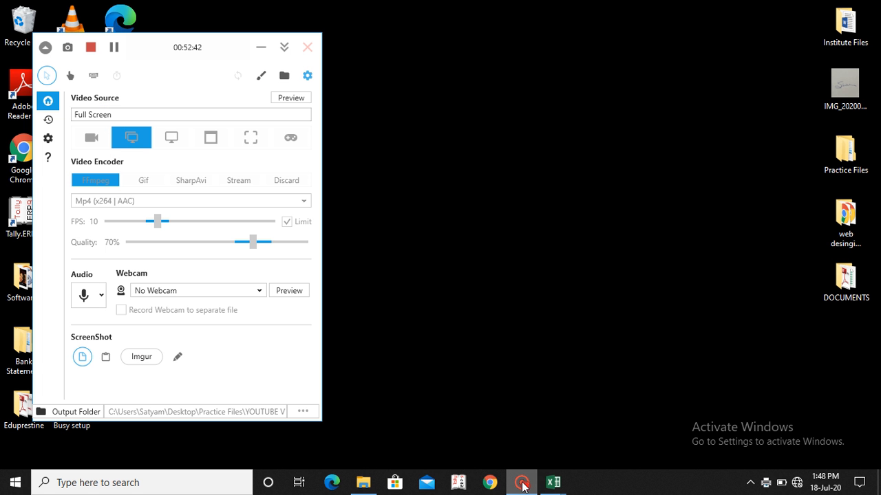
pyautogui.moveTo(553, 482)
pyautogui.click(616, 423)
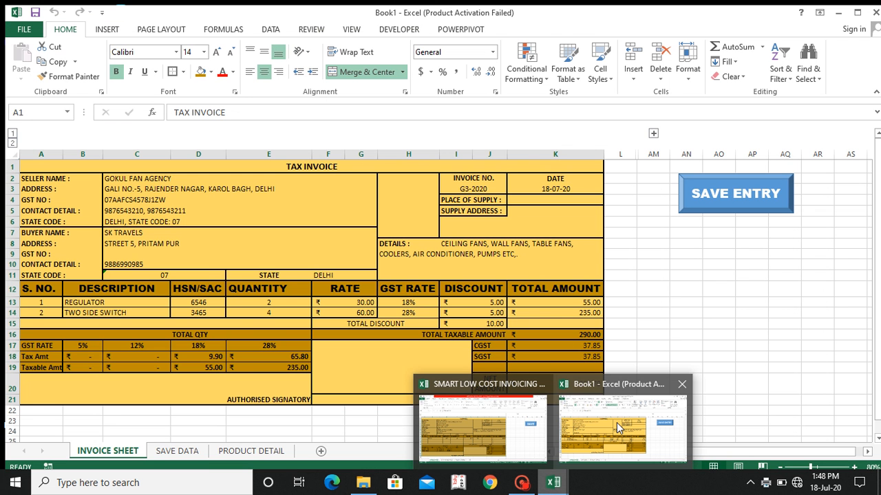
pyautogui.click(616, 422)
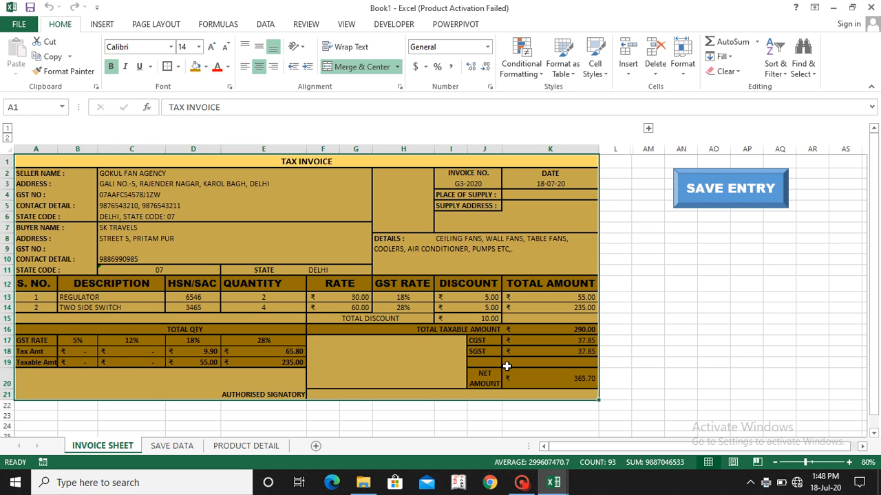
pyautogui.click(526, 485)
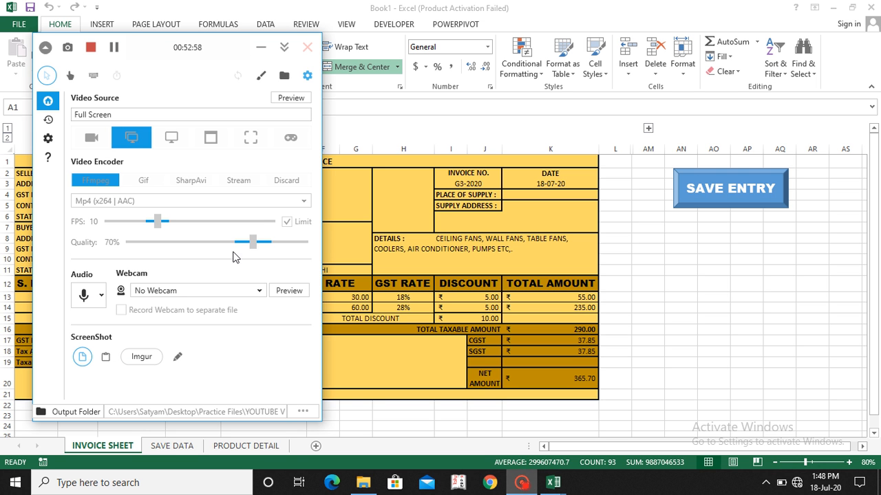